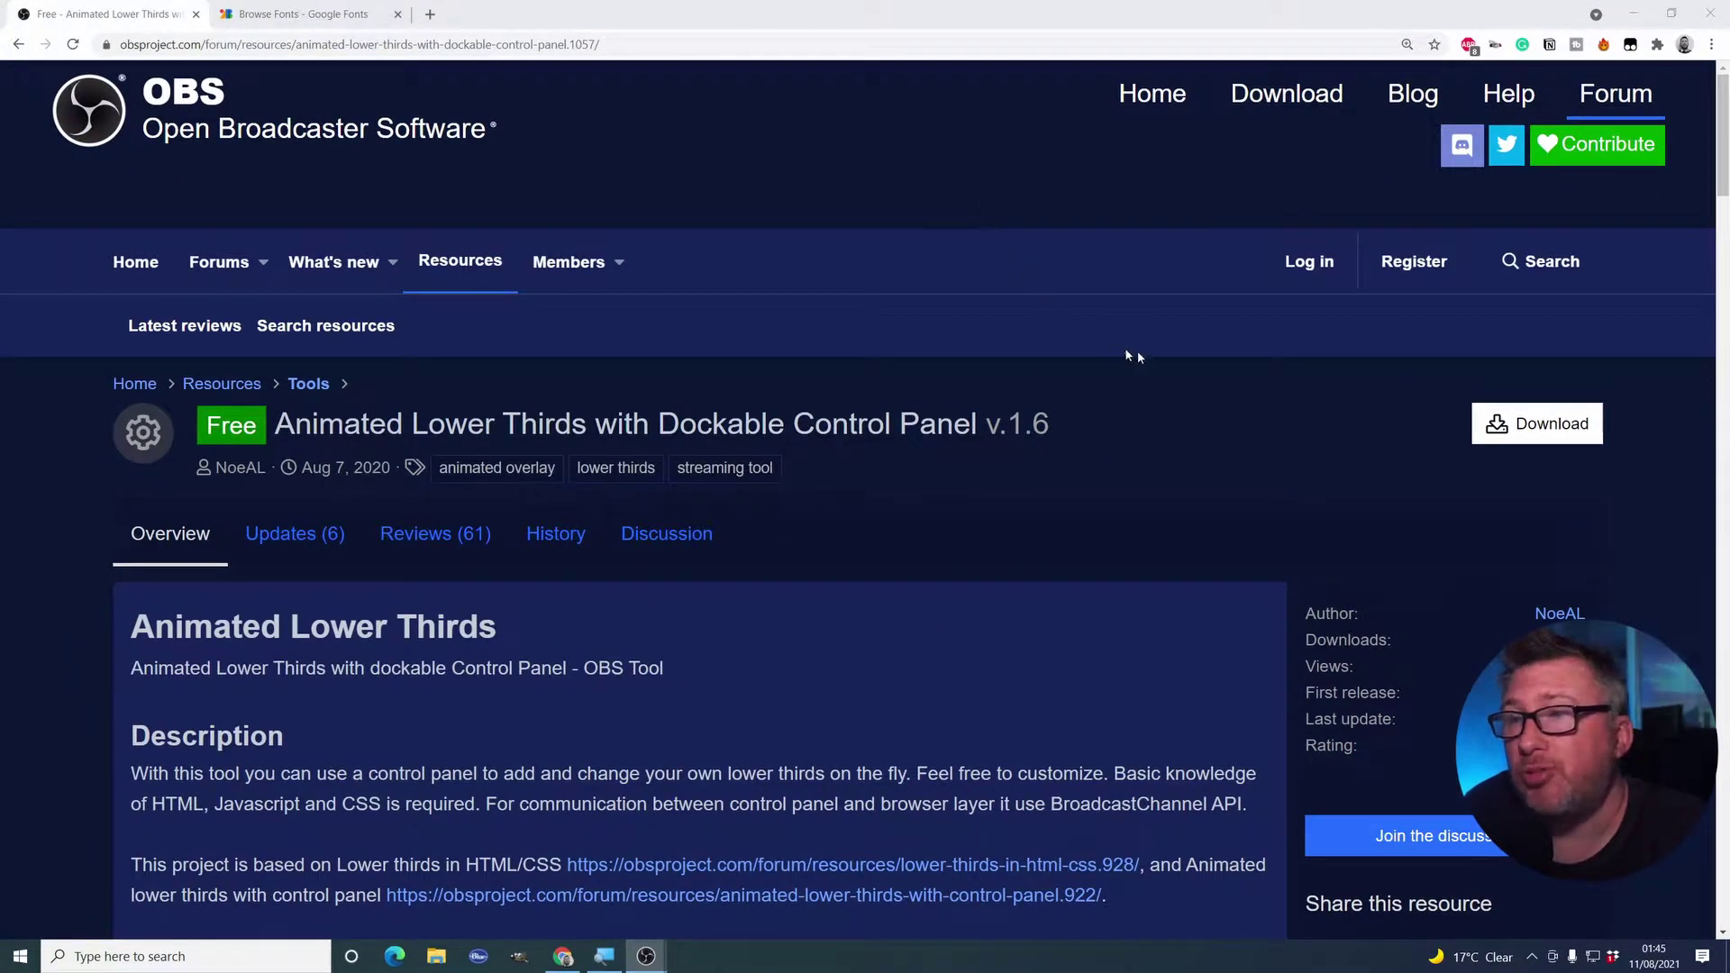
Download the Animated Lower Thirds zip from the OBS Forum resource page and read its description
{"action": "left_click", "coordinate": [1531, 434]}
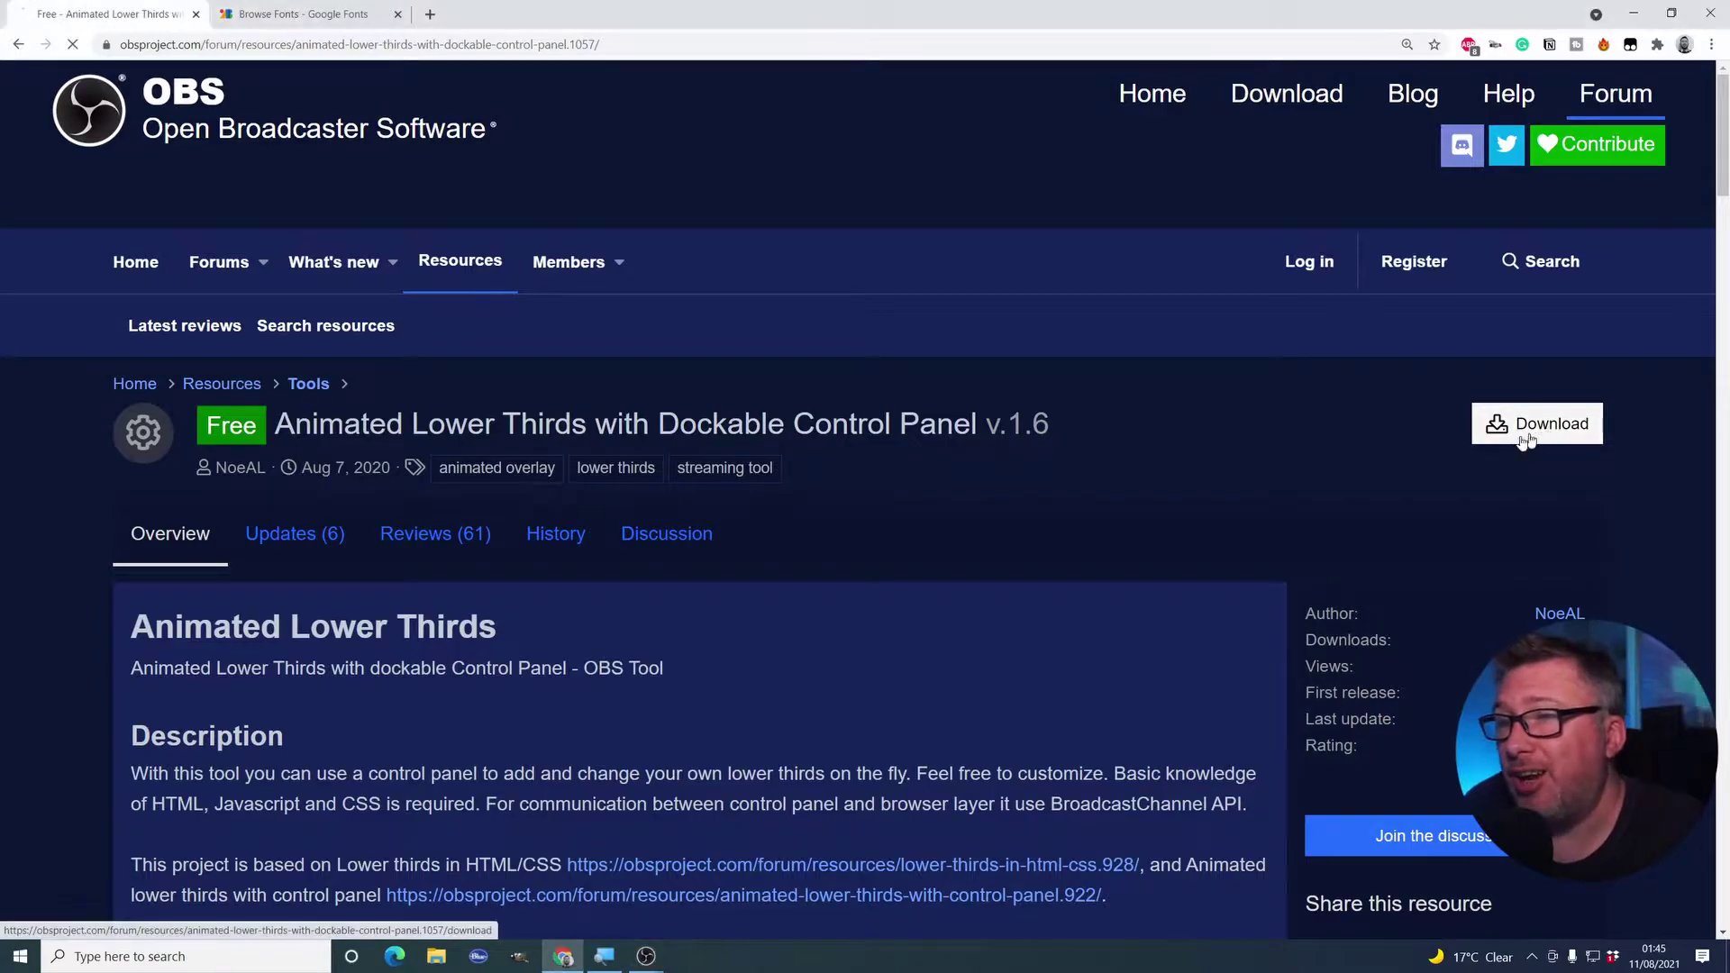
{"action": "scroll", "coordinate": [761, 524], "scroll_direction": "down", "scroll_amount": 2}
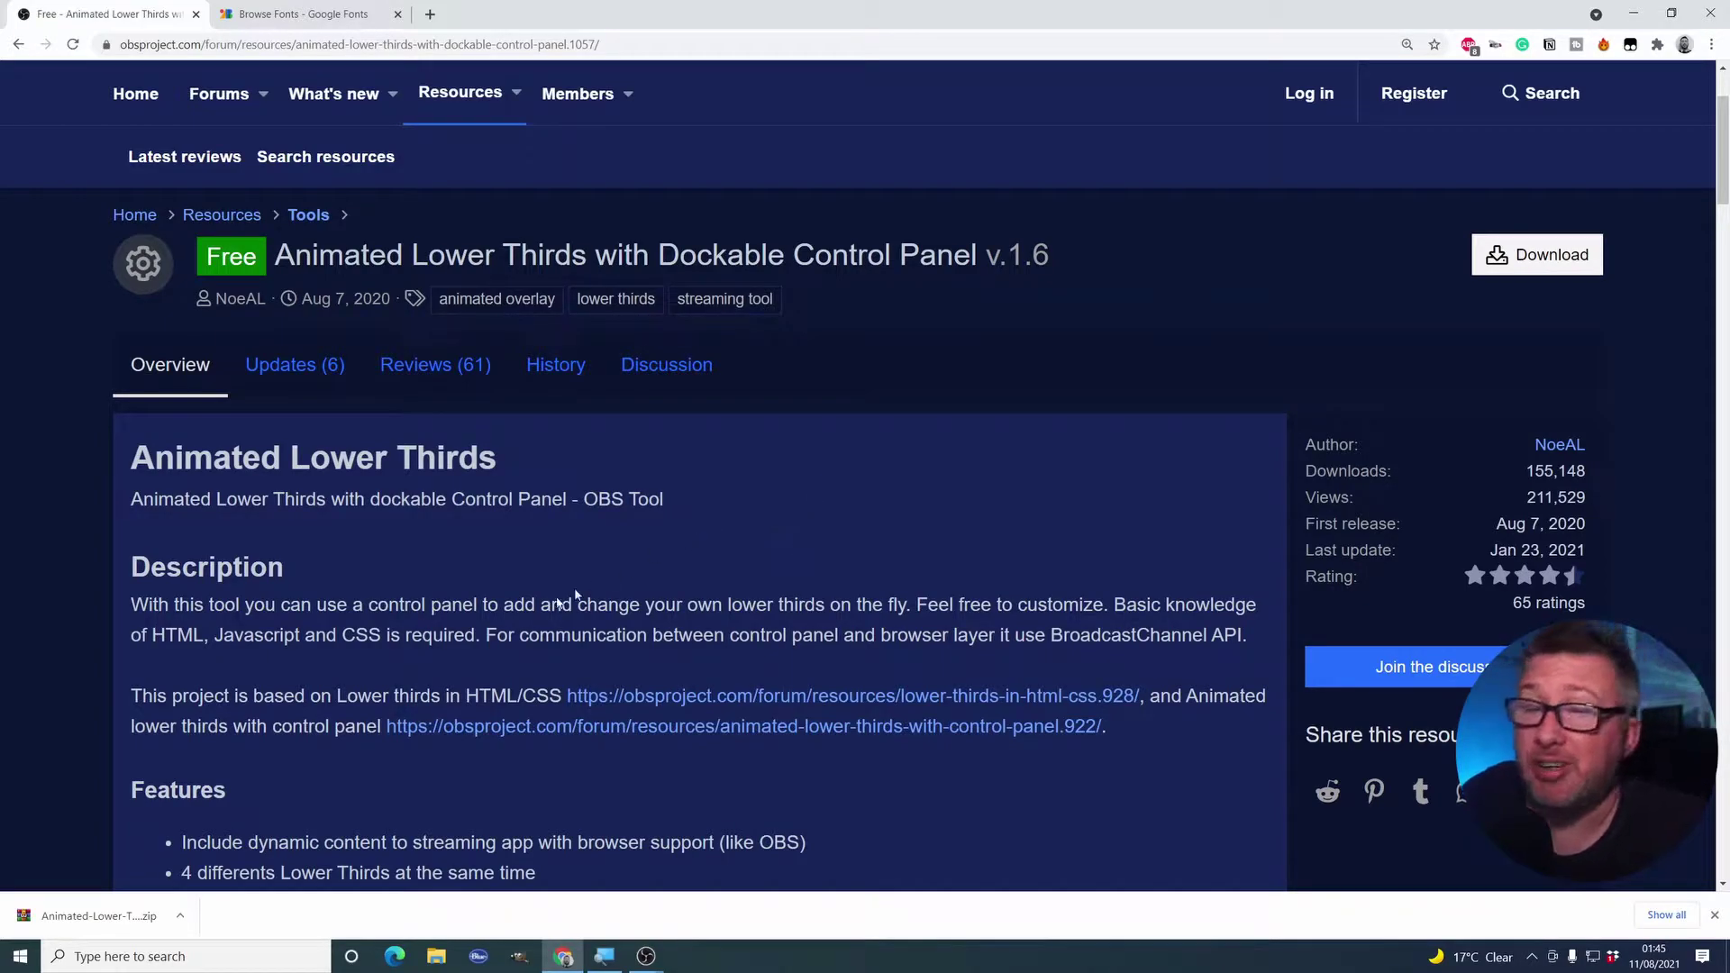
Open the downloaded zip in WinRAR and browse into Animated-Lower-Thirds and its lower thirds folder
{"action": "left_click", "coordinate": [100, 915]}
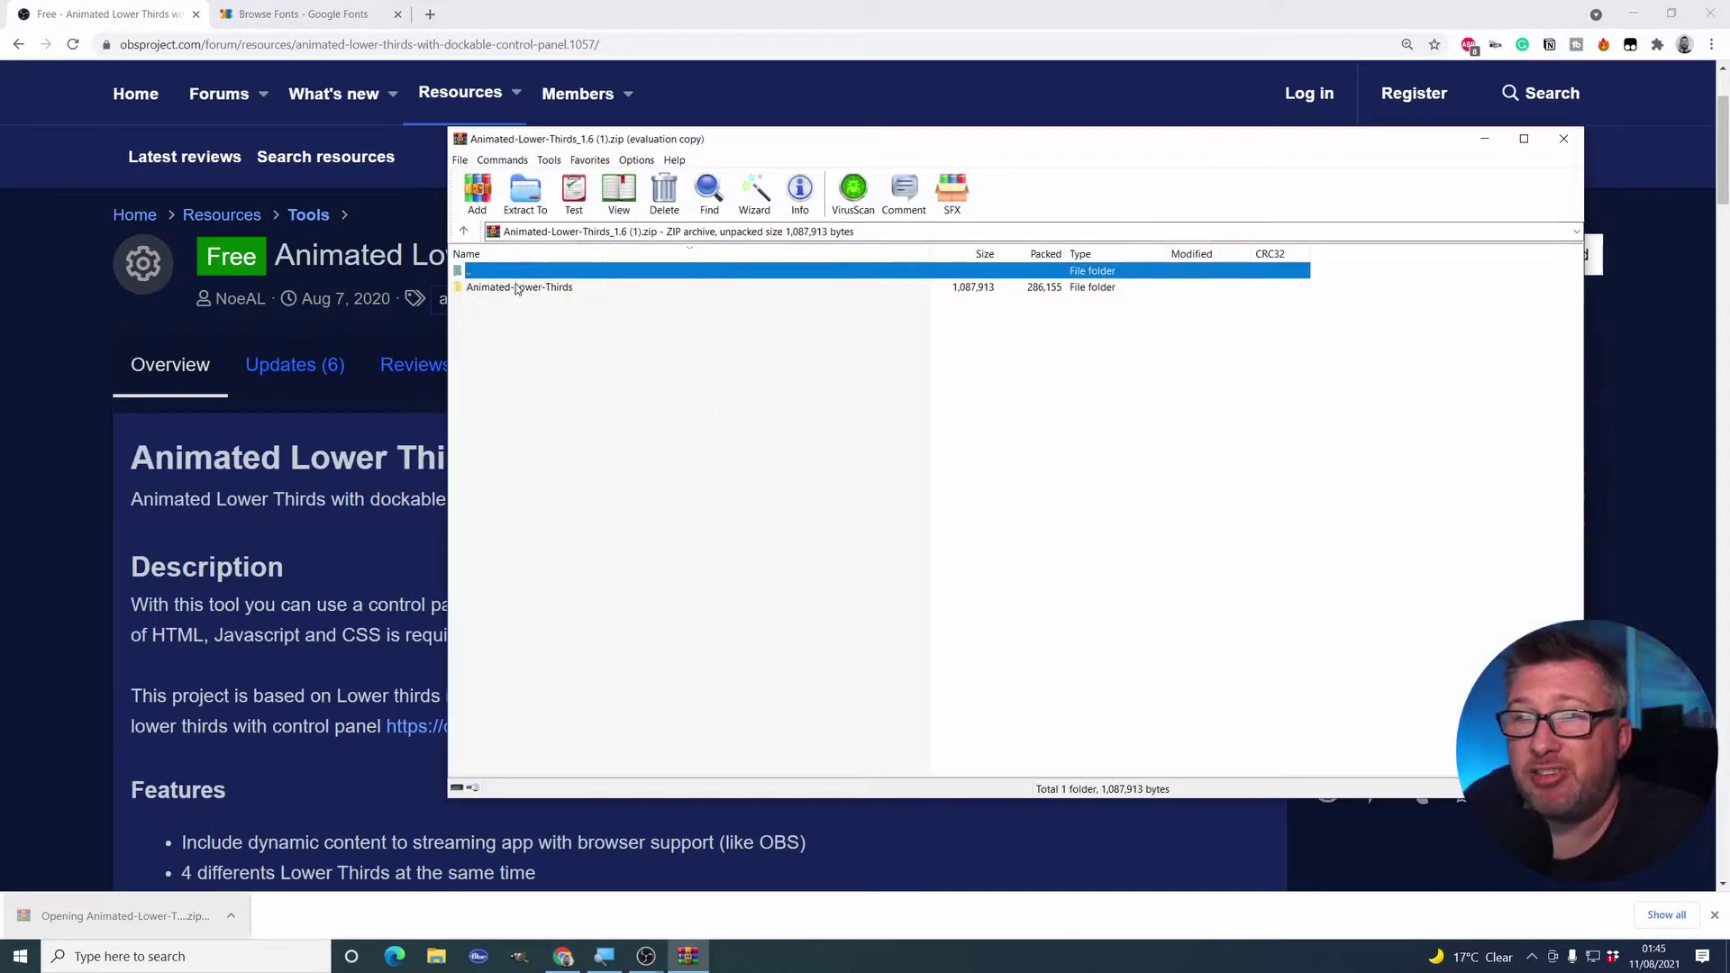
{"action": "double_click", "coordinate": [521, 288]}
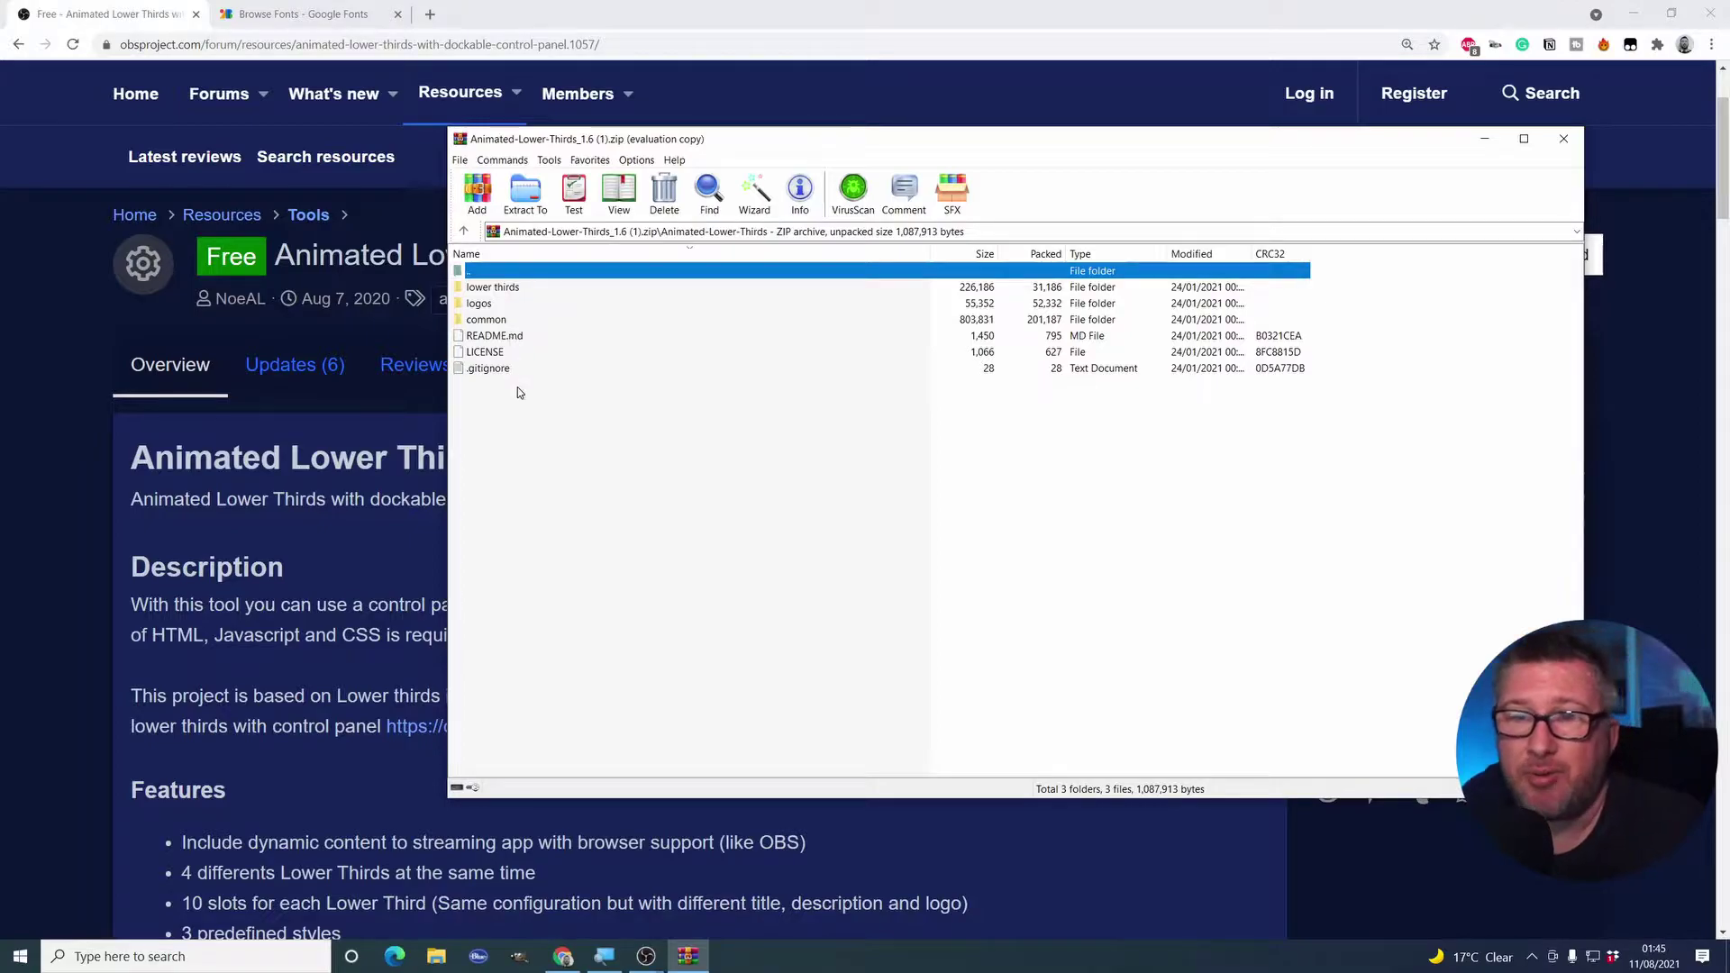
{"action": "double_click", "coordinate": [512, 289]}
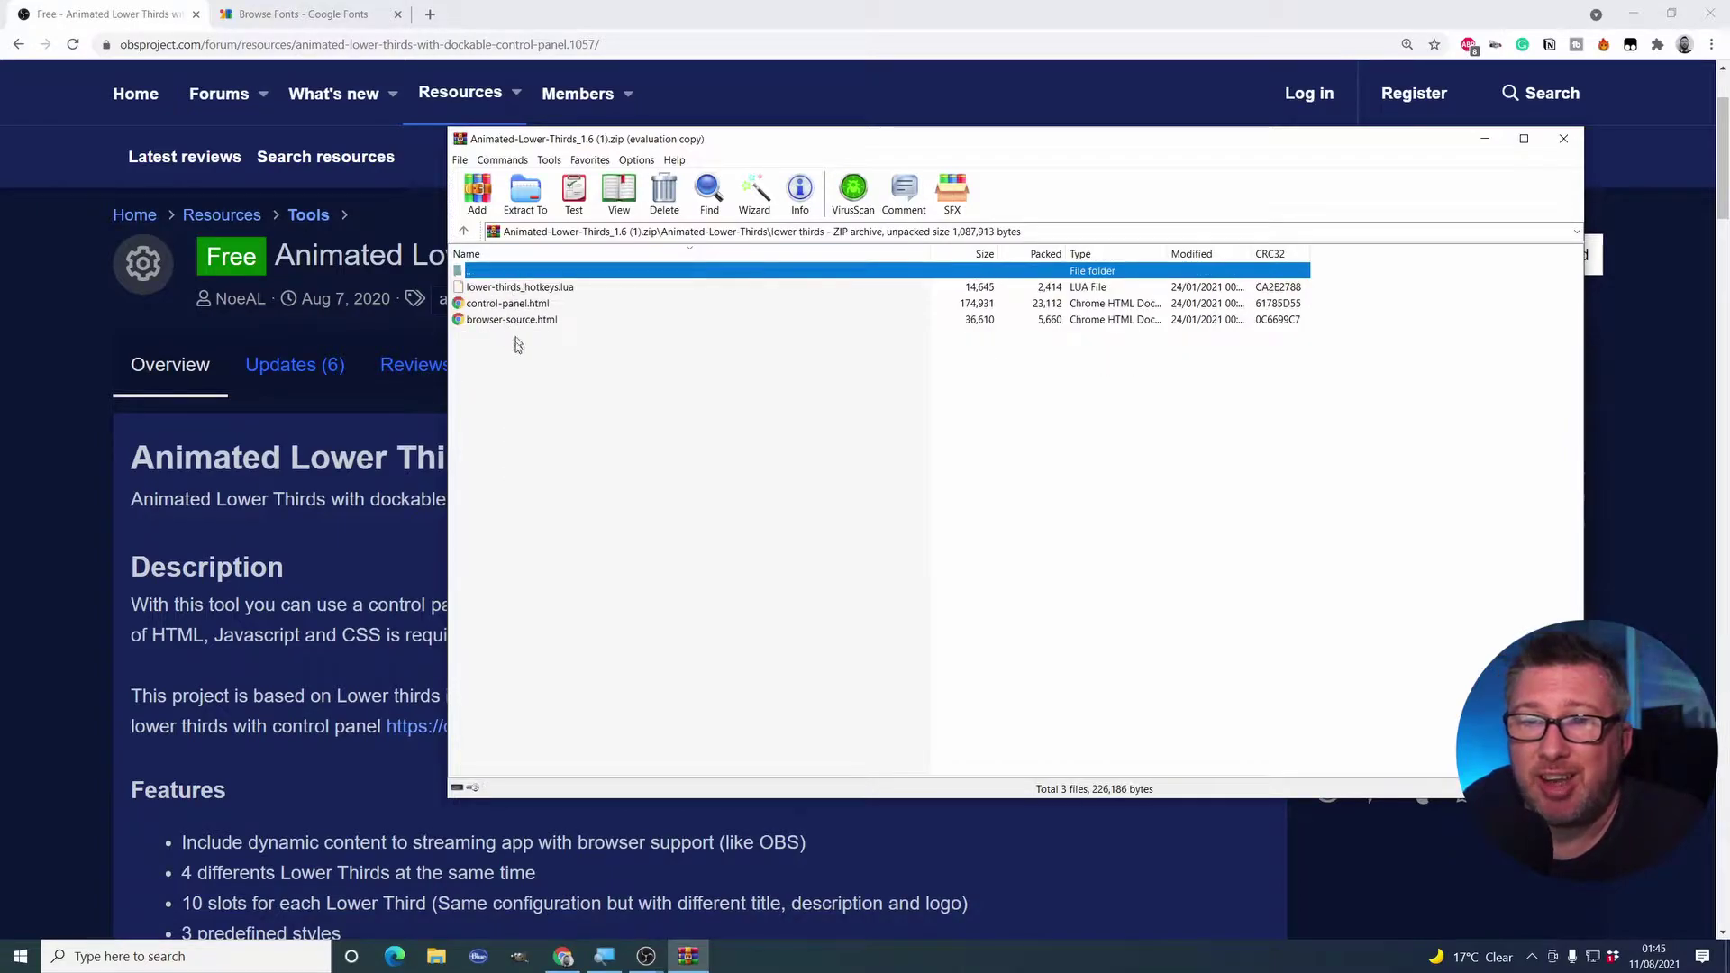
{"action": "double_click", "coordinate": [513, 272]}
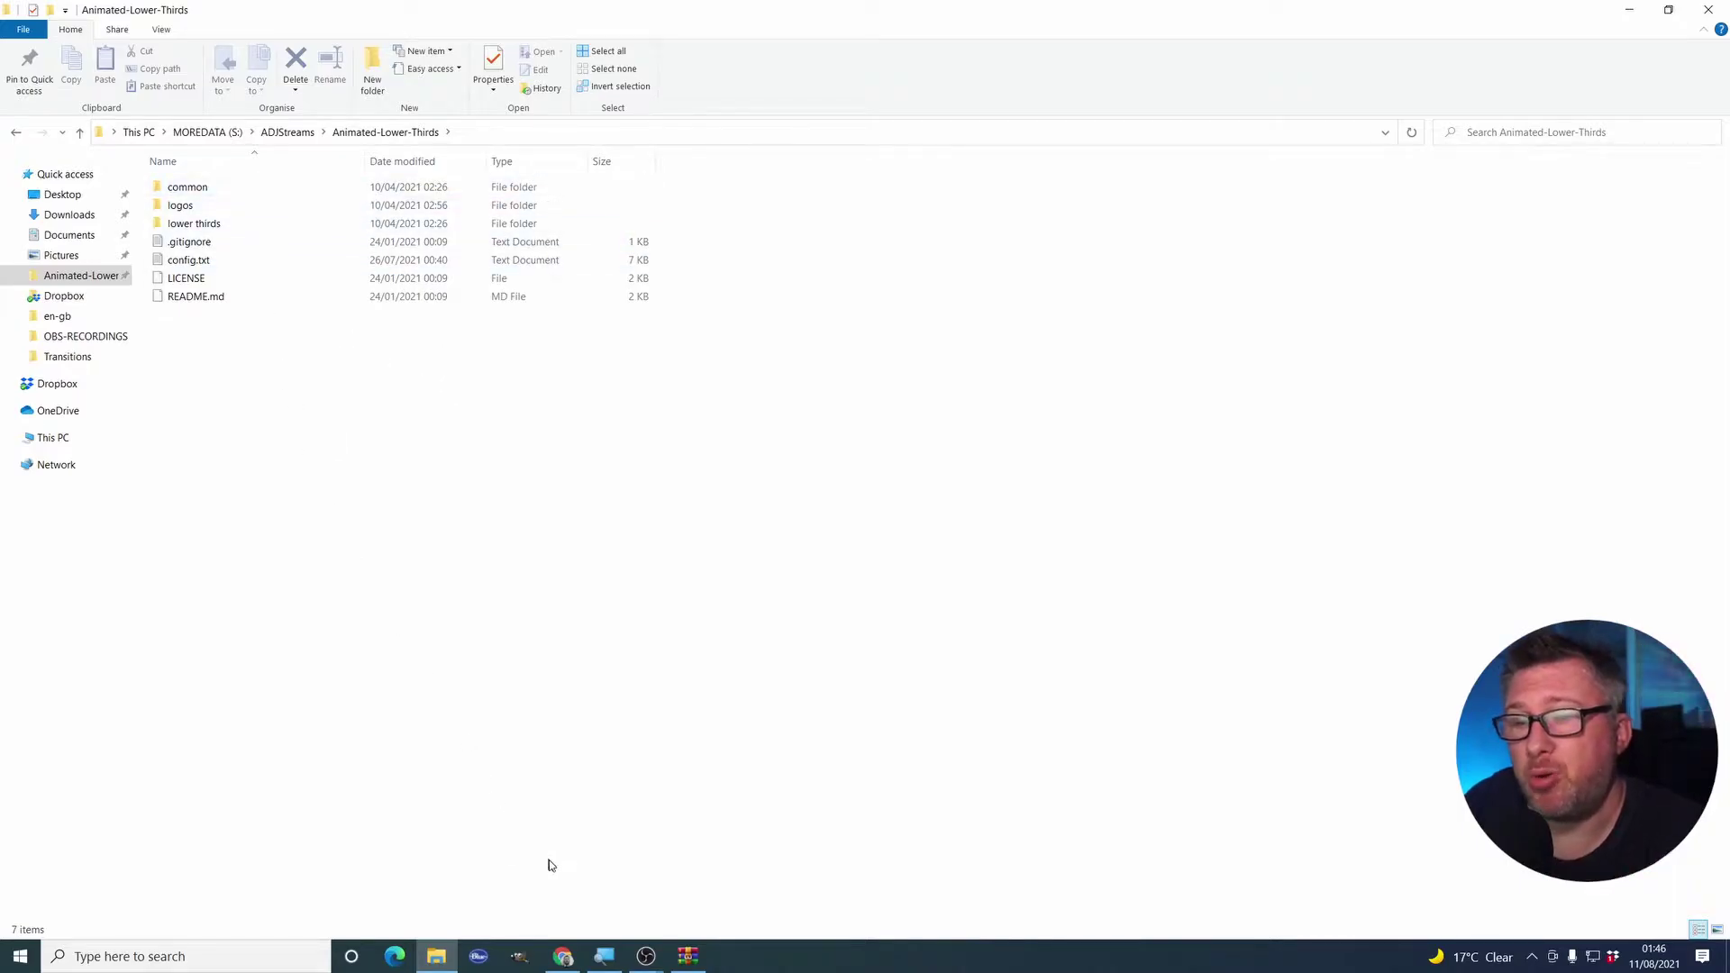
Bring the main OBS Studio window with the Lower Third dock to the front
{"action": "left_click", "coordinate": [645, 958]}
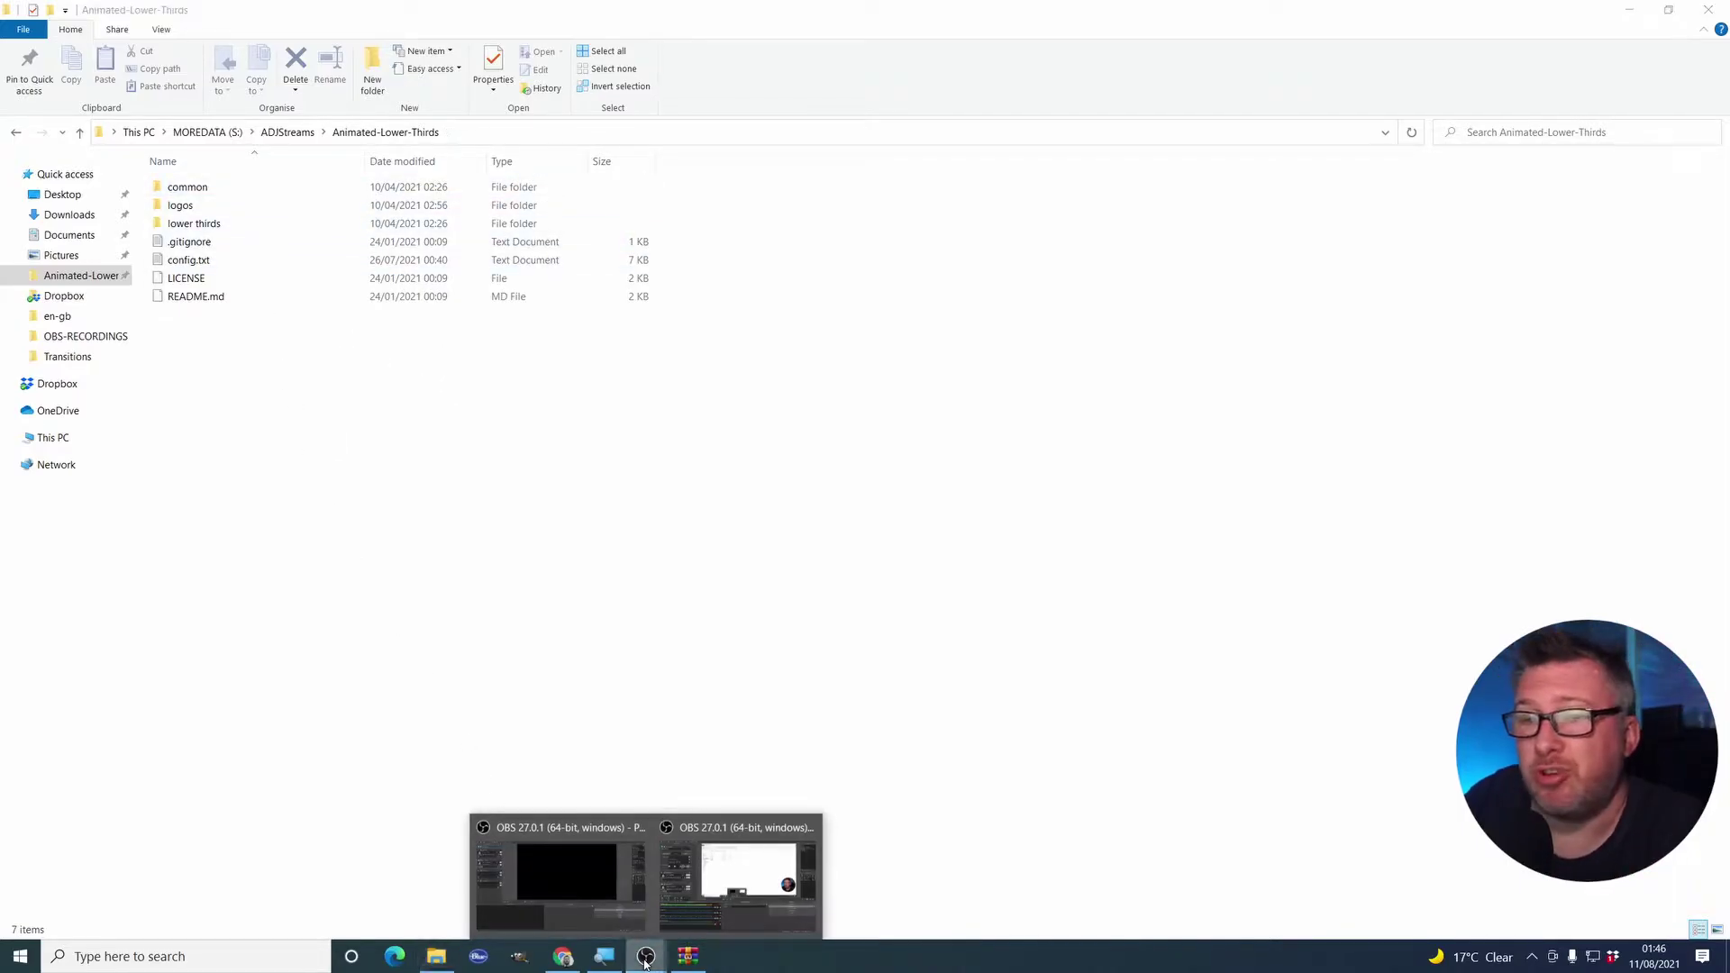
{"action": "left_click", "coordinate": [618, 847]}
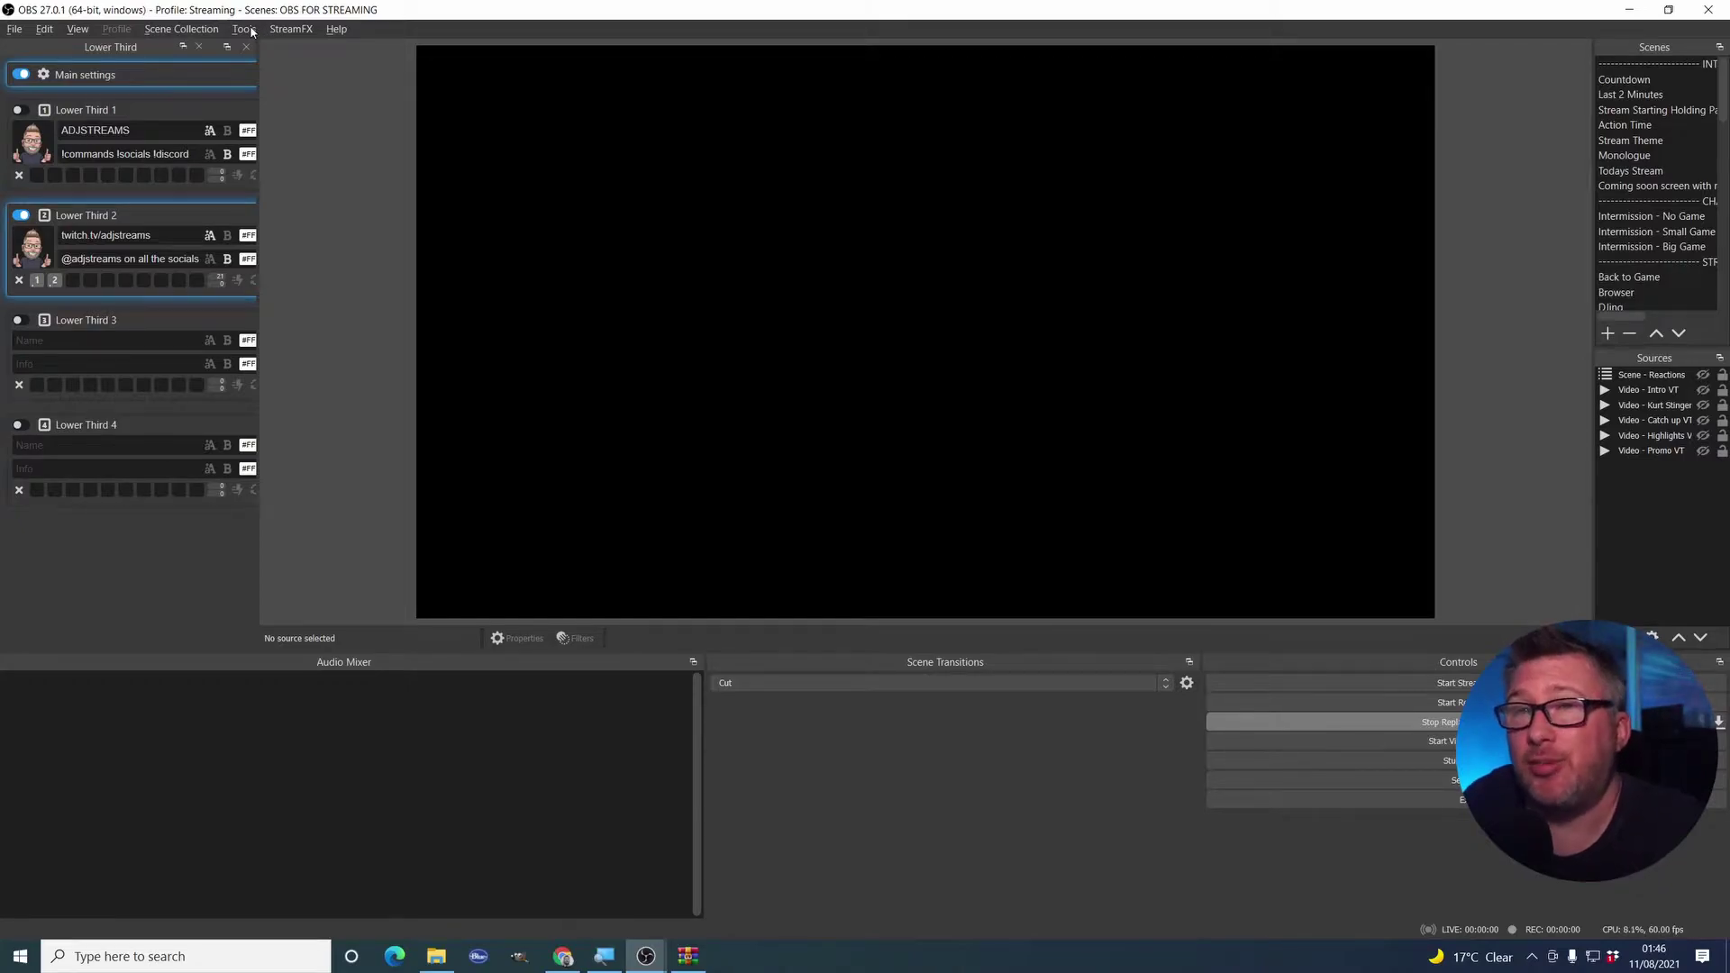
Open the Scripts manager from the Tools menu, showing the loaded Lua scripts
{"action": "left_click", "coordinate": [249, 30]}
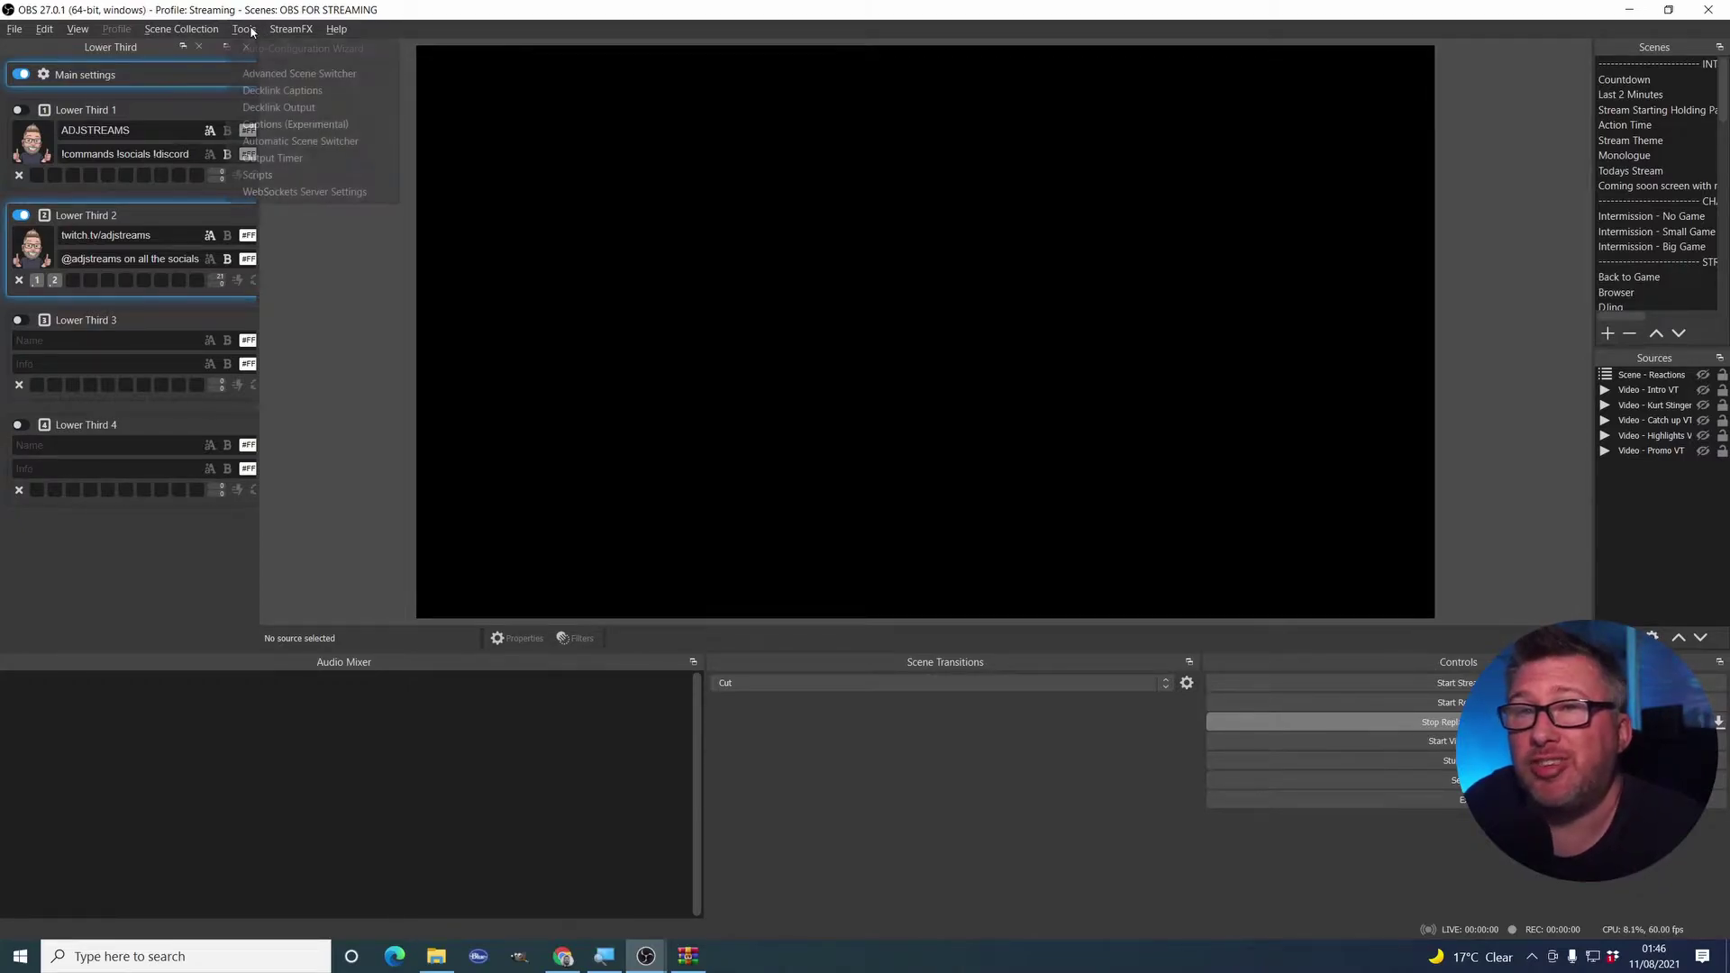
{"action": "left_click", "coordinate": [297, 177]}
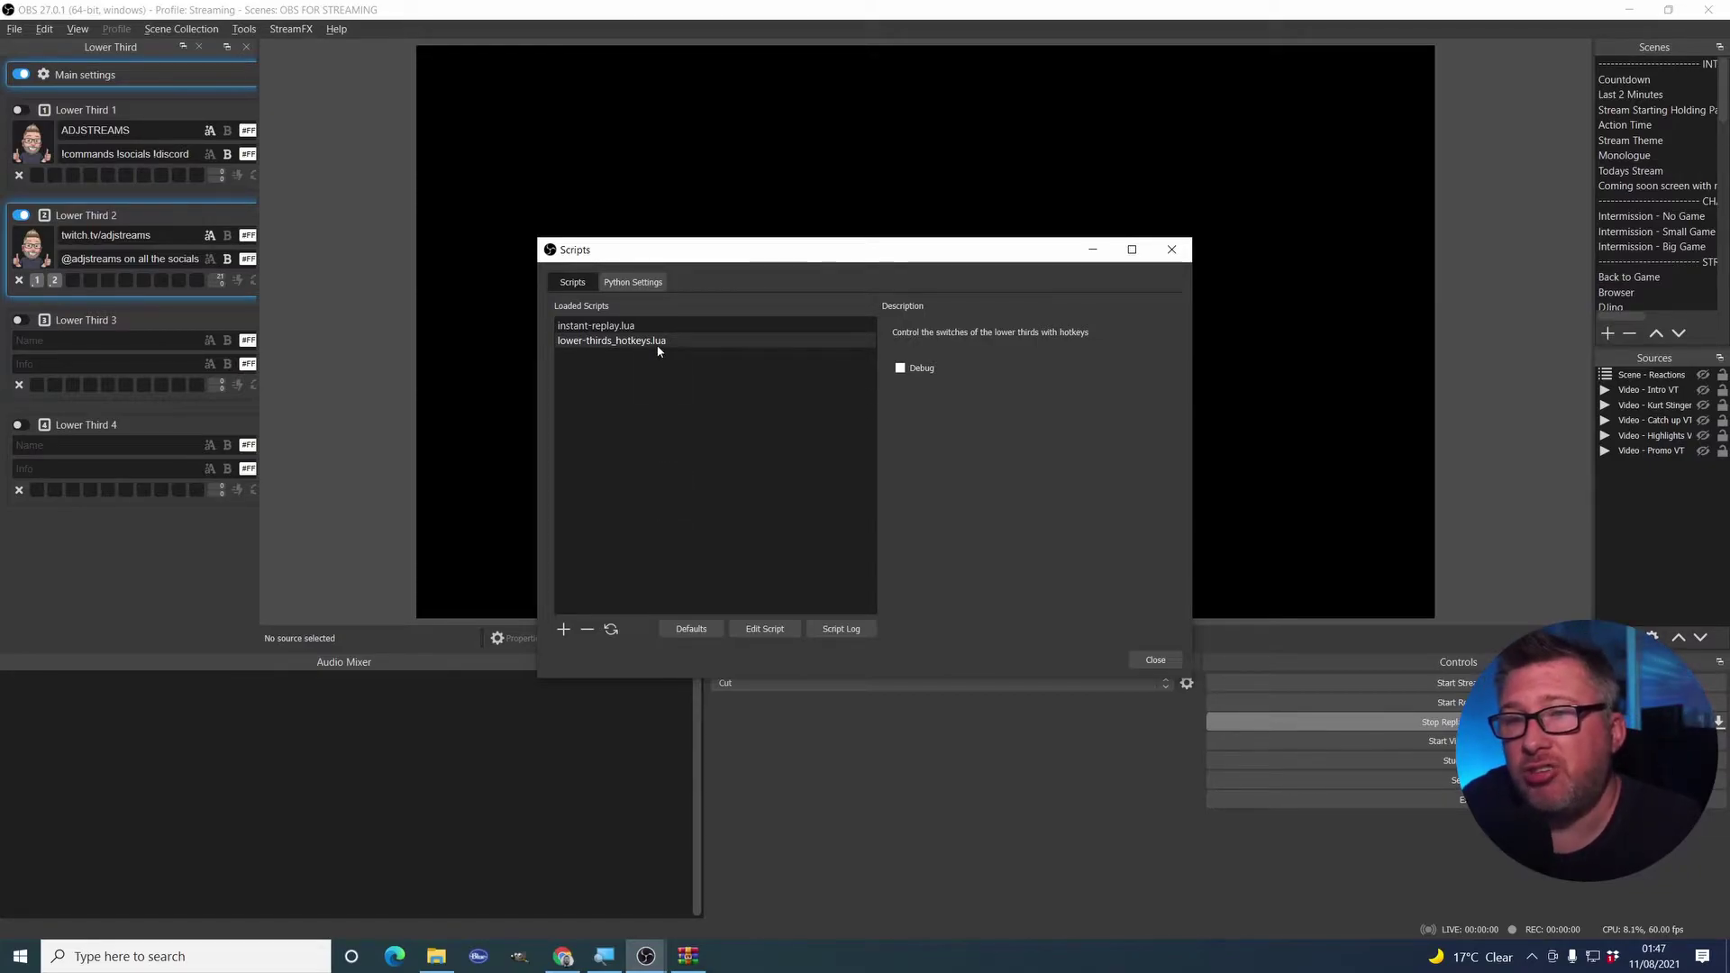
Load lower-thirds_hotkeys.lua from Animated-Lower-Thirds\lower thirds as a script, then close Scripts
{"action": "left_click", "coordinate": [564, 629]}
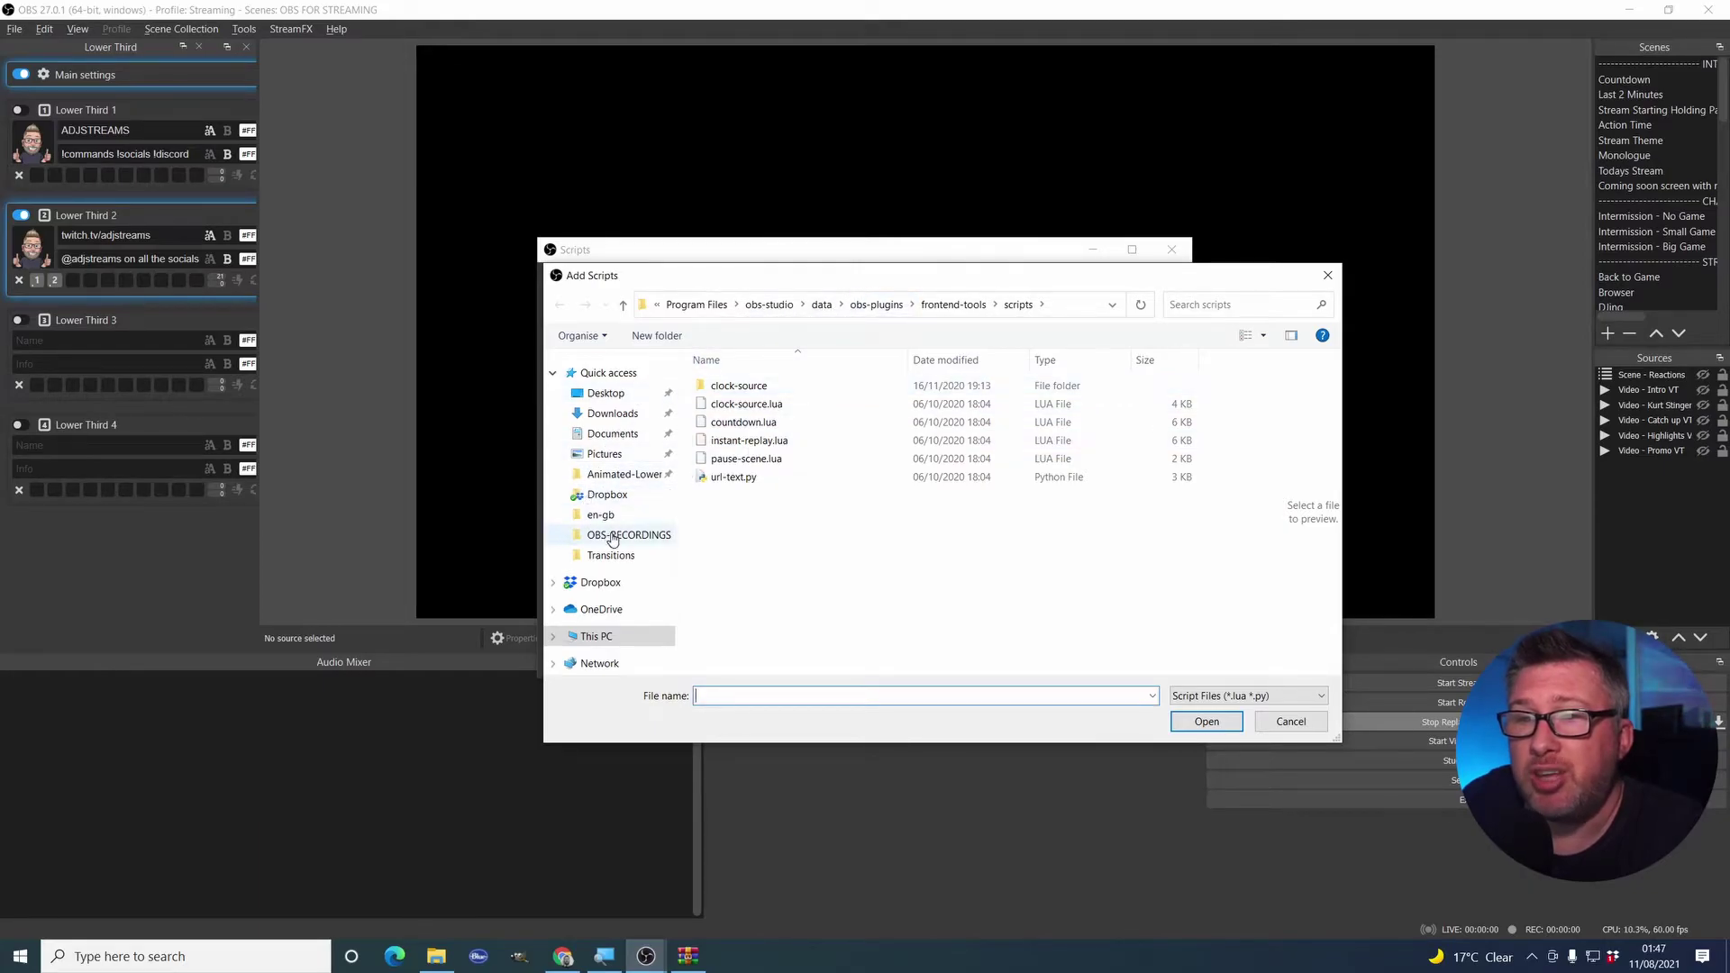
{"action": "left_click", "coordinate": [624, 474]}
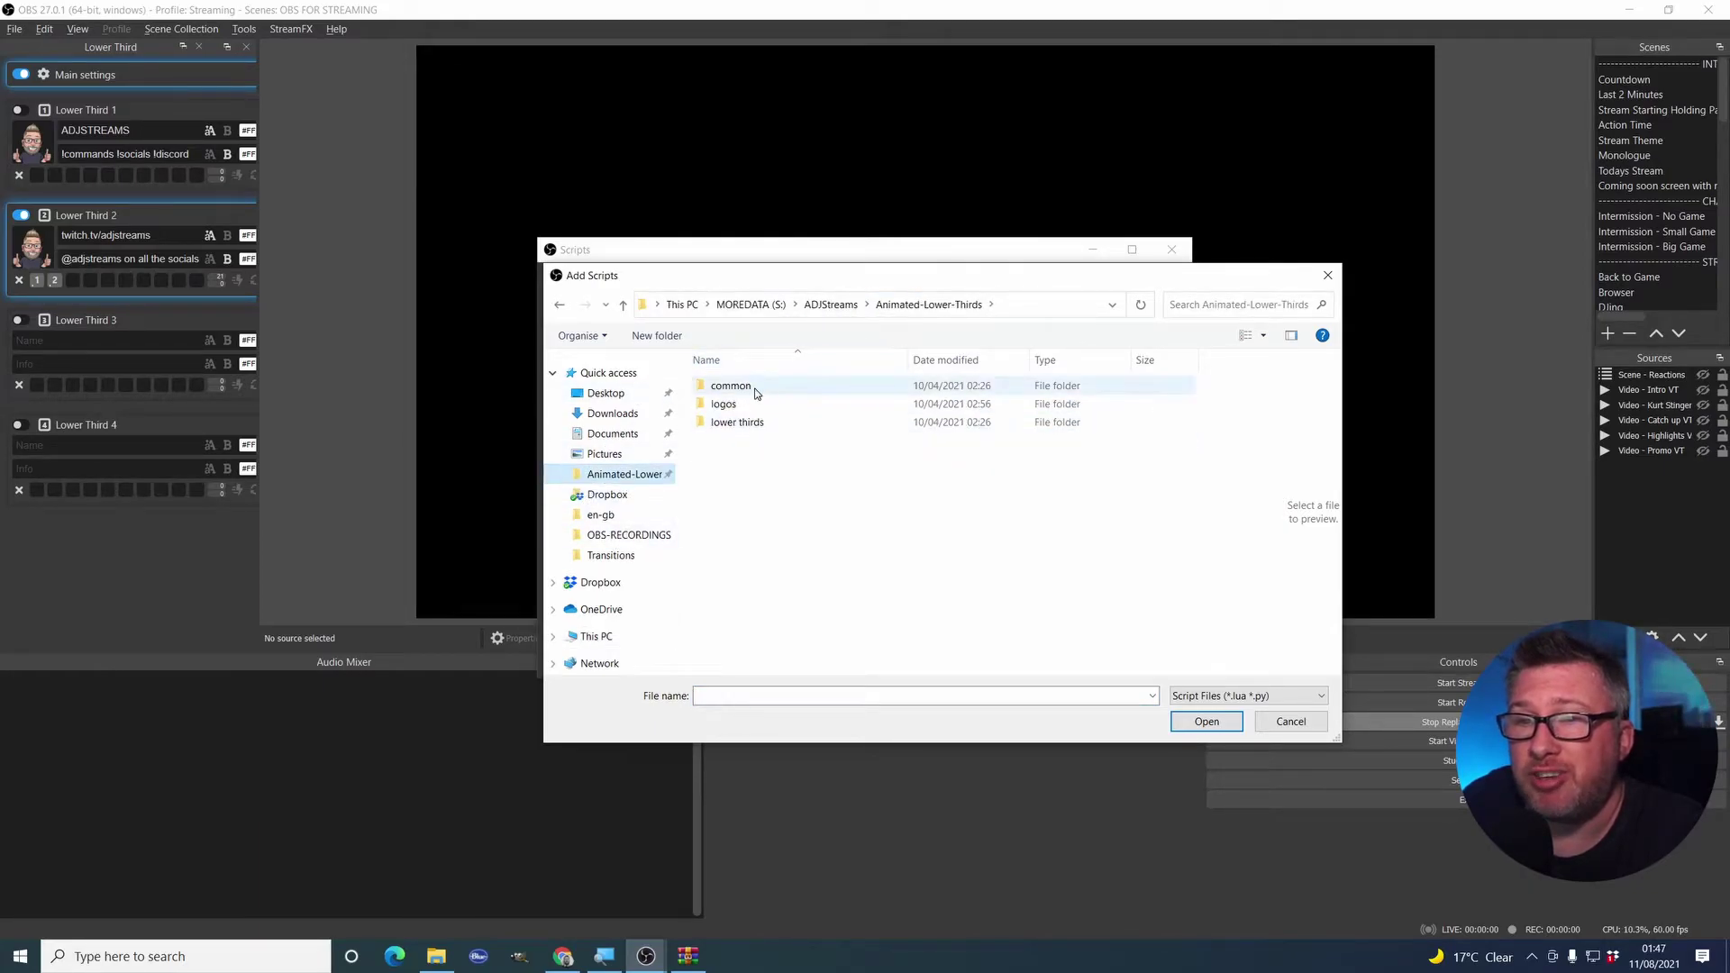
{"action": "double_click", "coordinate": [735, 422]}
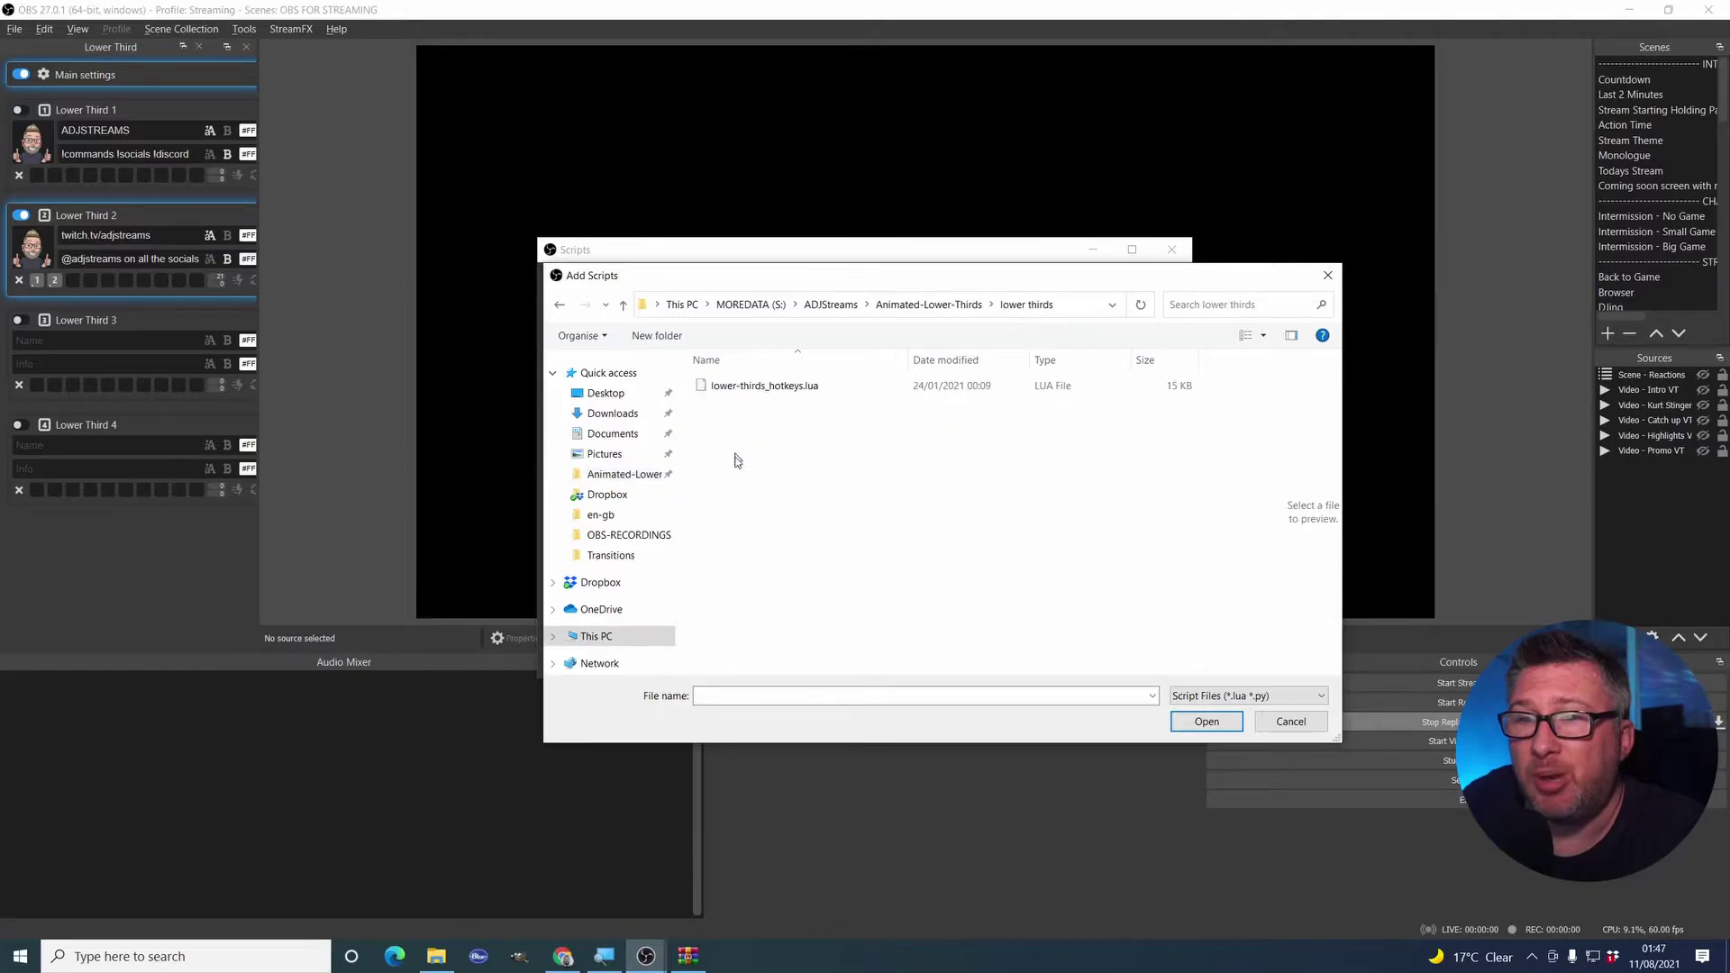
{"action": "left_click", "coordinate": [740, 388]}
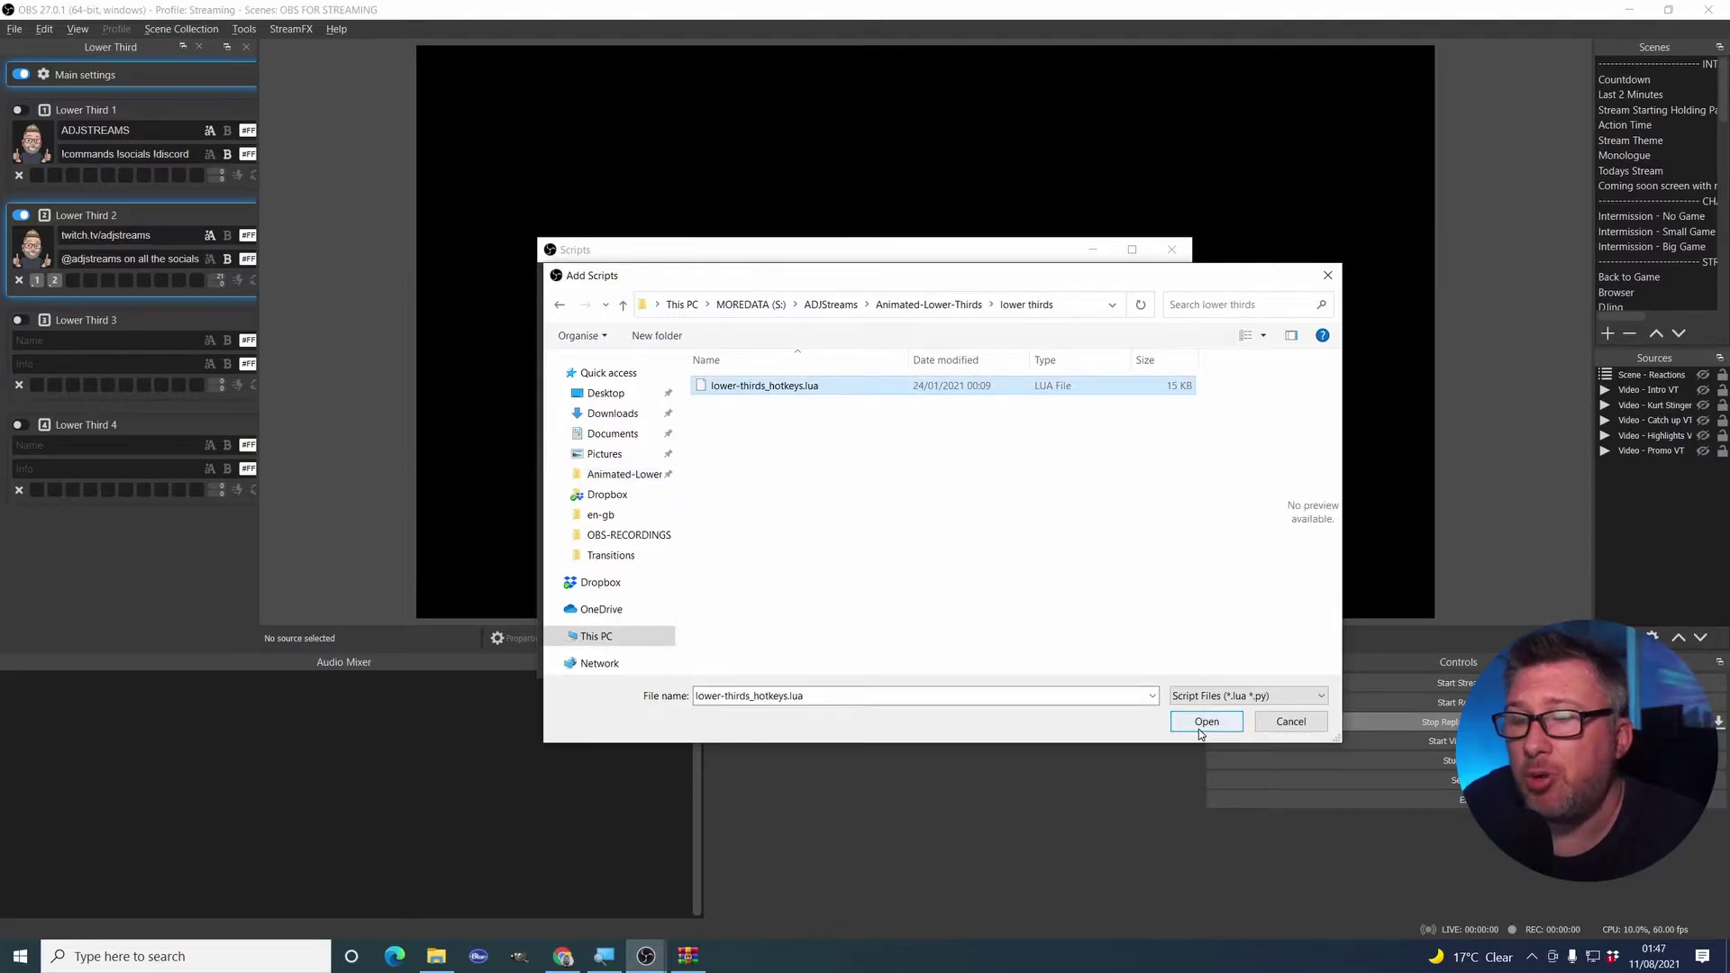
{"action": "key", "text": "Return"}
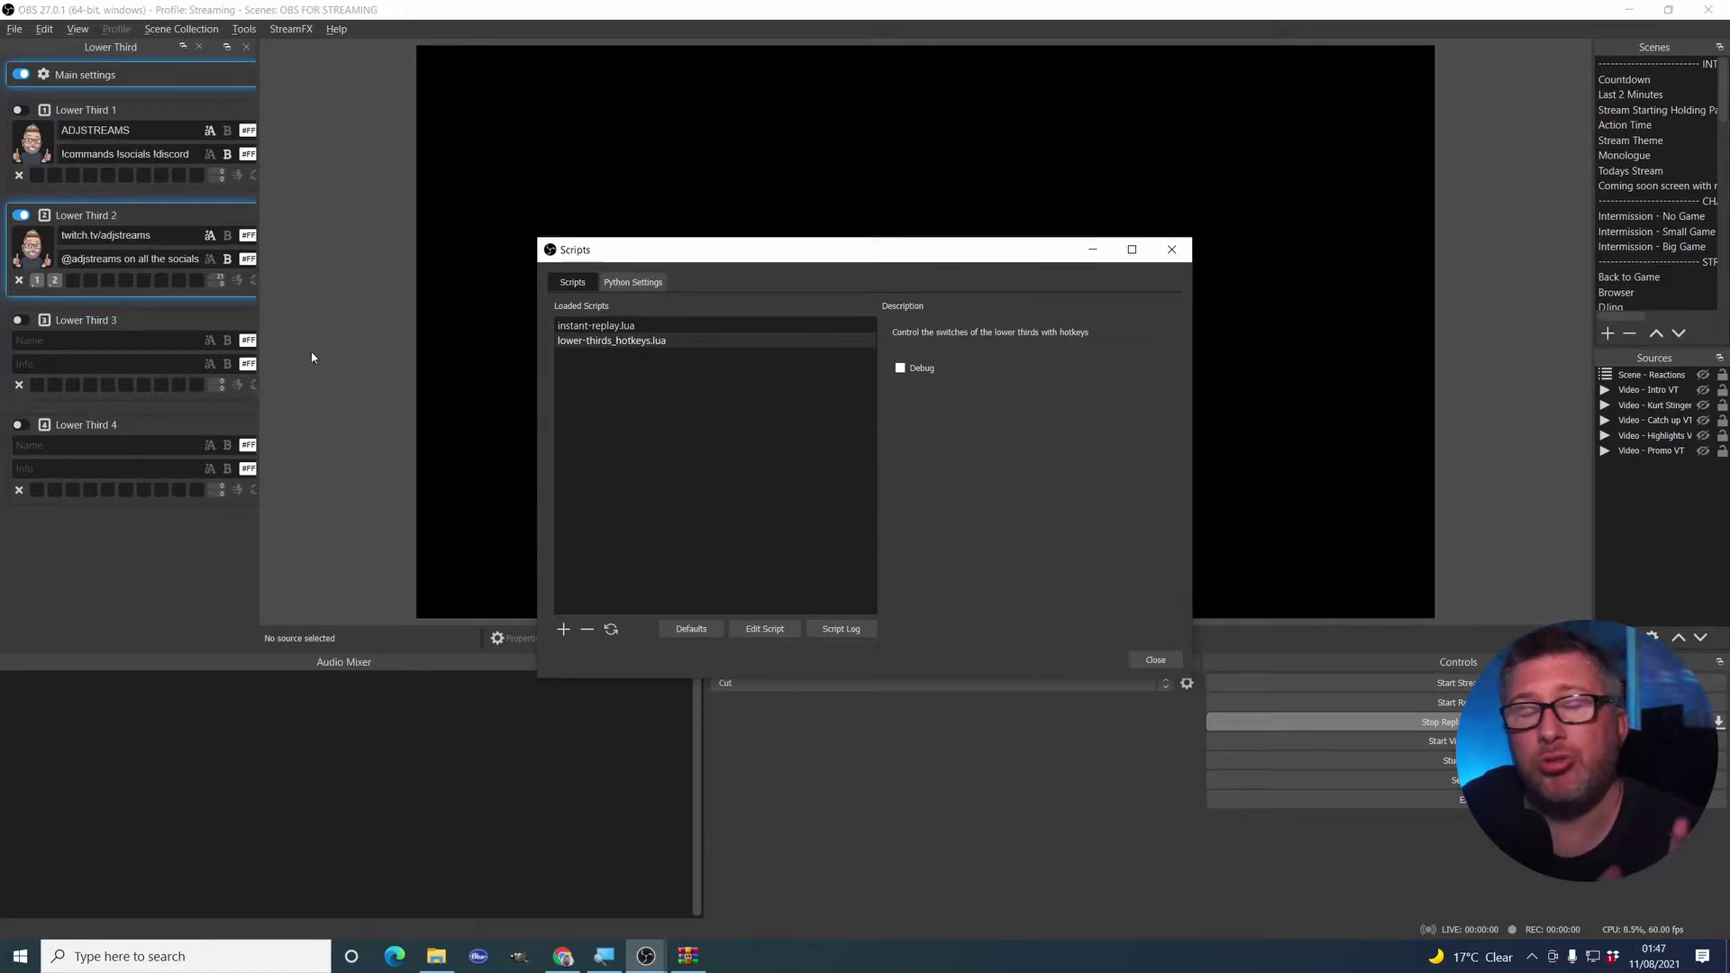
{"action": "left_click", "coordinate": [1155, 660]}
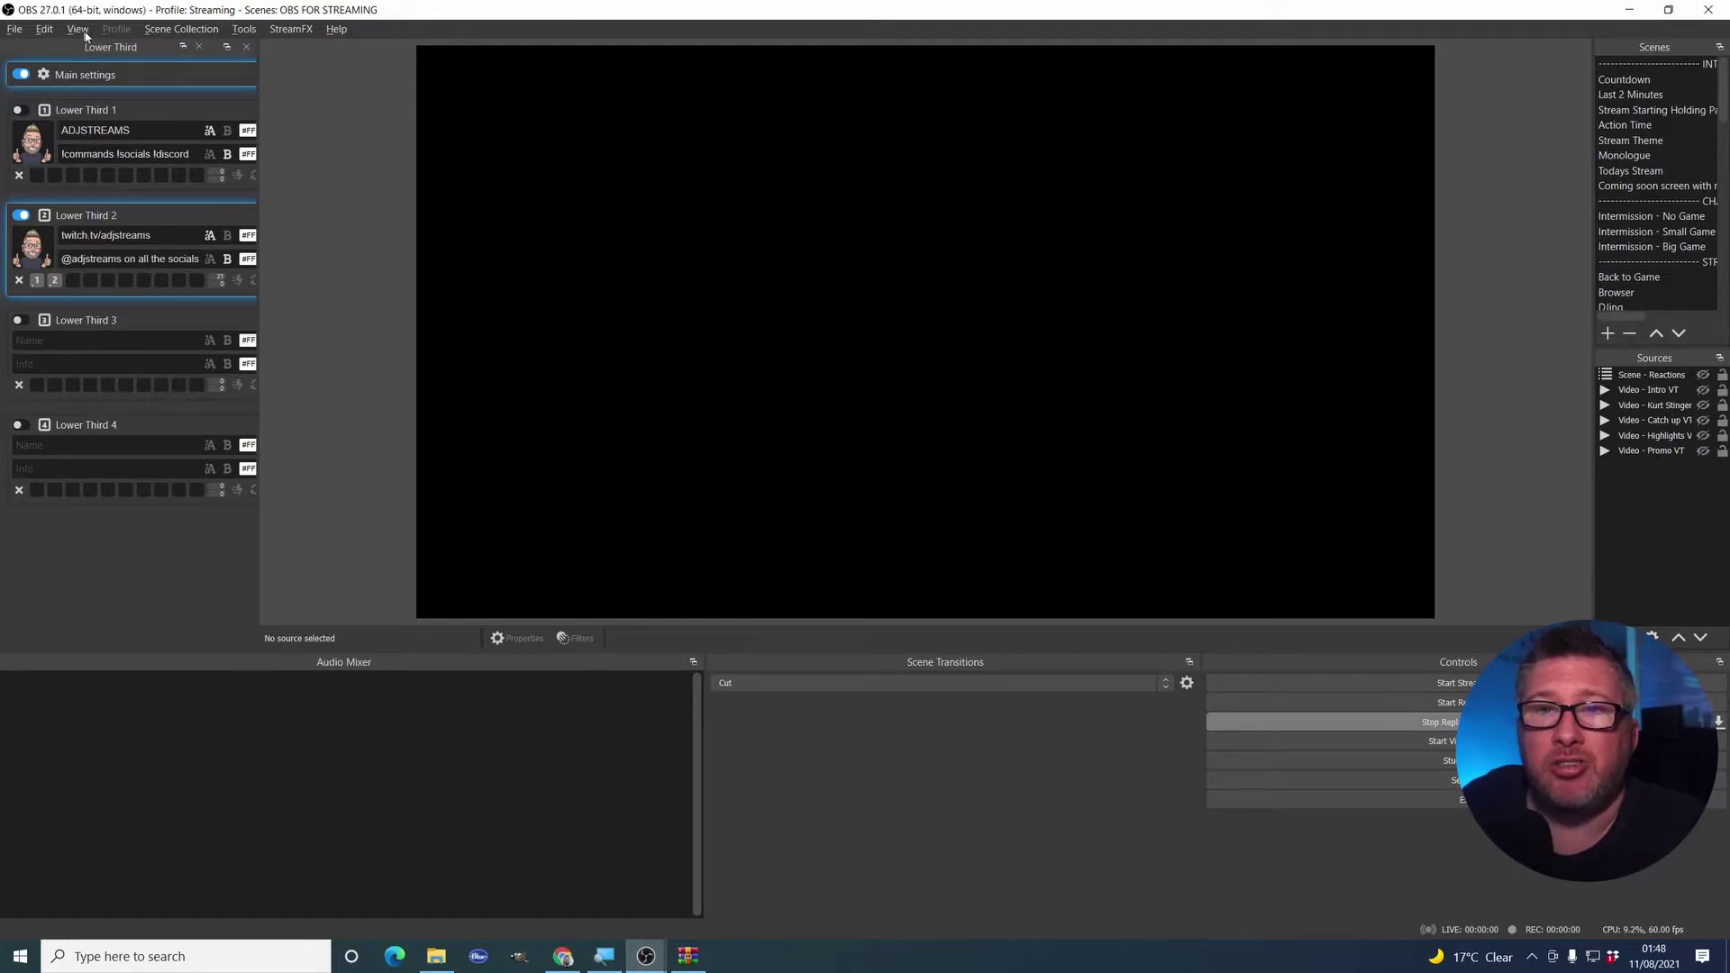
Open Custom Browser Docks from the View > Docks menu
{"action": "left_click", "coordinate": [242, 30]}
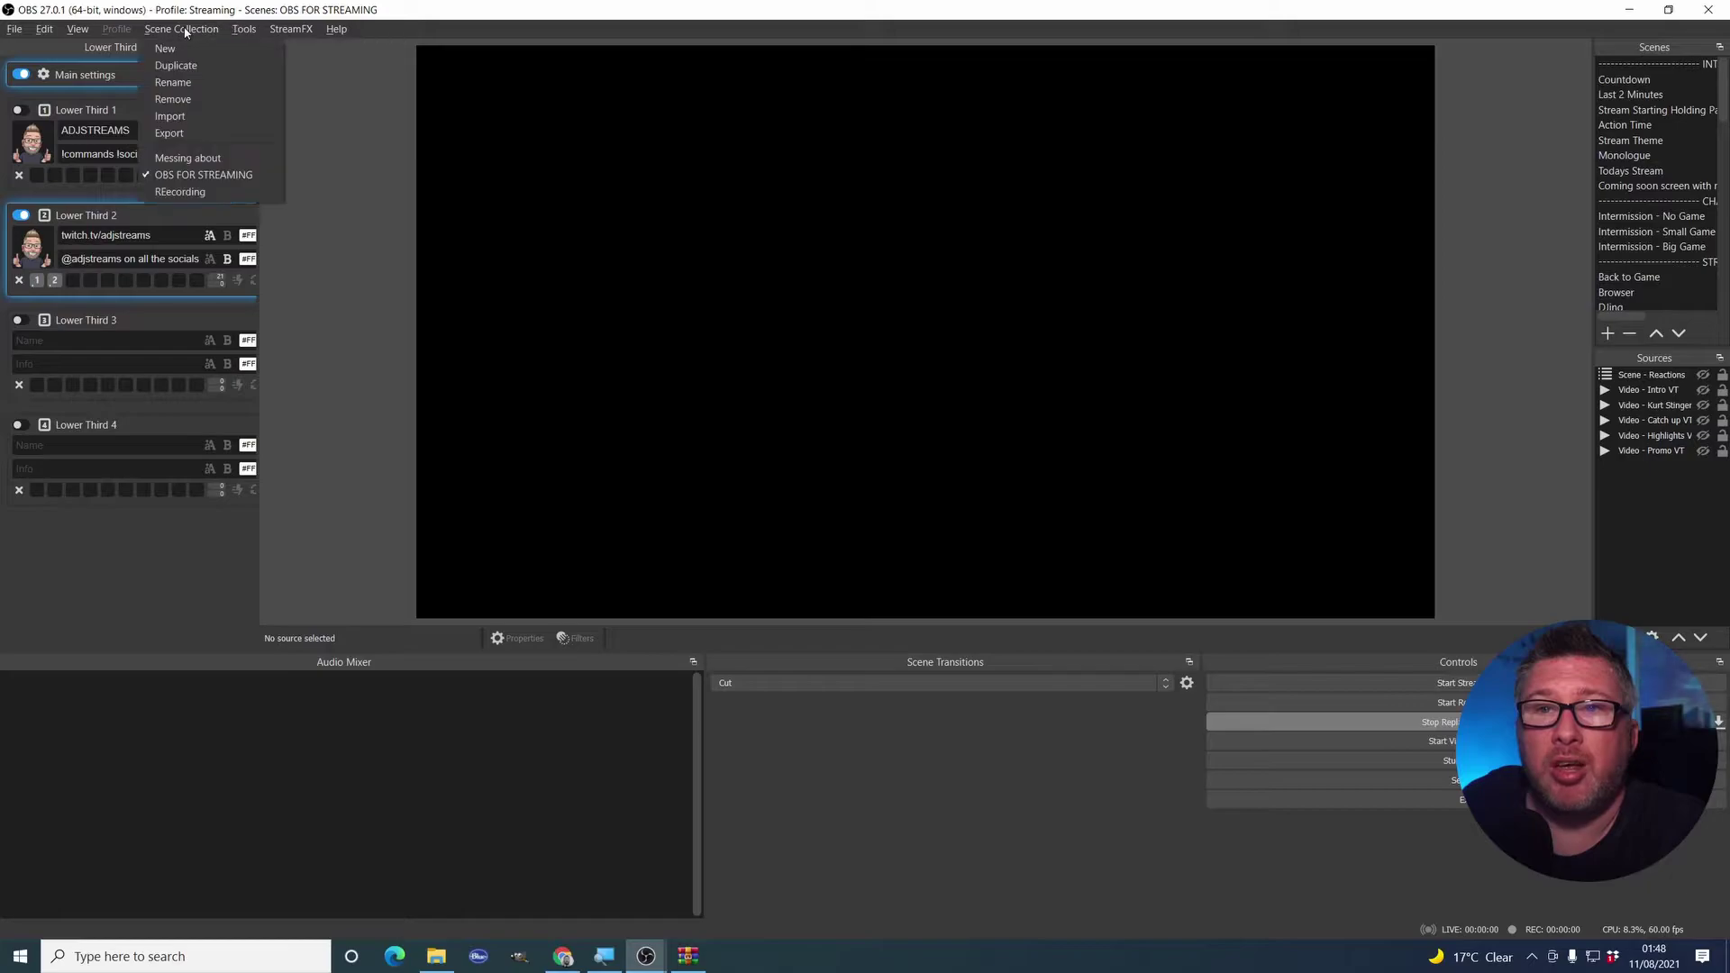
{"action": "left_click", "coordinate": [90, 29]}
{"action": "left_click", "coordinate": [78, 29]}
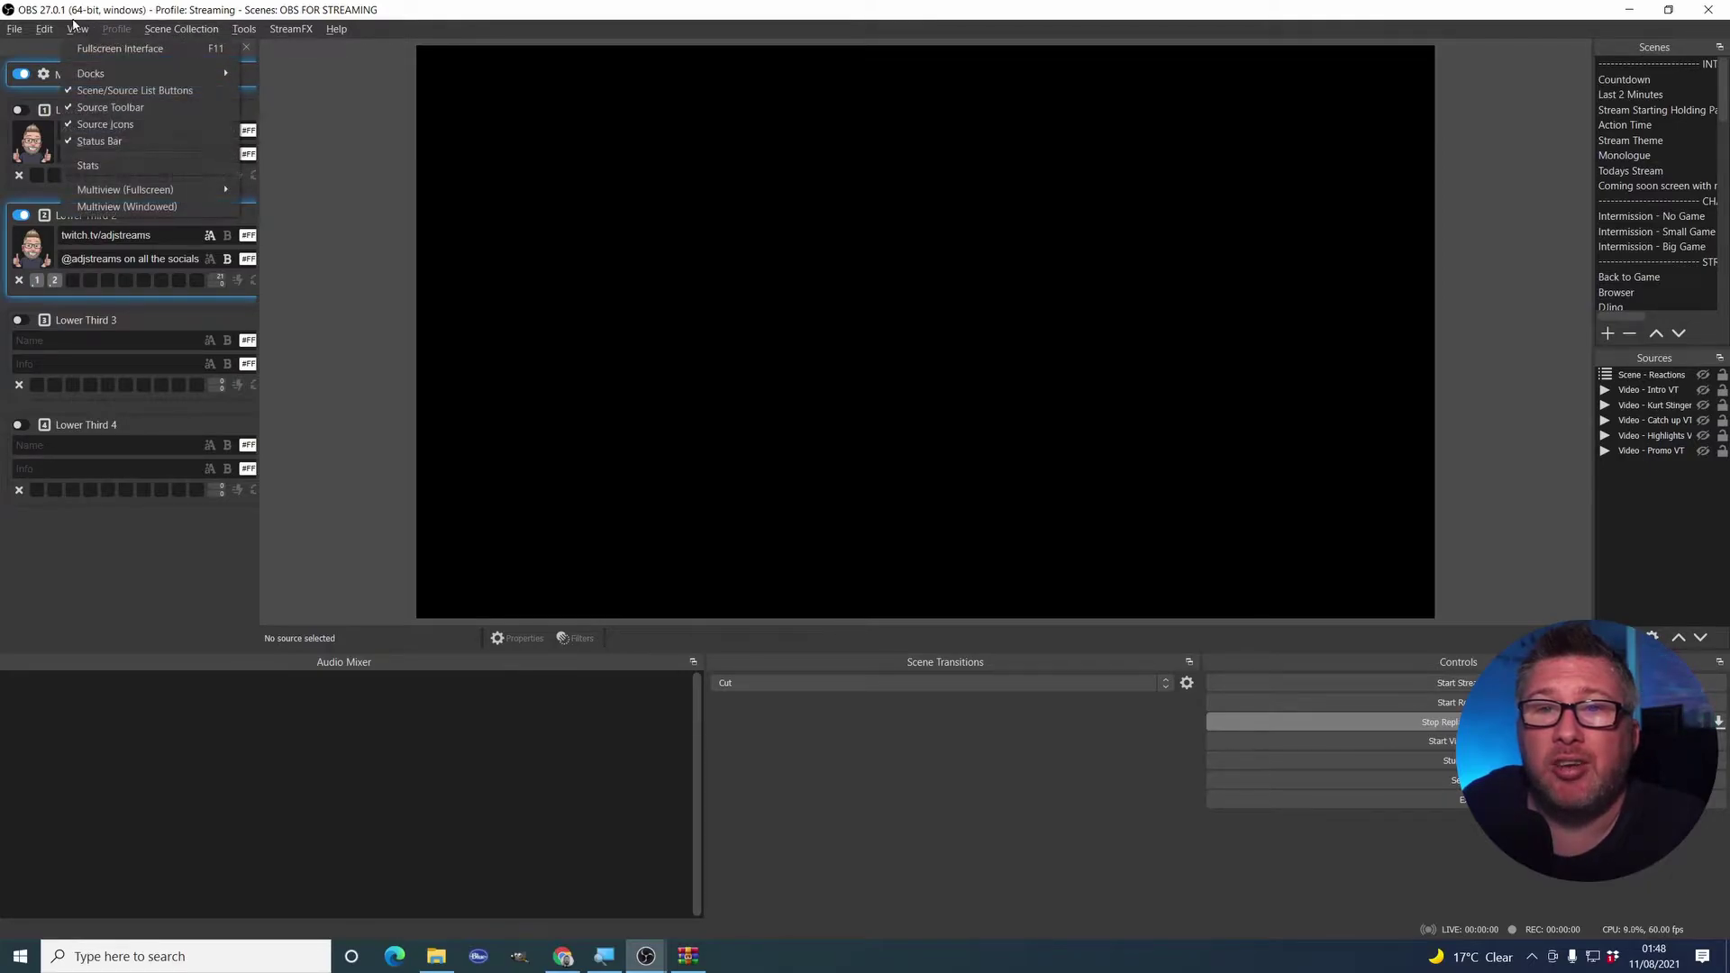
{"action": "mouse_move", "coordinate": [207, 73]}
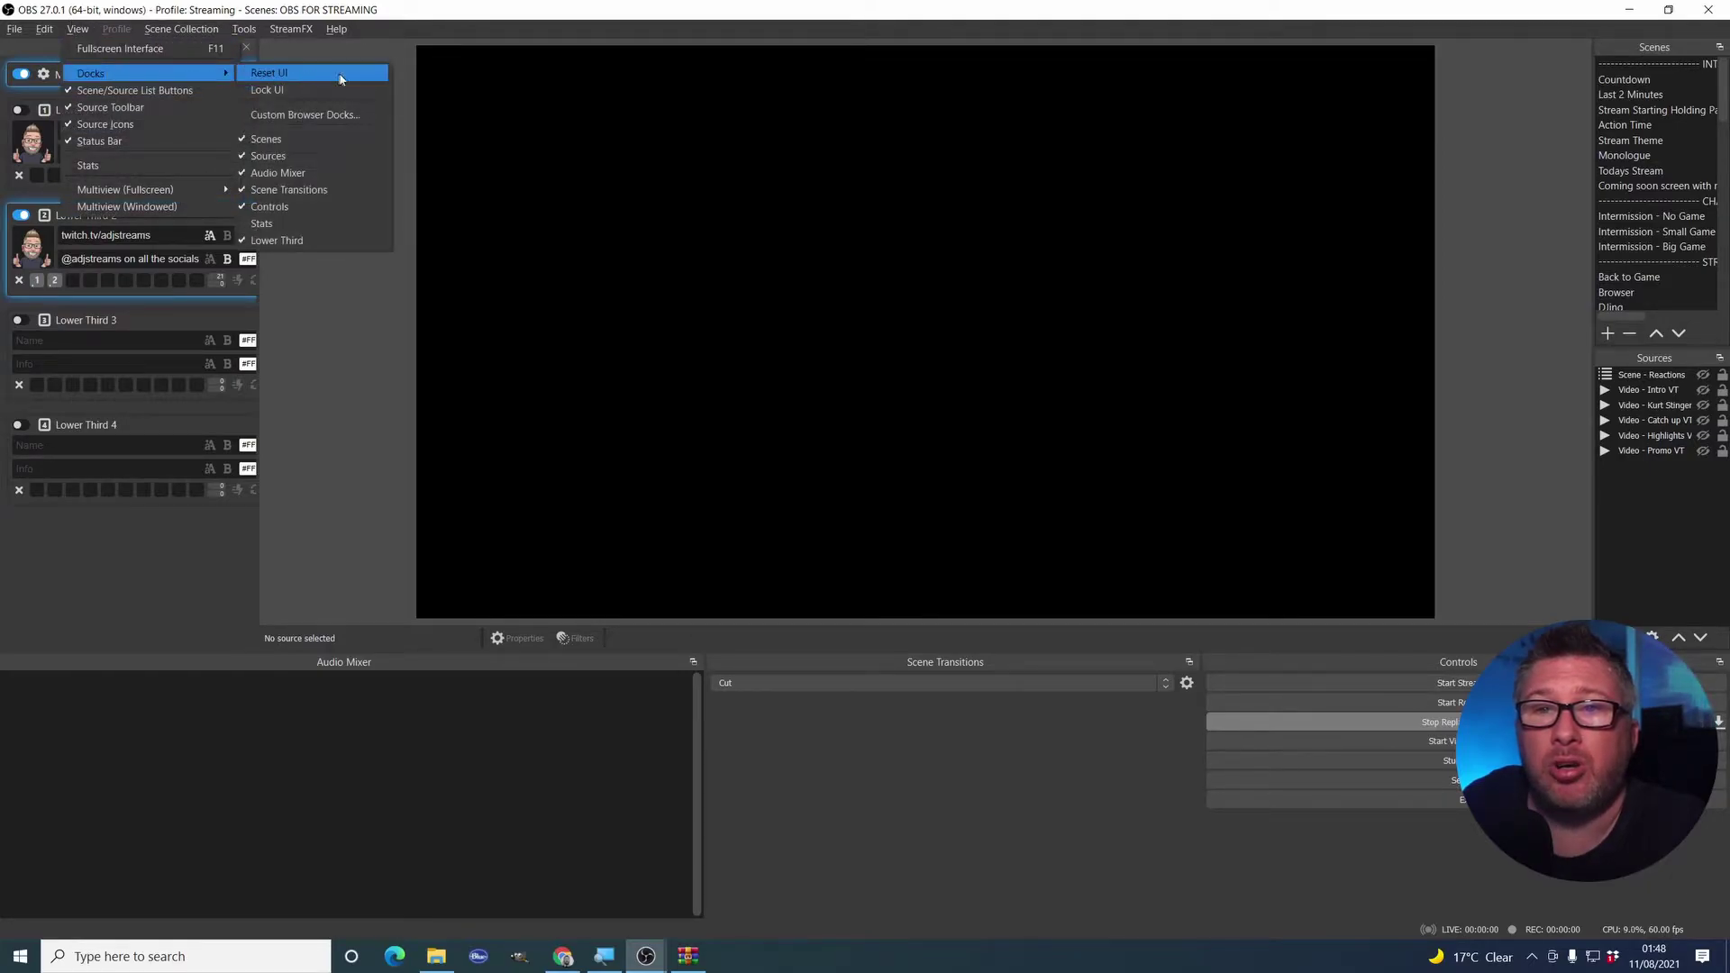
{"action": "left_click", "coordinate": [311, 115]}
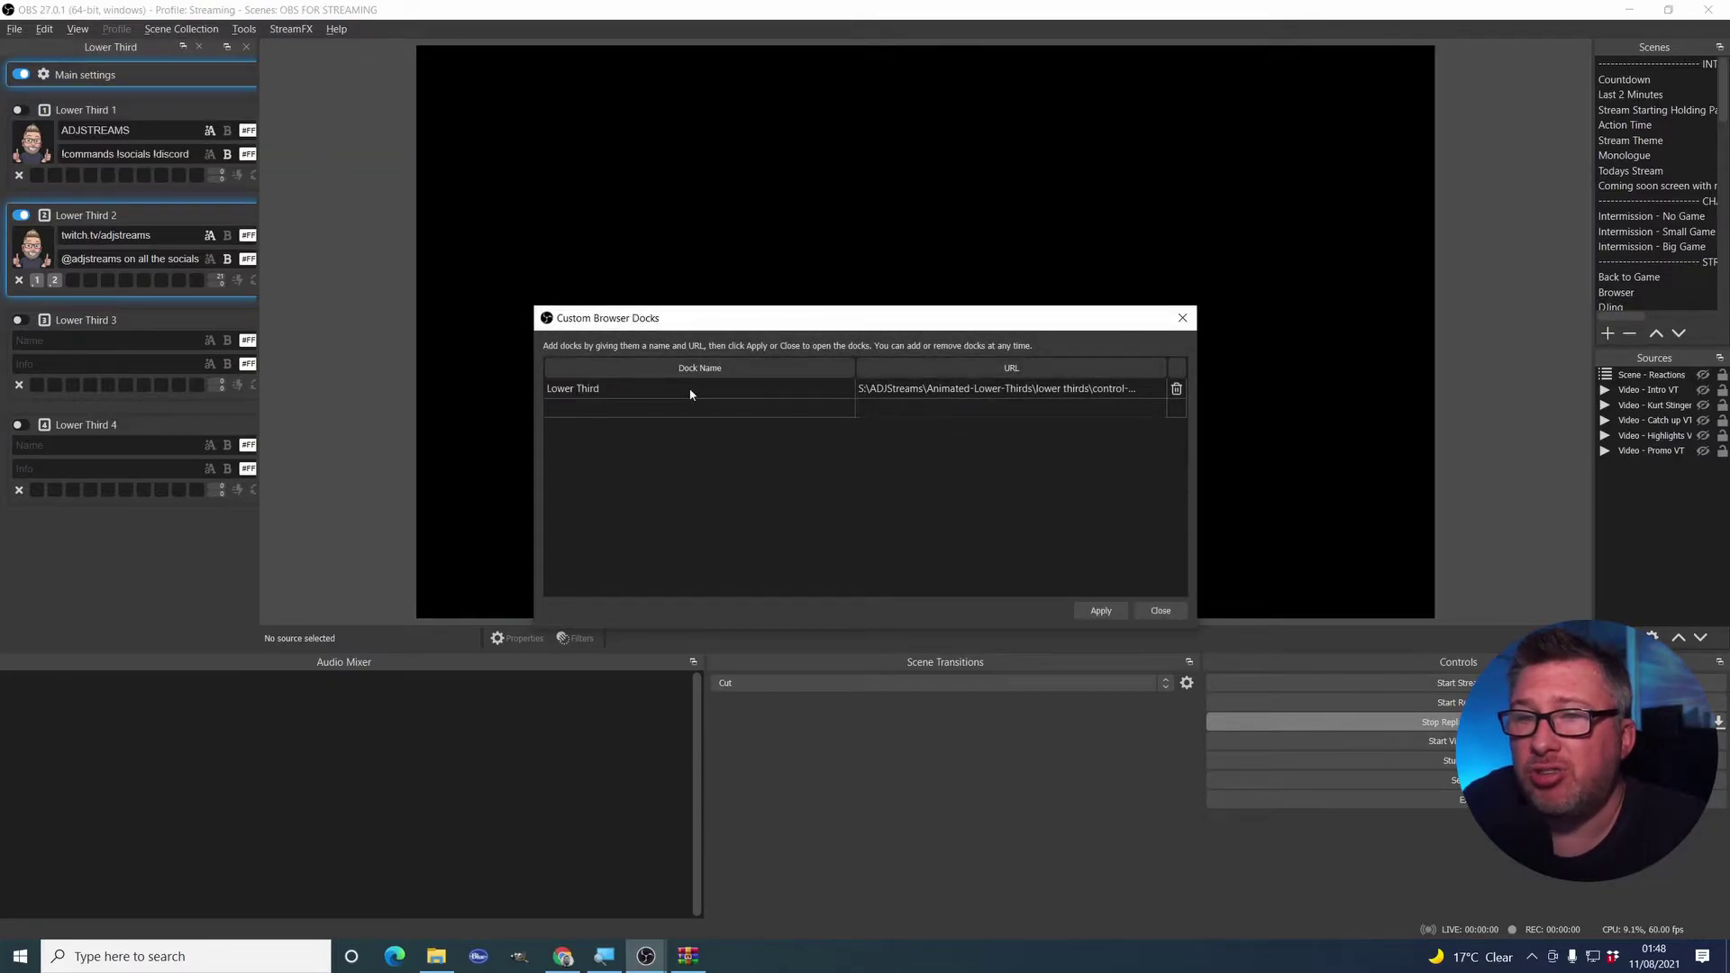
Inspect the Lower Third dock's full URL pointing to control-panel.html
{"action": "left_click", "coordinate": [622, 392]}
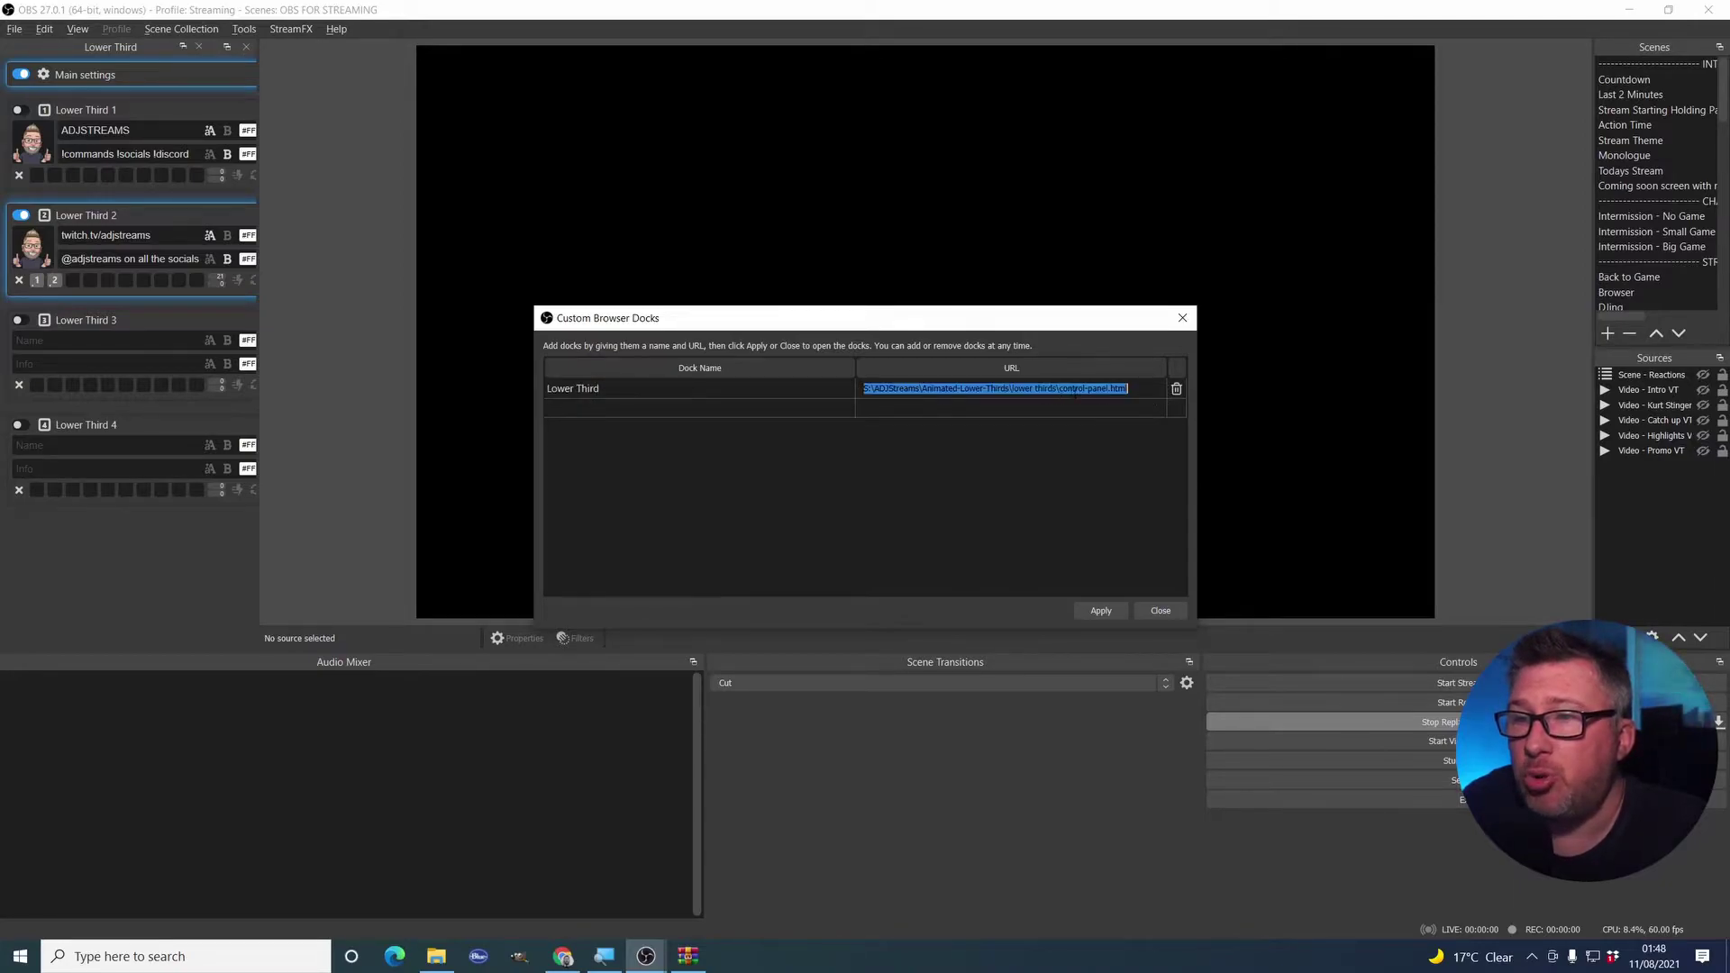
{"action": "left_click", "coordinate": [1092, 410]}
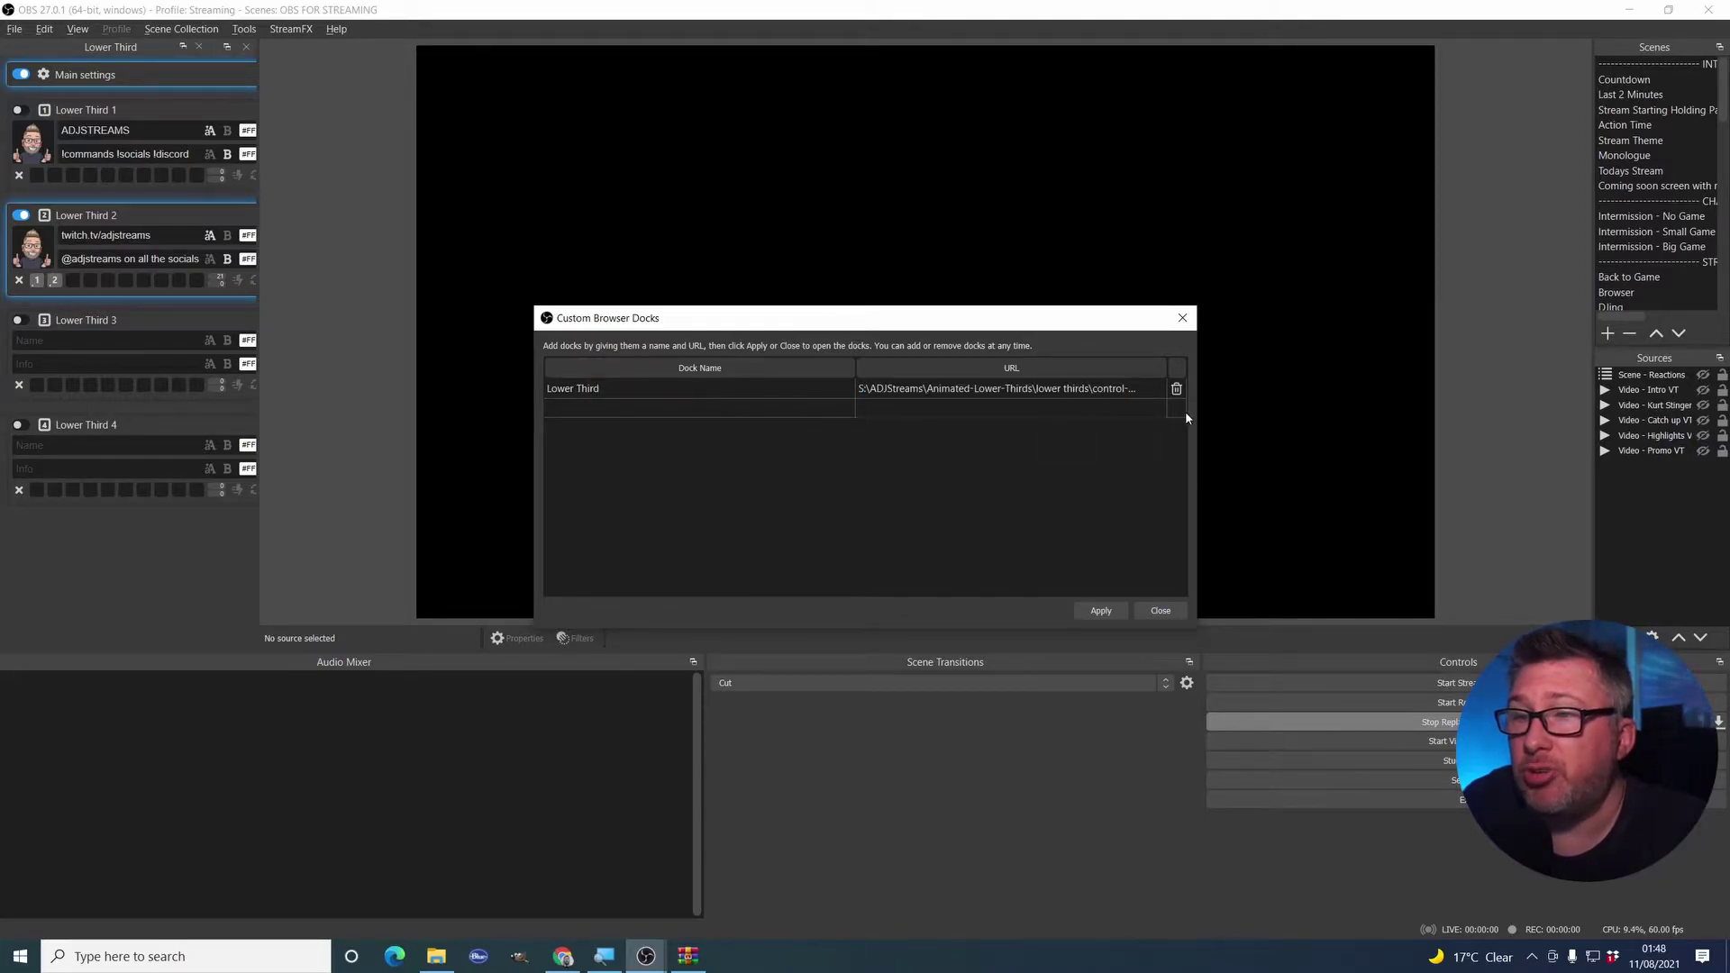
{"action": "double_click", "coordinate": [1010, 390]}
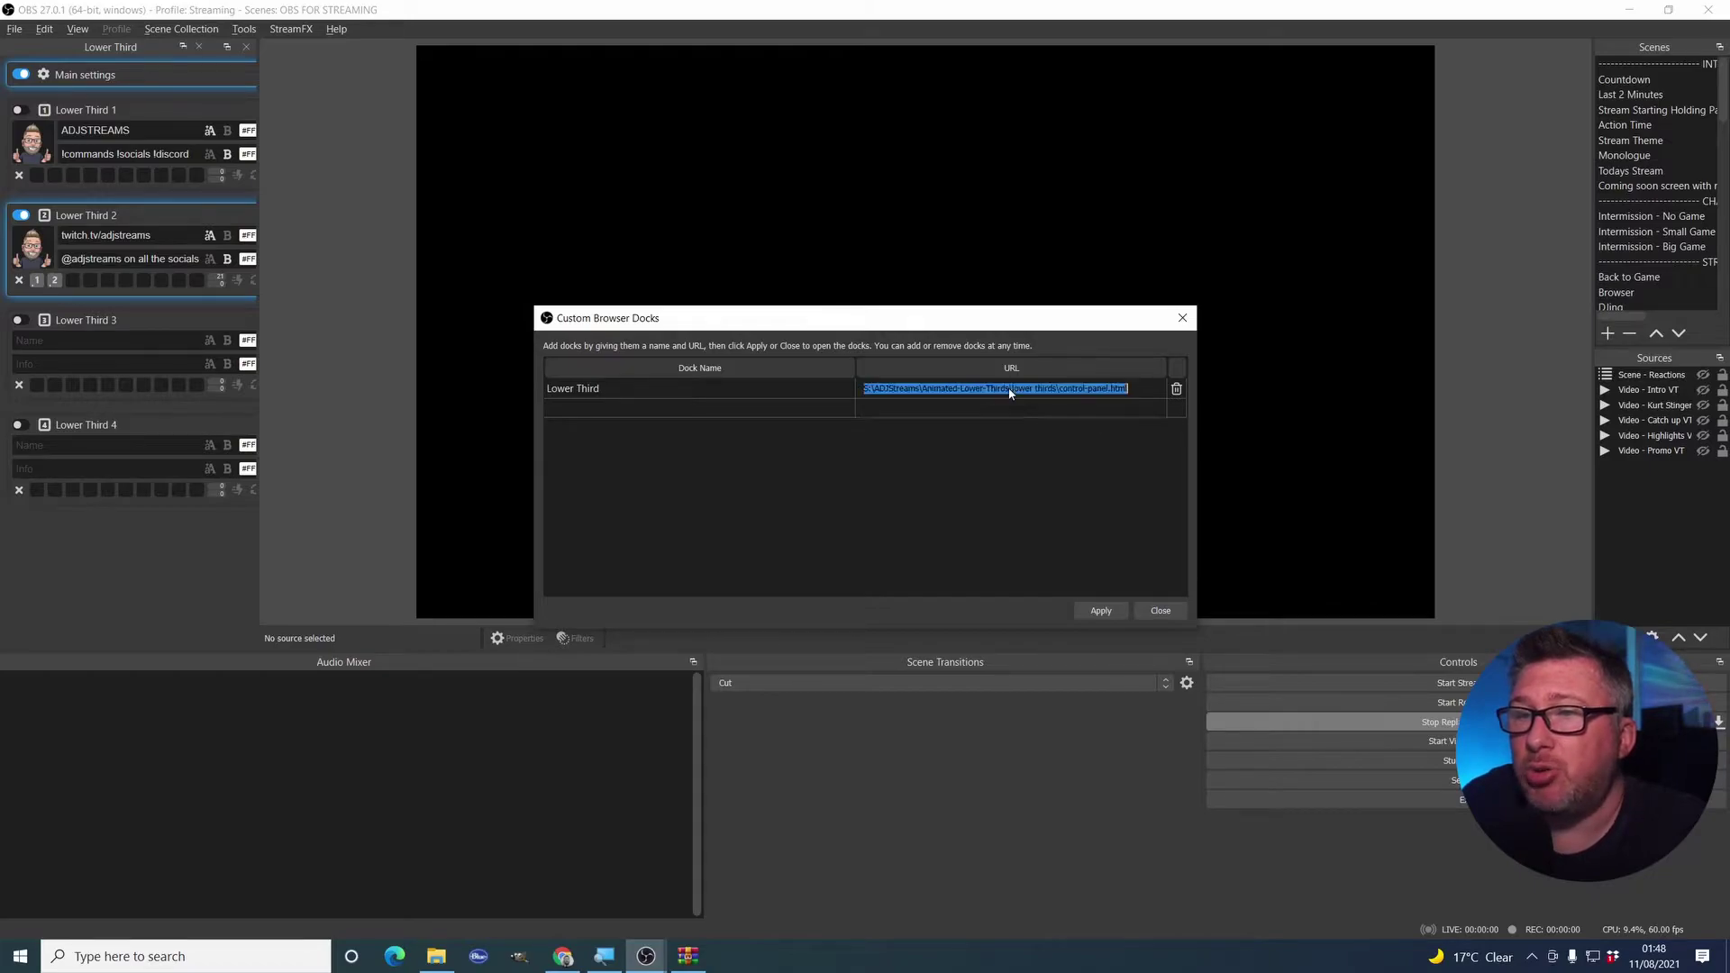
{"action": "left_click", "coordinate": [1108, 388]}
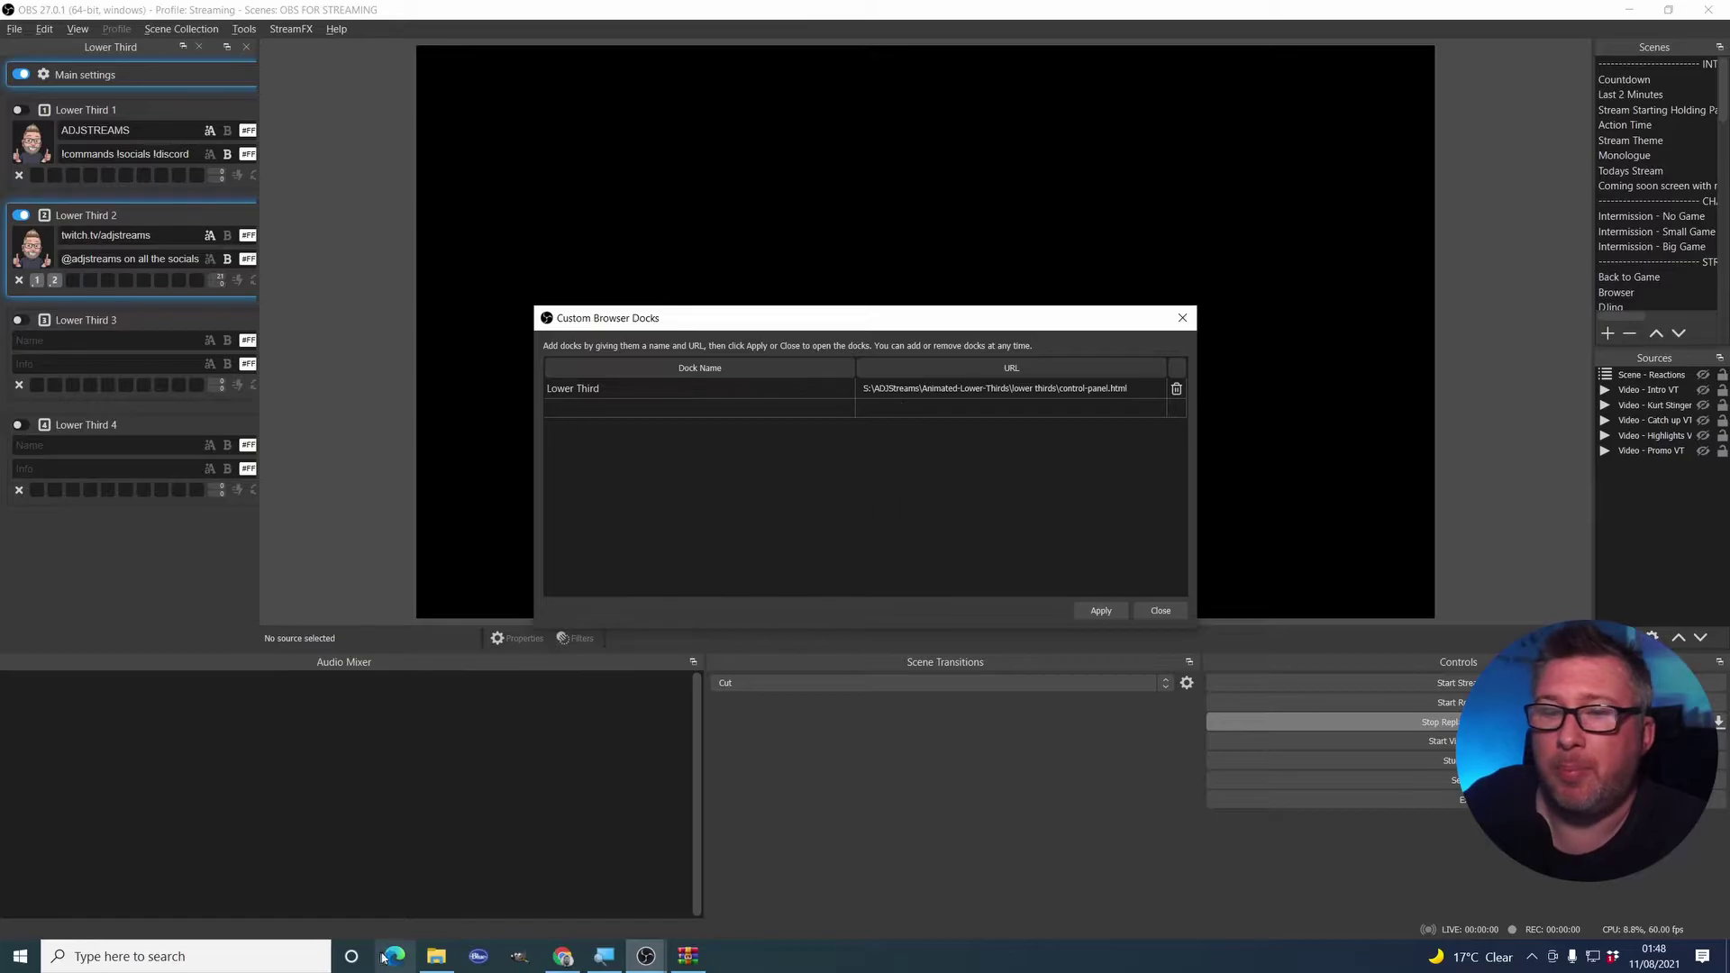
In File Explorer, open the lower thirds folder, select control-panel.html and copy the folder path
{"action": "left_click", "coordinate": [436, 956]}
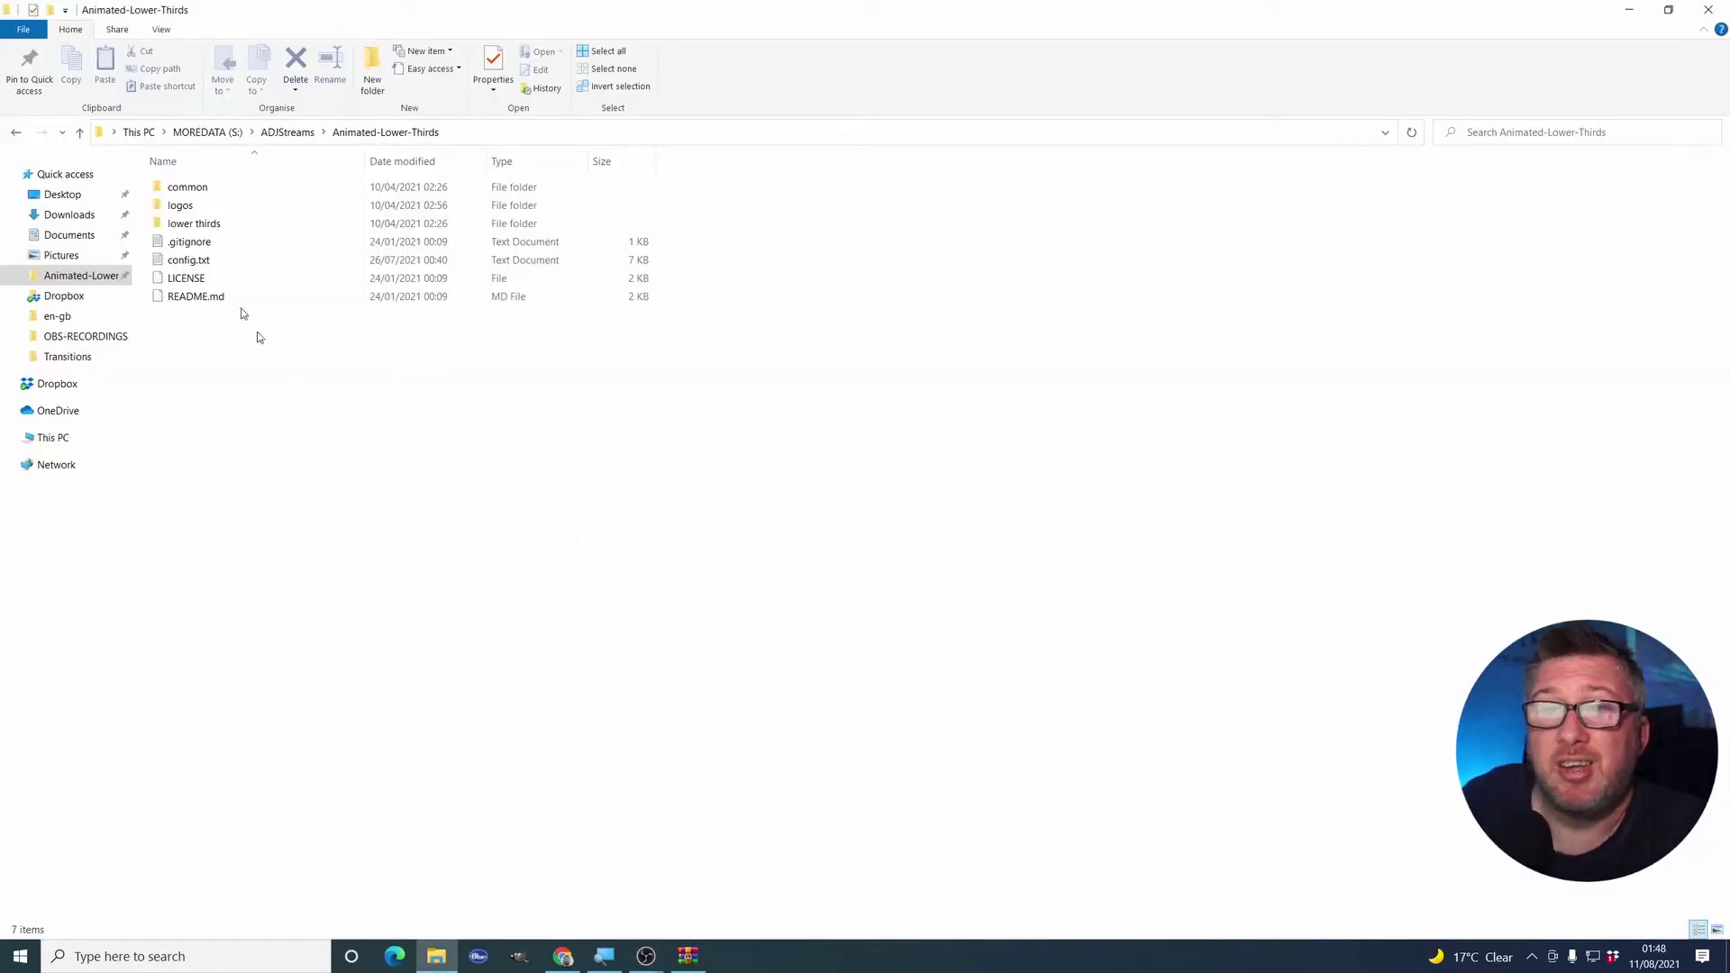
{"action": "double_click", "coordinate": [200, 228]}
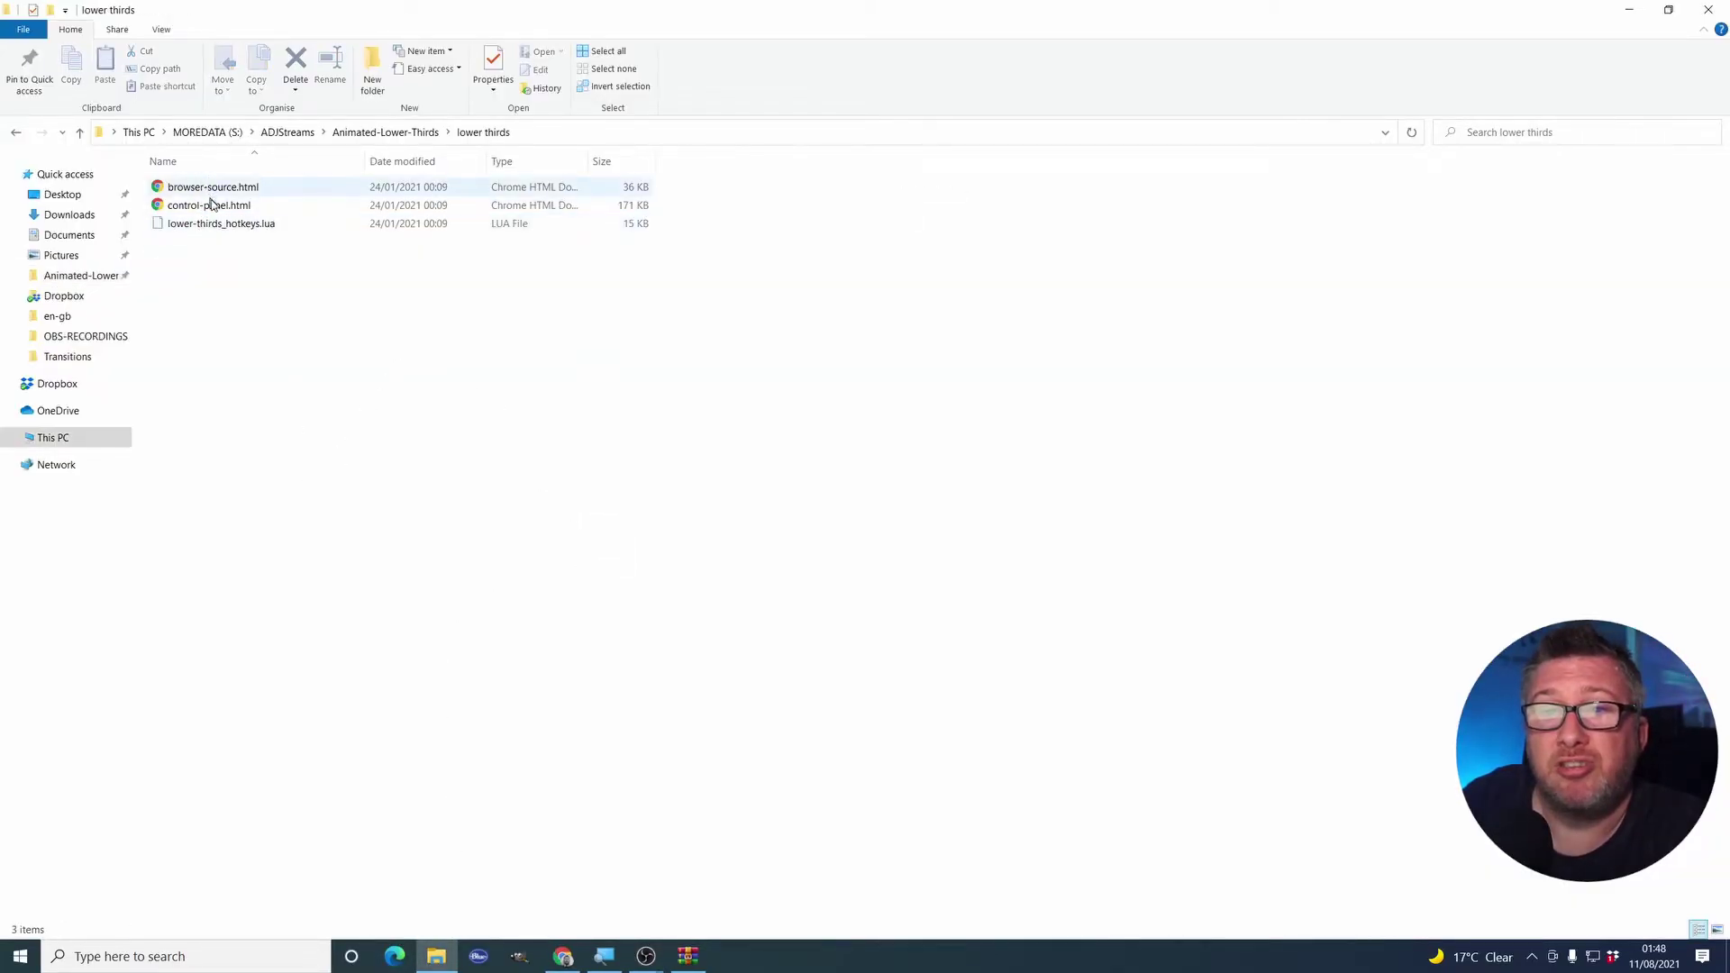
{"action": "left_click", "coordinate": [221, 205]}
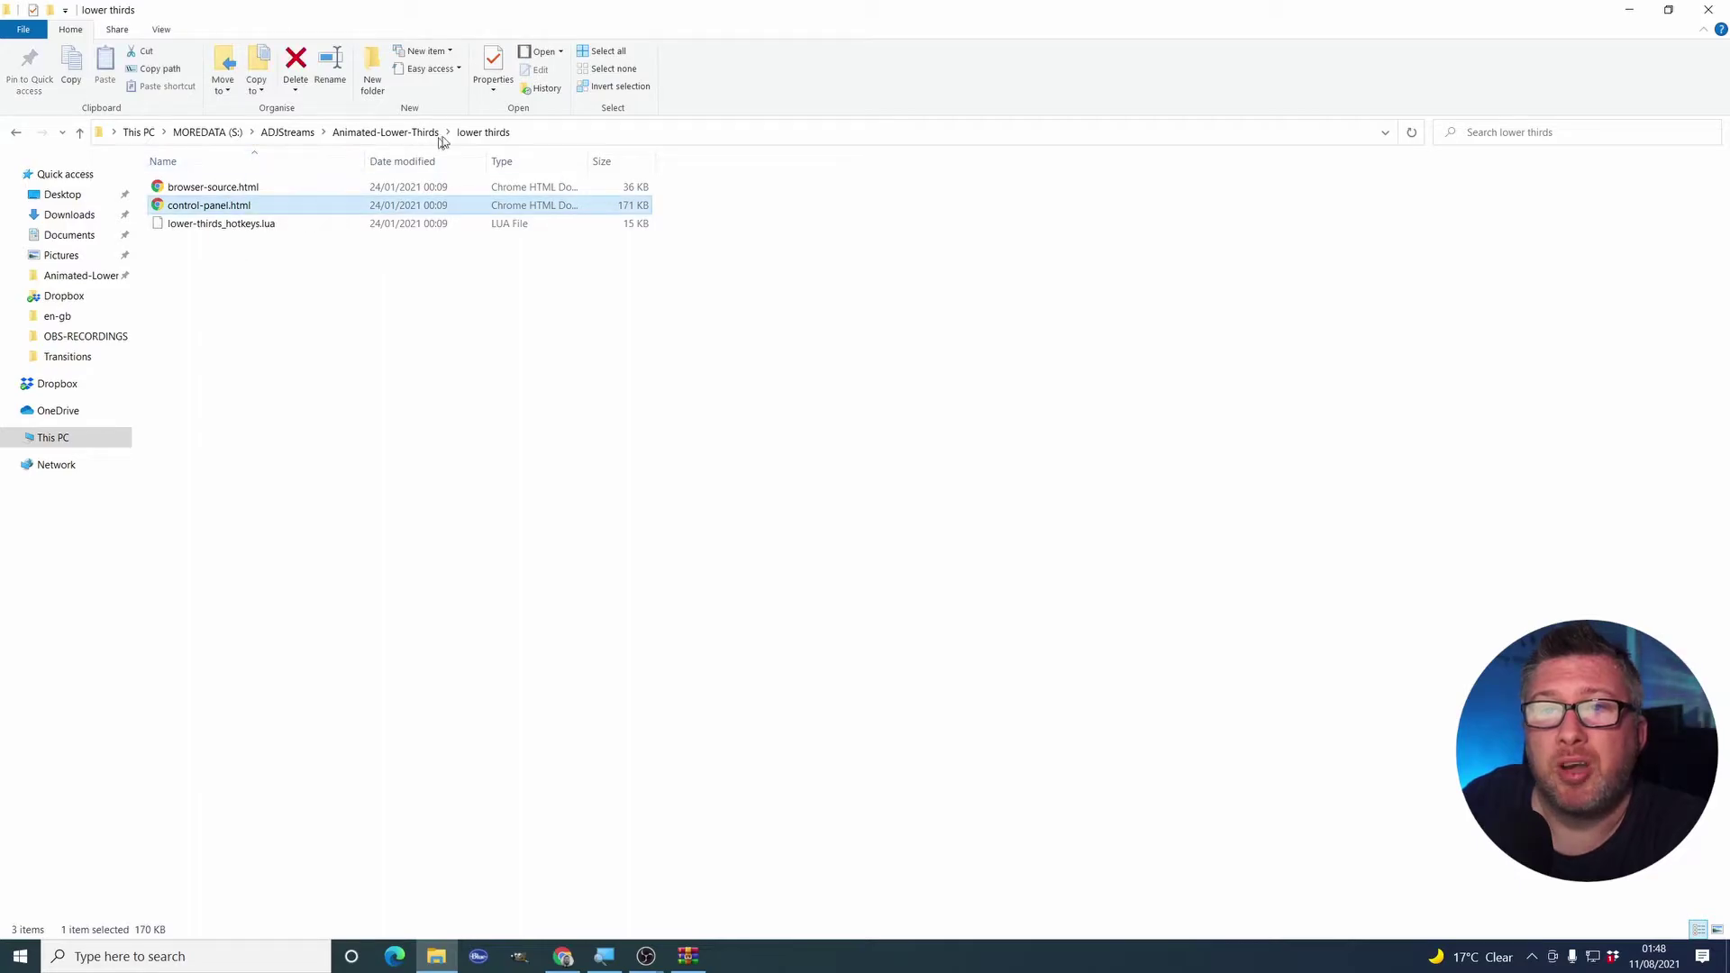
{"action": "left_click", "coordinate": [531, 133]}
{"action": "key", "text": "ctrl+c"}
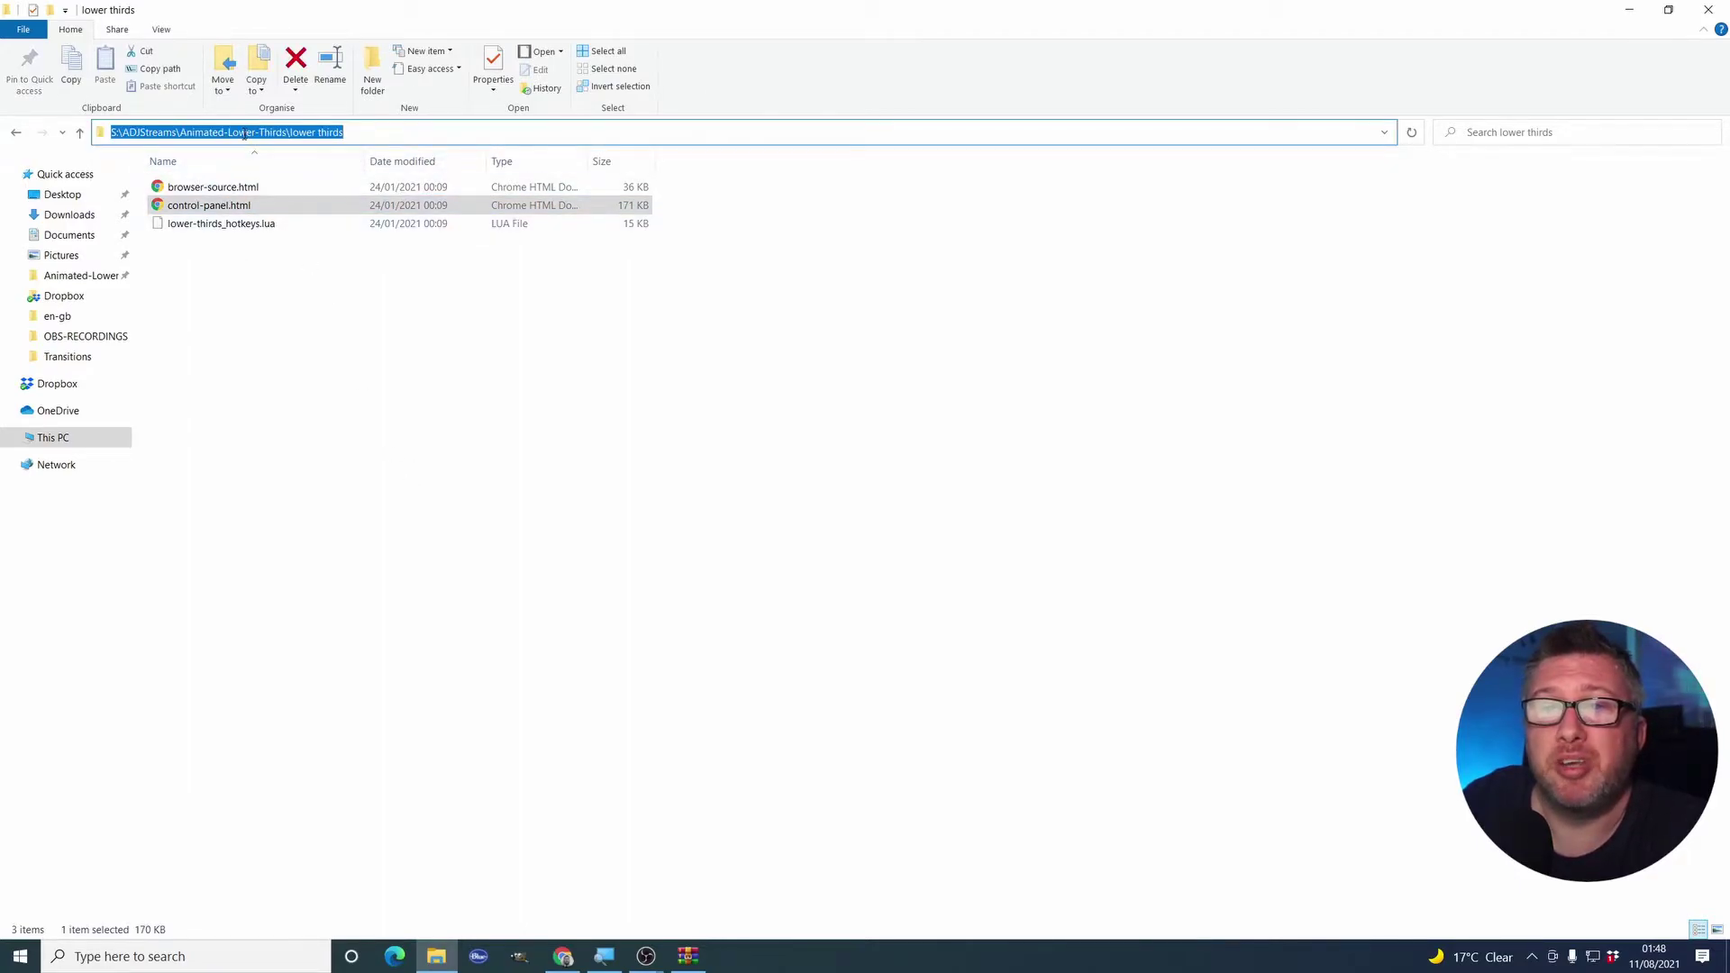
Paste the path into a new dock URL cell, delete it again, and close Custom Browser Docks
{"action": "key", "text": "alt+Tab"}
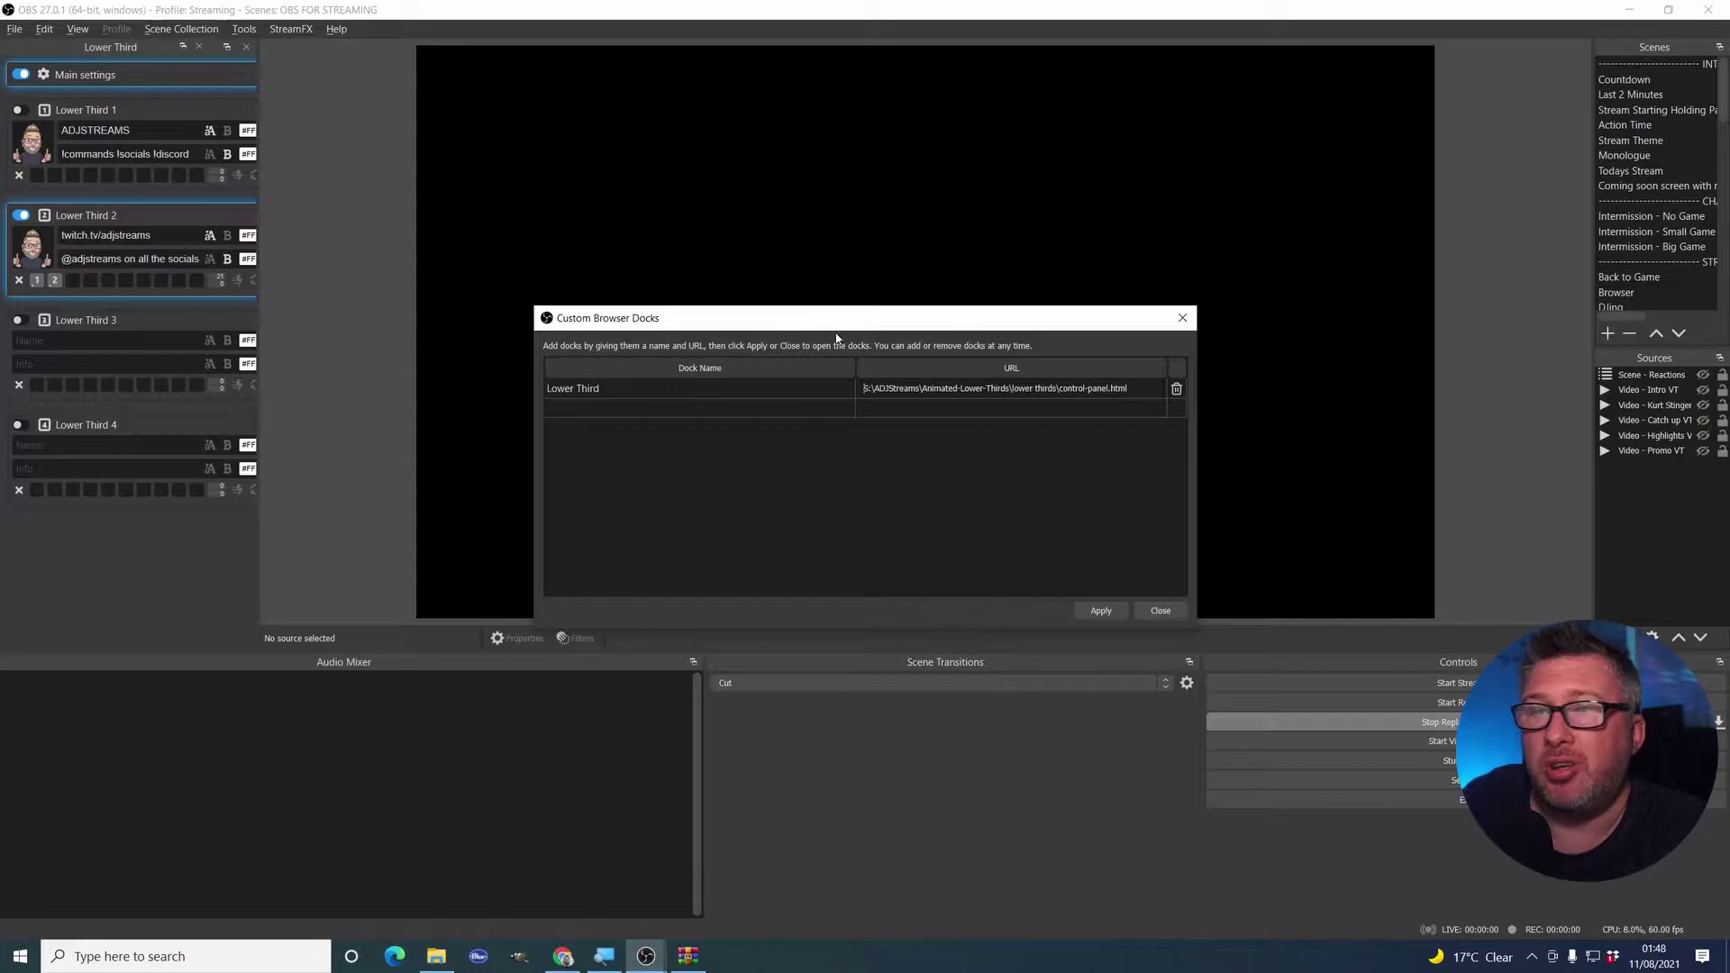
{"action": "double_click", "coordinate": [982, 409]}
{"action": "key", "text": "ctrl+v"}
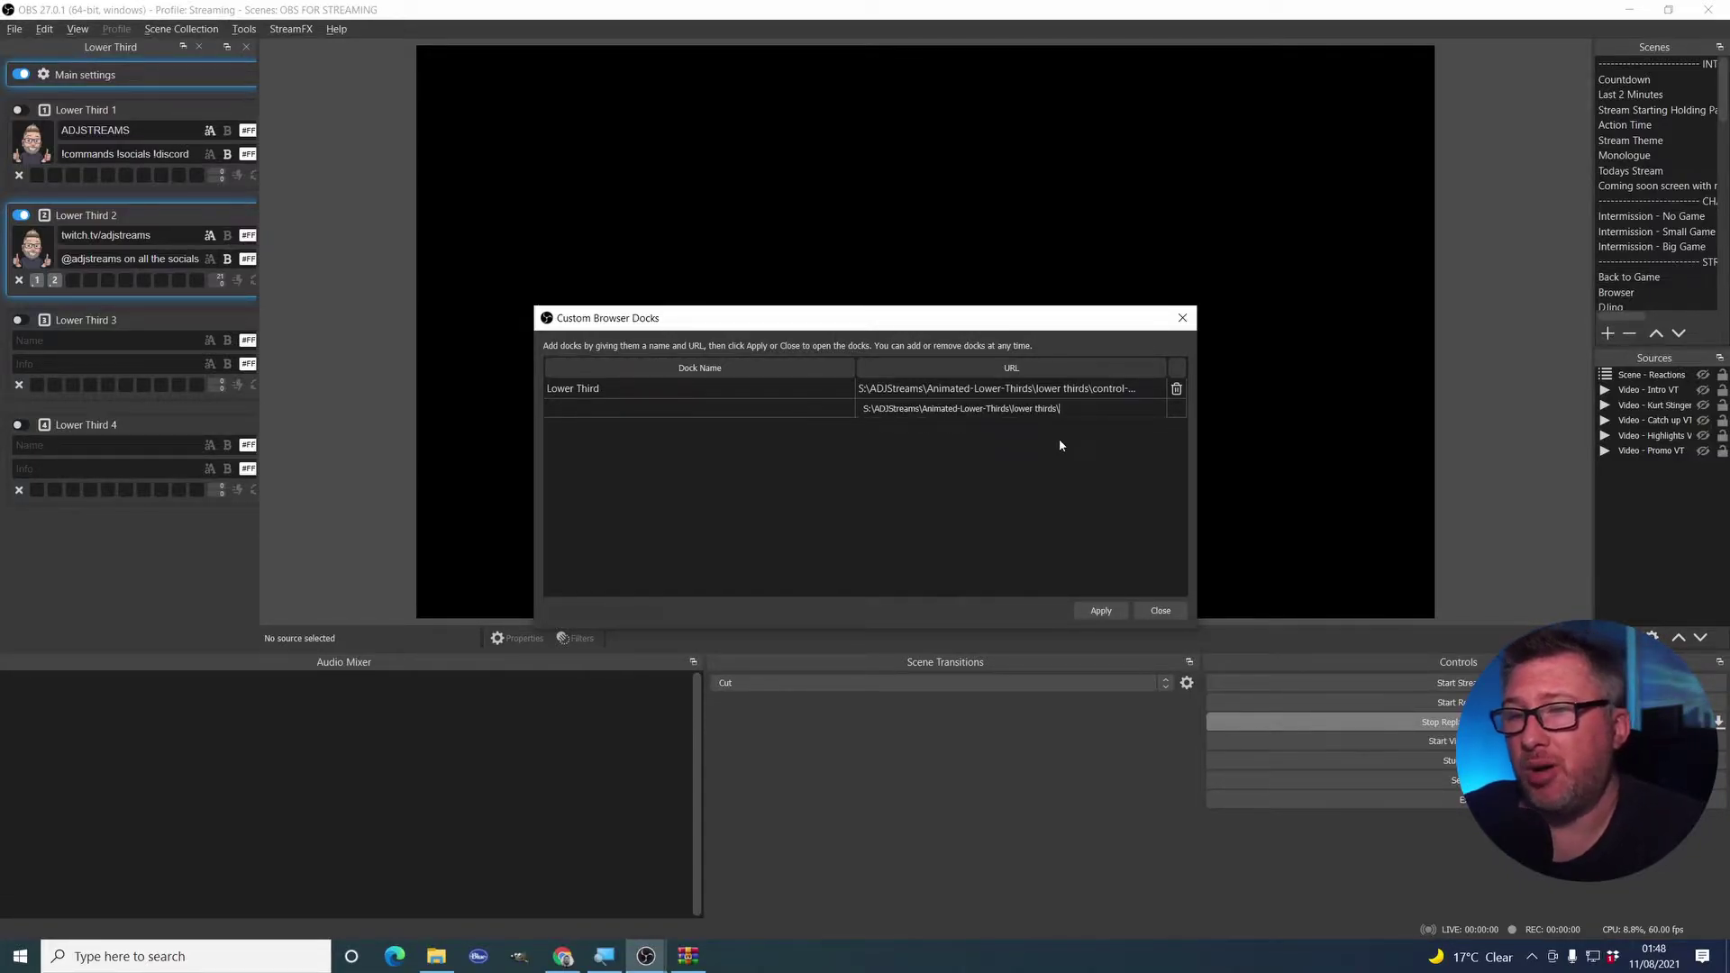
{"action": "key", "text": "ctrl+a"}
{"action": "key", "text": "BackSpace"}
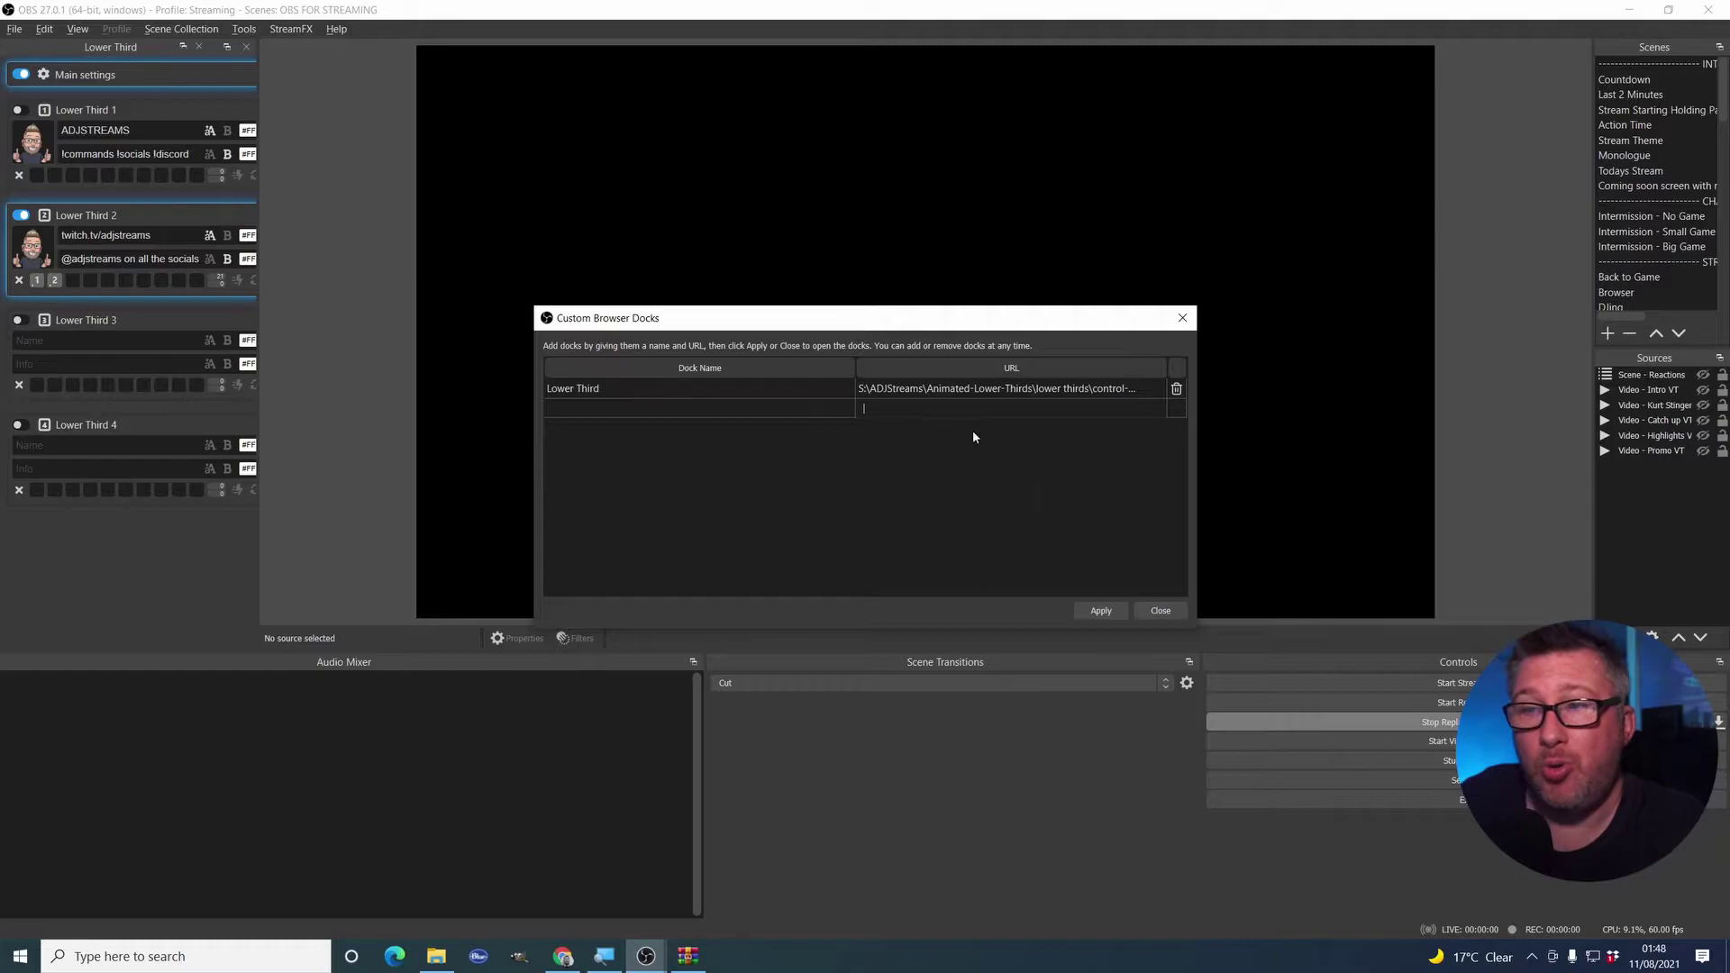
{"action": "left_click", "coordinate": [700, 406]}
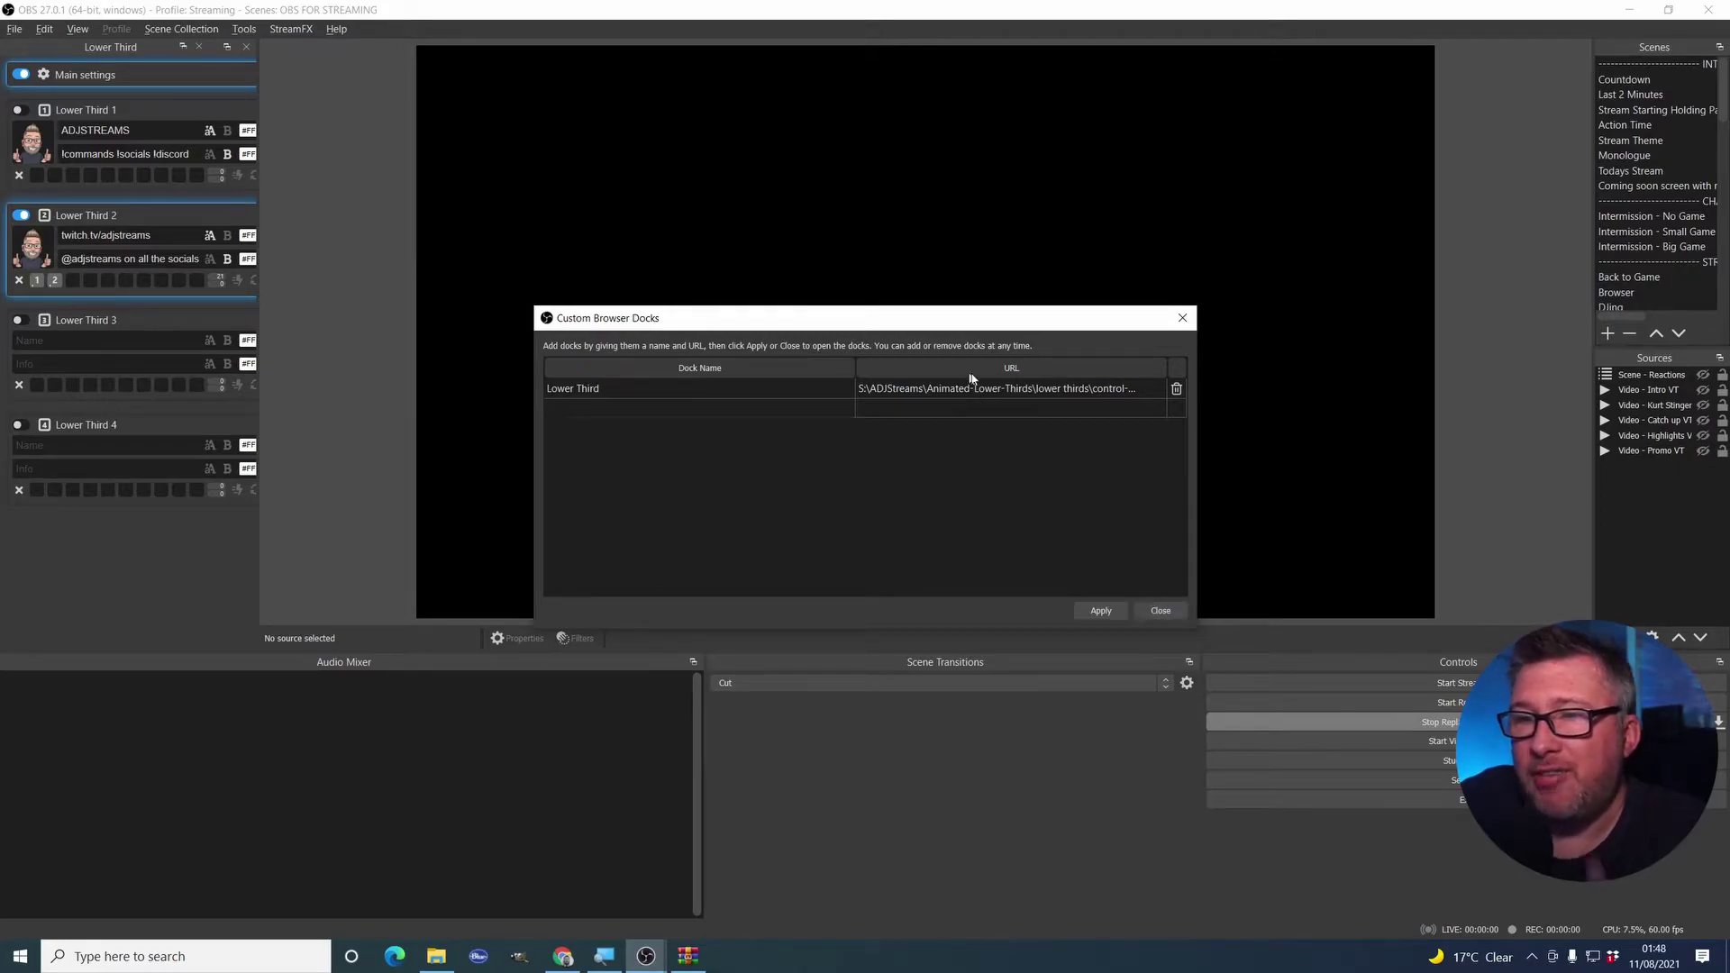
{"action": "left_click", "coordinate": [1160, 611]}
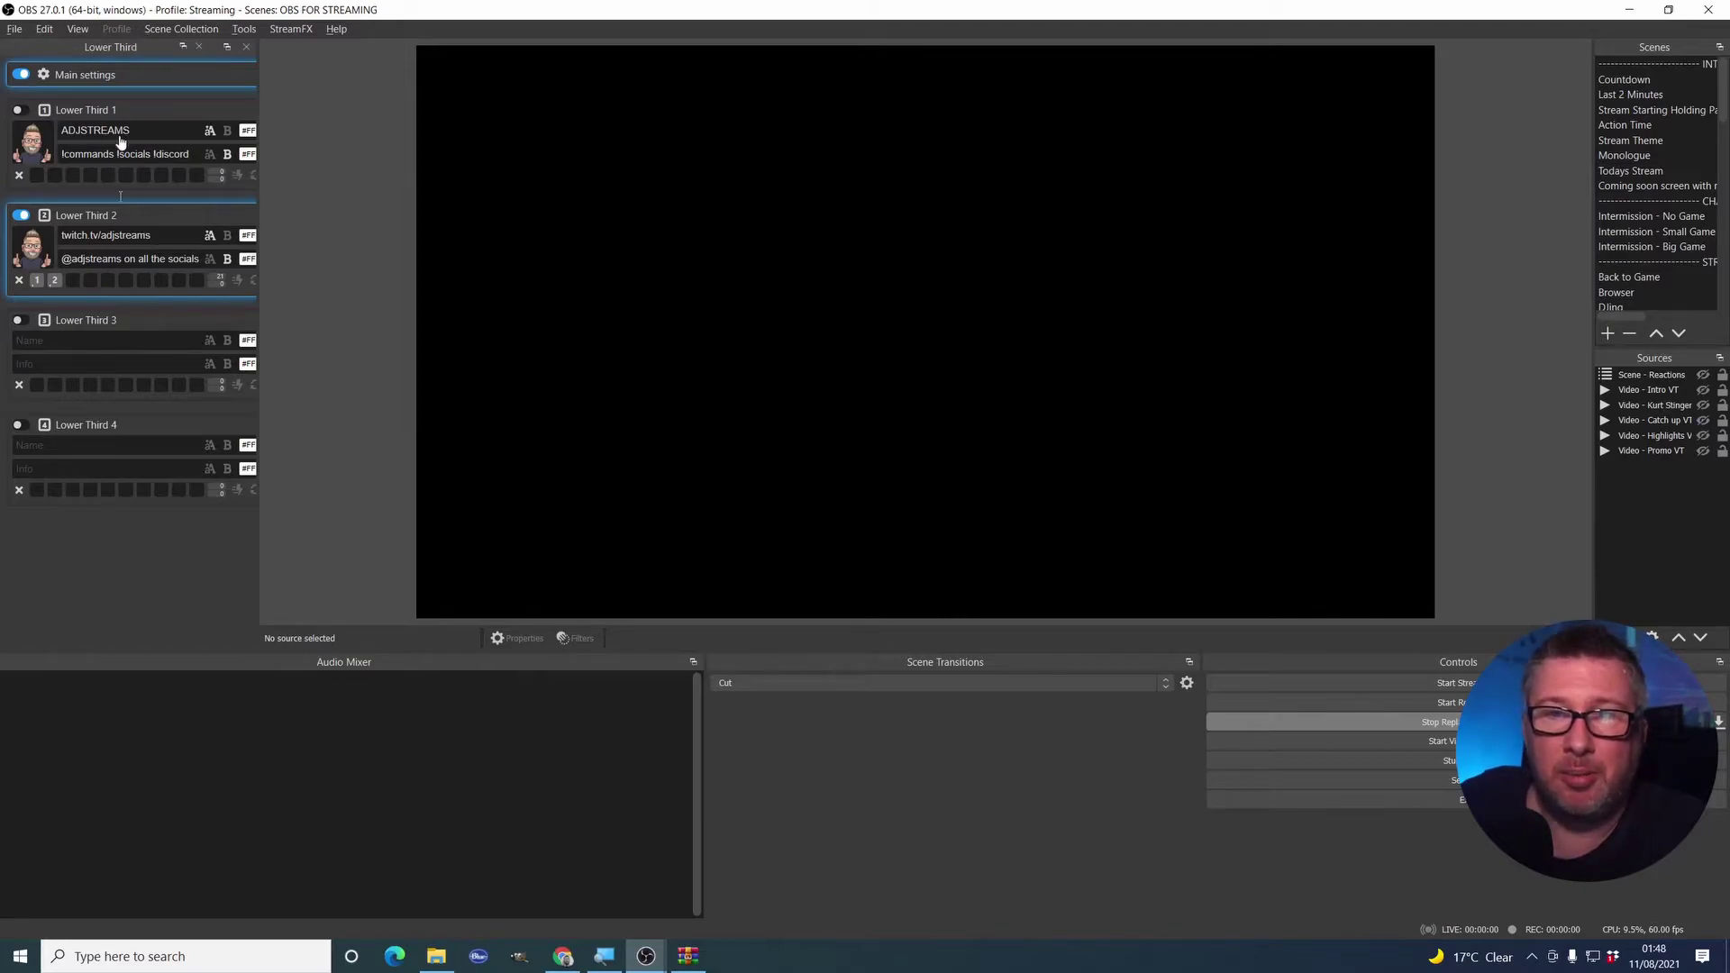
Widen the Lower Third dock and add a new Browser source named 'Lower Third'
{"action": "left_click_drag", "start_coordinate": [257, 46], "coordinate": [372, 60]}
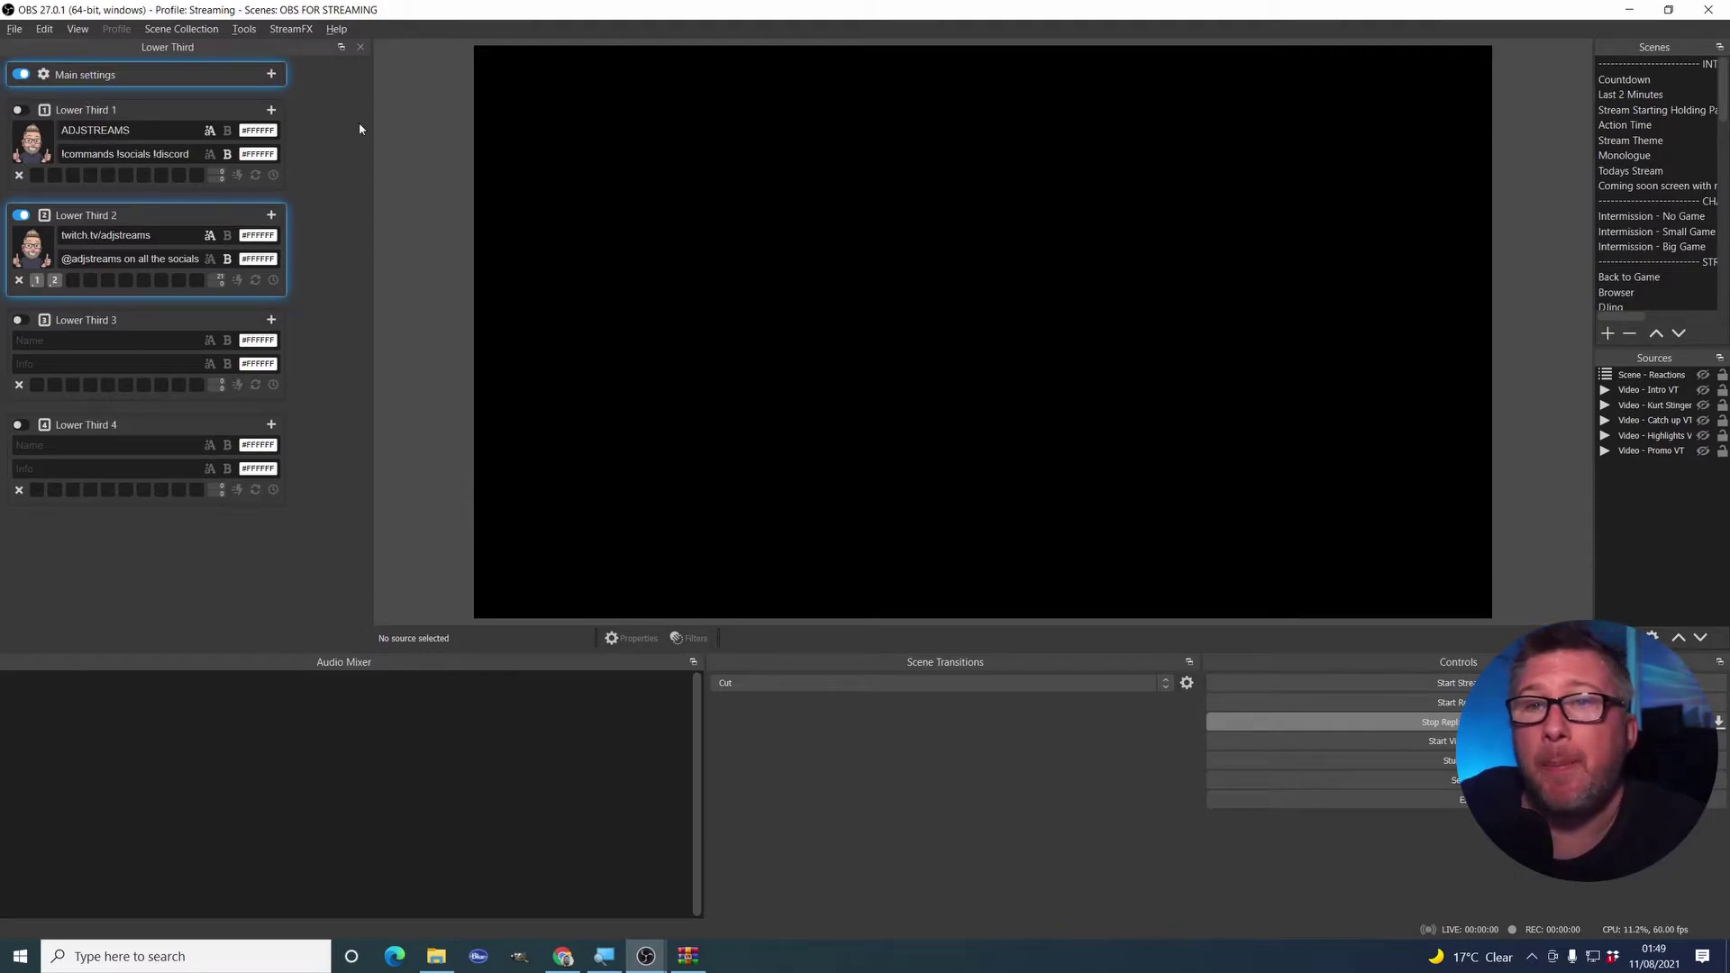
{"action": "left_click", "coordinate": [1608, 637]}
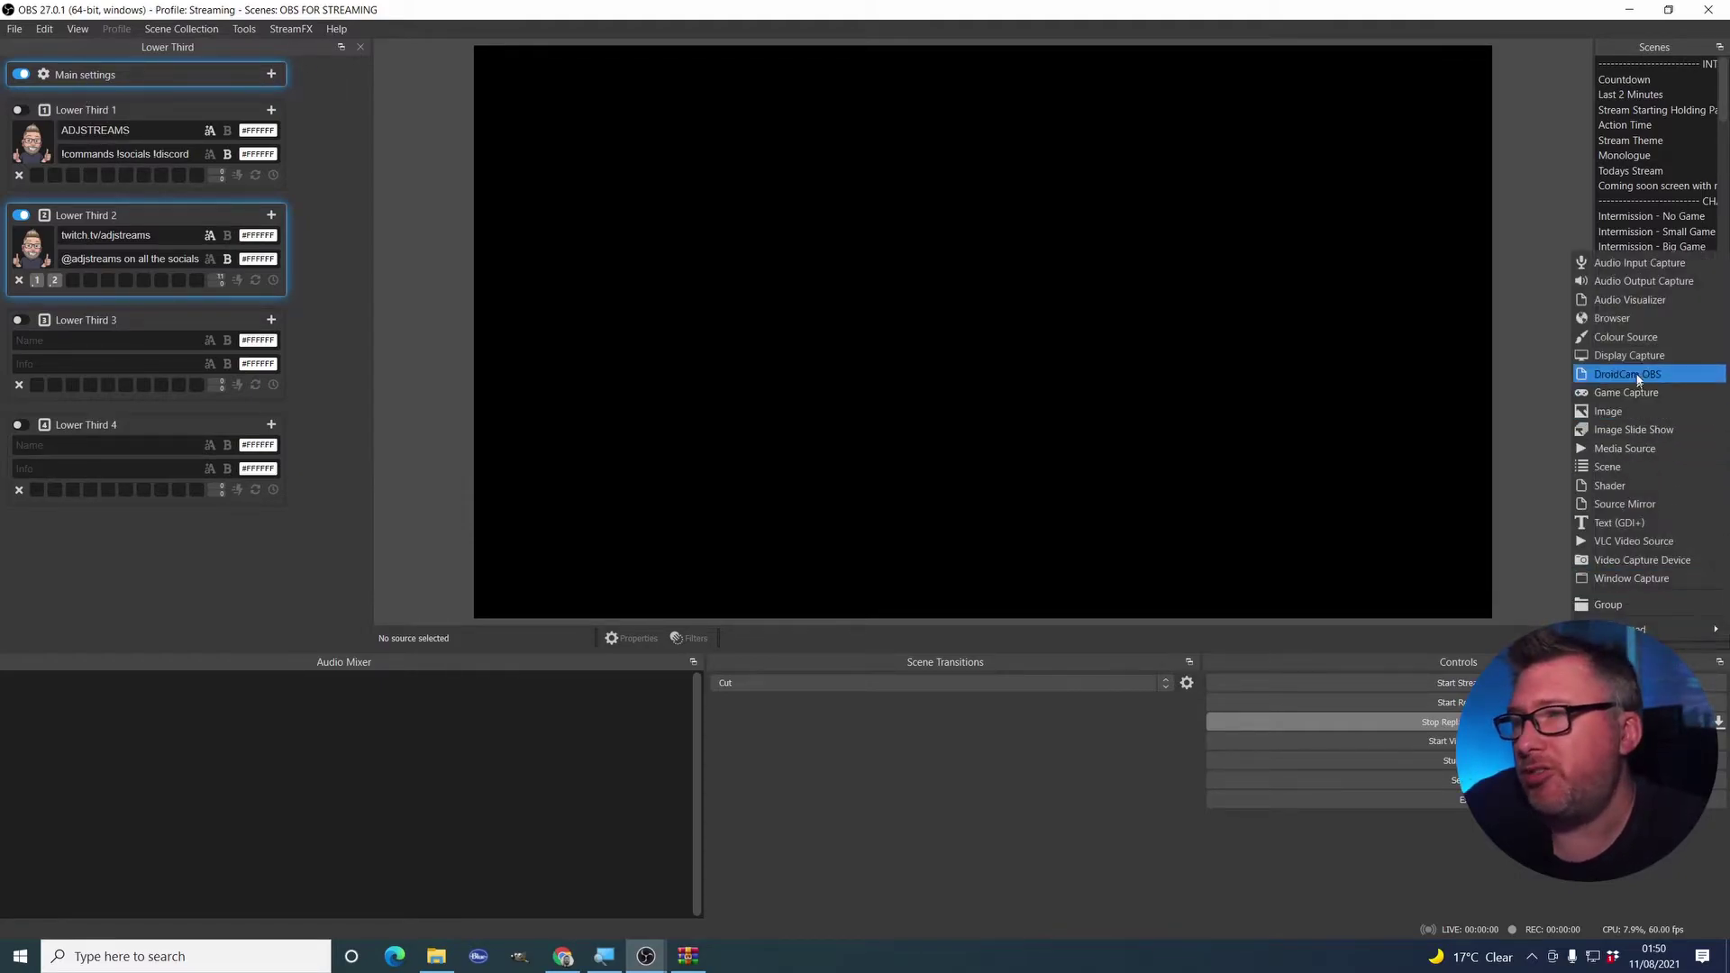
{"action": "left_click", "coordinate": [1622, 317]}
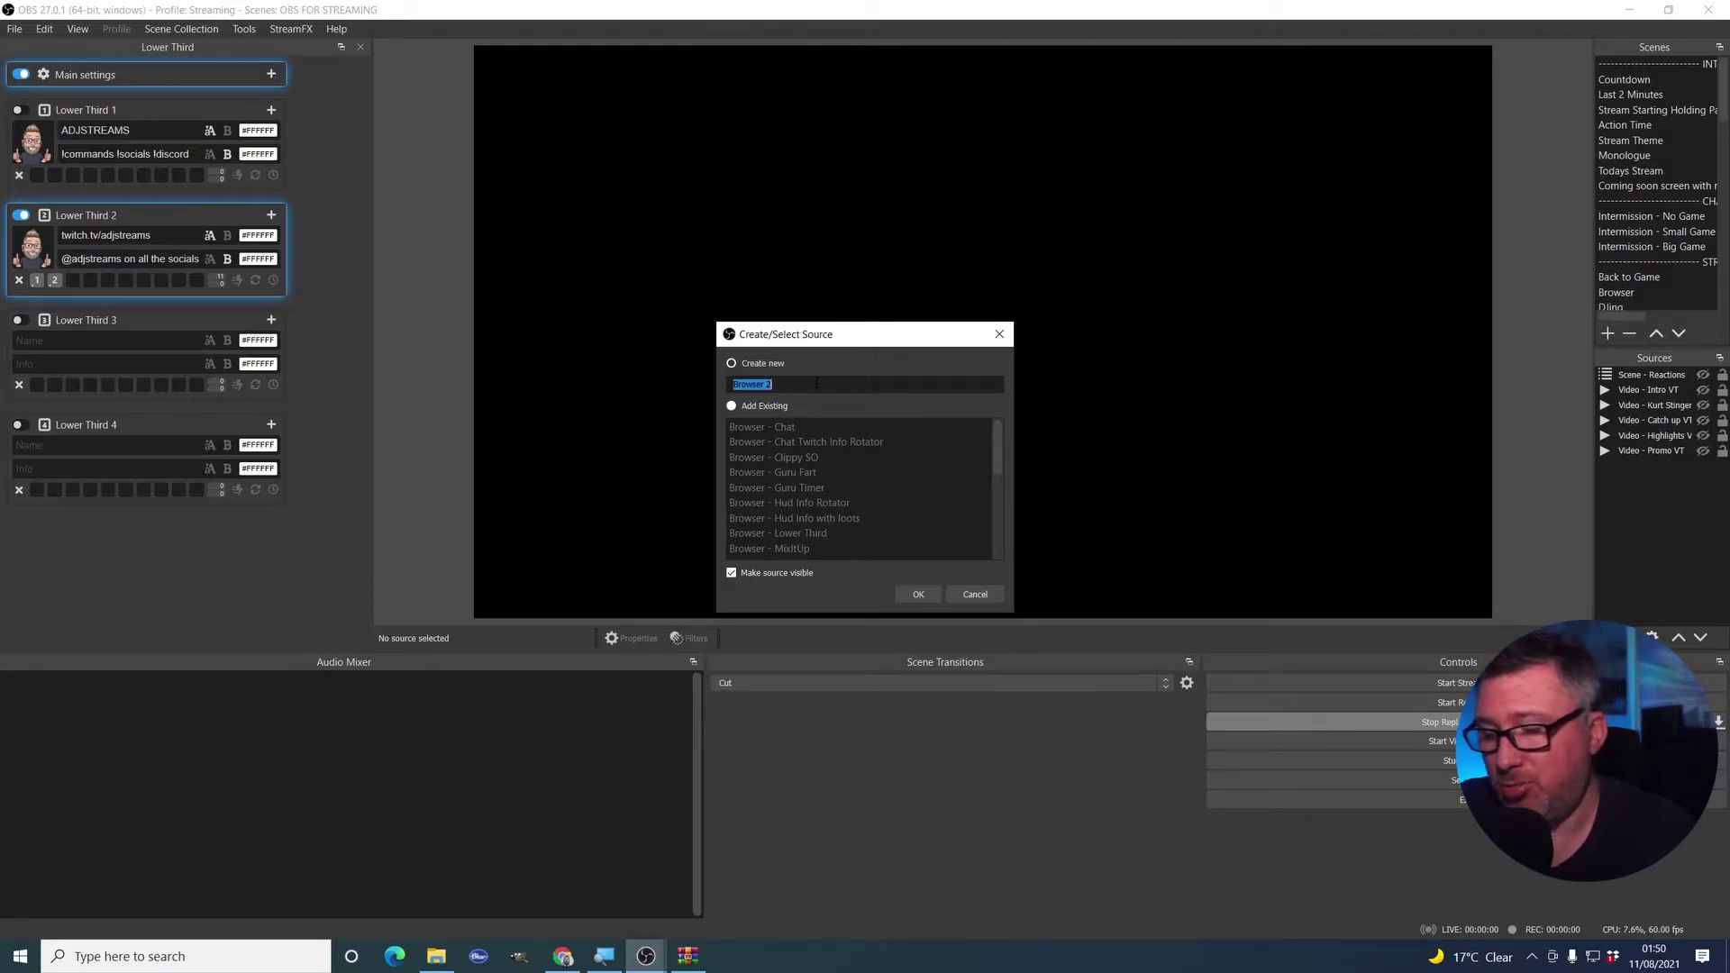
{"action": "type", "text": "Lower"}
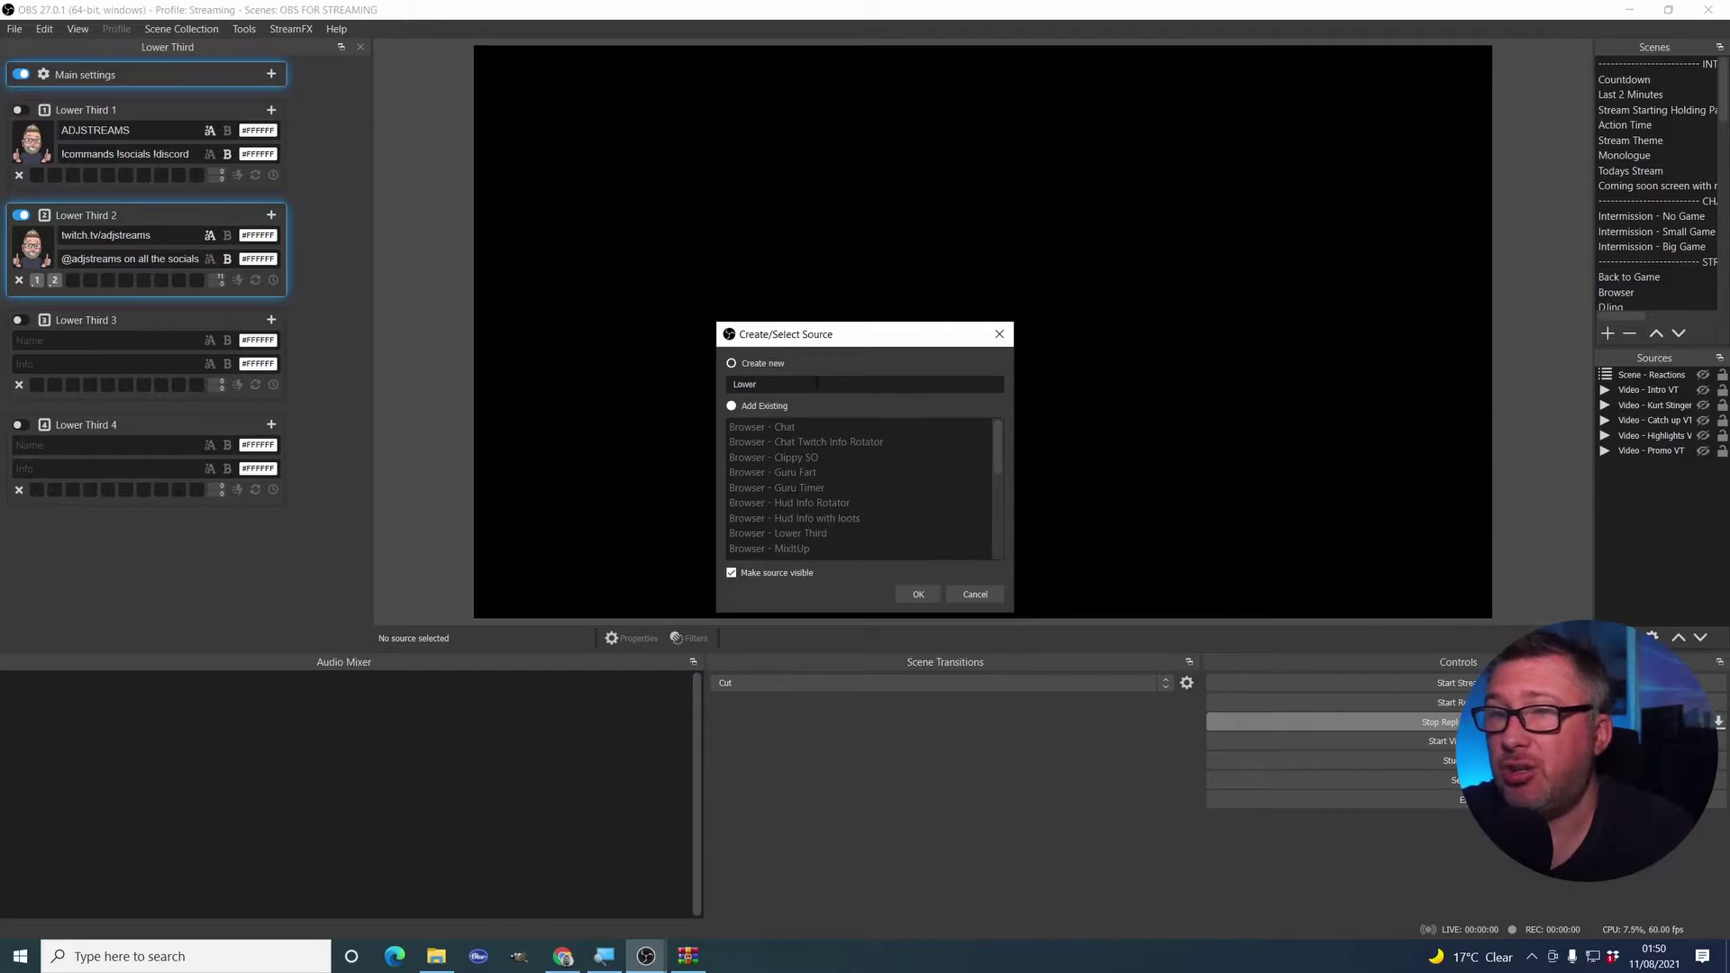
{"action": "type", "text": " Third"}
Set the Lower Third source to load the local file browser-source.html
{"action": "key", "text": "Return"}
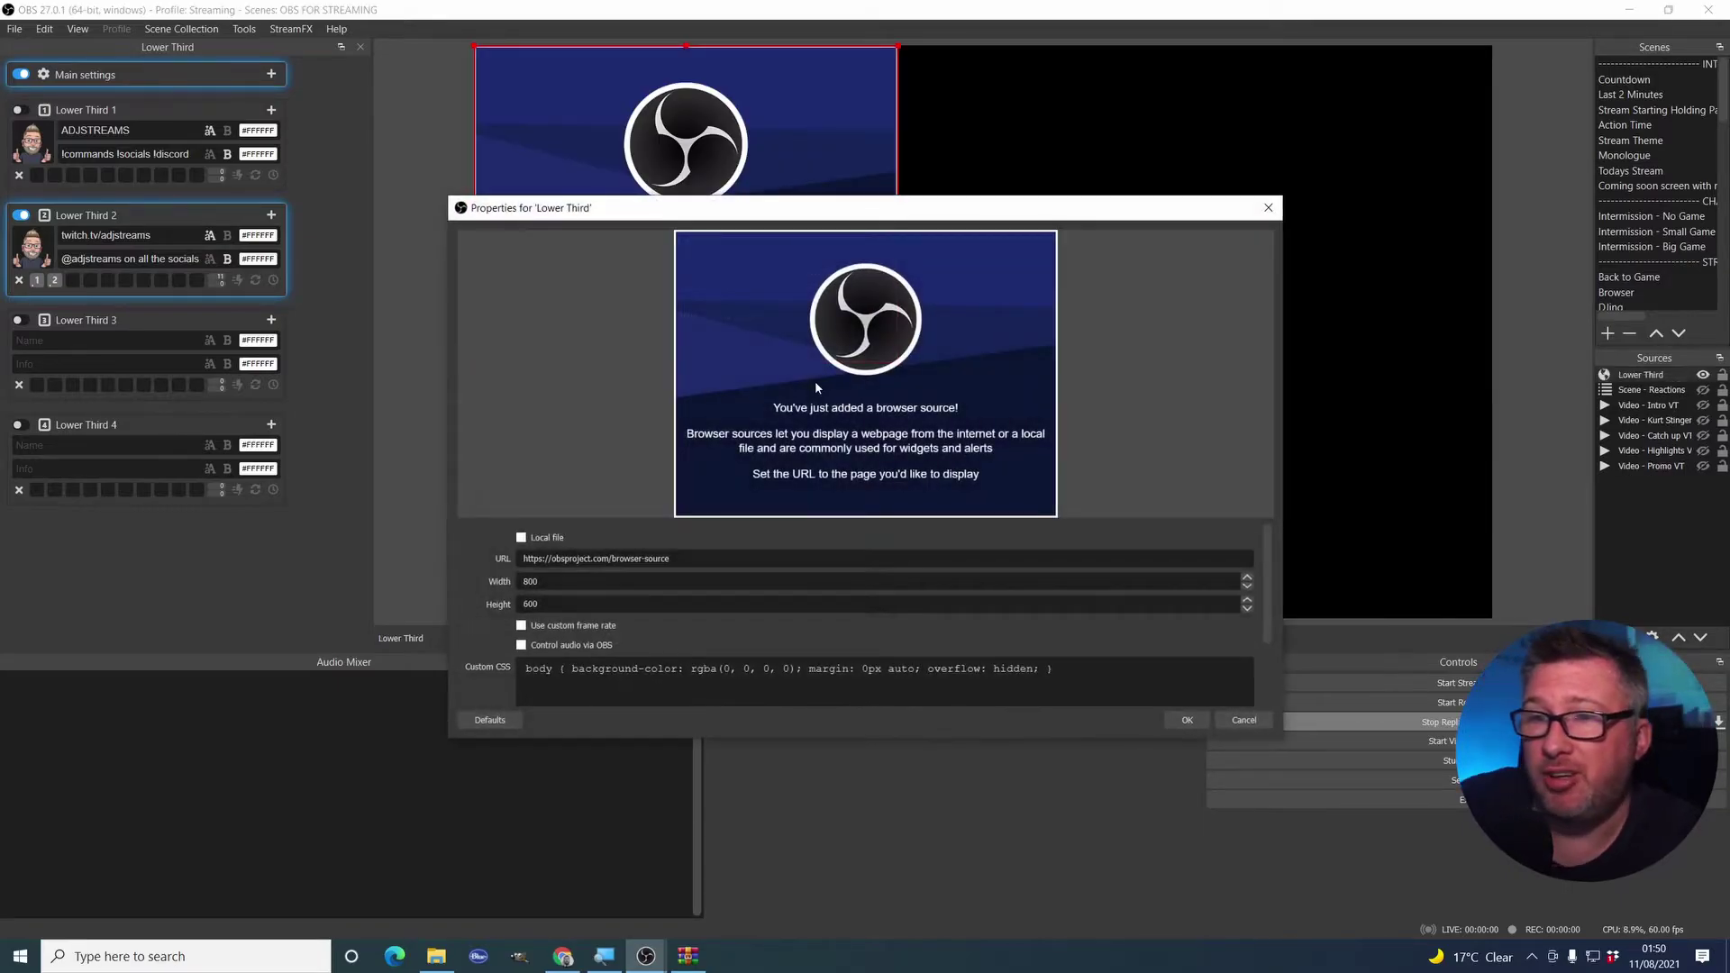
{"action": "left_click", "coordinate": [802, 561]}
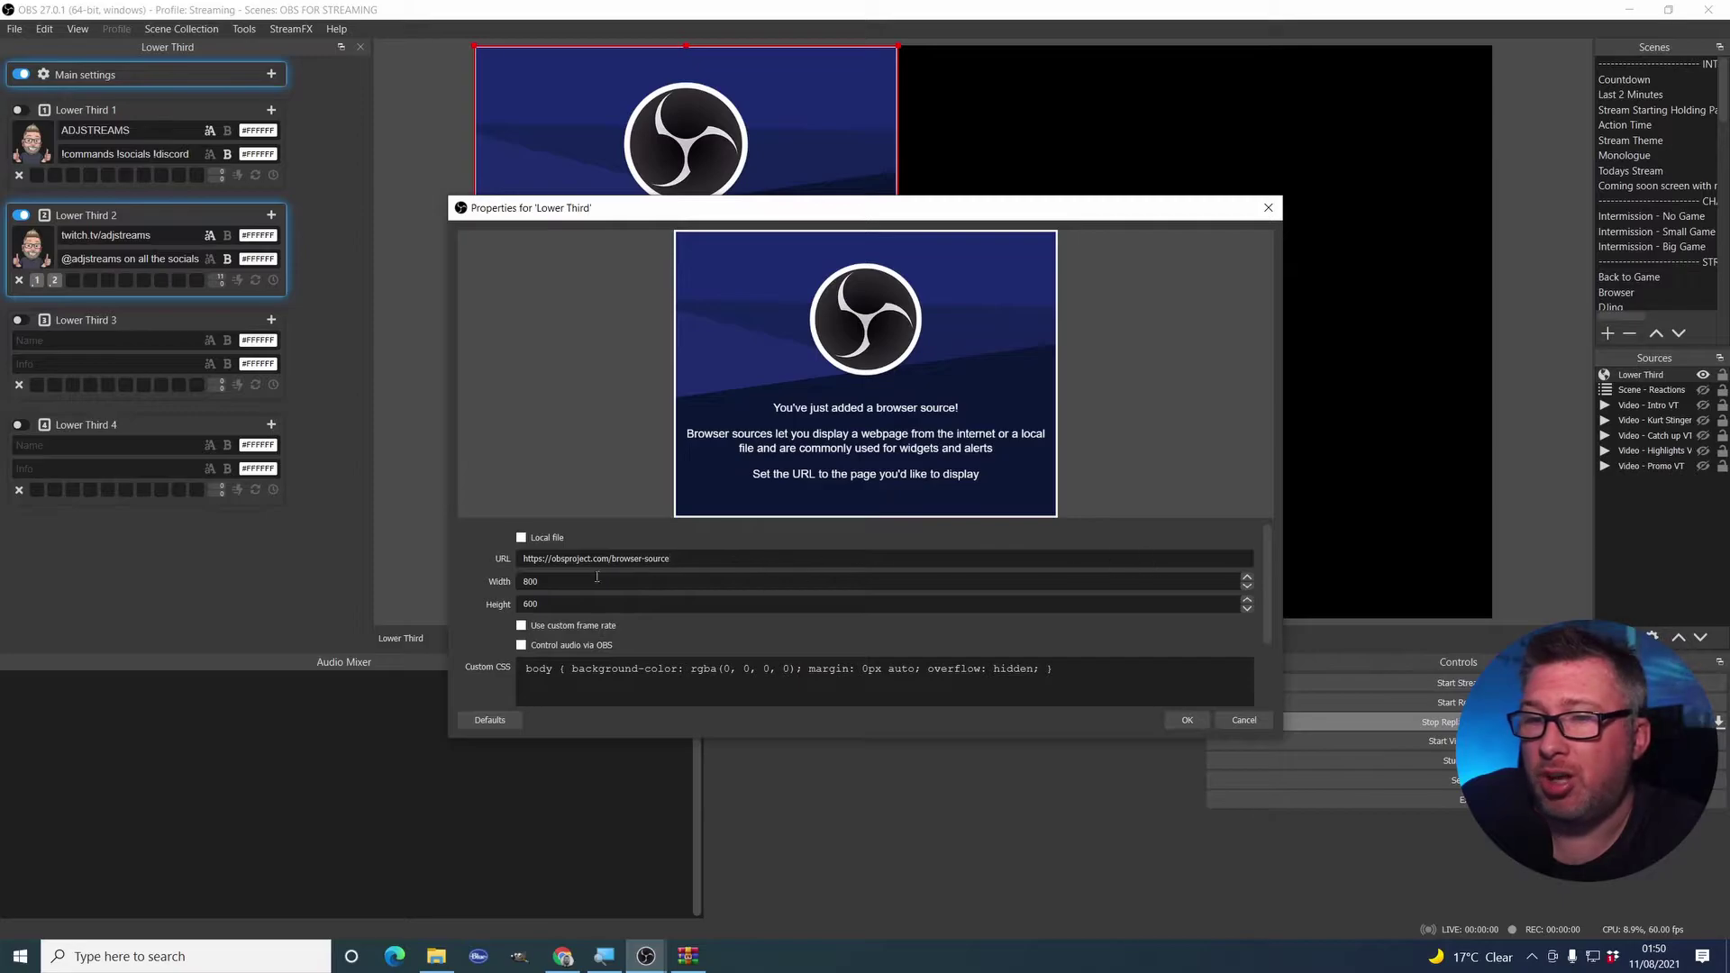
{"action": "left_click", "coordinate": [520, 537]}
{"action": "left_click", "coordinate": [1221, 502]}
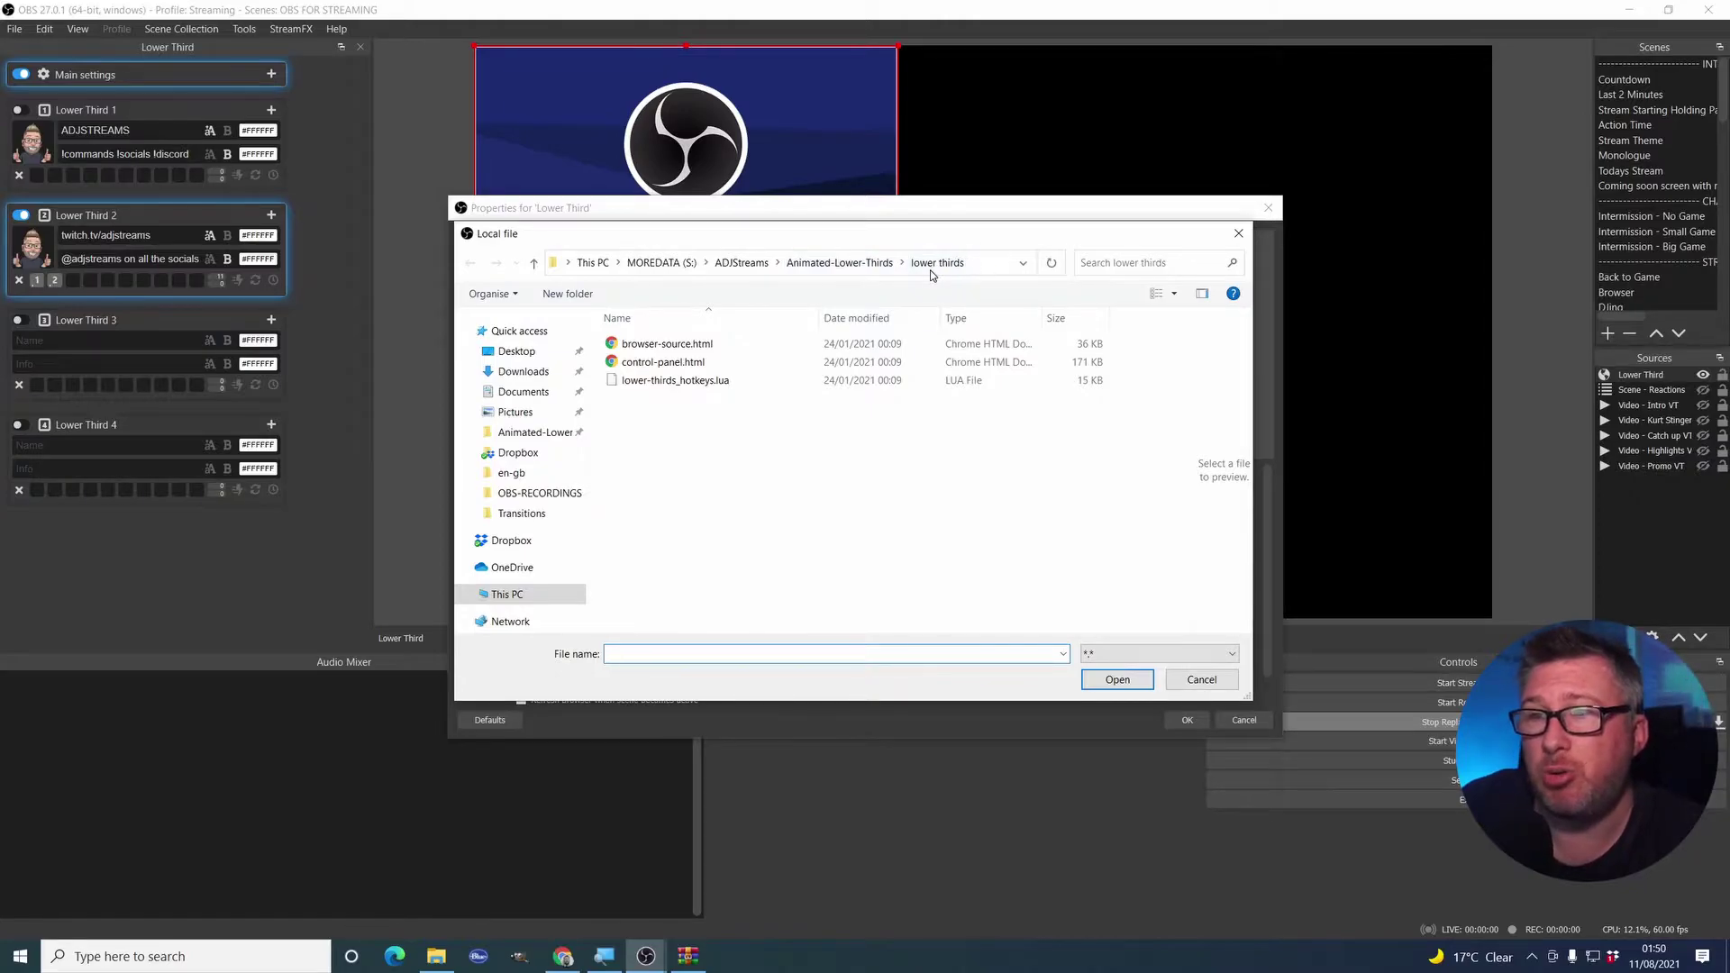
{"action": "left_click", "coordinate": [717, 348]}
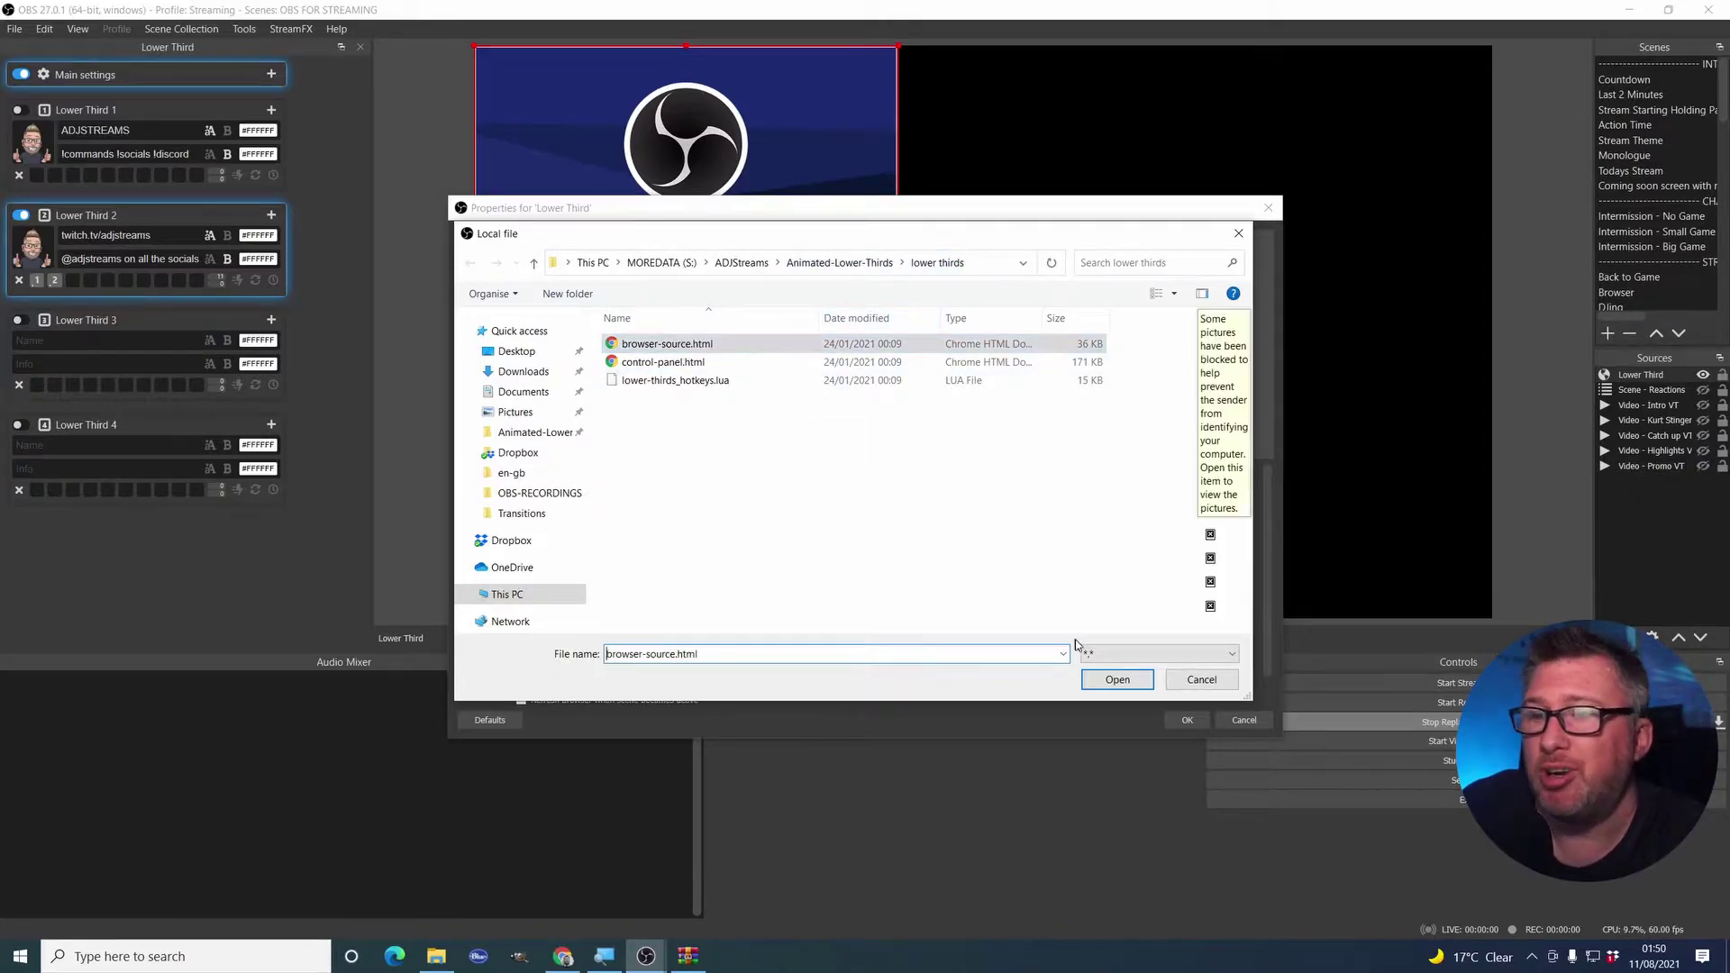
{"action": "left_click", "coordinate": [1119, 682]}
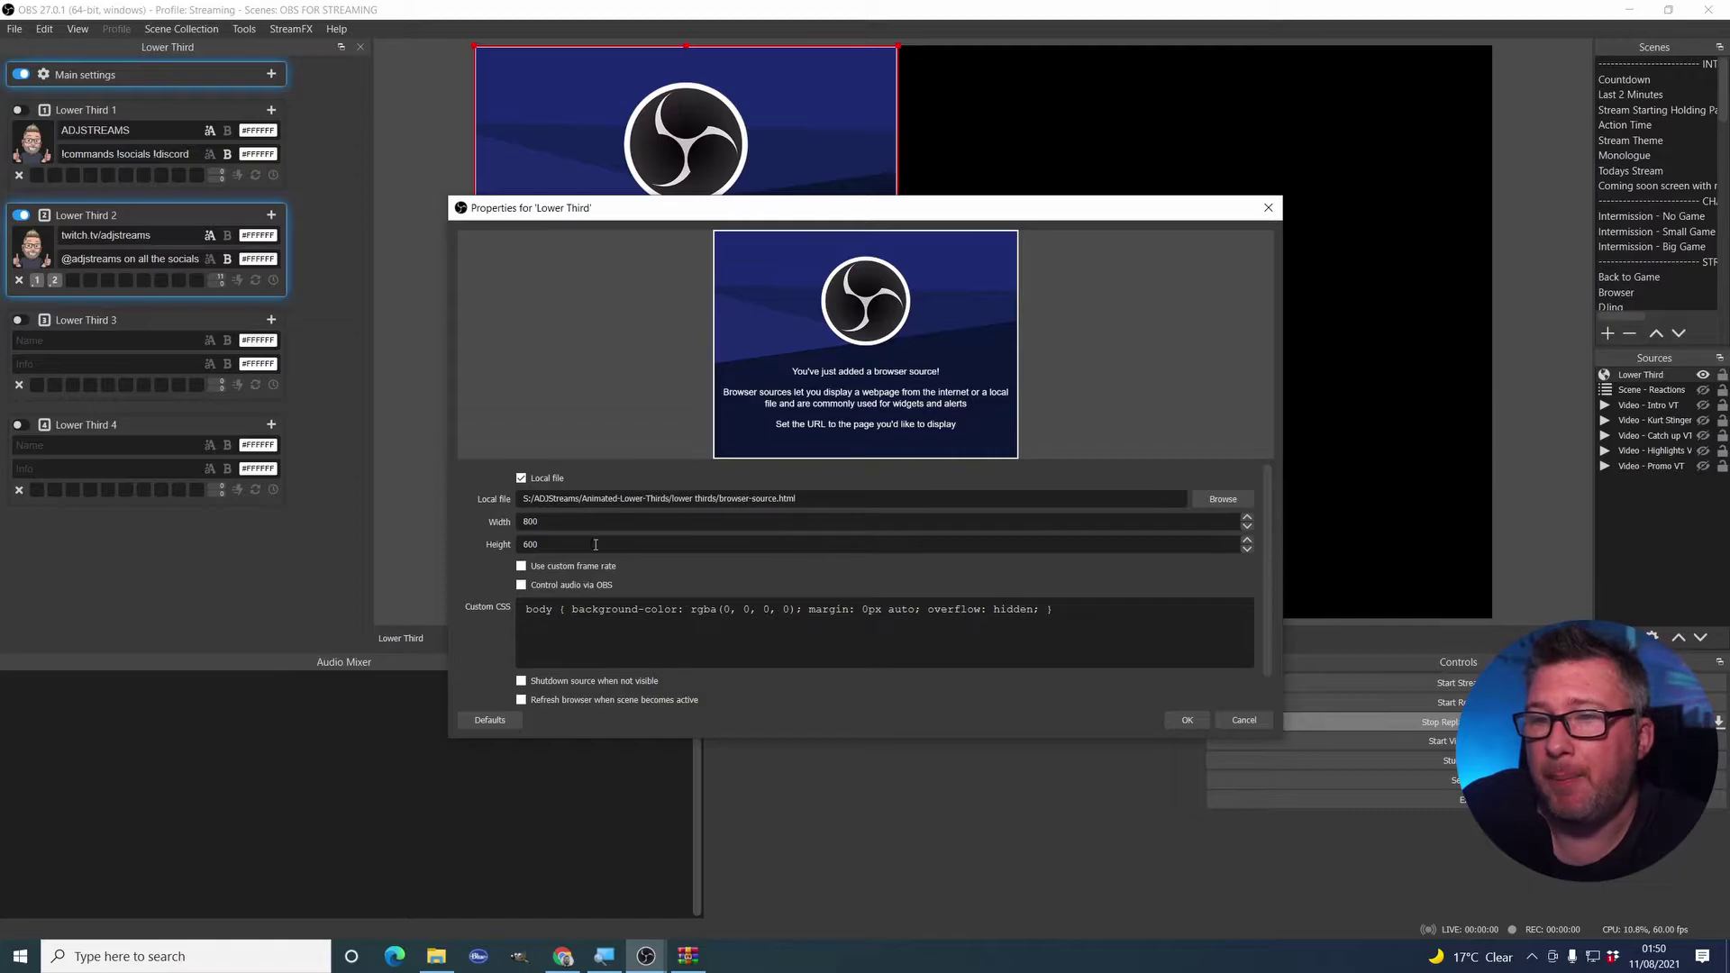
Size the browser source to 1920 × 1080 and apply the settings
{"action": "double_click", "coordinate": [530, 522]}
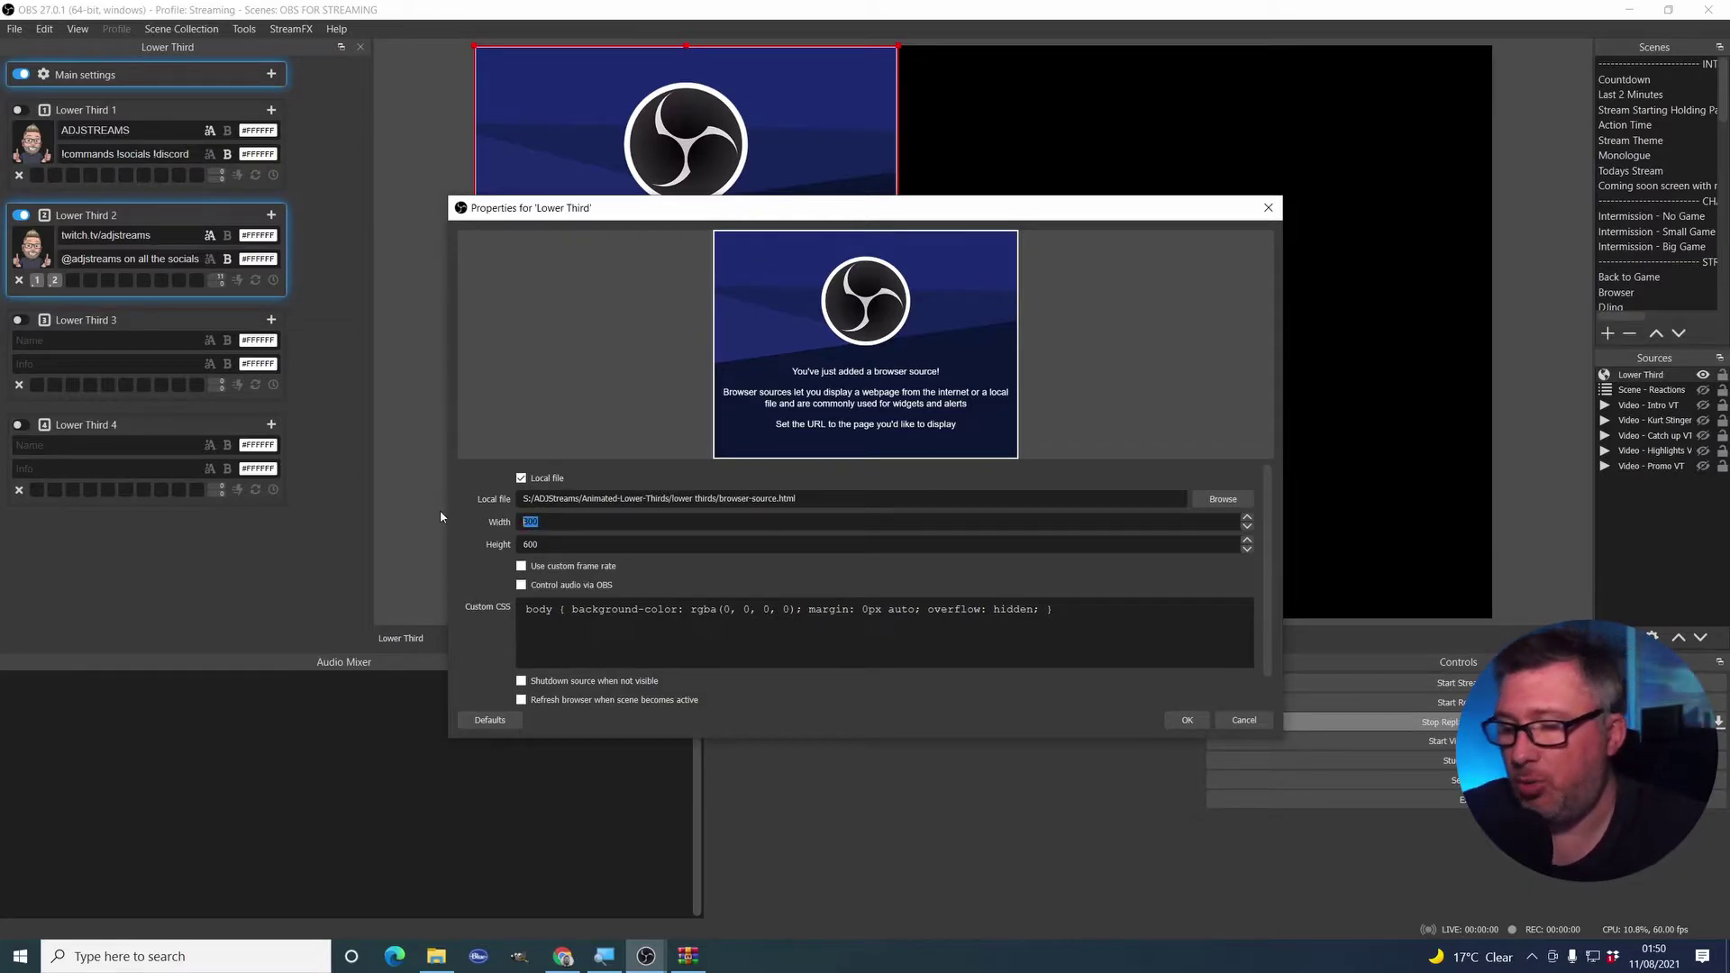
{"action": "type", "text": "1920"}
{"action": "key", "text": "Tab"}
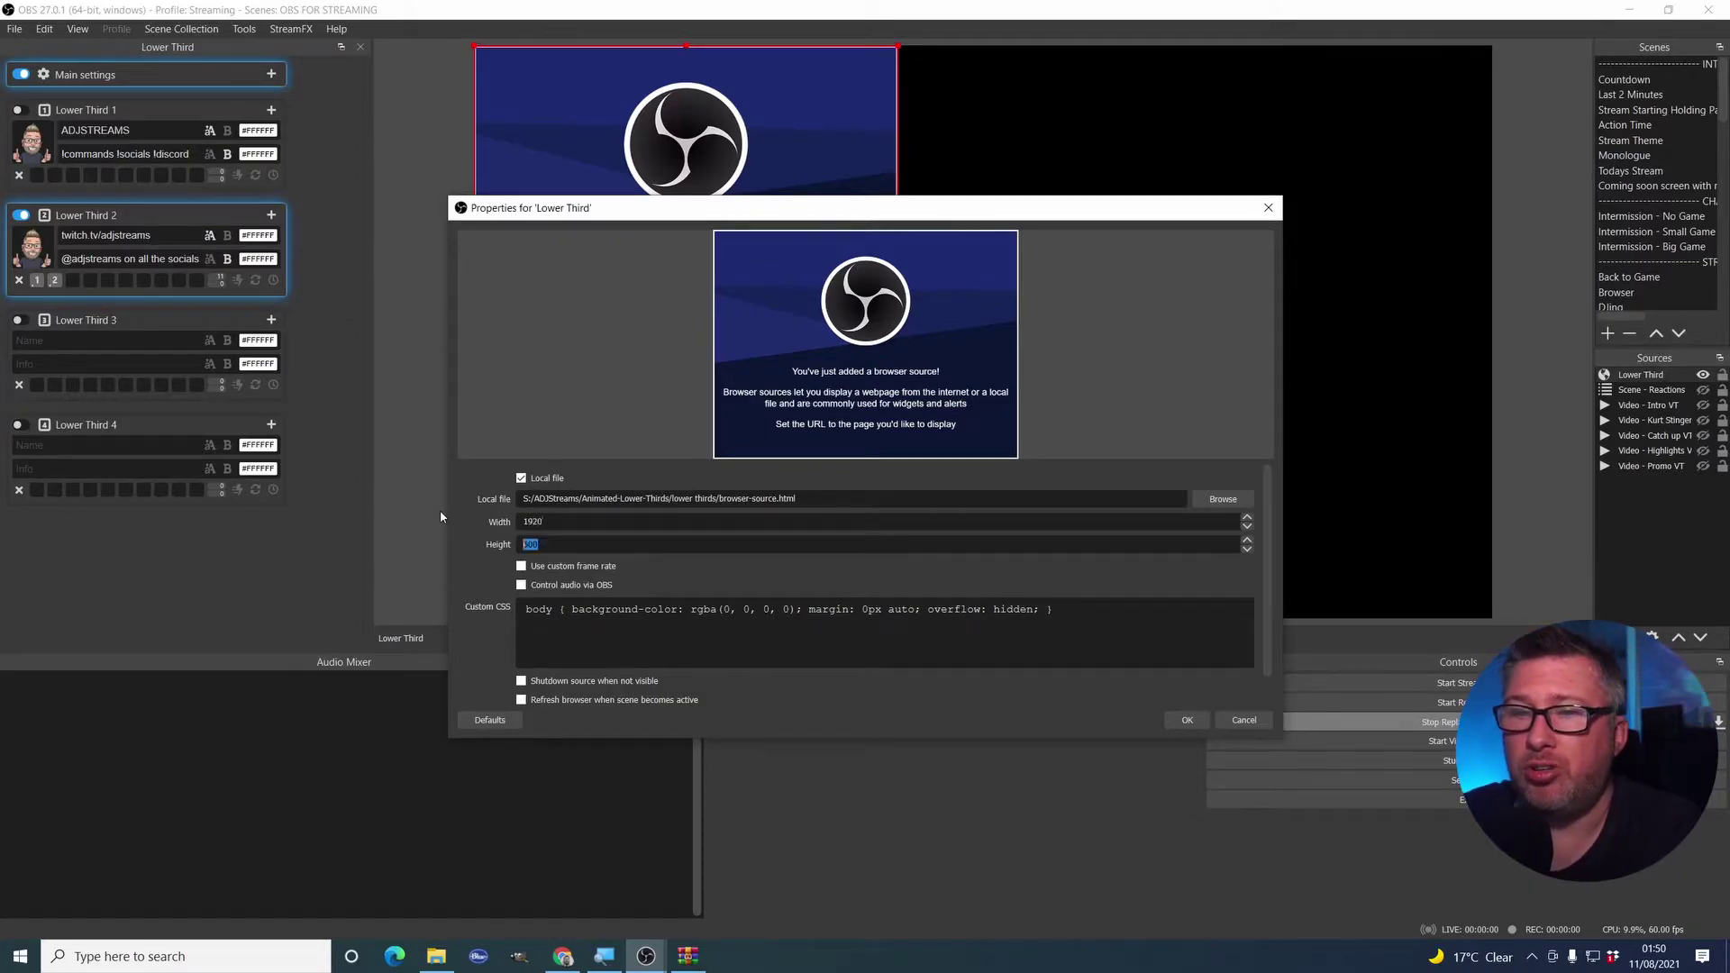
{"action": "type", "text": "1080"}
{"action": "key", "text": "Tab"}
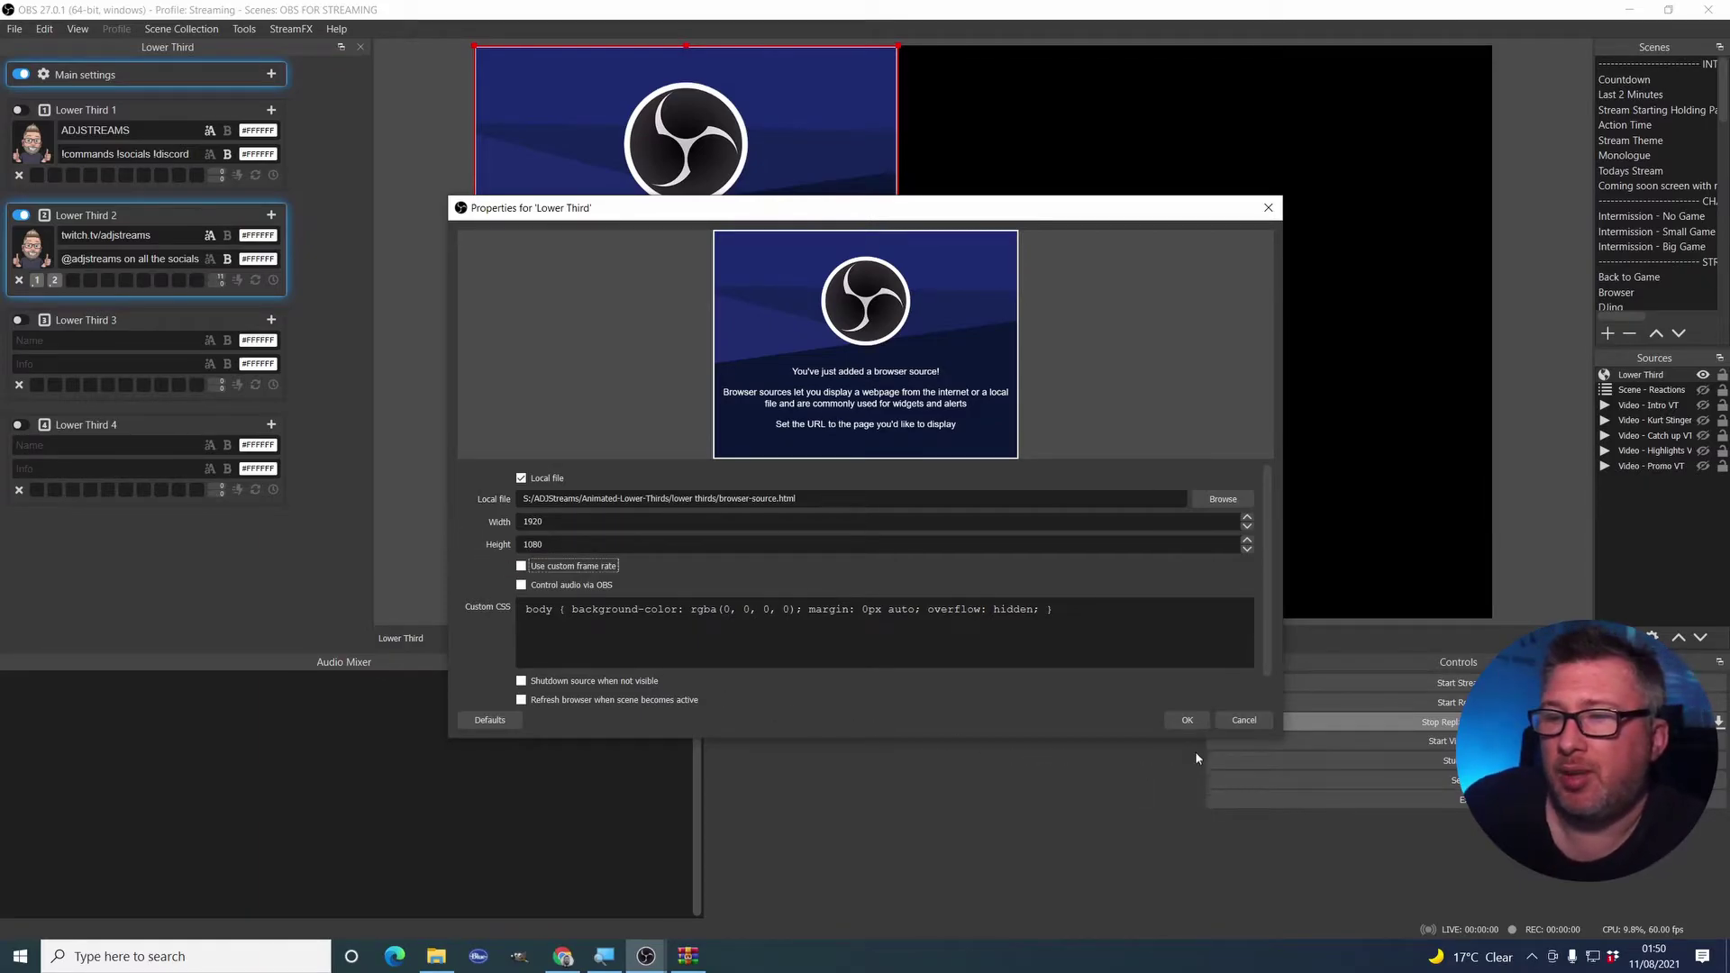
{"action": "left_click", "coordinate": [1188, 721]}
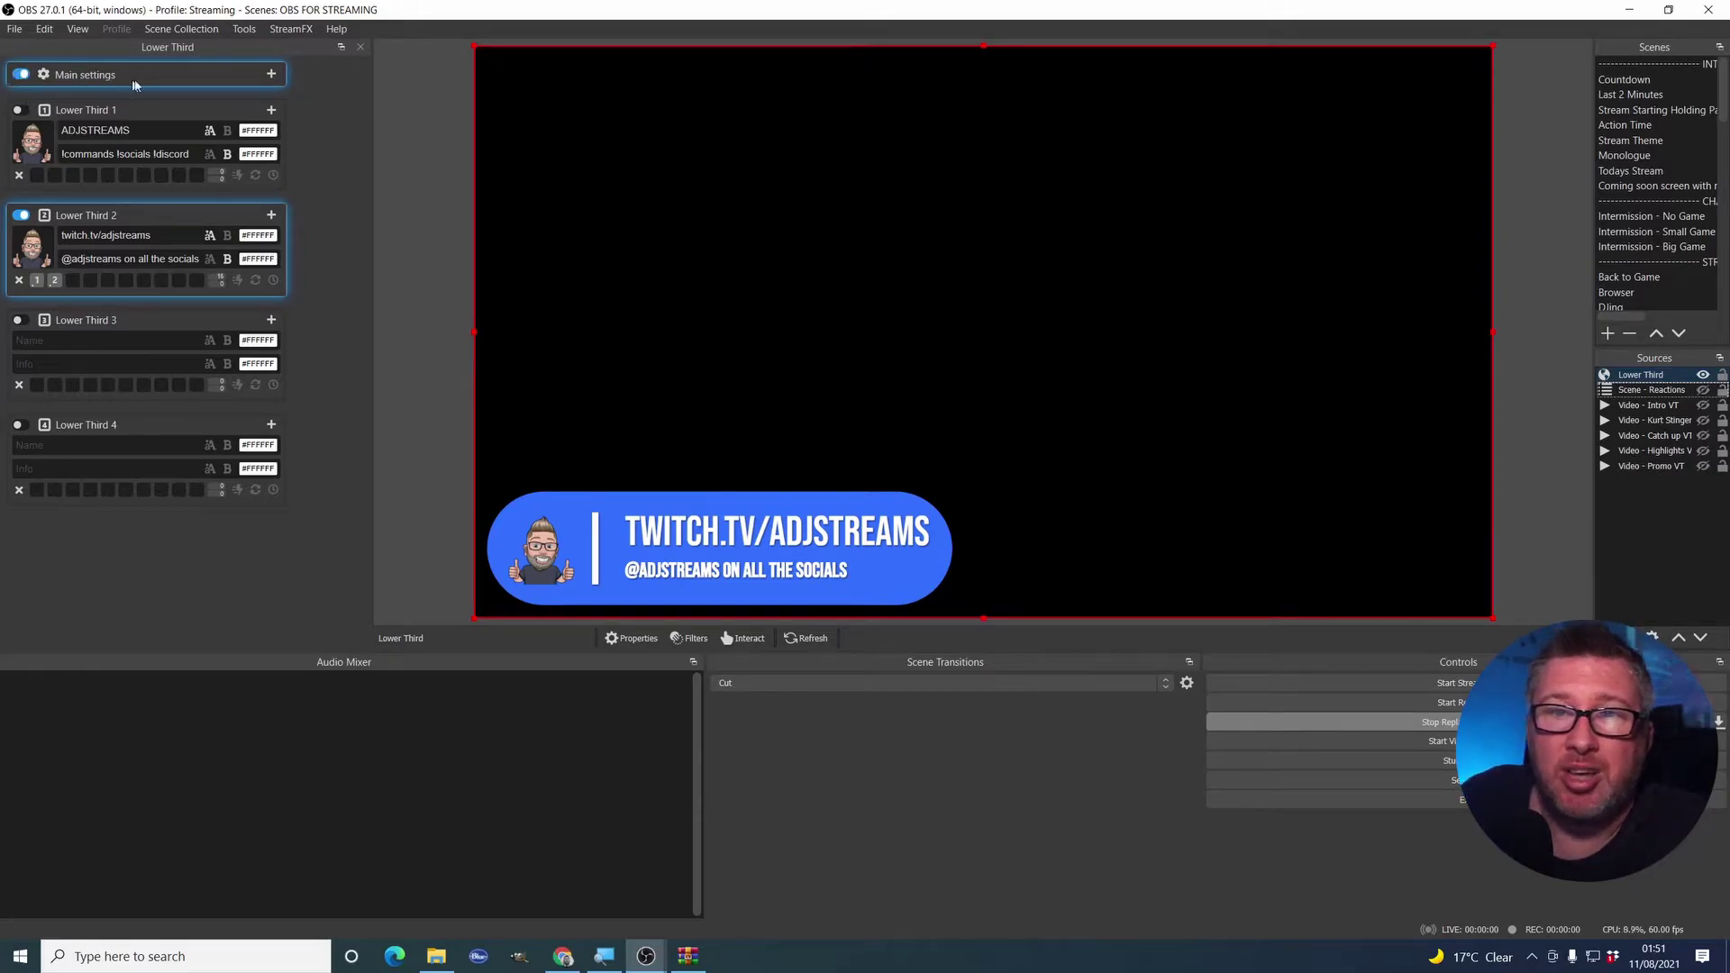
Expand the dock's main settings and look through the Customs, System and Appearance pages
{"action": "left_click", "coordinate": [271, 75]}
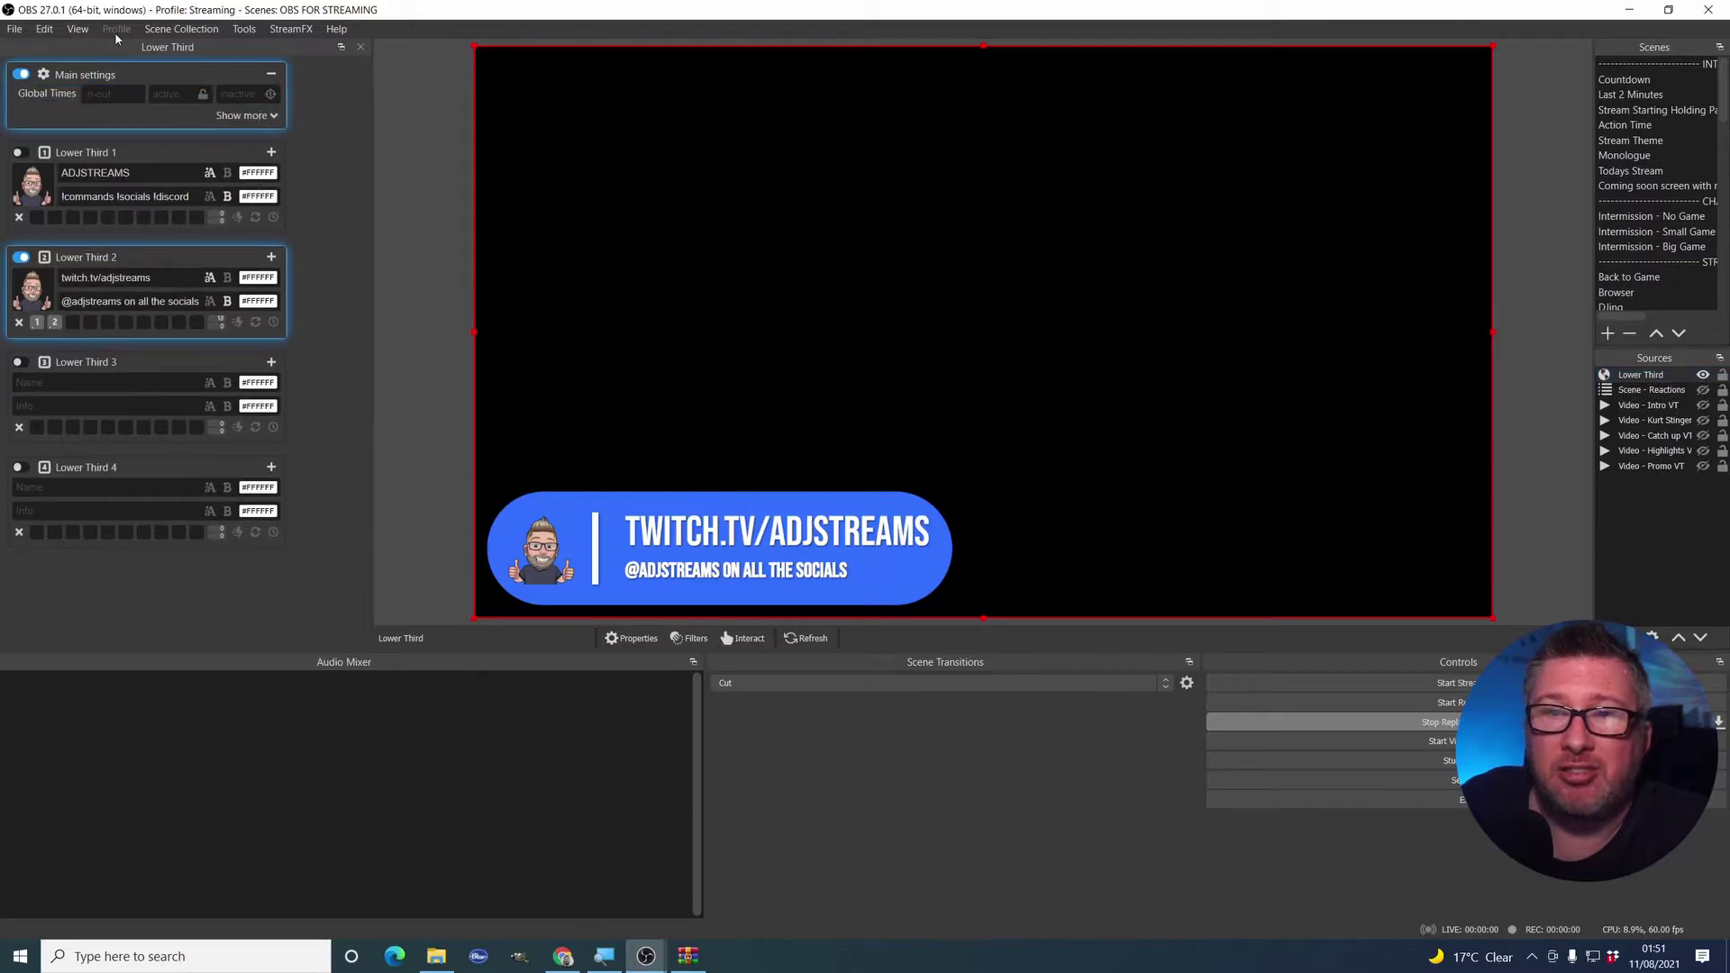
{"action": "left_click", "coordinate": [250, 117]}
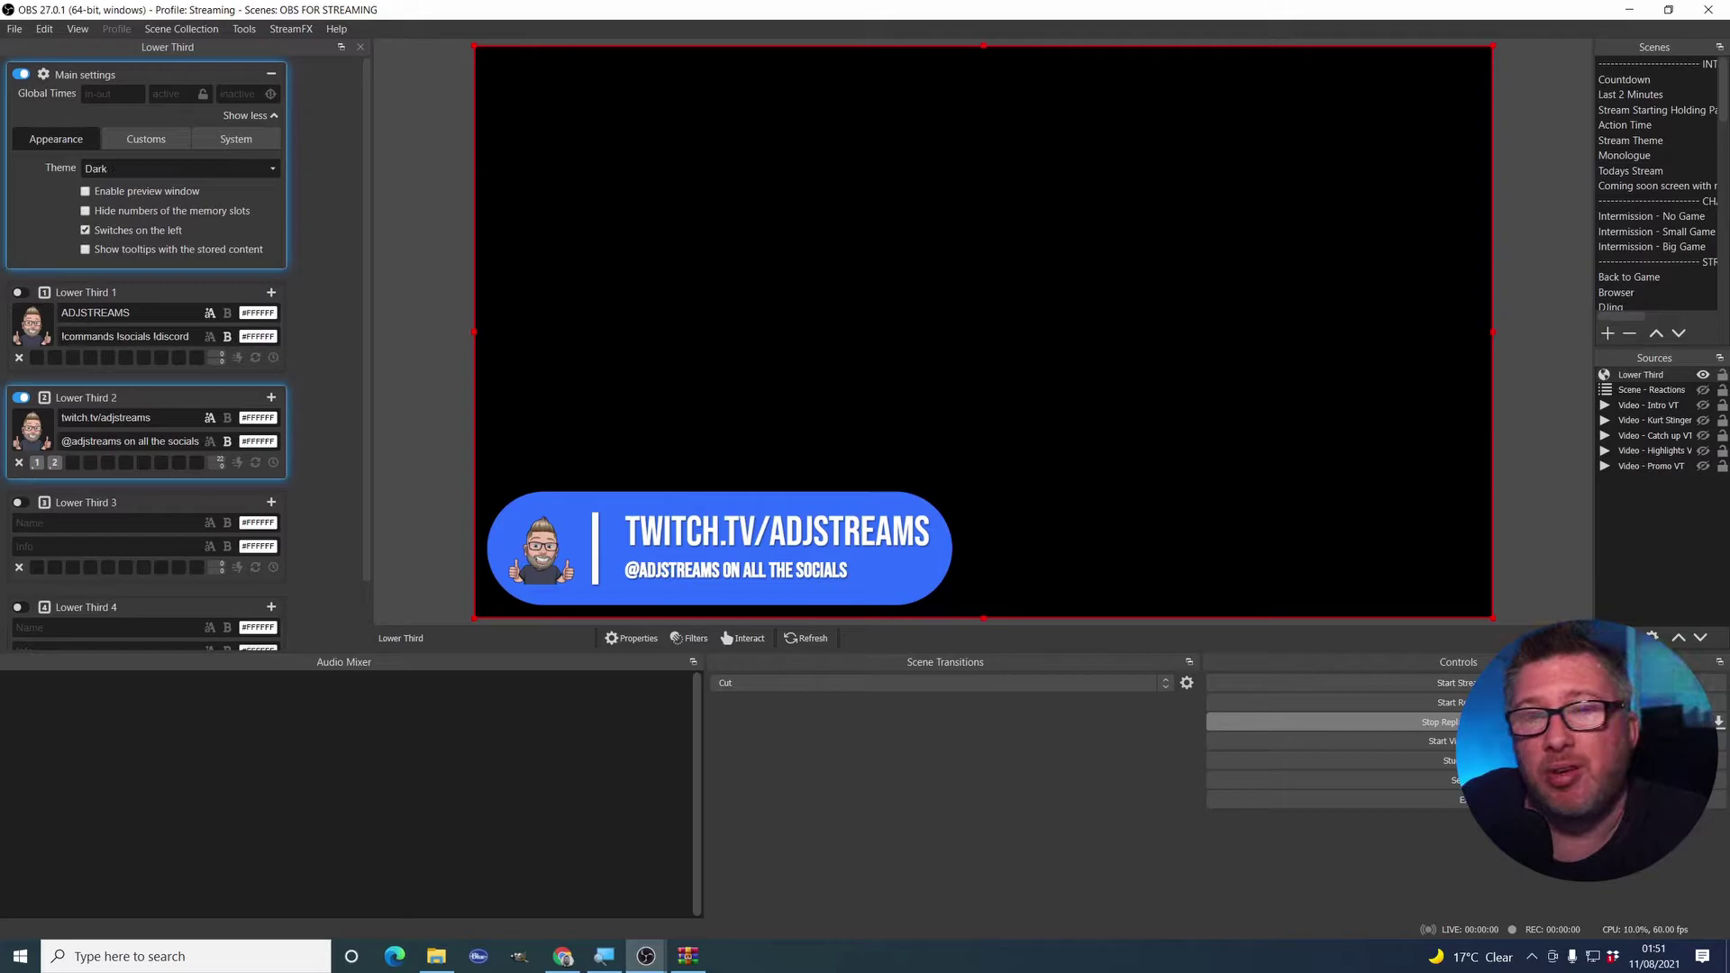
{"action": "left_click", "coordinate": [147, 140]}
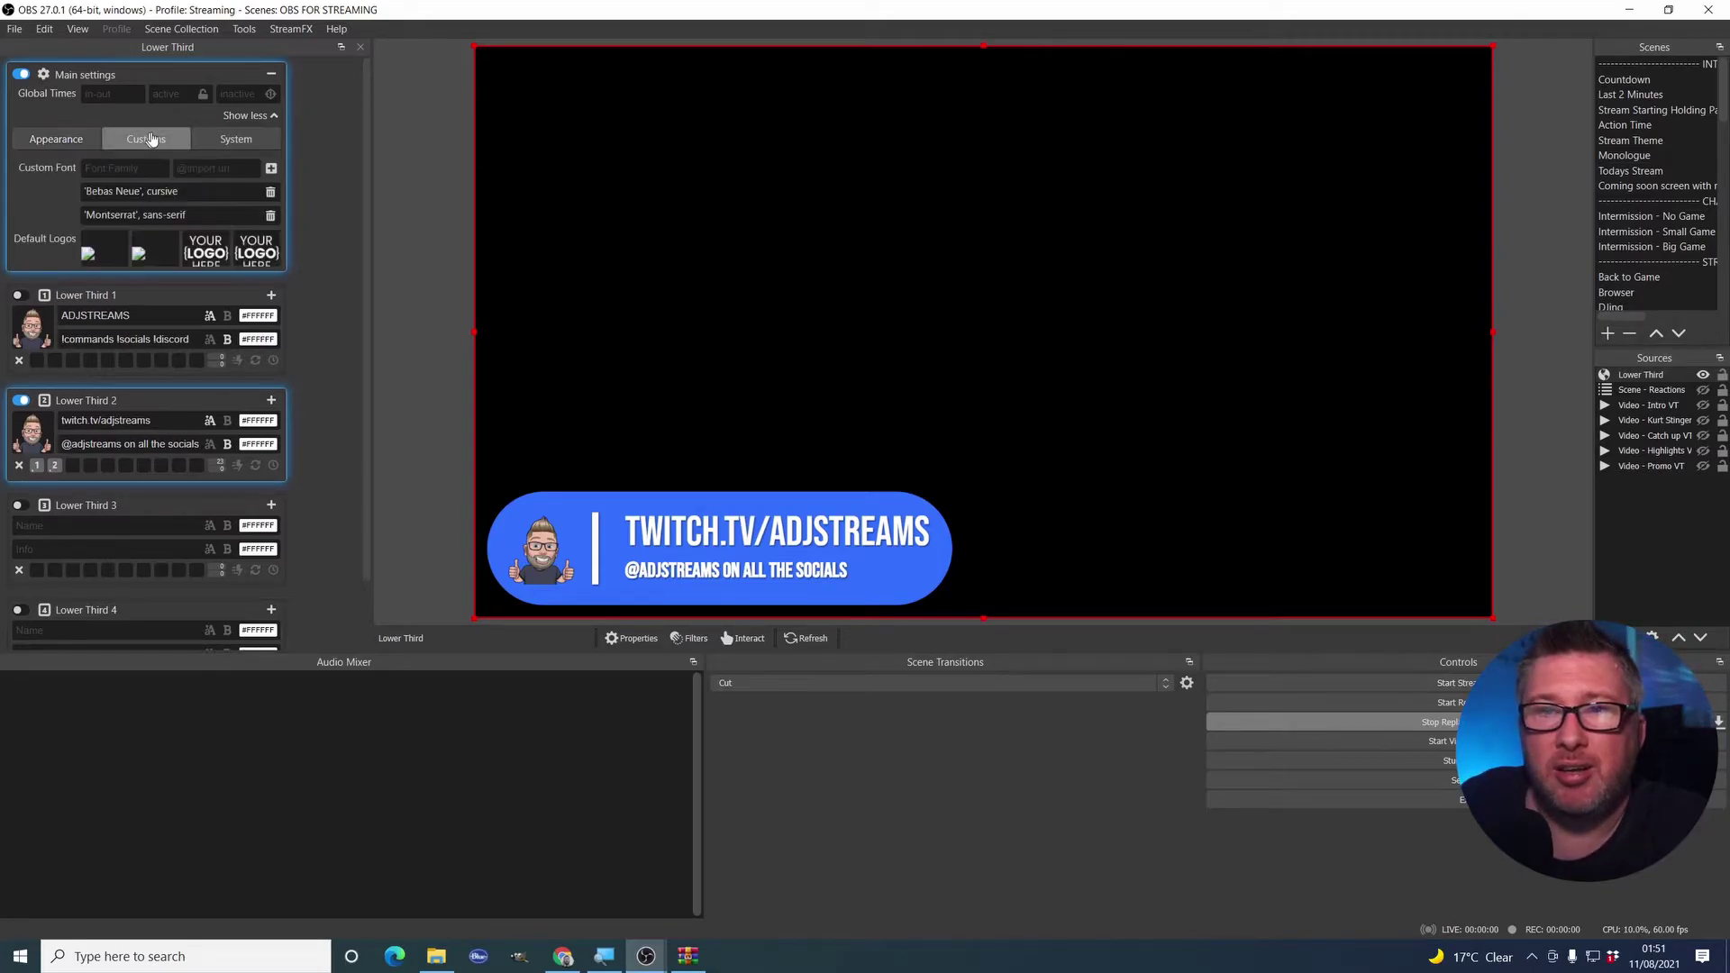
{"action": "left_click", "coordinate": [236, 138]}
{"action": "left_click", "coordinate": [55, 137]}
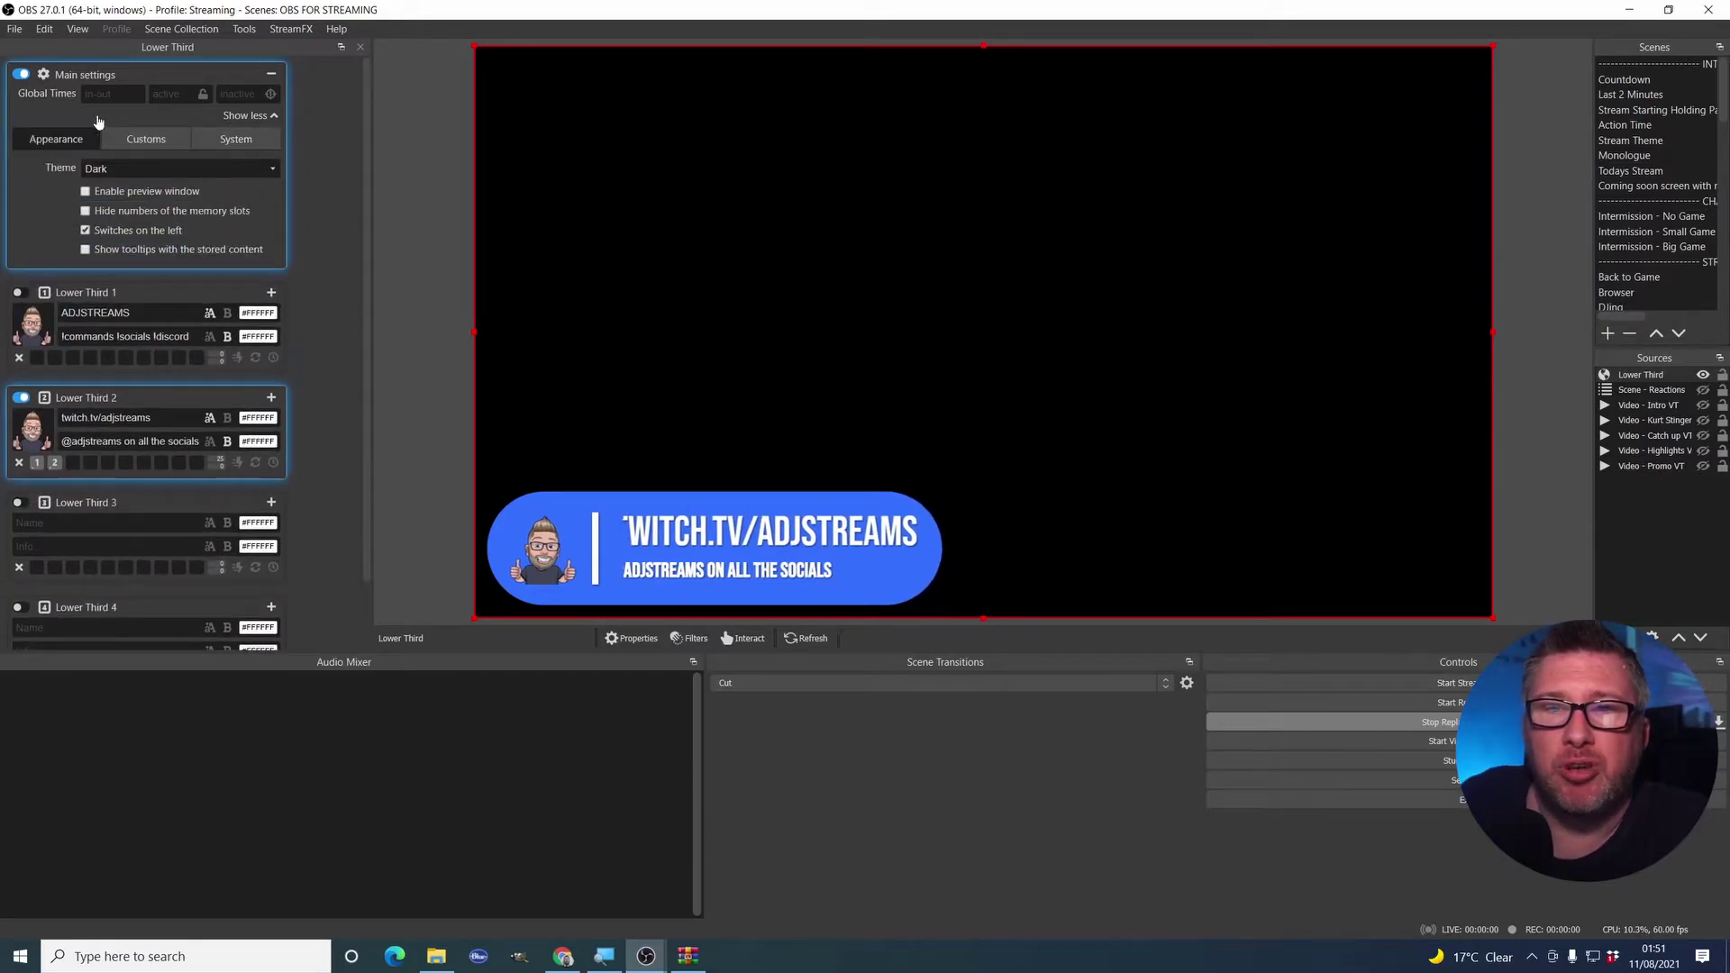
{"action": "left_click", "coordinate": [228, 142]}
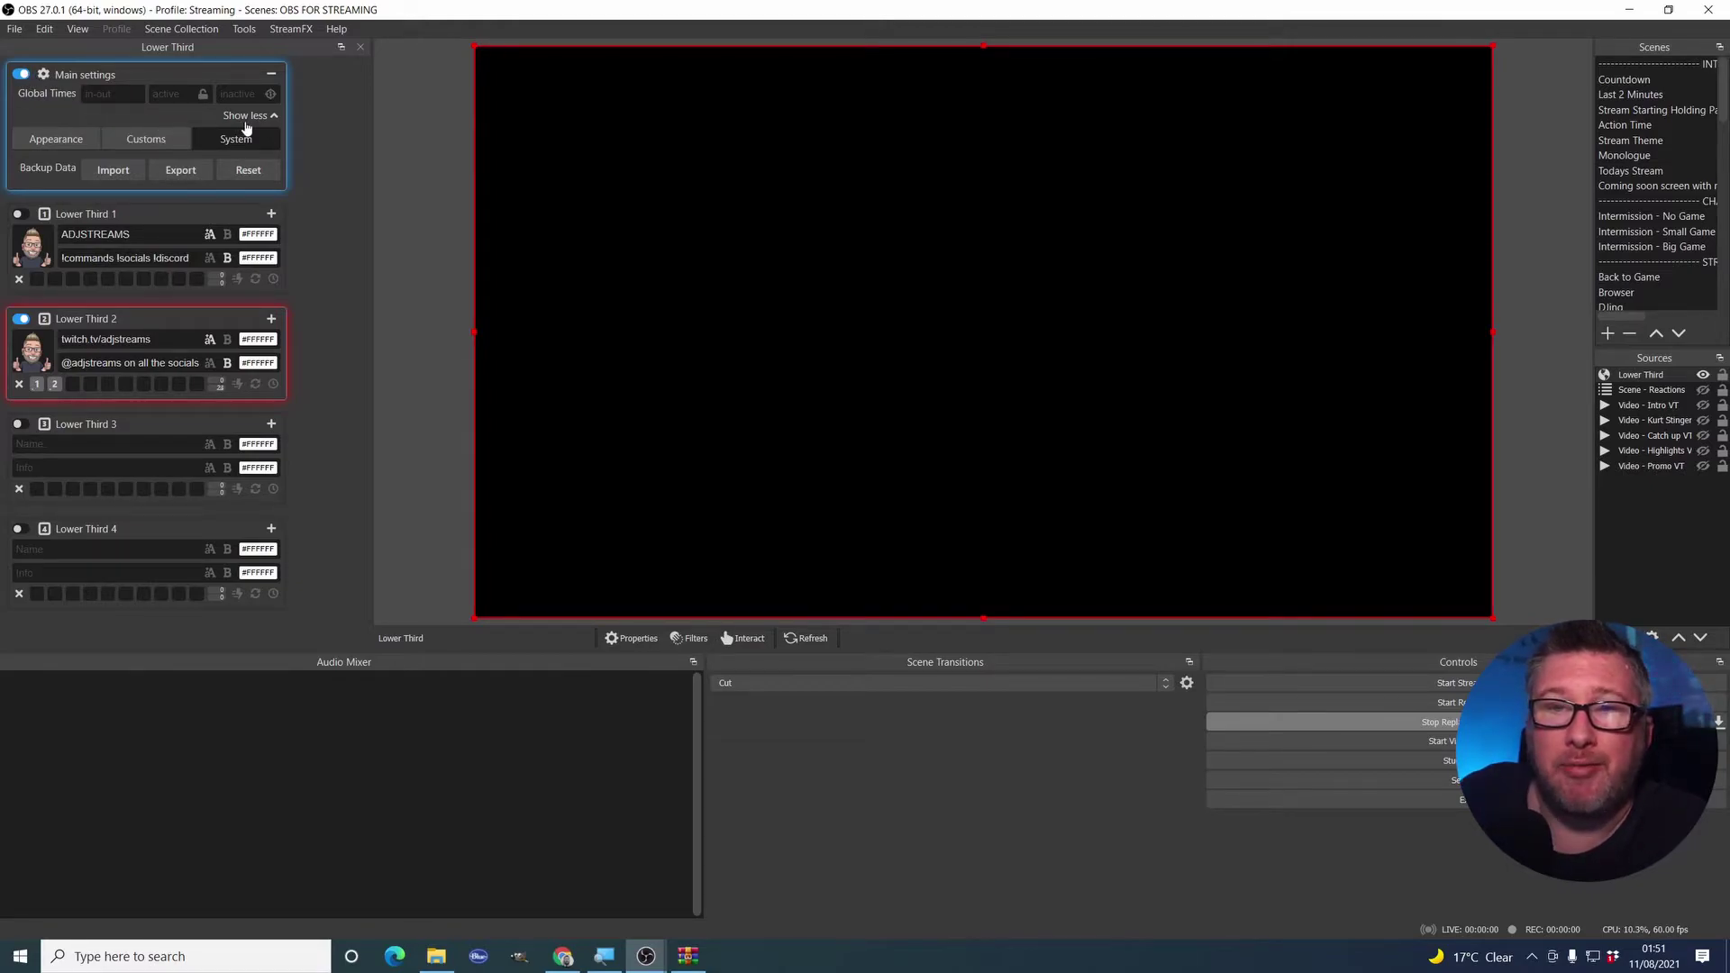
{"action": "left_click", "coordinate": [72, 141]}
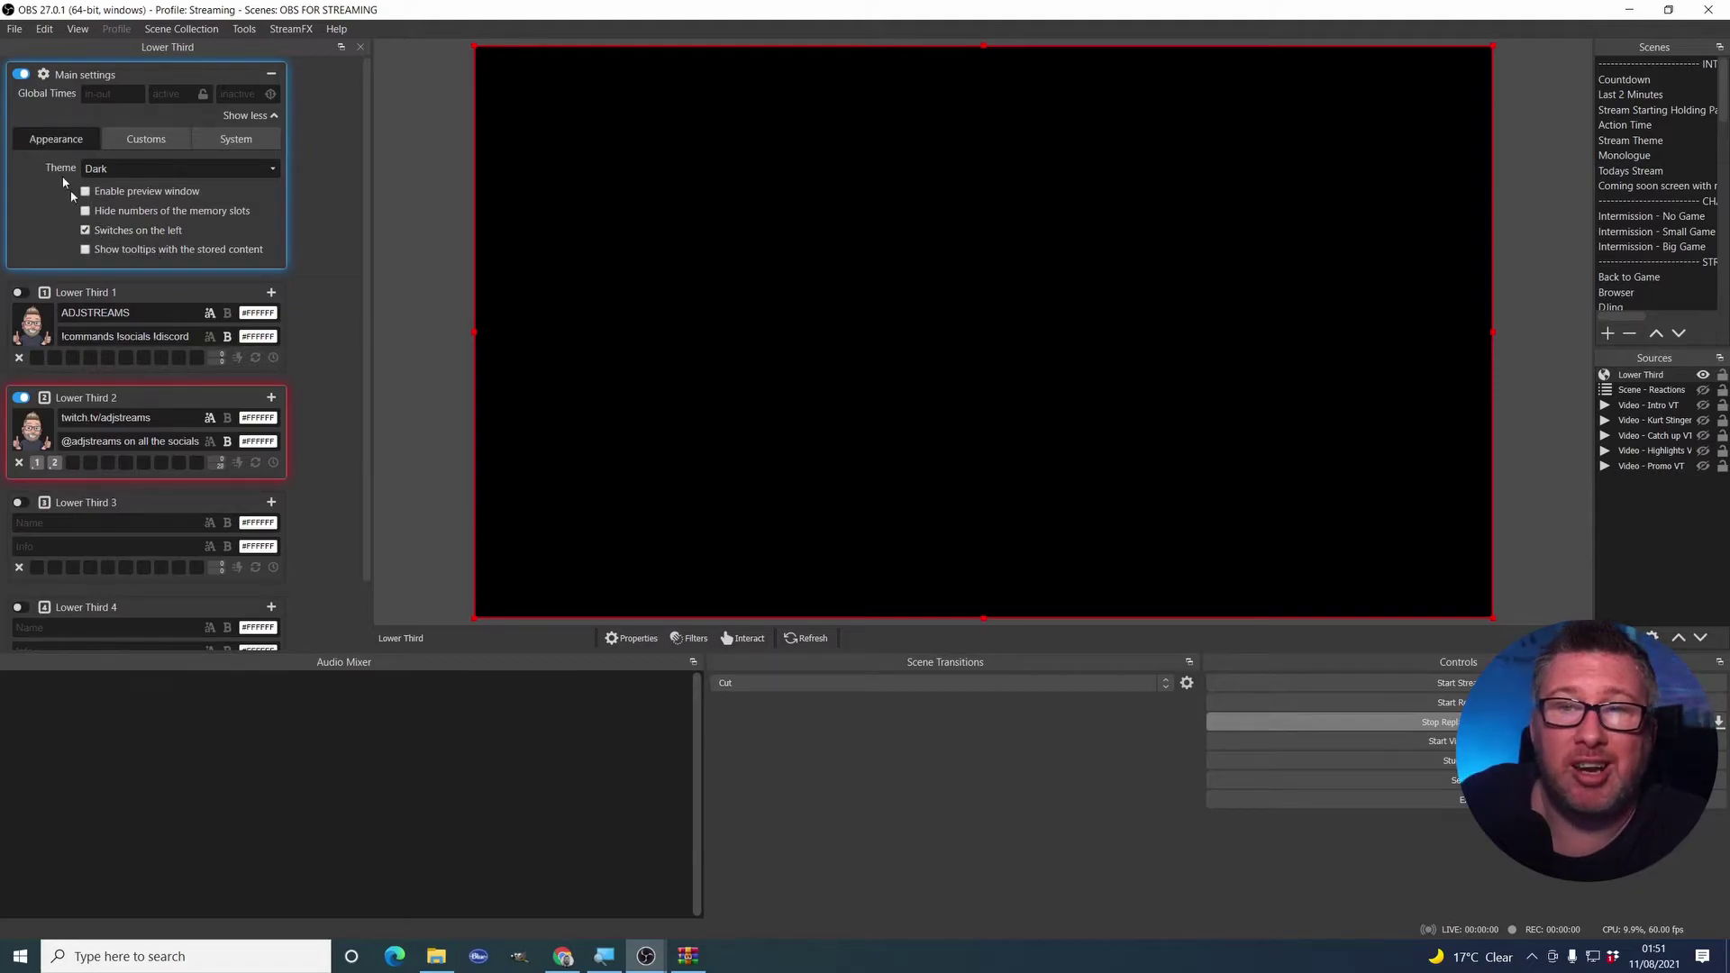
Turn 'Switches on the left' off and back on, then collapse the main settings
{"action": "left_click", "coordinate": [86, 231]}
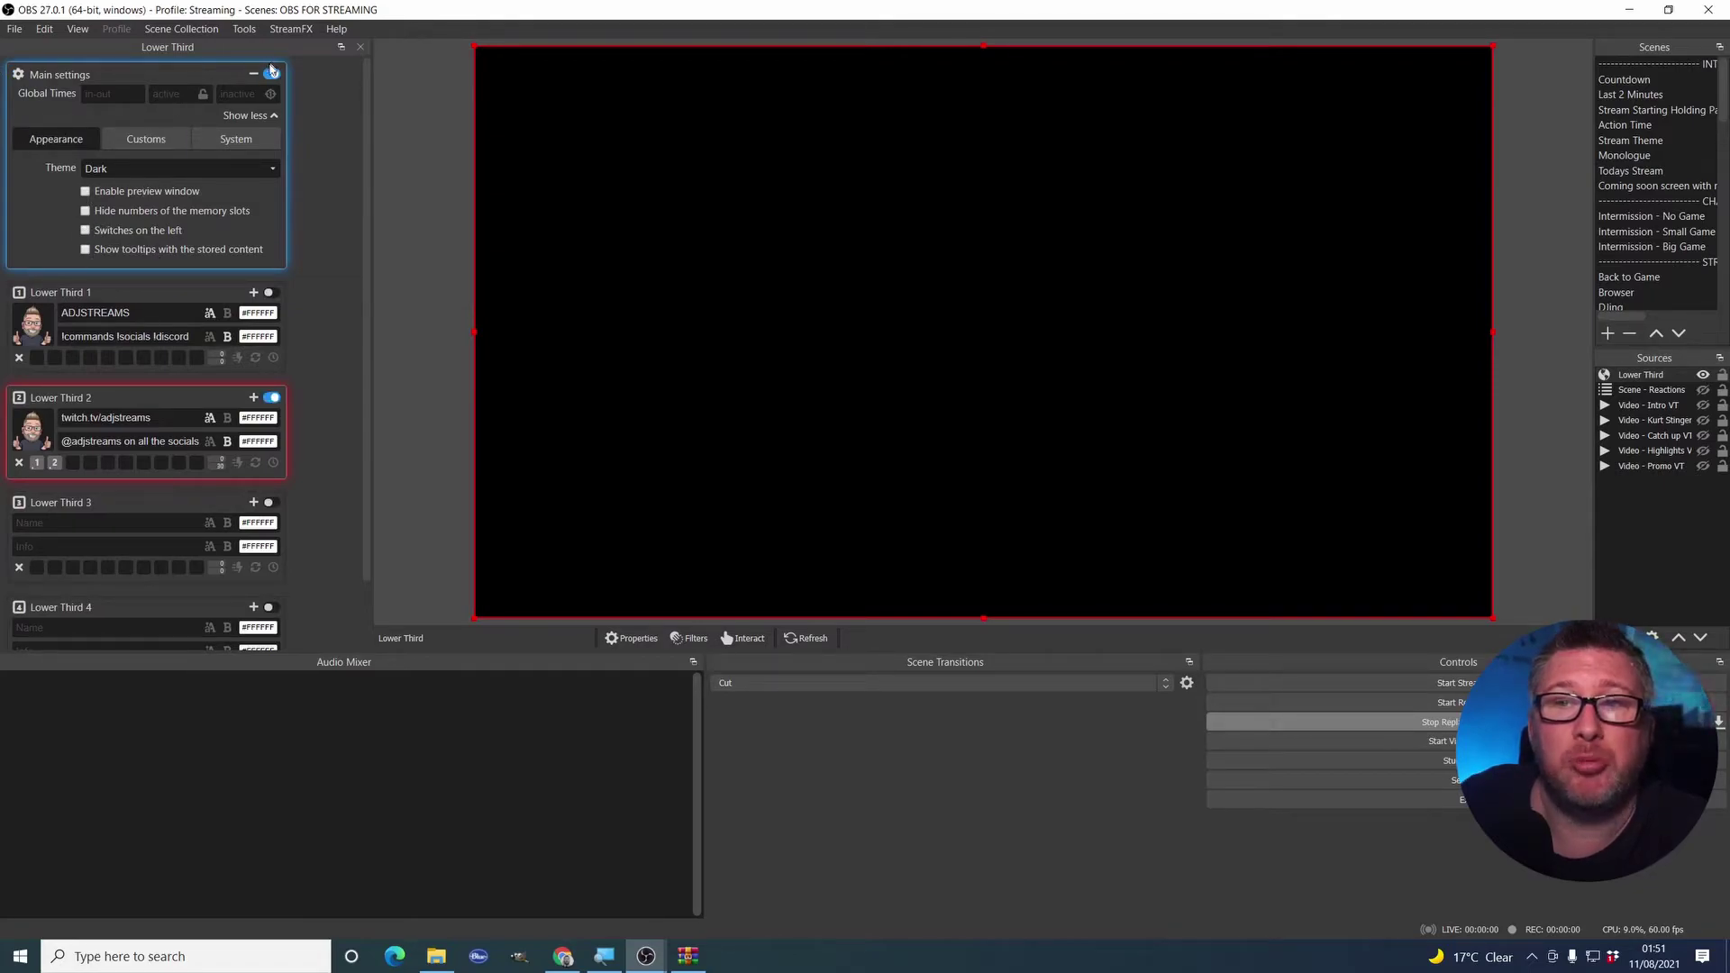
{"action": "left_click", "coordinate": [114, 234]}
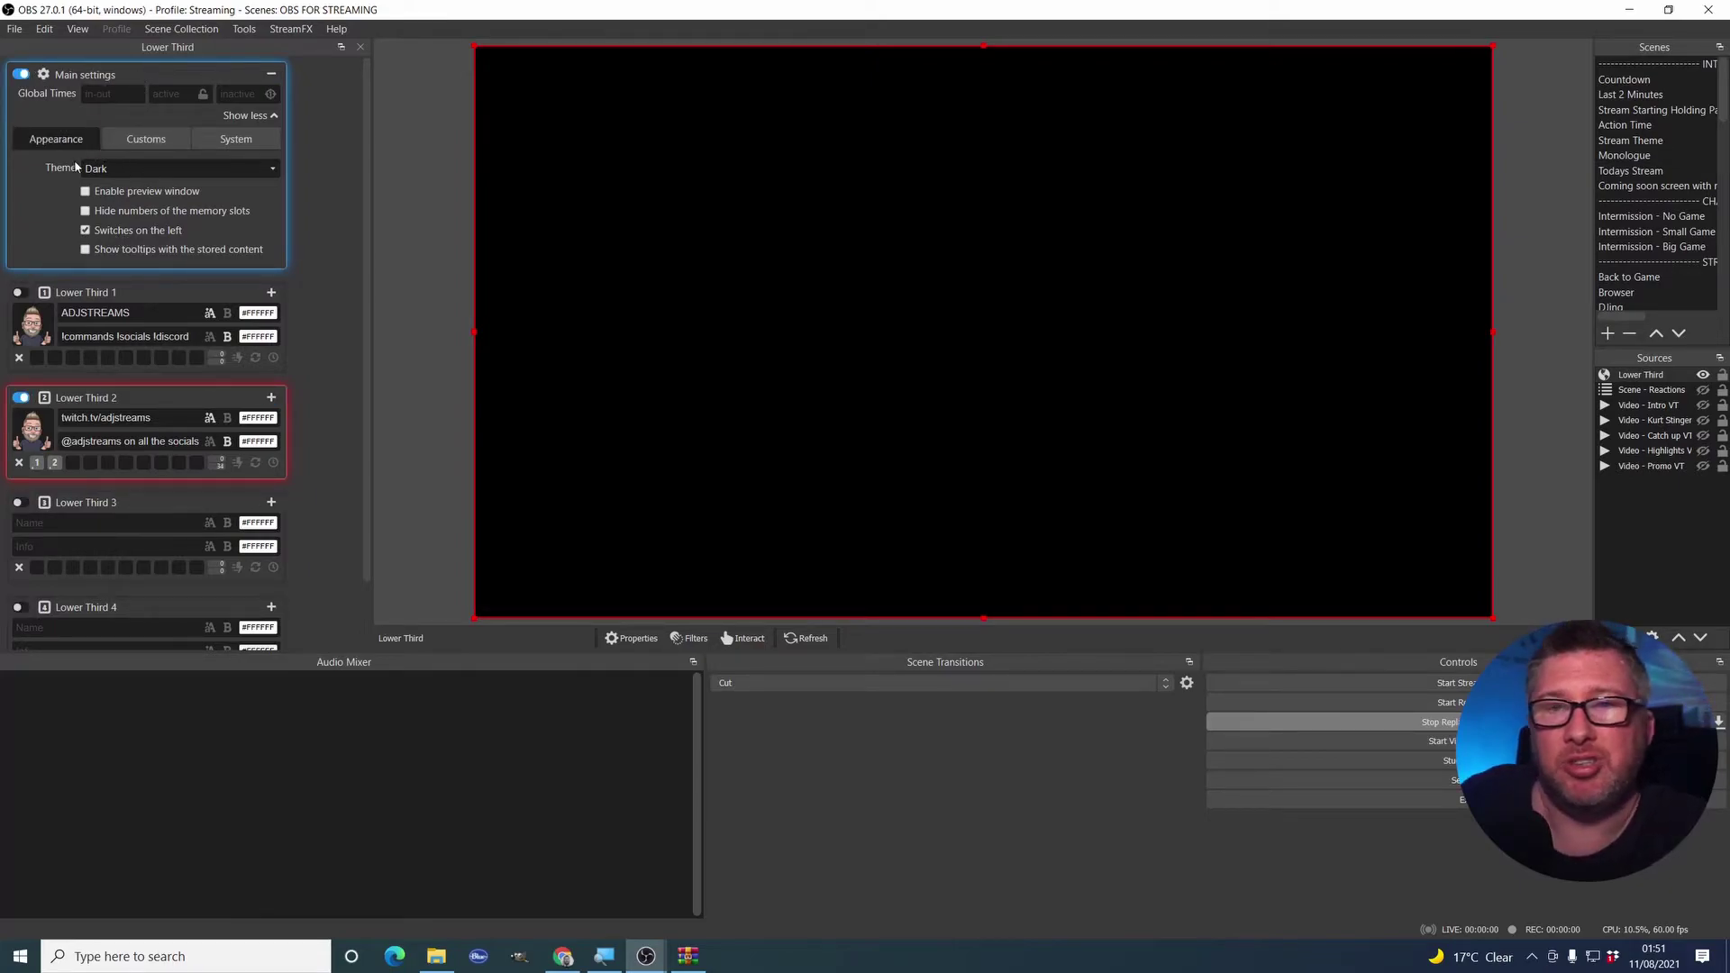
{"action": "left_click", "coordinate": [268, 77]}
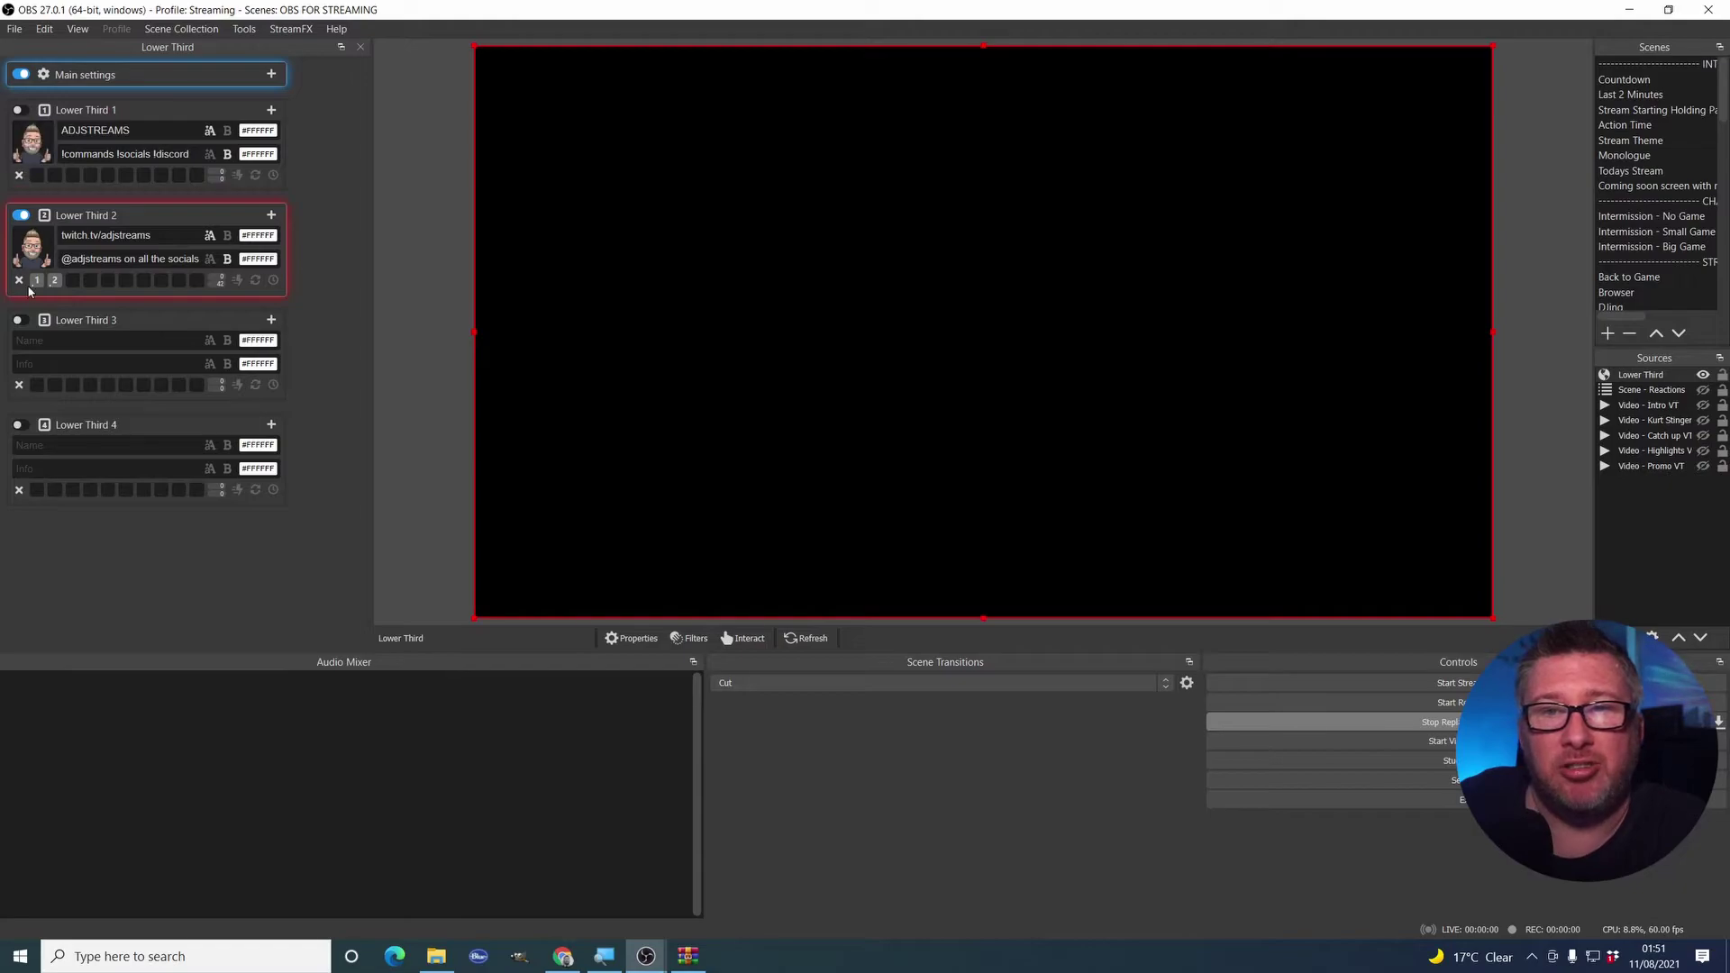
Activate Lower Third 3 and enter the channel name and info 'I LIKE YOUTUBE'
{"action": "left_click", "coordinate": [19, 321]}
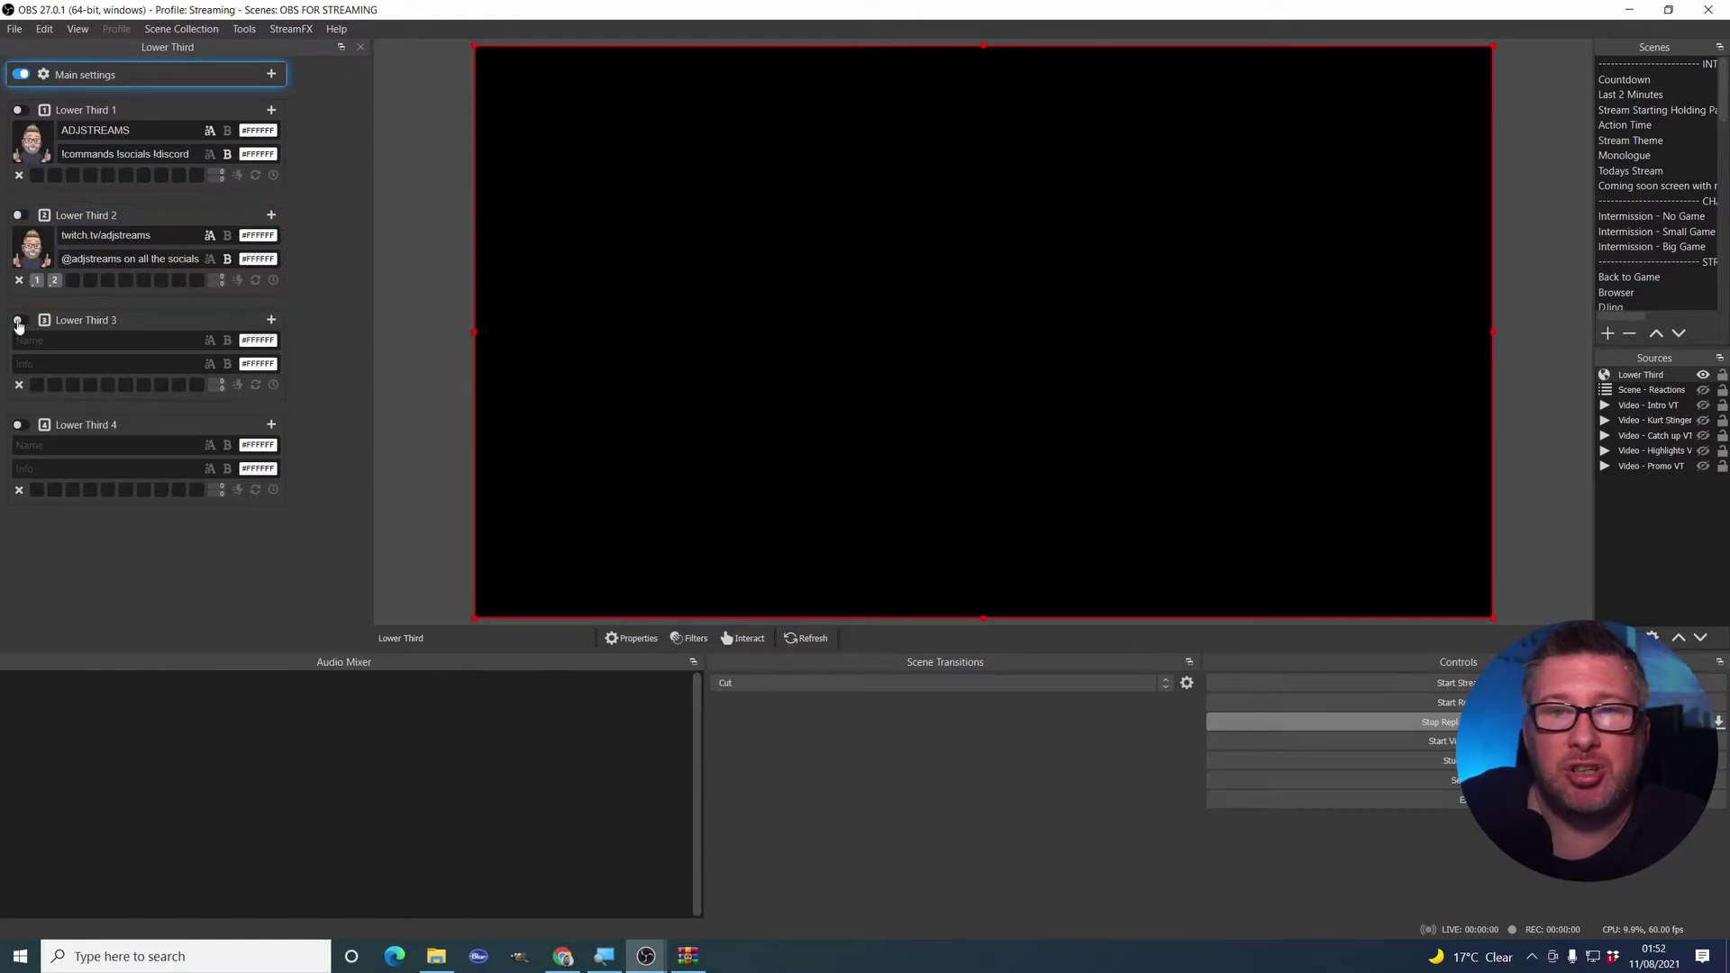
{"action": "left_click", "coordinate": [271, 320]}
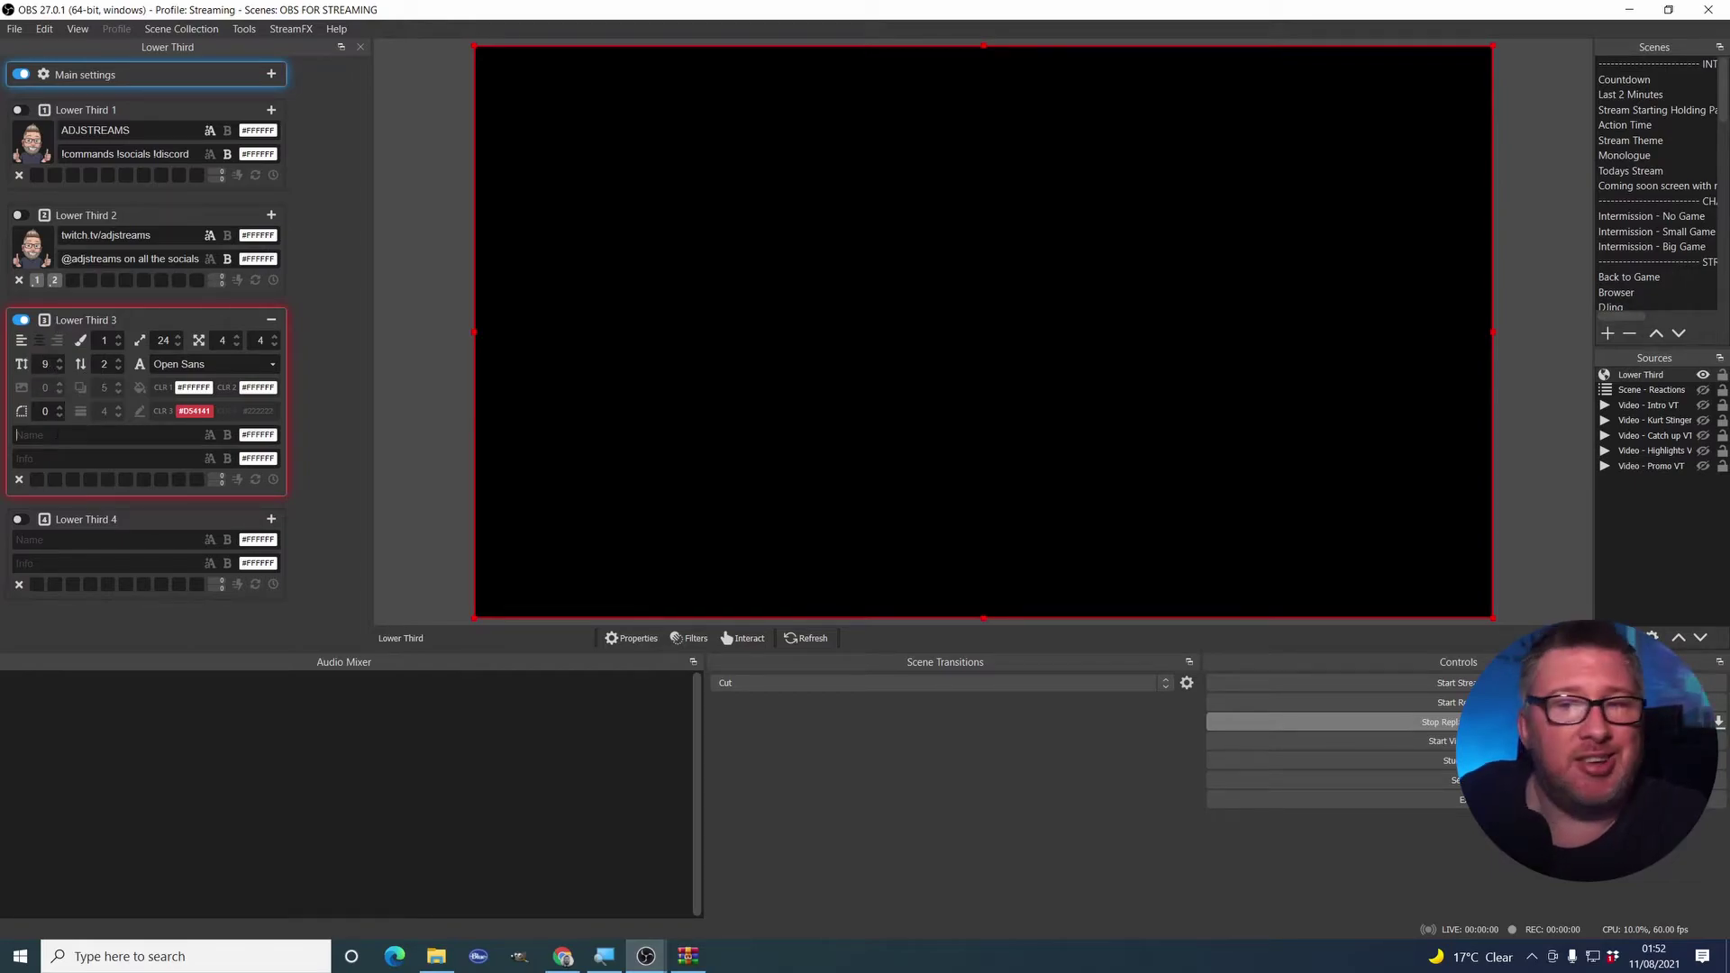
{"action": "left_click", "coordinate": [17, 435]}
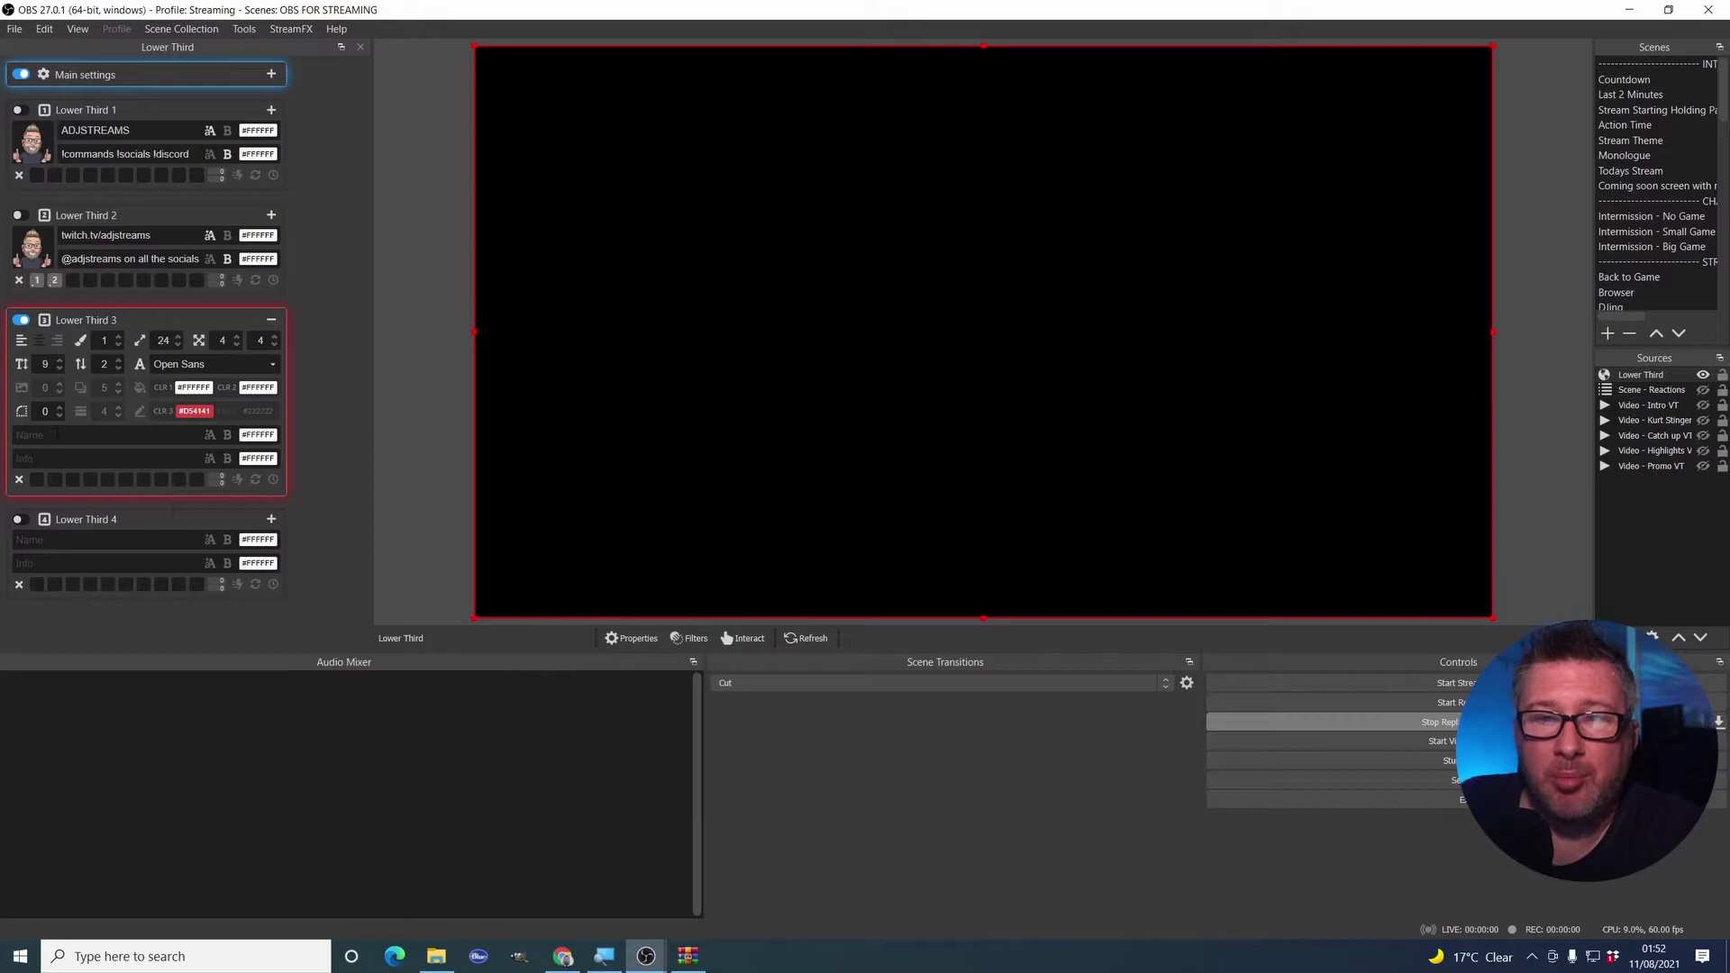
{"action": "type", "text": "ADJ"}
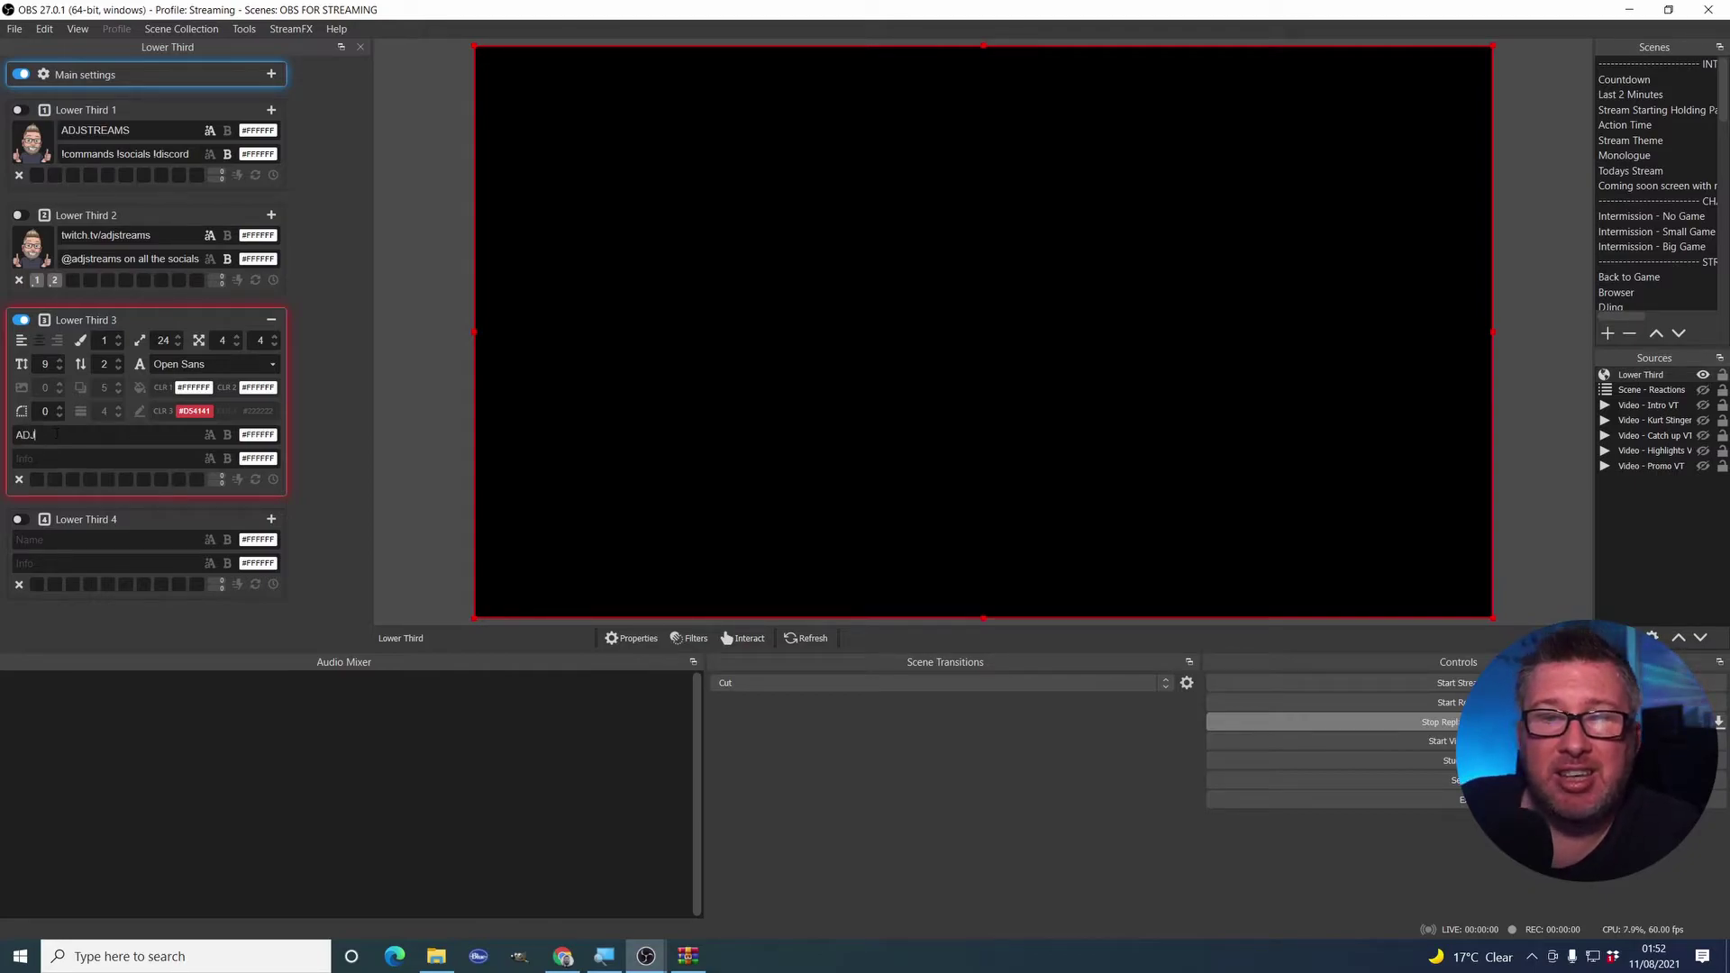
{"action": "type", "text": "Str"}
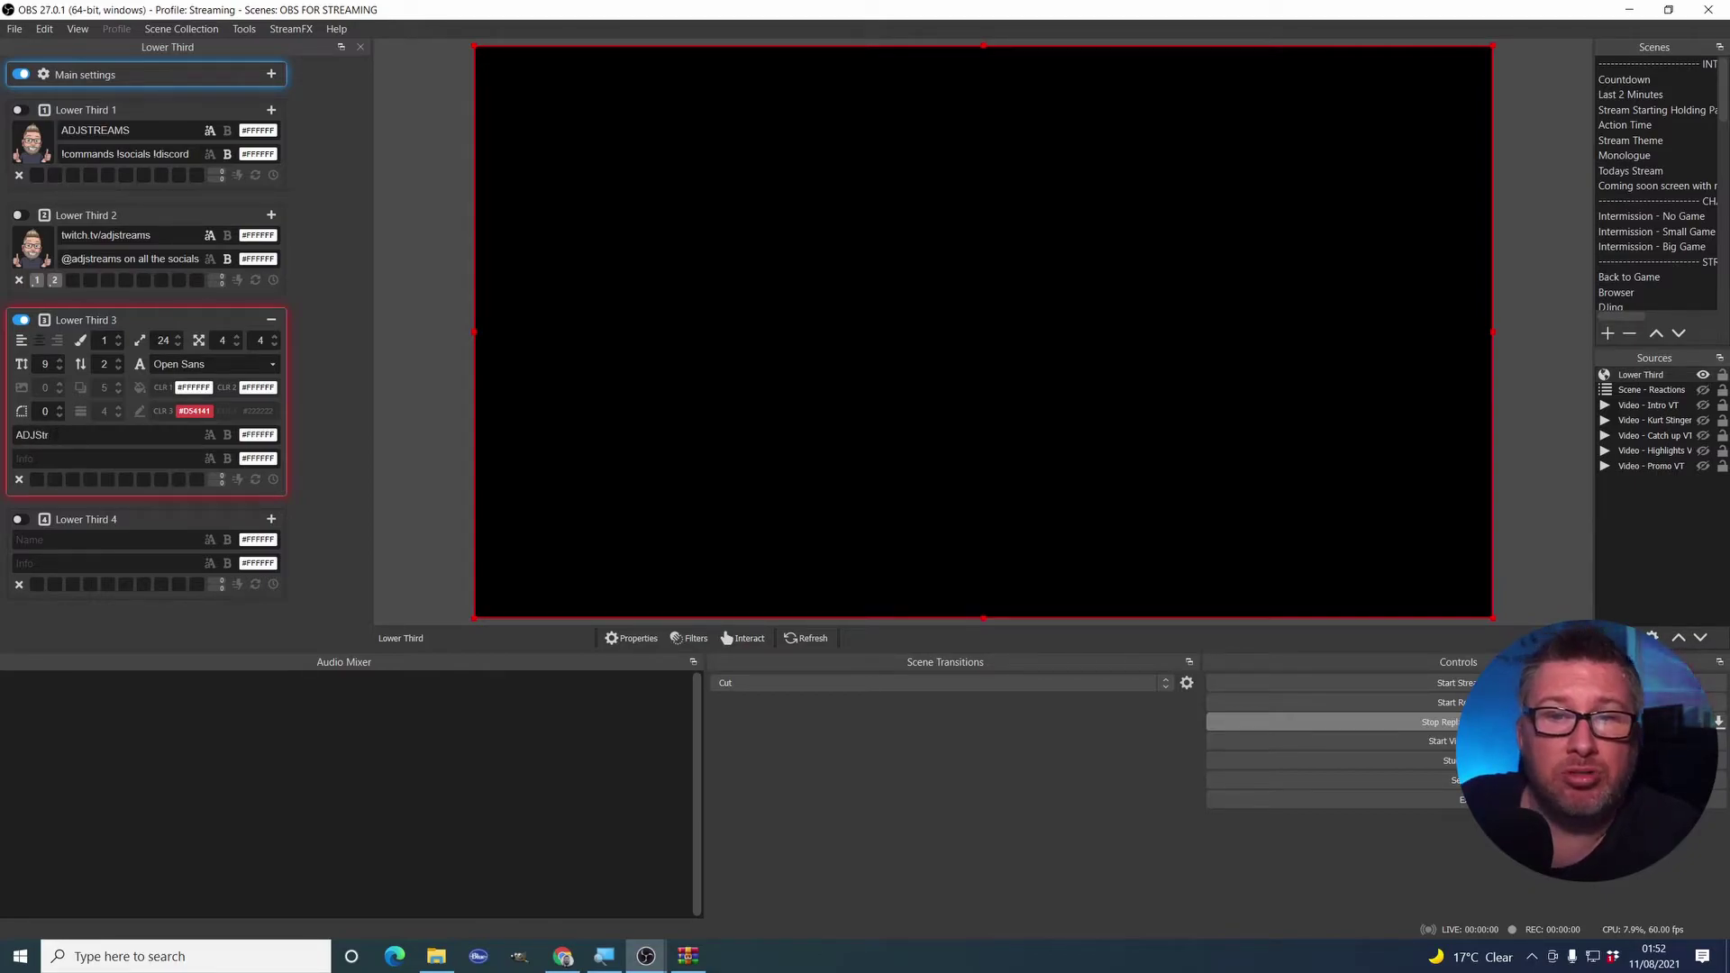
{"action": "type", "text": "eams"}
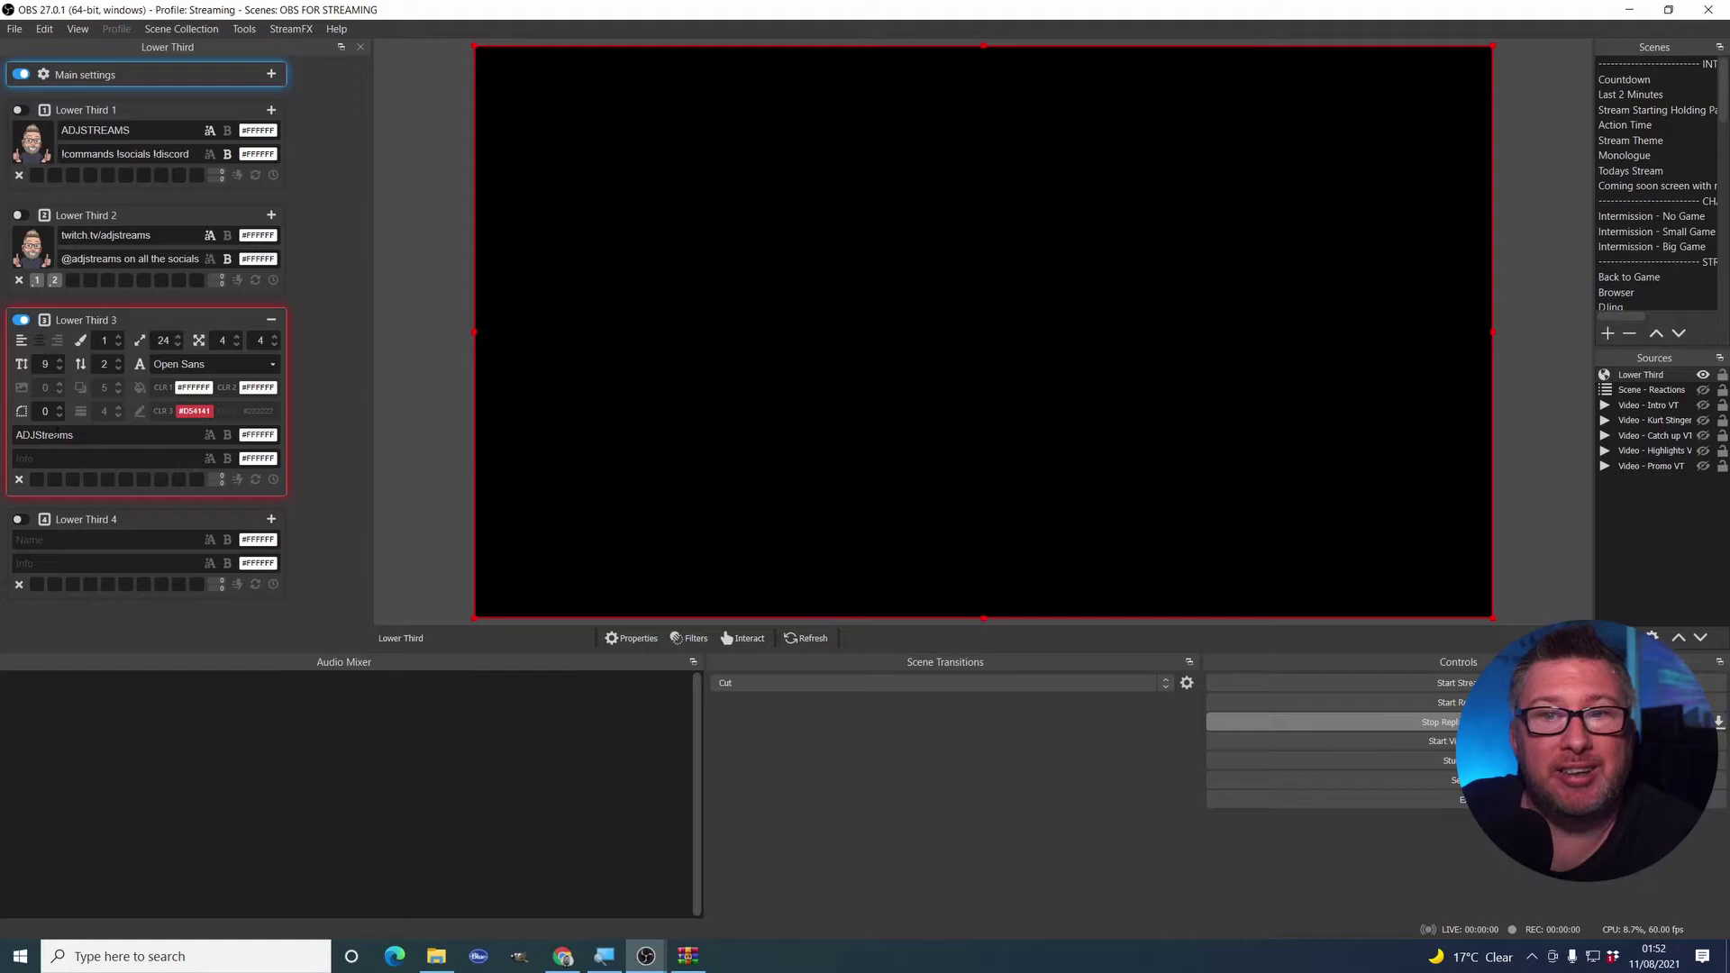
{"action": "type", "text": "I LIKE YOUTUBE"}
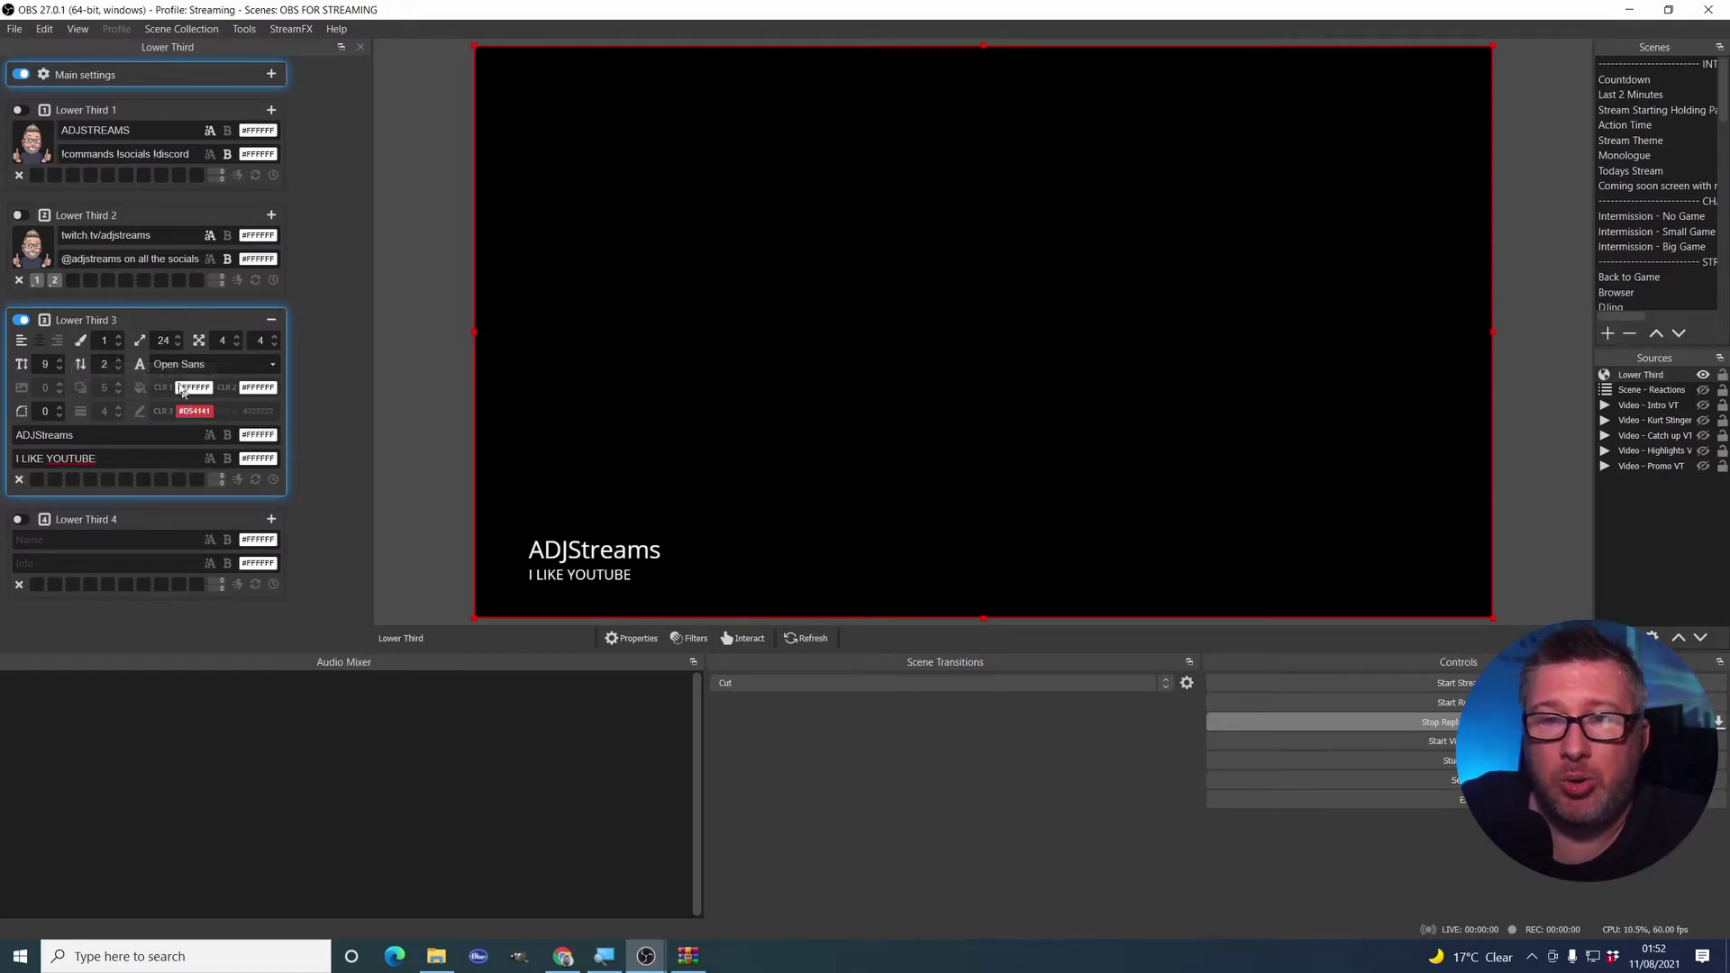
Switch Lower Third 3 to style 2 with fill colours blue #004CFF and magenta #FF0ECC
{"action": "left_click", "coordinate": [118, 337]}
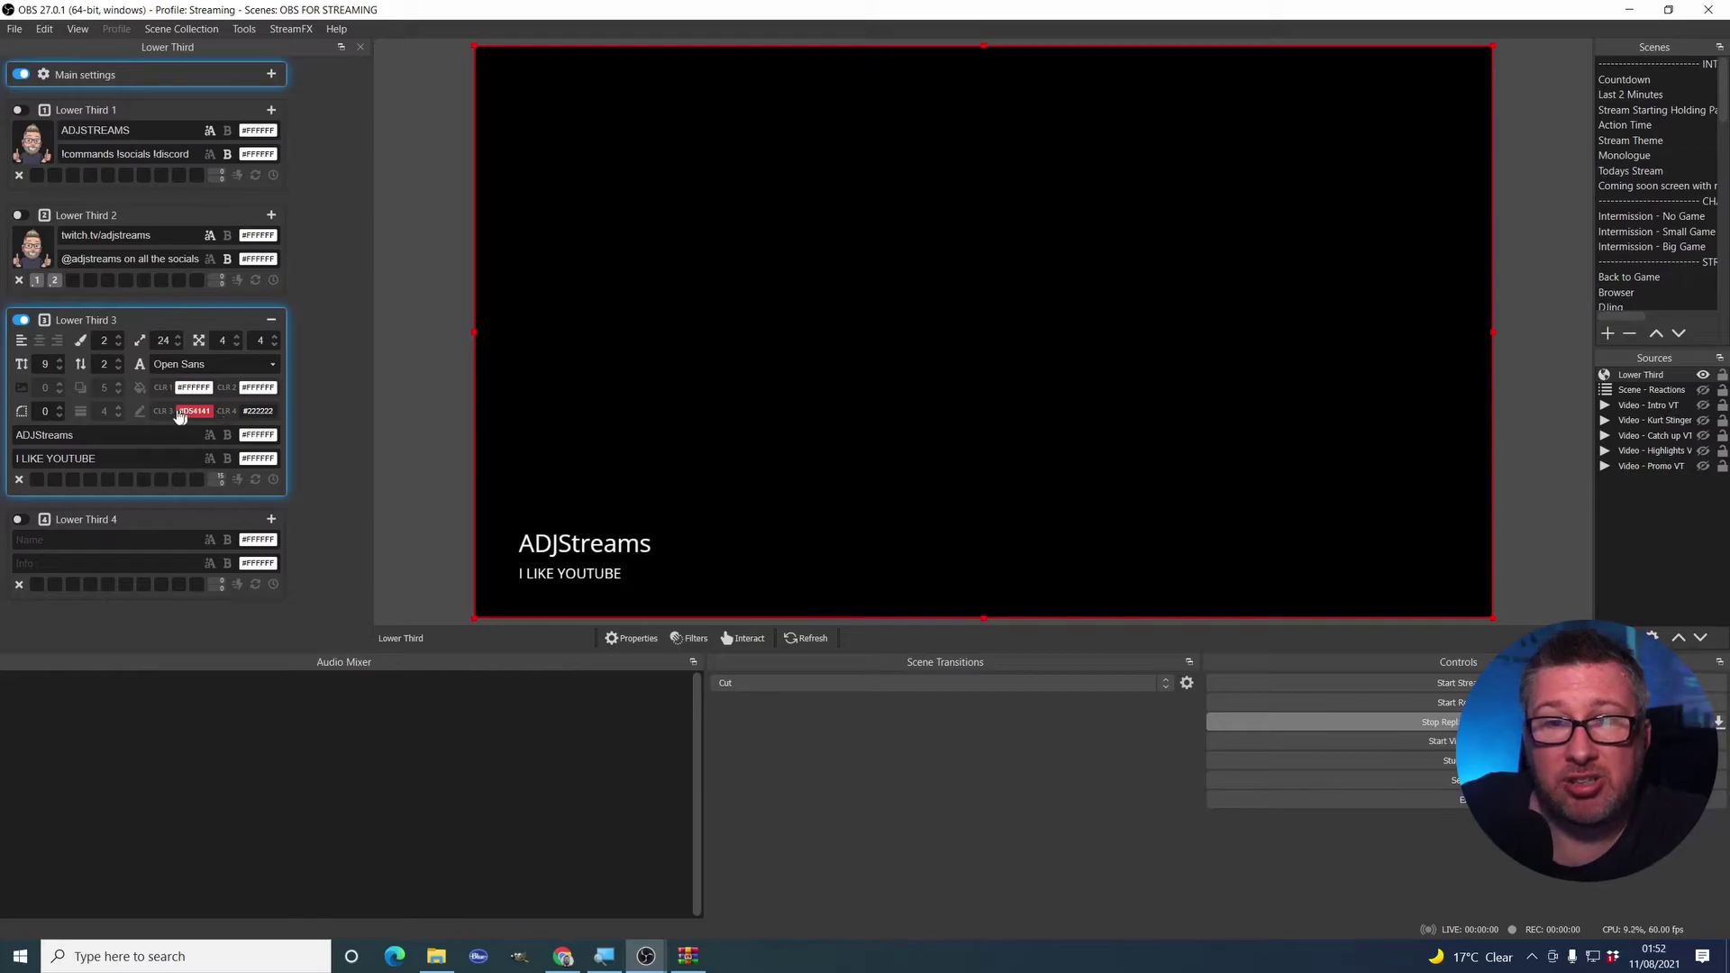
{"action": "left_click", "coordinate": [140, 388]}
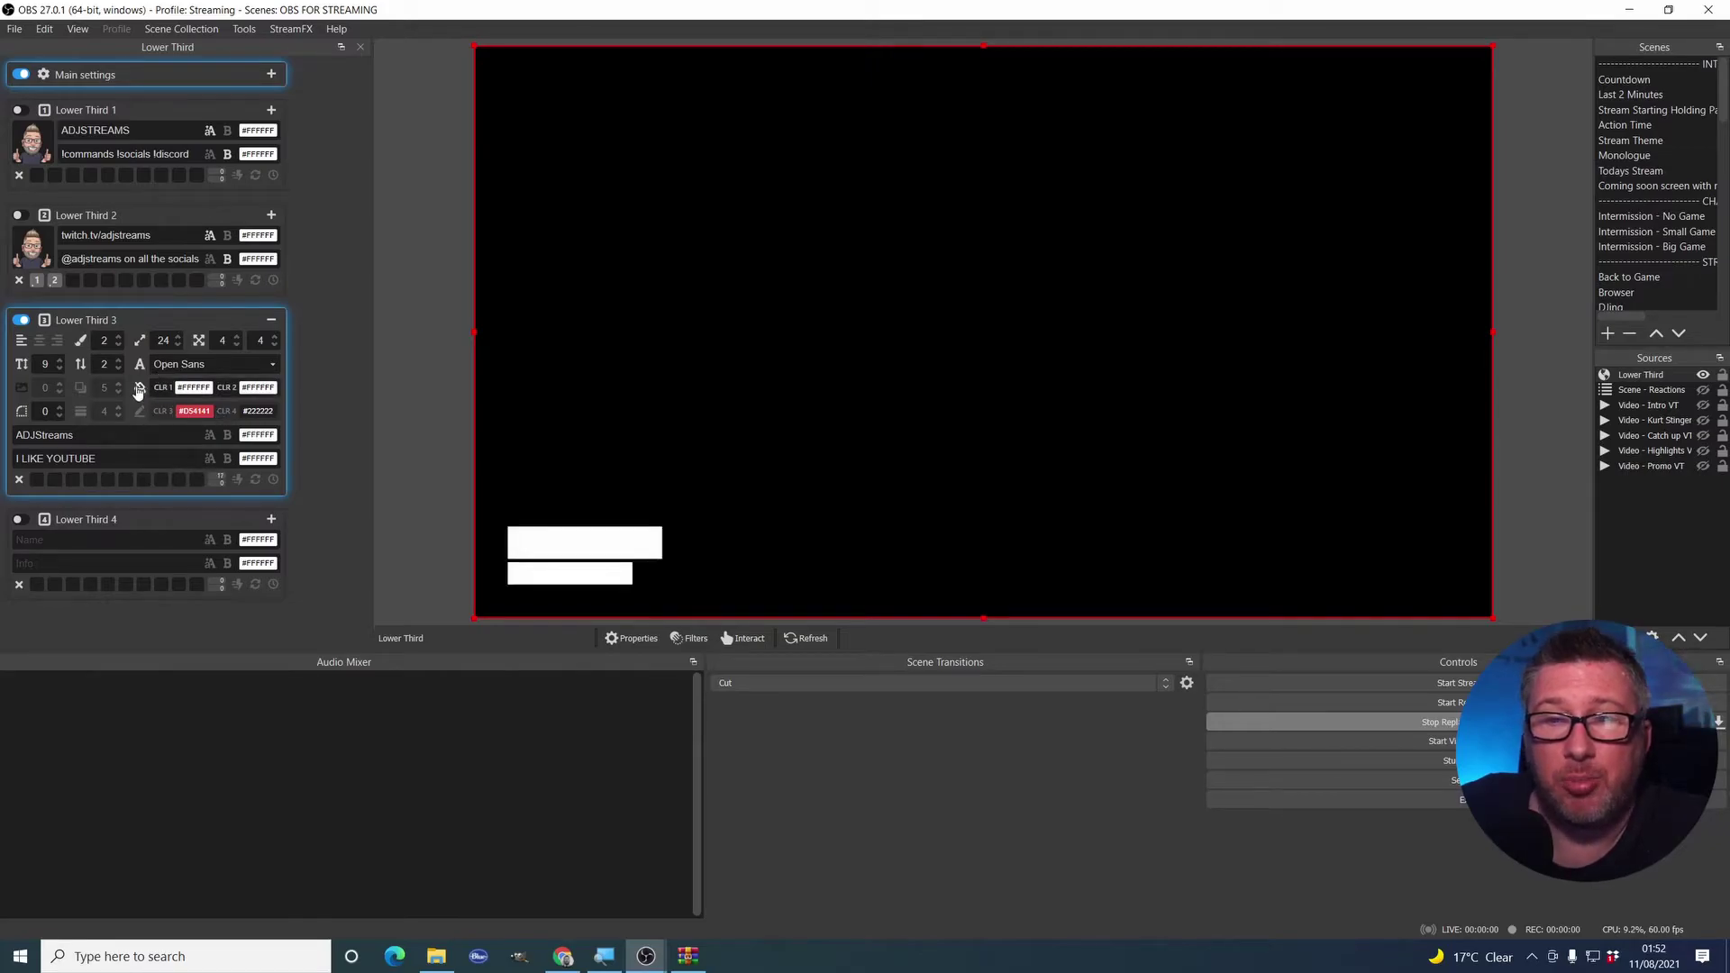
{"action": "left_click", "coordinate": [140, 389]}
{"action": "left_click", "coordinate": [140, 389]}
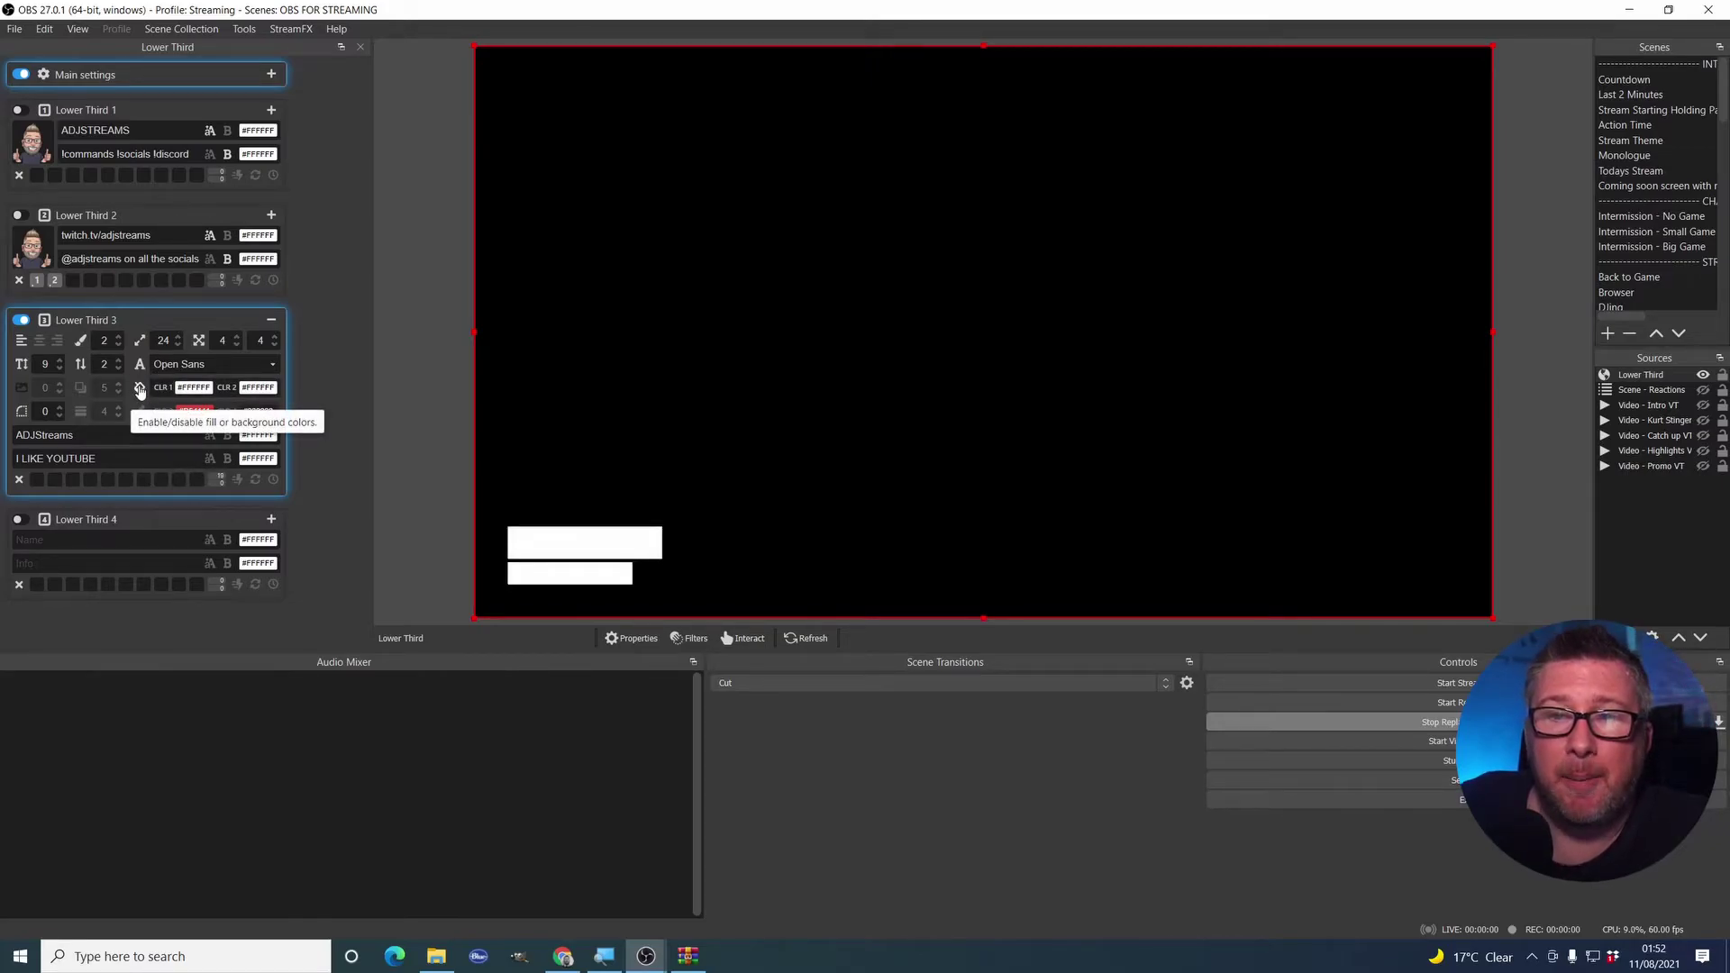
{"action": "left_click", "coordinate": [194, 411]}
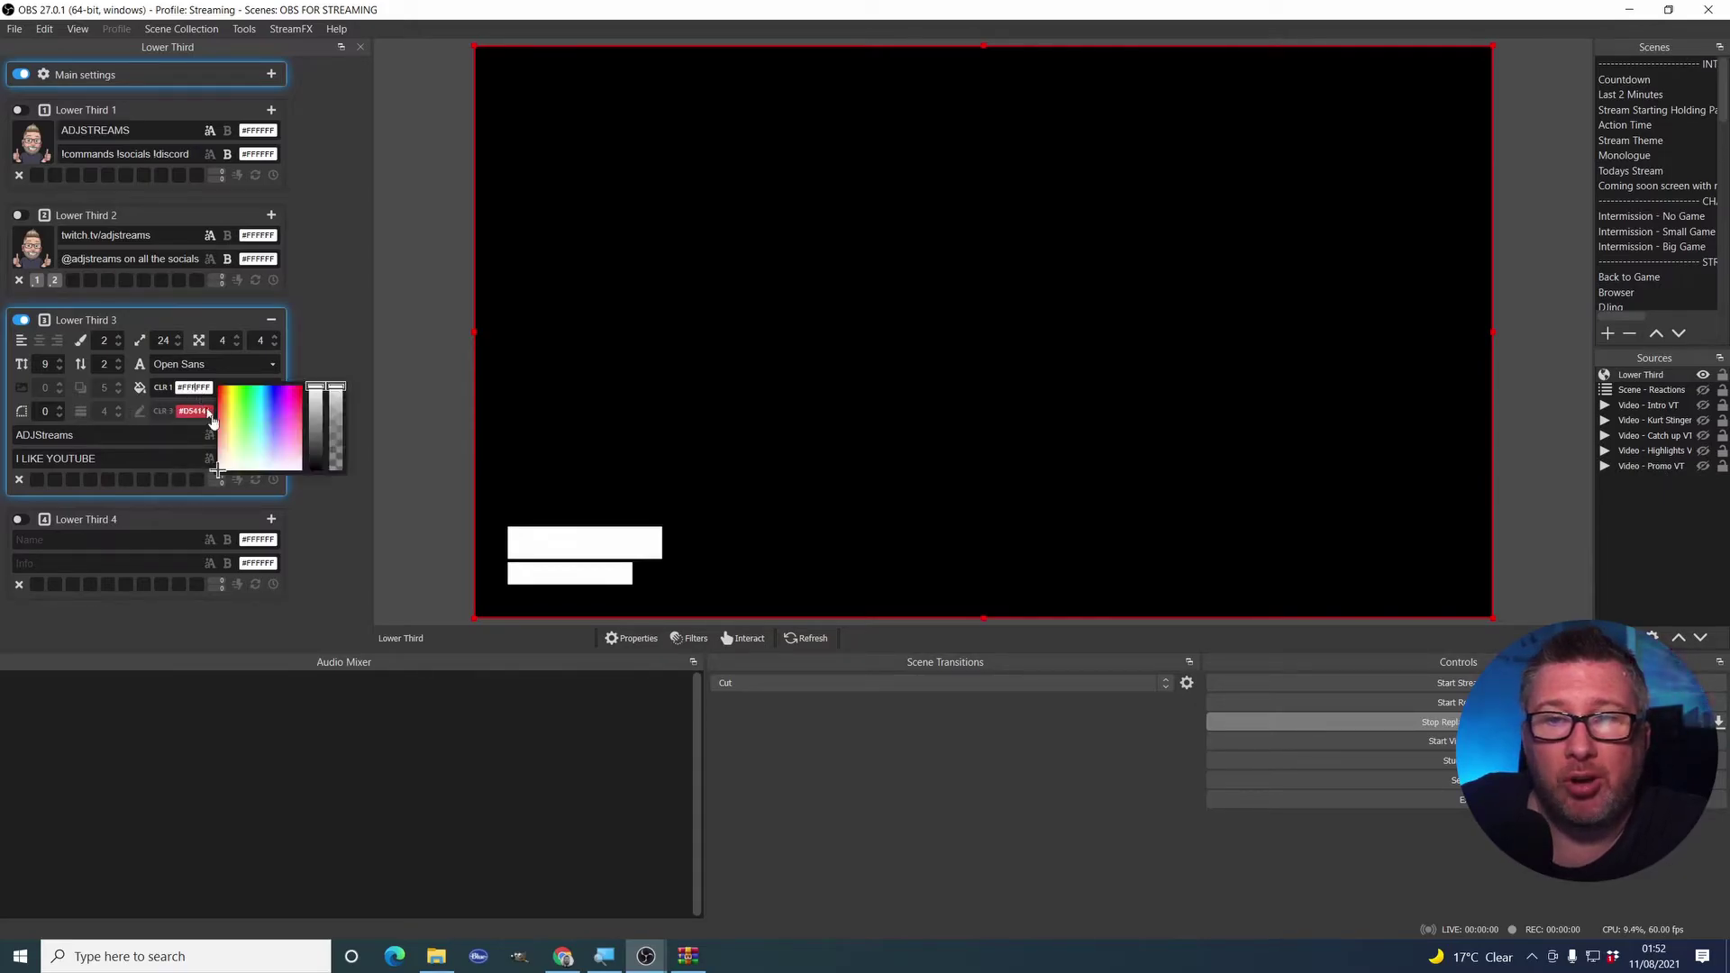
{"action": "left_click", "coordinate": [270, 385]}
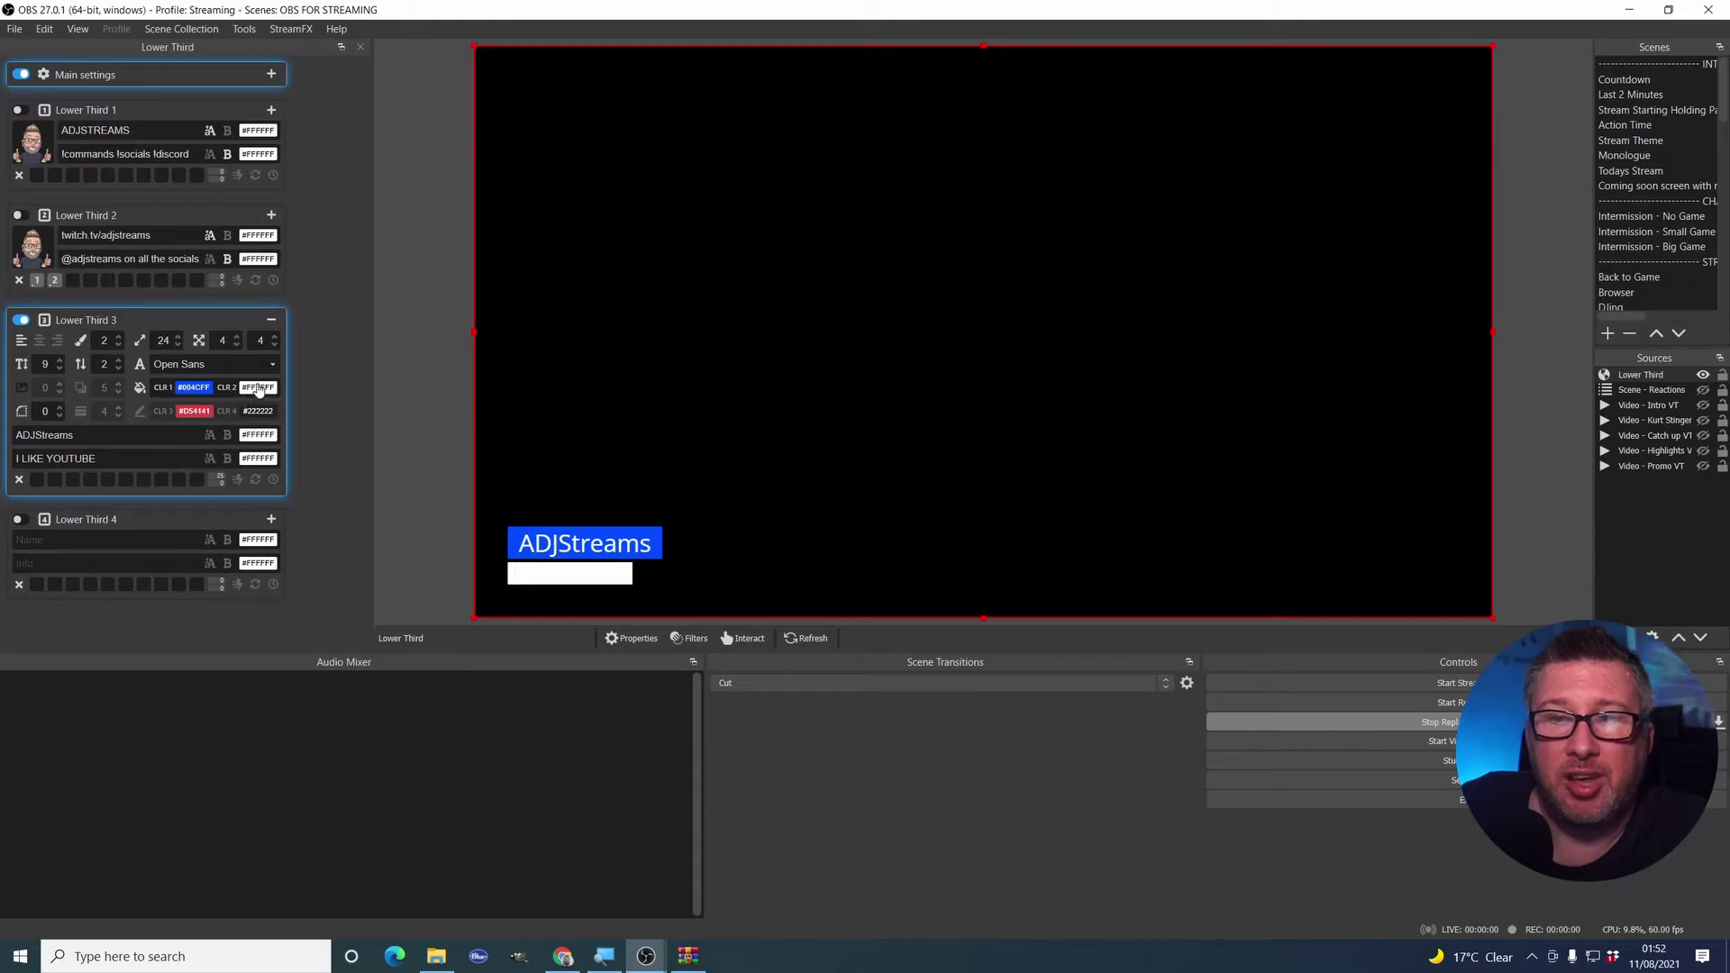
{"action": "left_click", "coordinate": [259, 389]}
{"action": "left_click", "coordinate": [182, 389]}
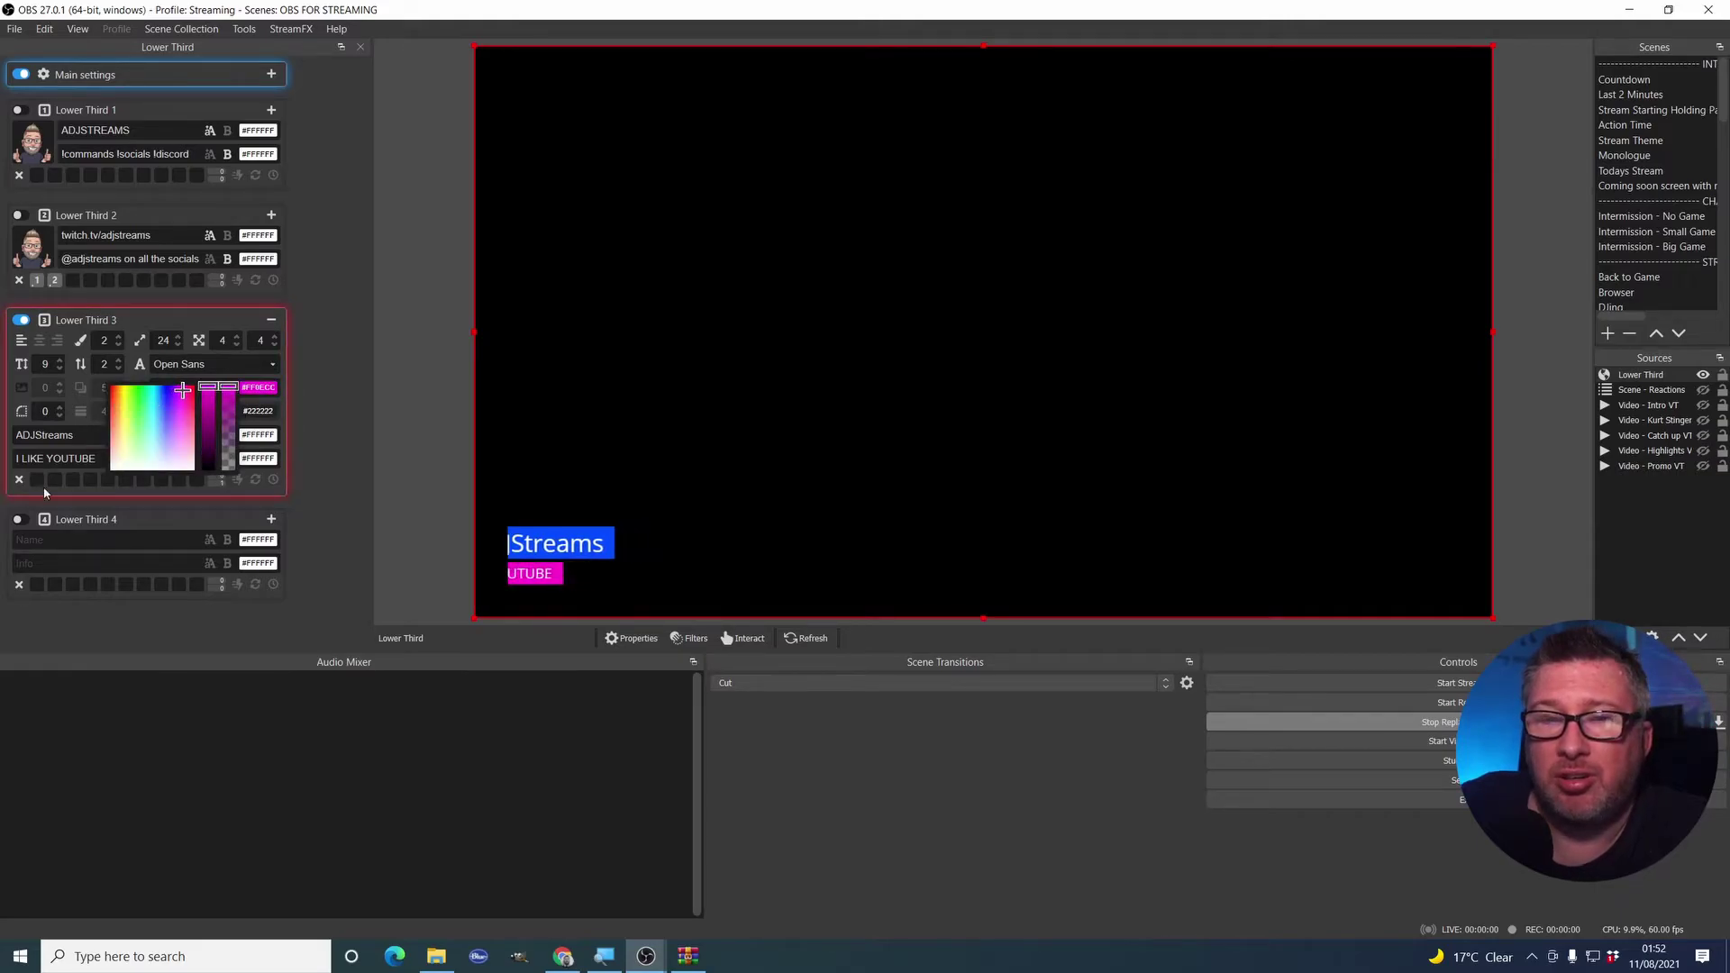
Raise Lower Third 3's size to 48
{"action": "left_click", "coordinate": [178, 339]}
{"action": "left_click", "coordinate": [179, 338]}
{"action": "left_click", "coordinate": [178, 339]}
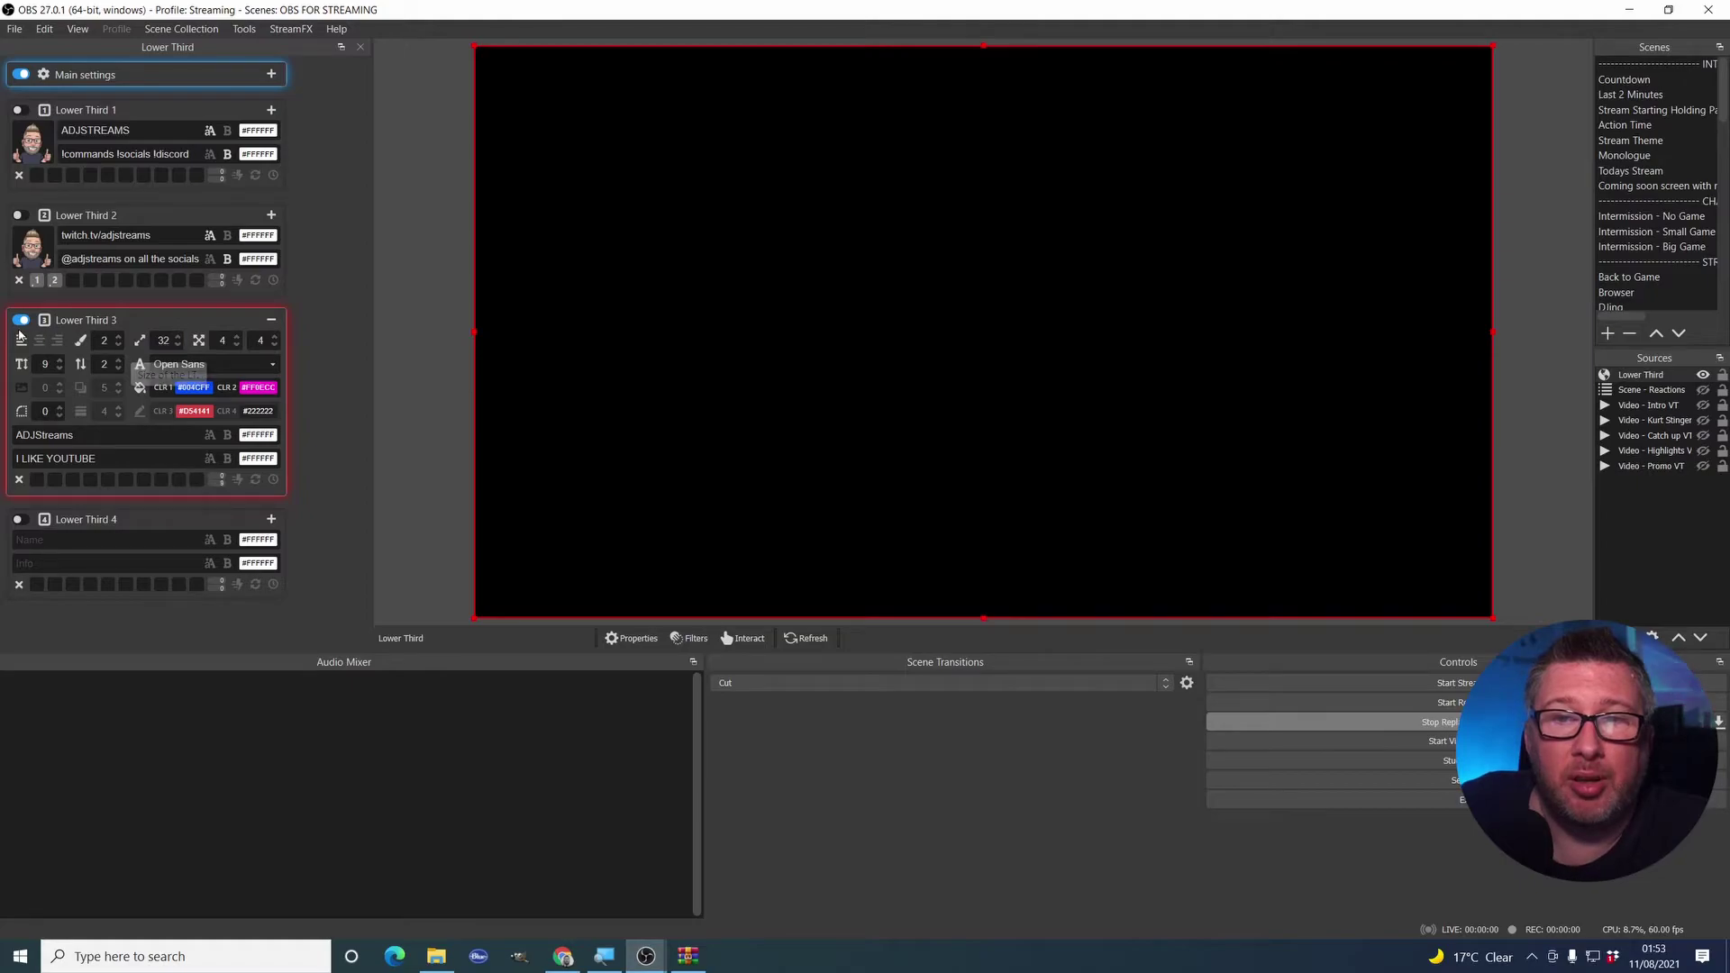
{"action": "left_click", "coordinate": [20, 321]}
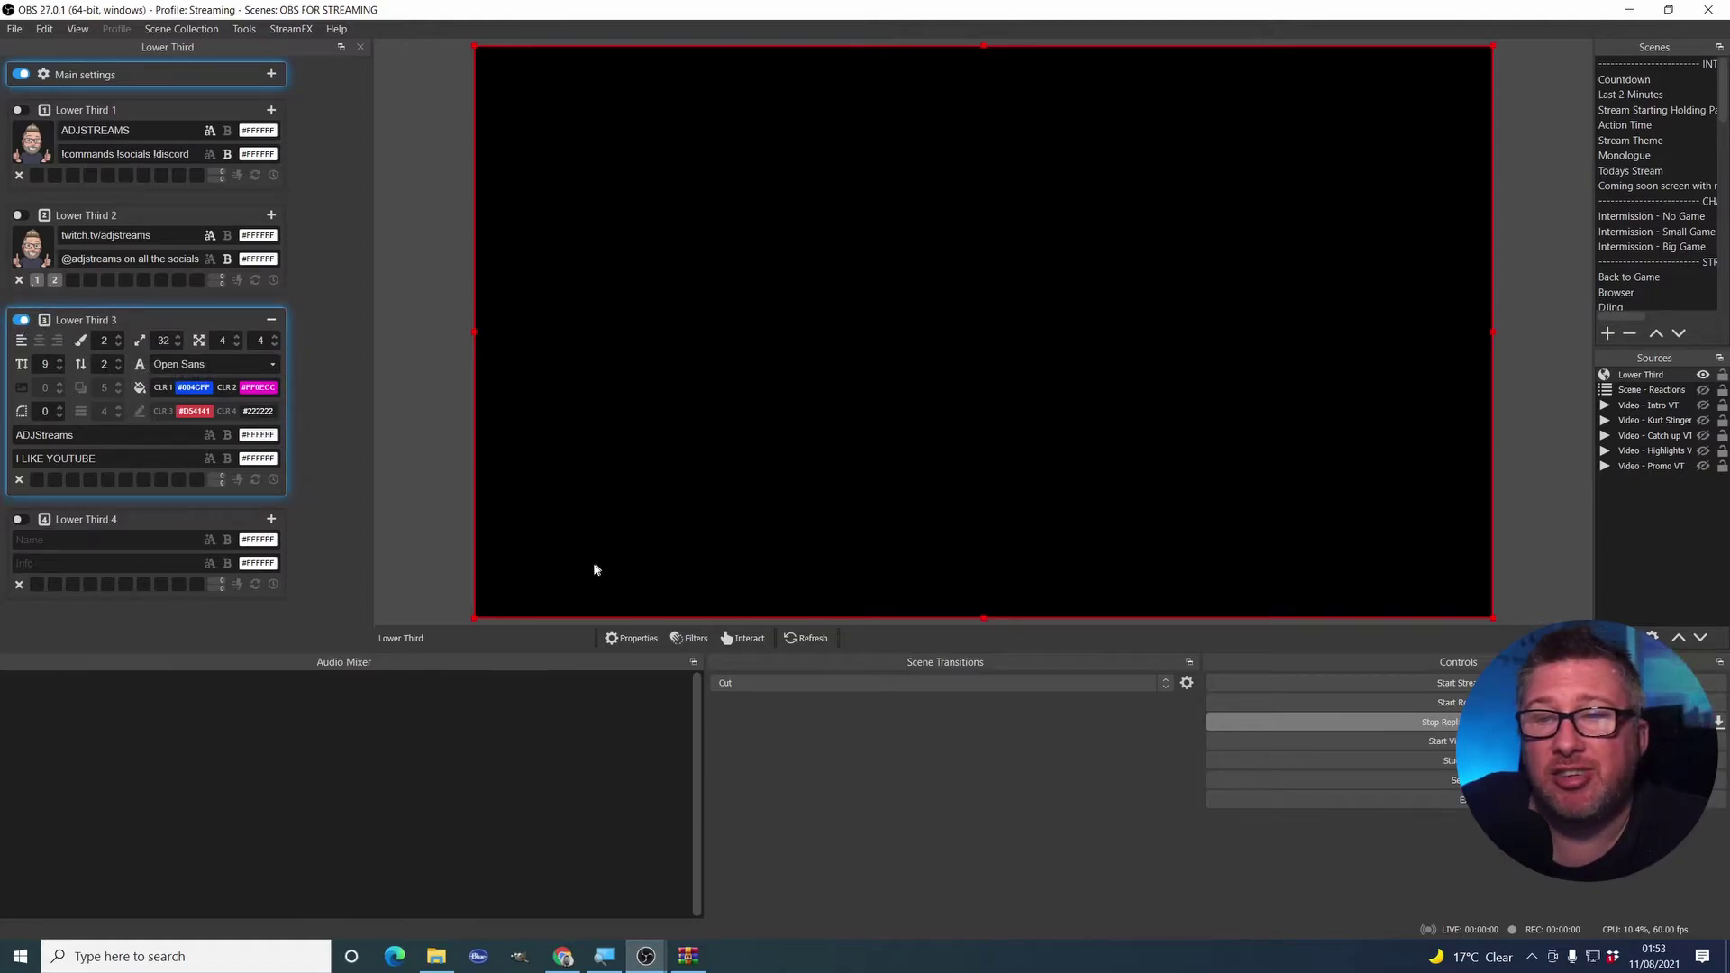
{"action": "left_click", "coordinate": [177, 339]}
{"action": "left_click", "coordinate": [176, 338]}
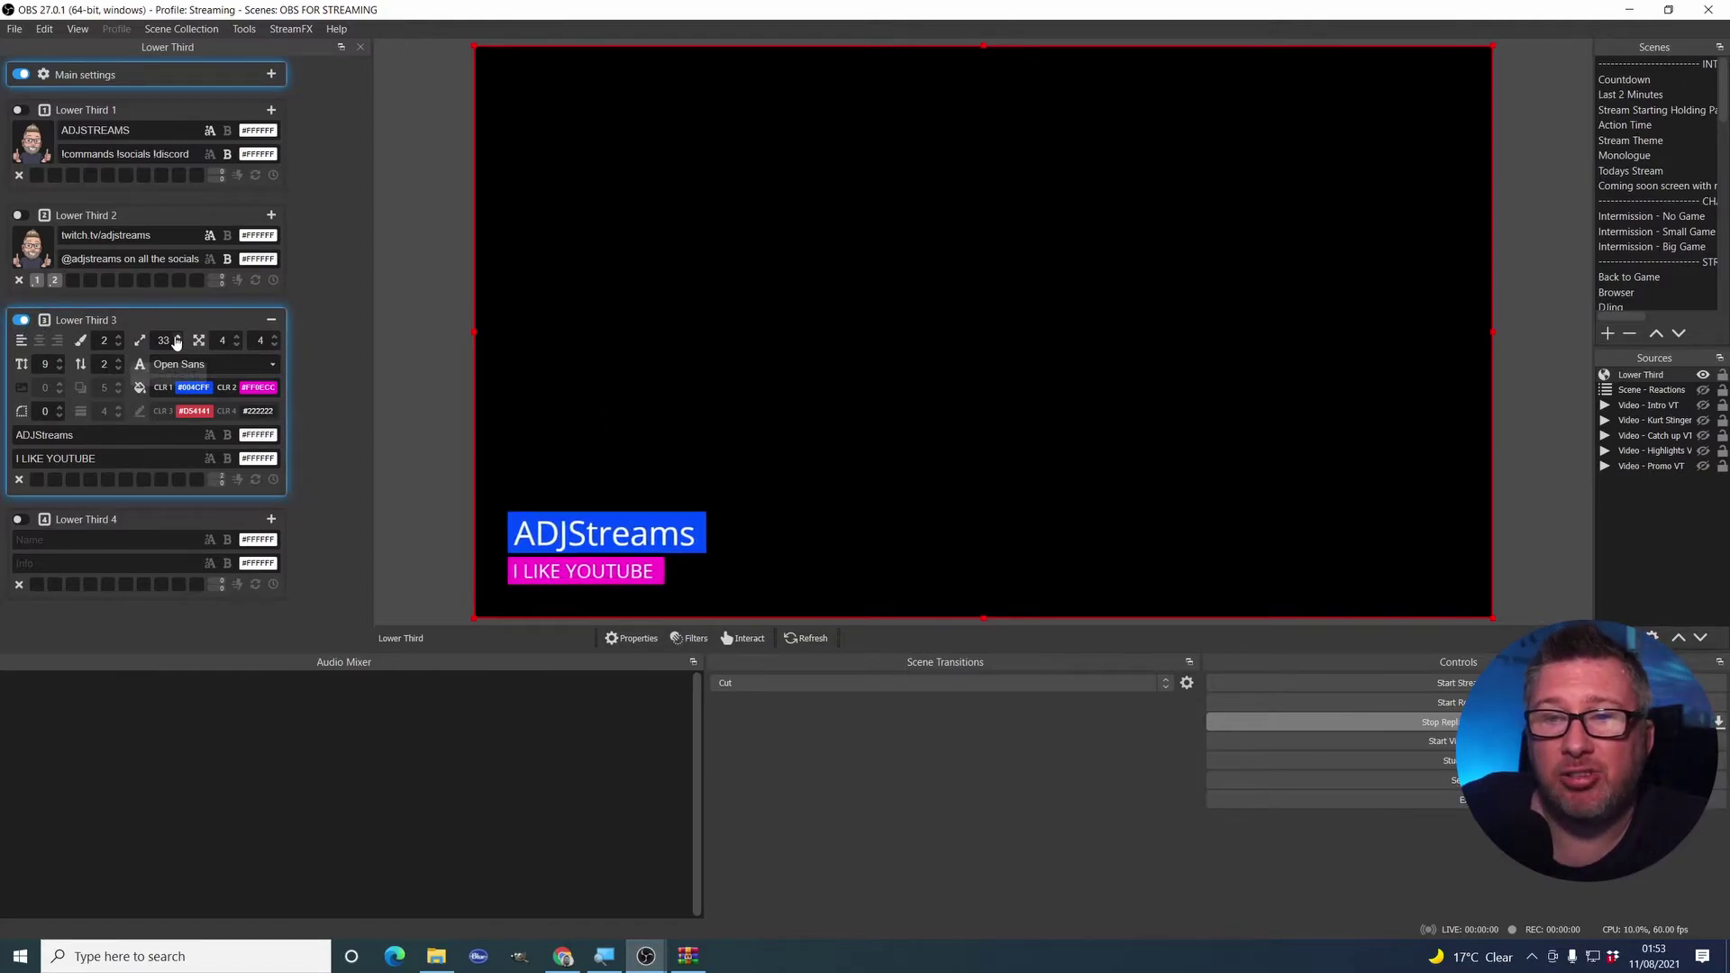
{"action": "left_click", "coordinate": [177, 339]}
{"action": "left_click", "coordinate": [177, 339]}
{"action": "left_click", "coordinate": [177, 339]}
{"action": "left_click", "coordinate": [177, 339]}
{"action": "left_click", "coordinate": [177, 339]}
{"action": "left_click", "coordinate": [176, 338]}
{"action": "left_click", "coordinate": [177, 339]}
{"action": "left_click", "coordinate": [176, 339]}
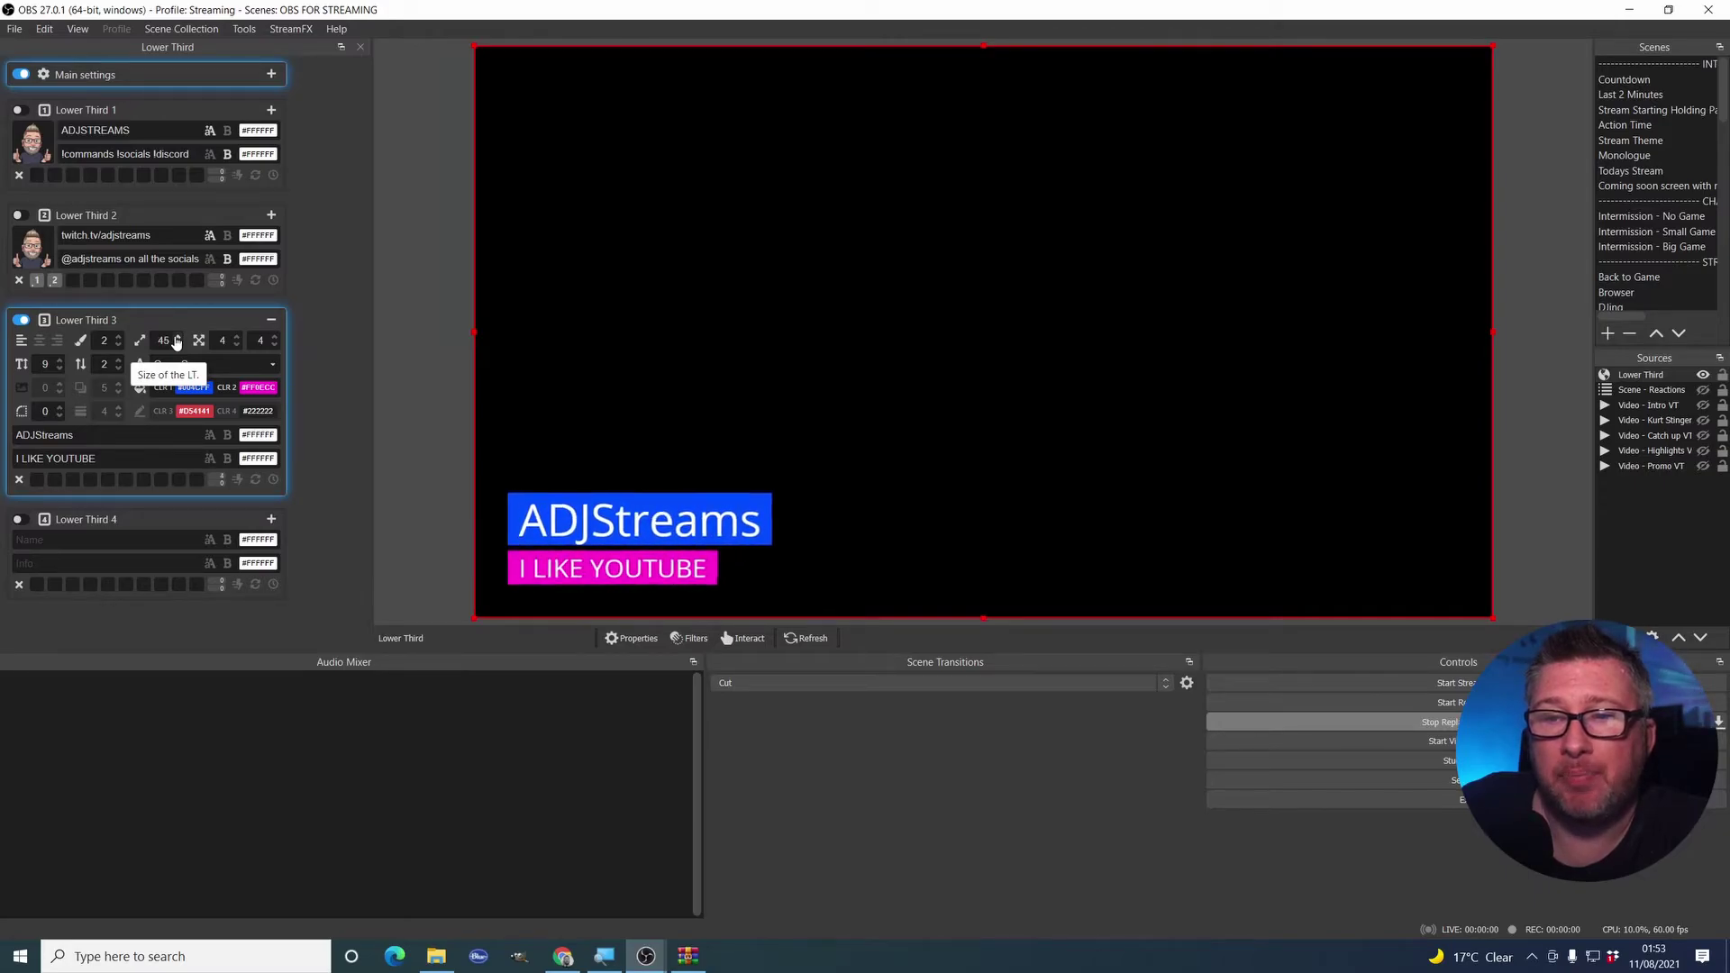
{"action": "left_click", "coordinate": [177, 339]}
{"action": "left_click", "coordinate": [176, 338]}
{"action": "left_click", "coordinate": [177, 339]}
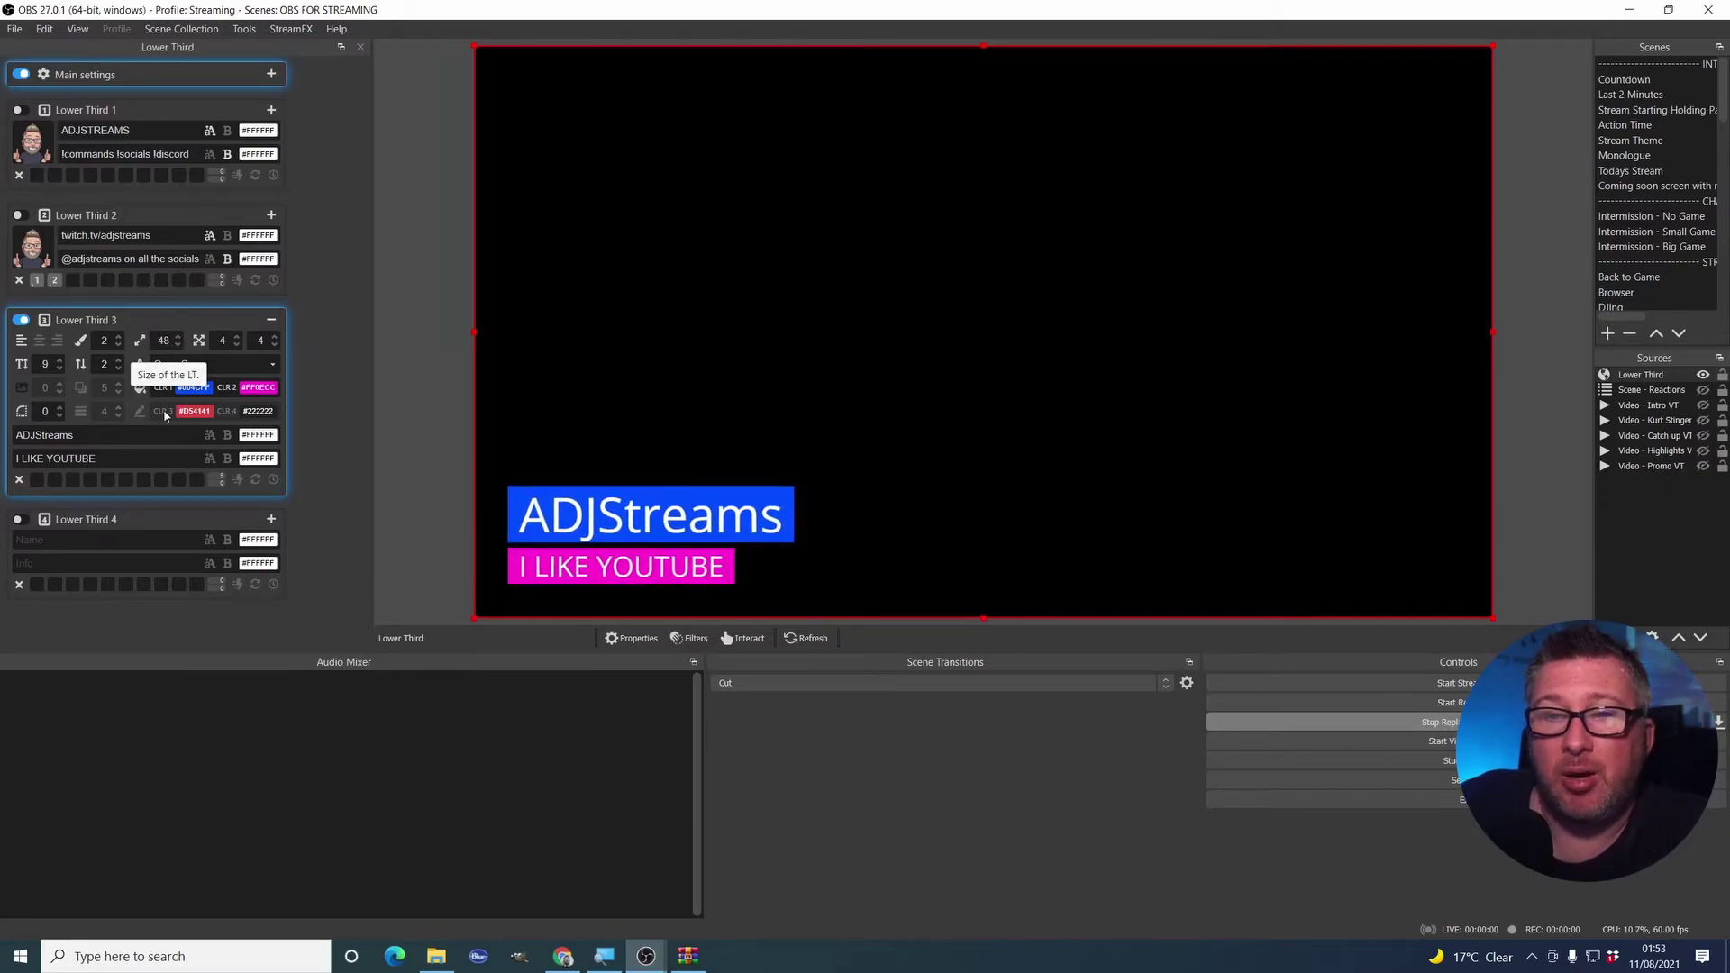
Try styles 1 and 2, then settle on style 3 with the logo square
{"action": "left_click", "coordinate": [118, 344]}
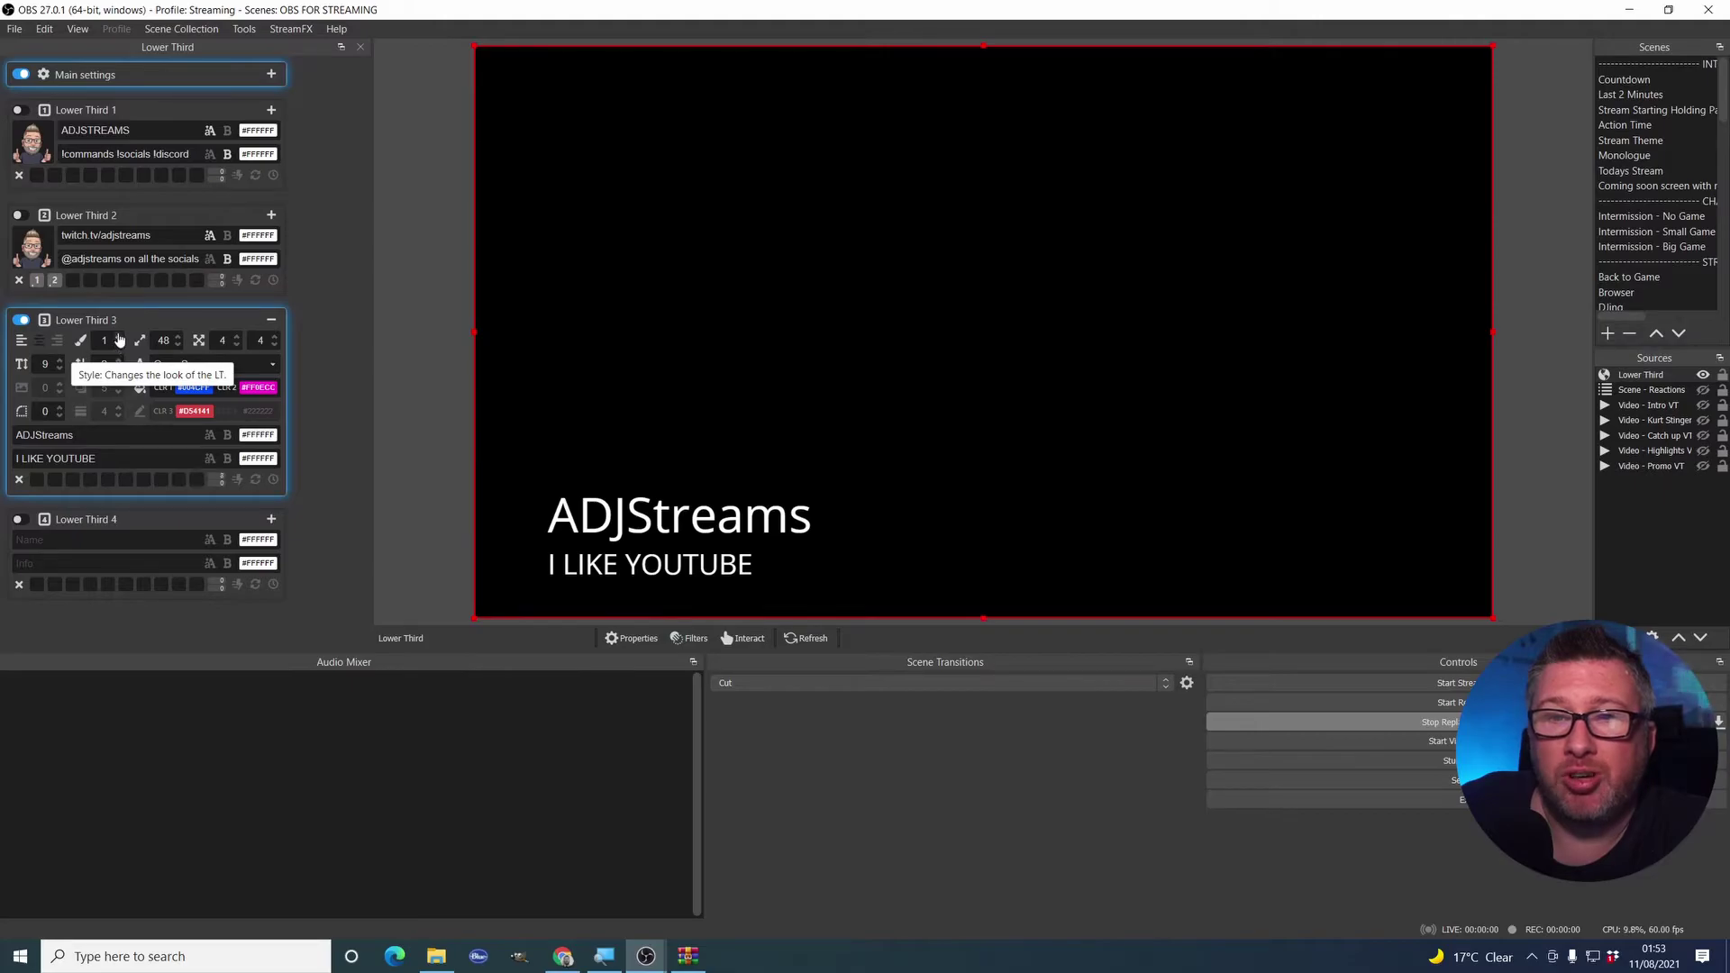
{"action": "left_click", "coordinate": [119, 336]}
{"action": "left_click", "coordinate": [118, 345]}
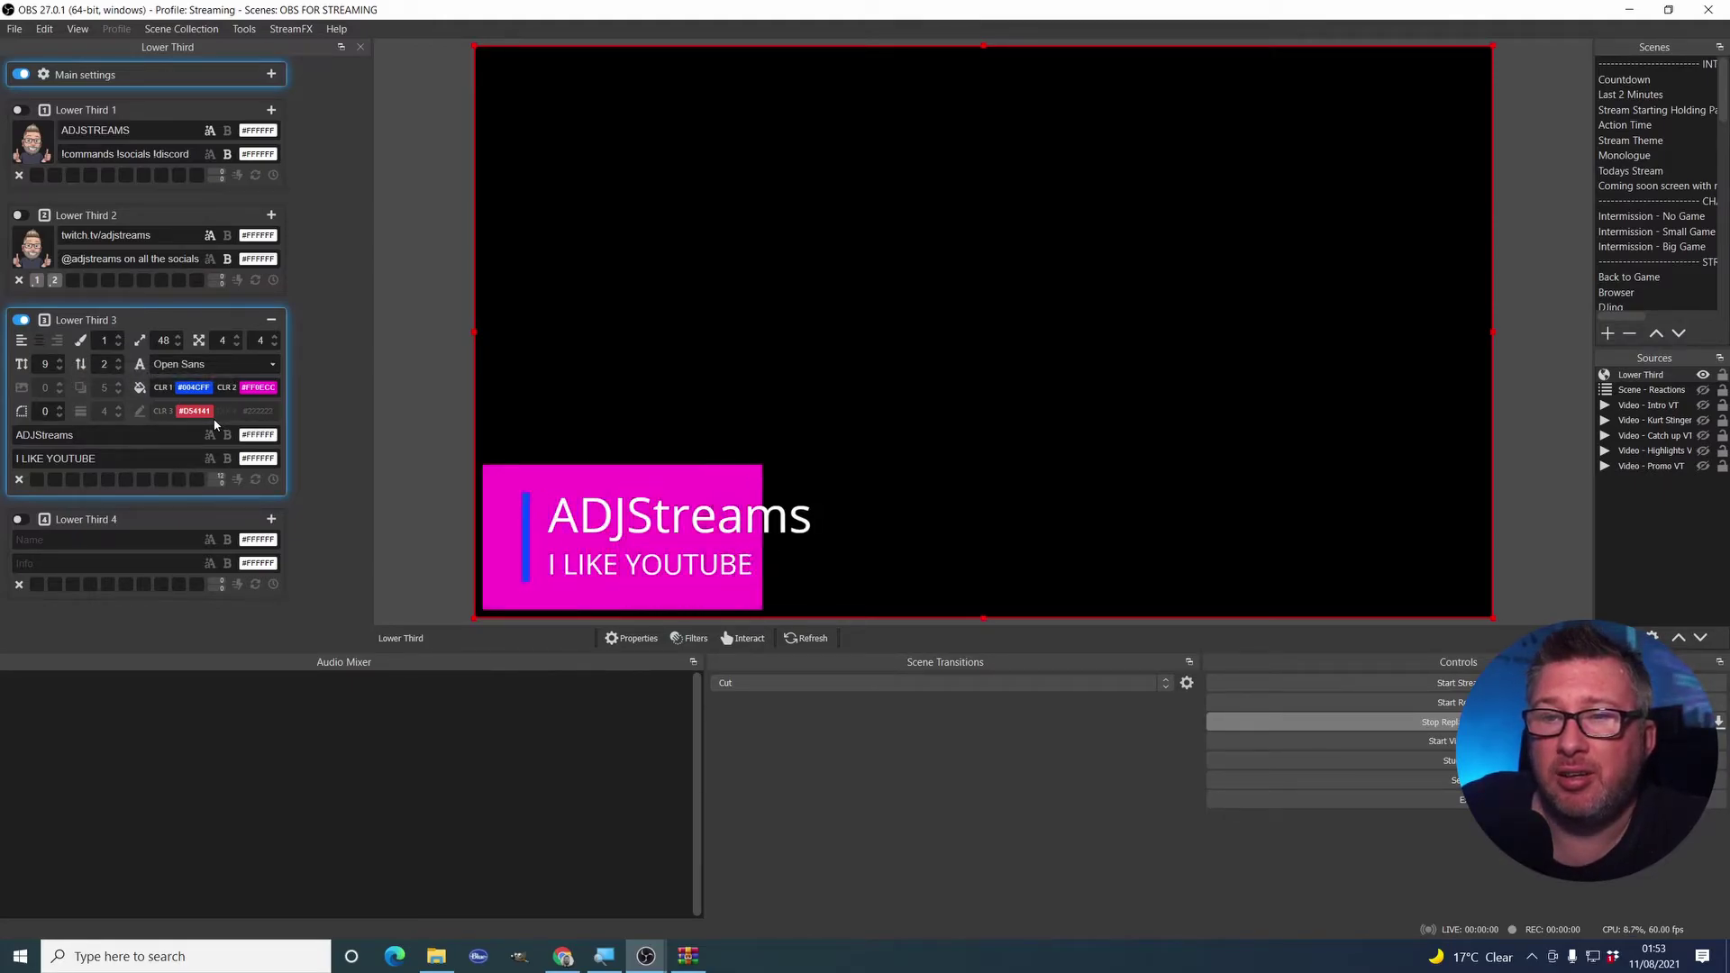
{"action": "left_click", "coordinate": [117, 339]}
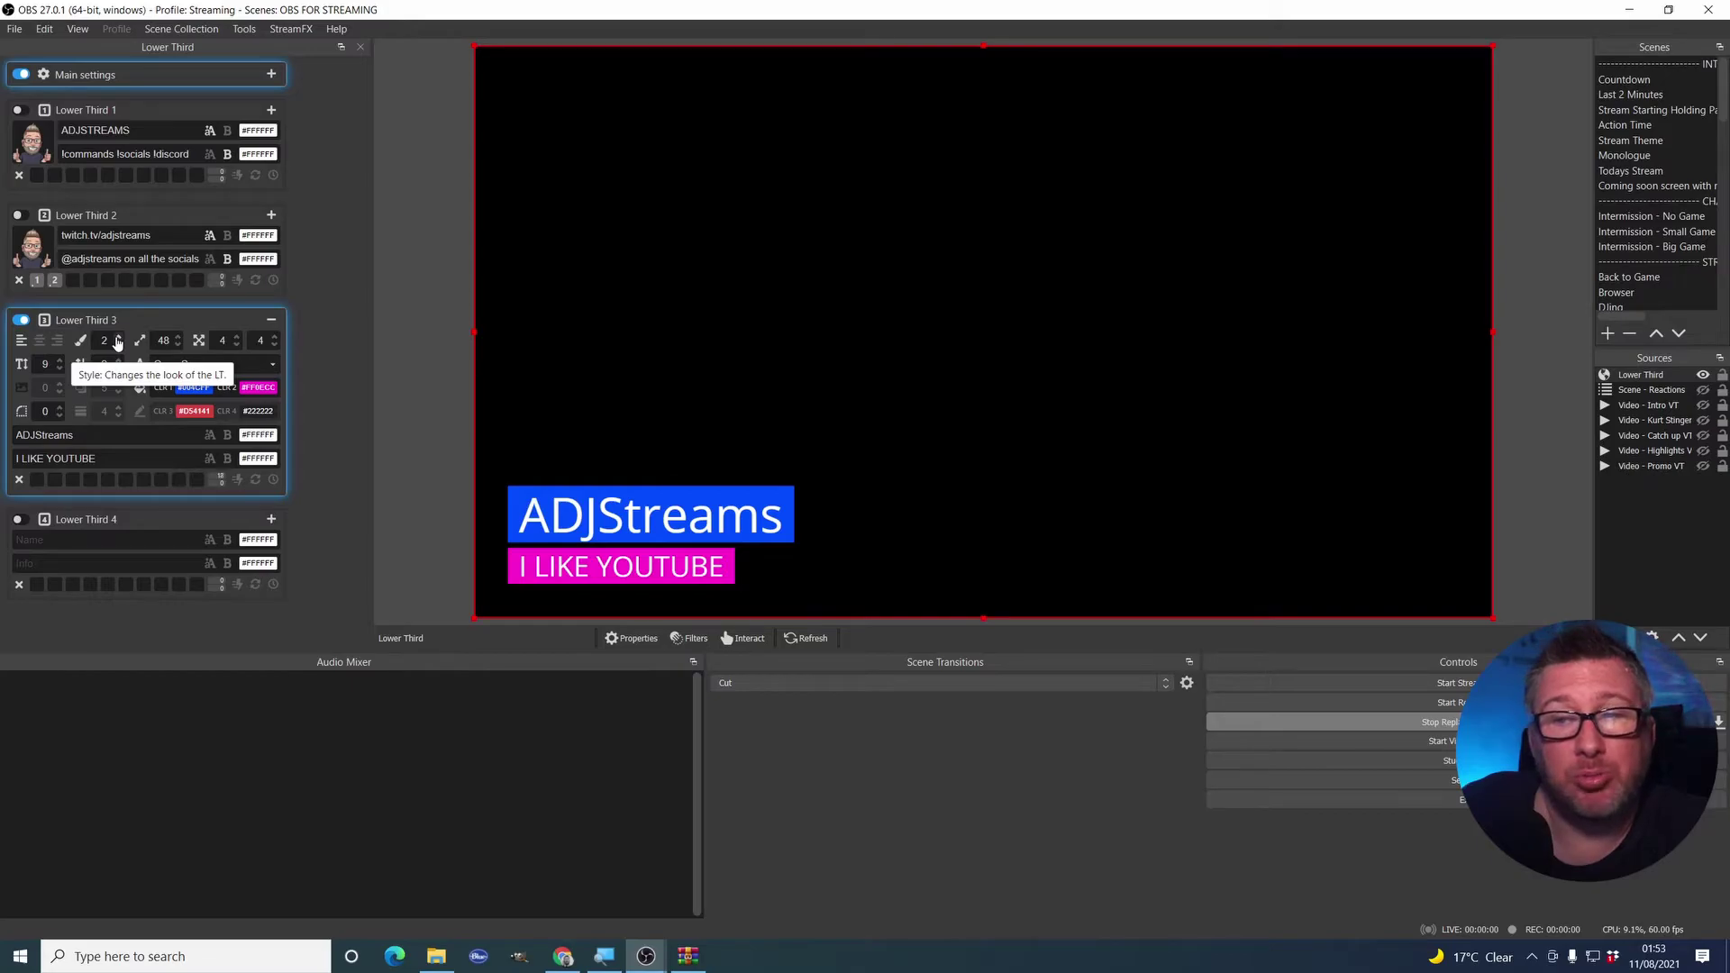
{"action": "left_click", "coordinate": [117, 339]}
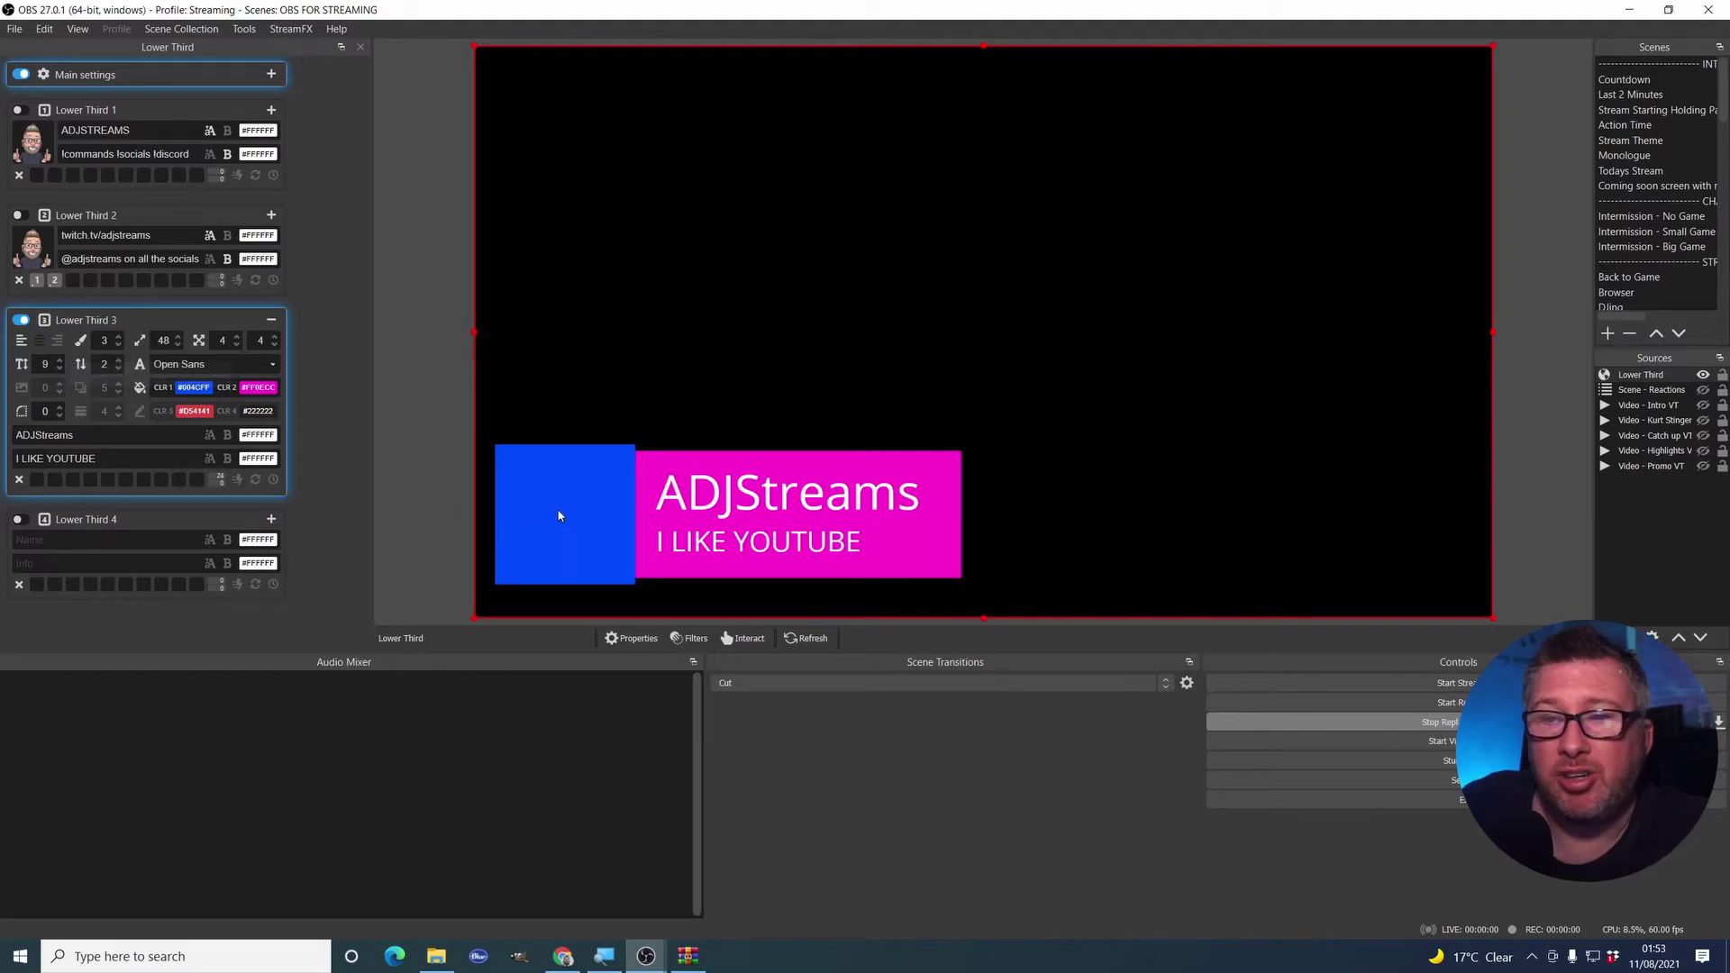
Enable Lower Third 3's logo and set it to logo_1.png from the logos folder, keeping Open Sans
{"action": "left_click", "coordinate": [21, 387]}
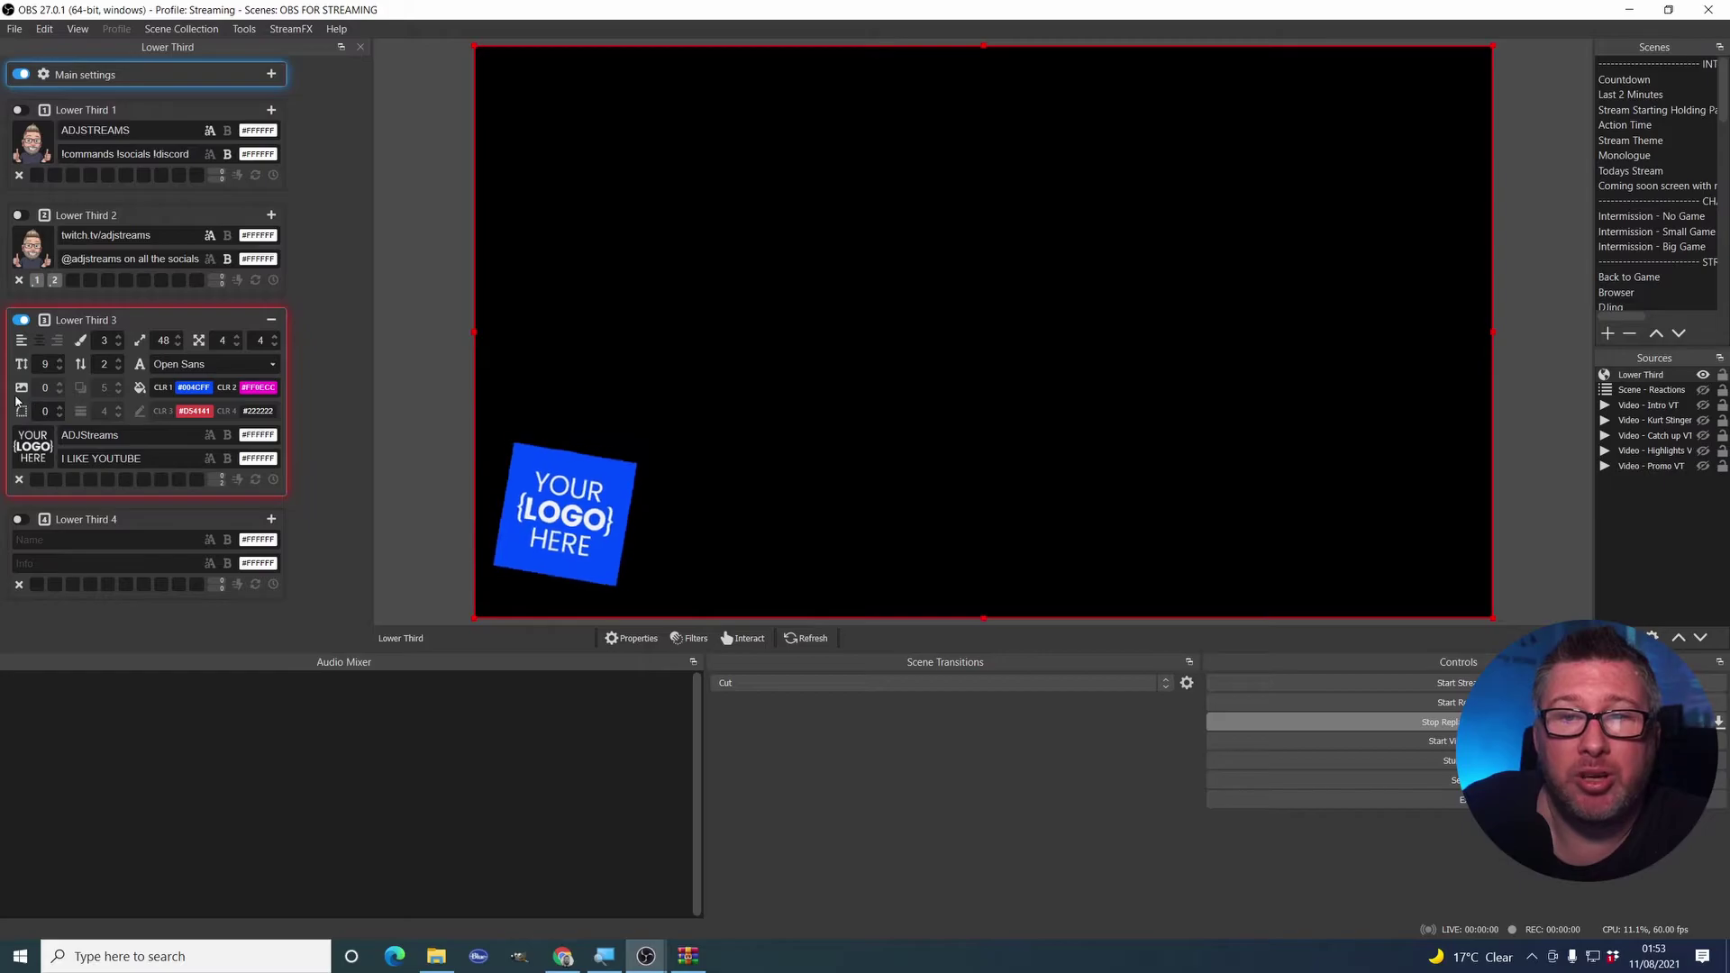
{"action": "left_click", "coordinate": [30, 446]}
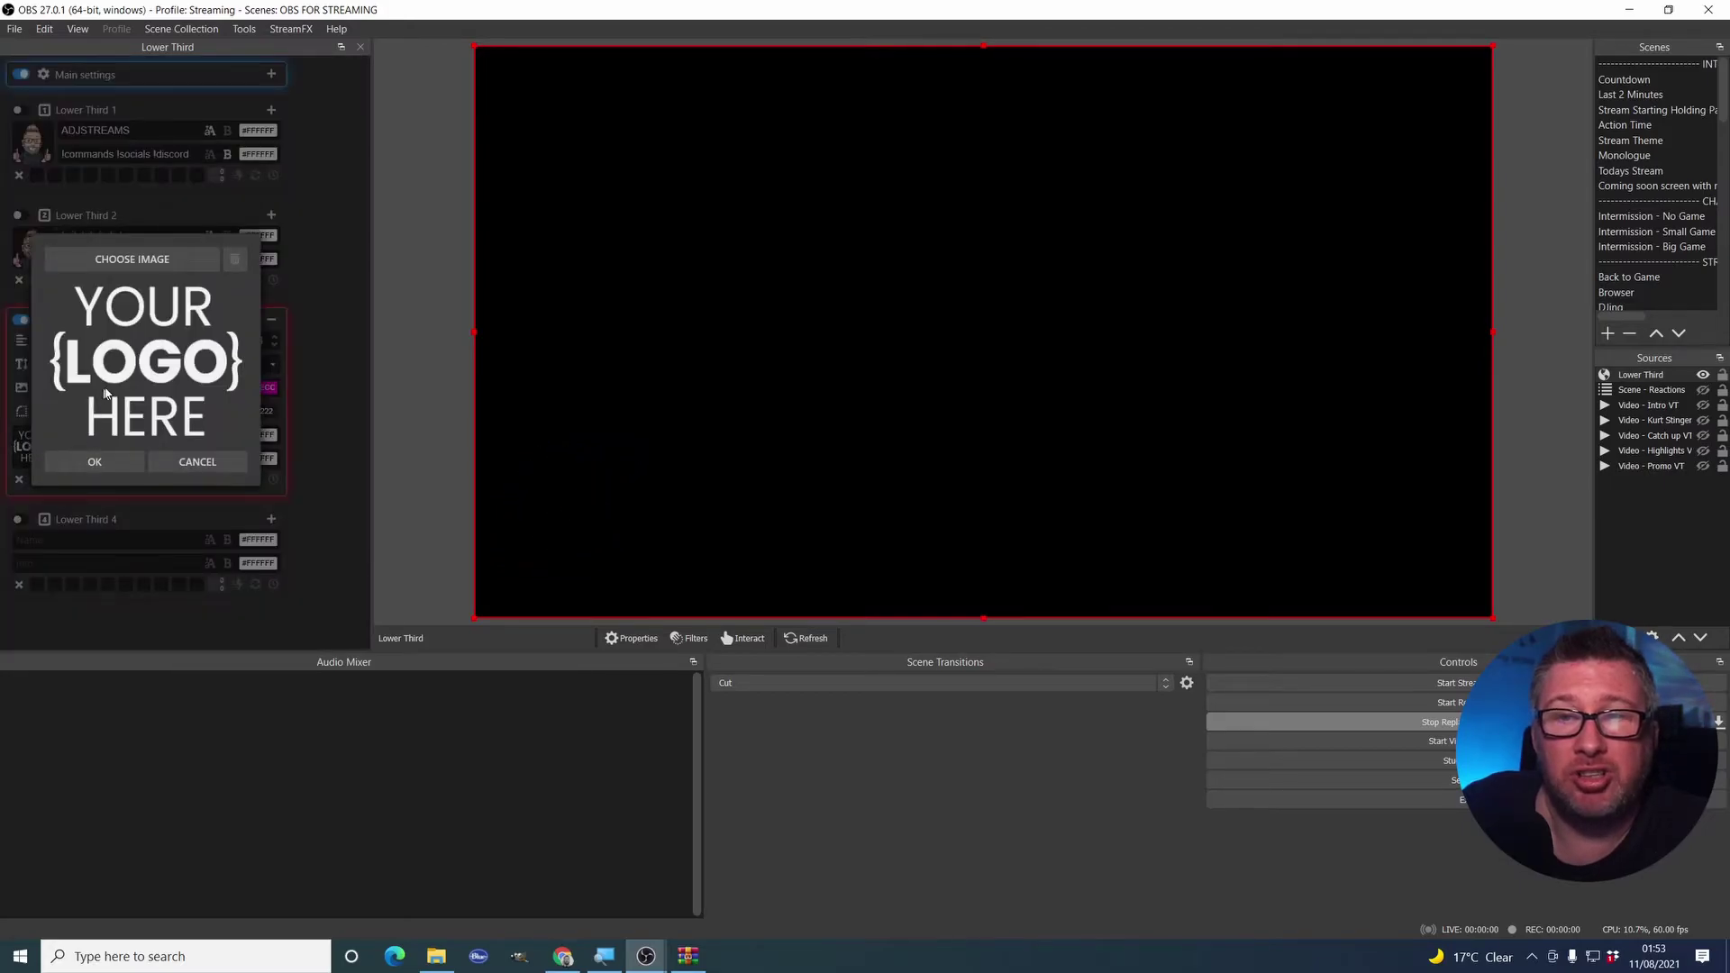
{"action": "left_click", "coordinate": [114, 268]}
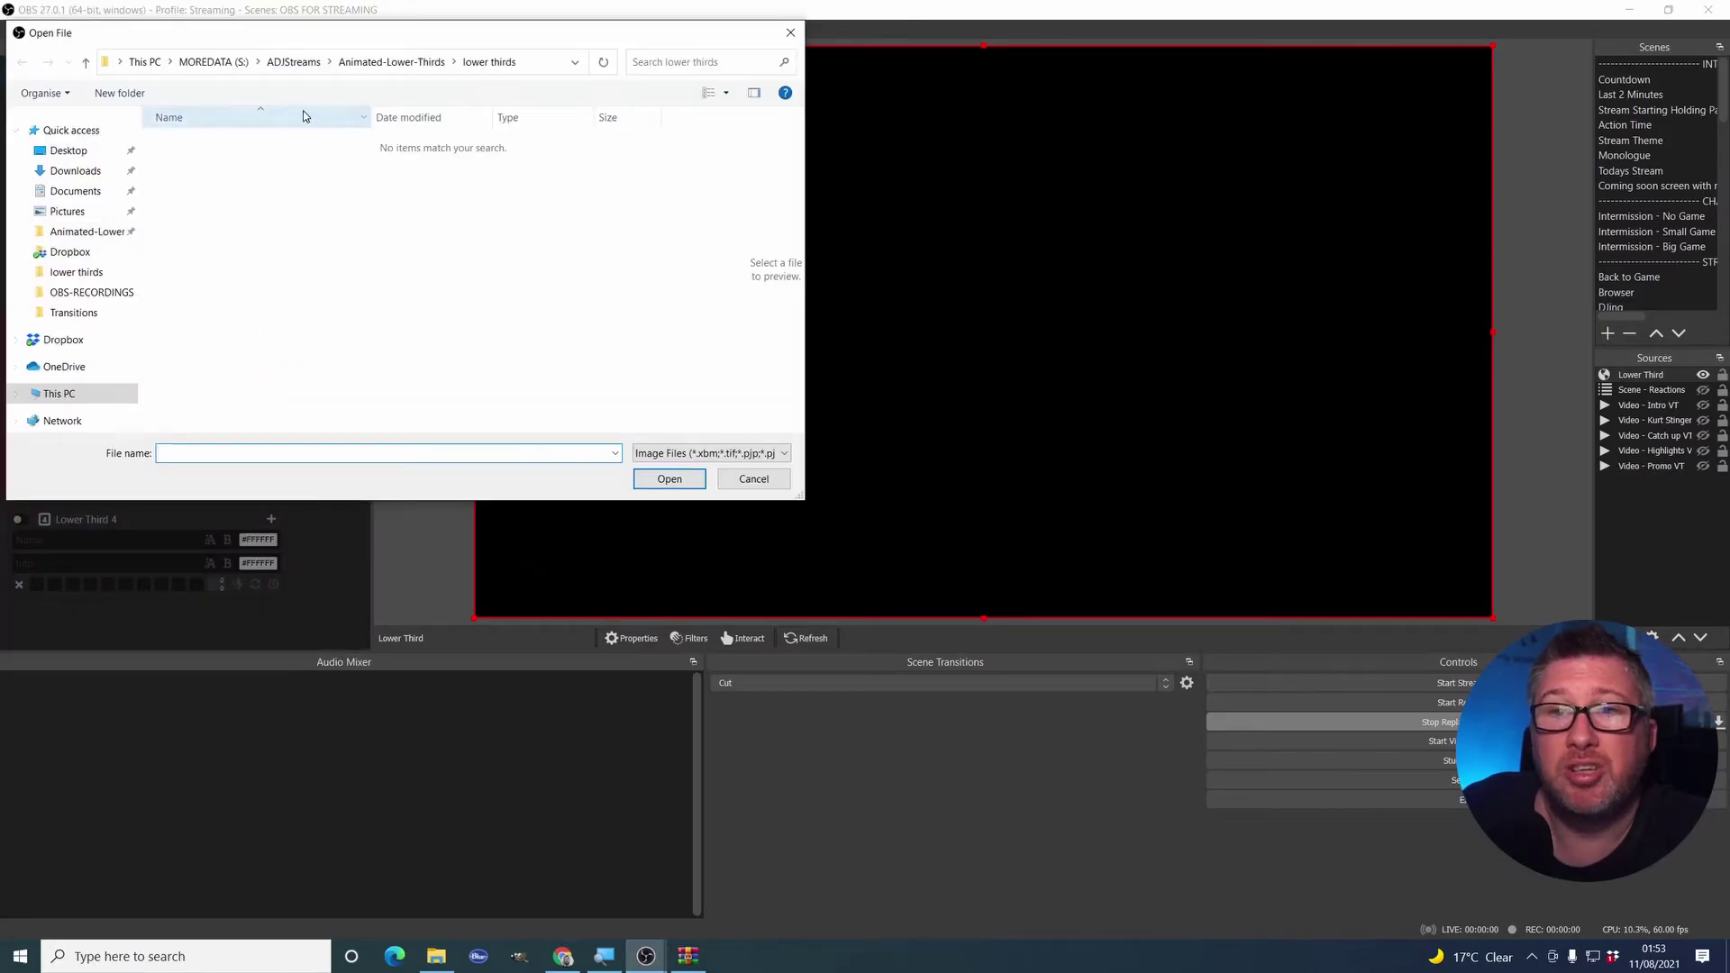
{"action": "left_click", "coordinate": [403, 60]}
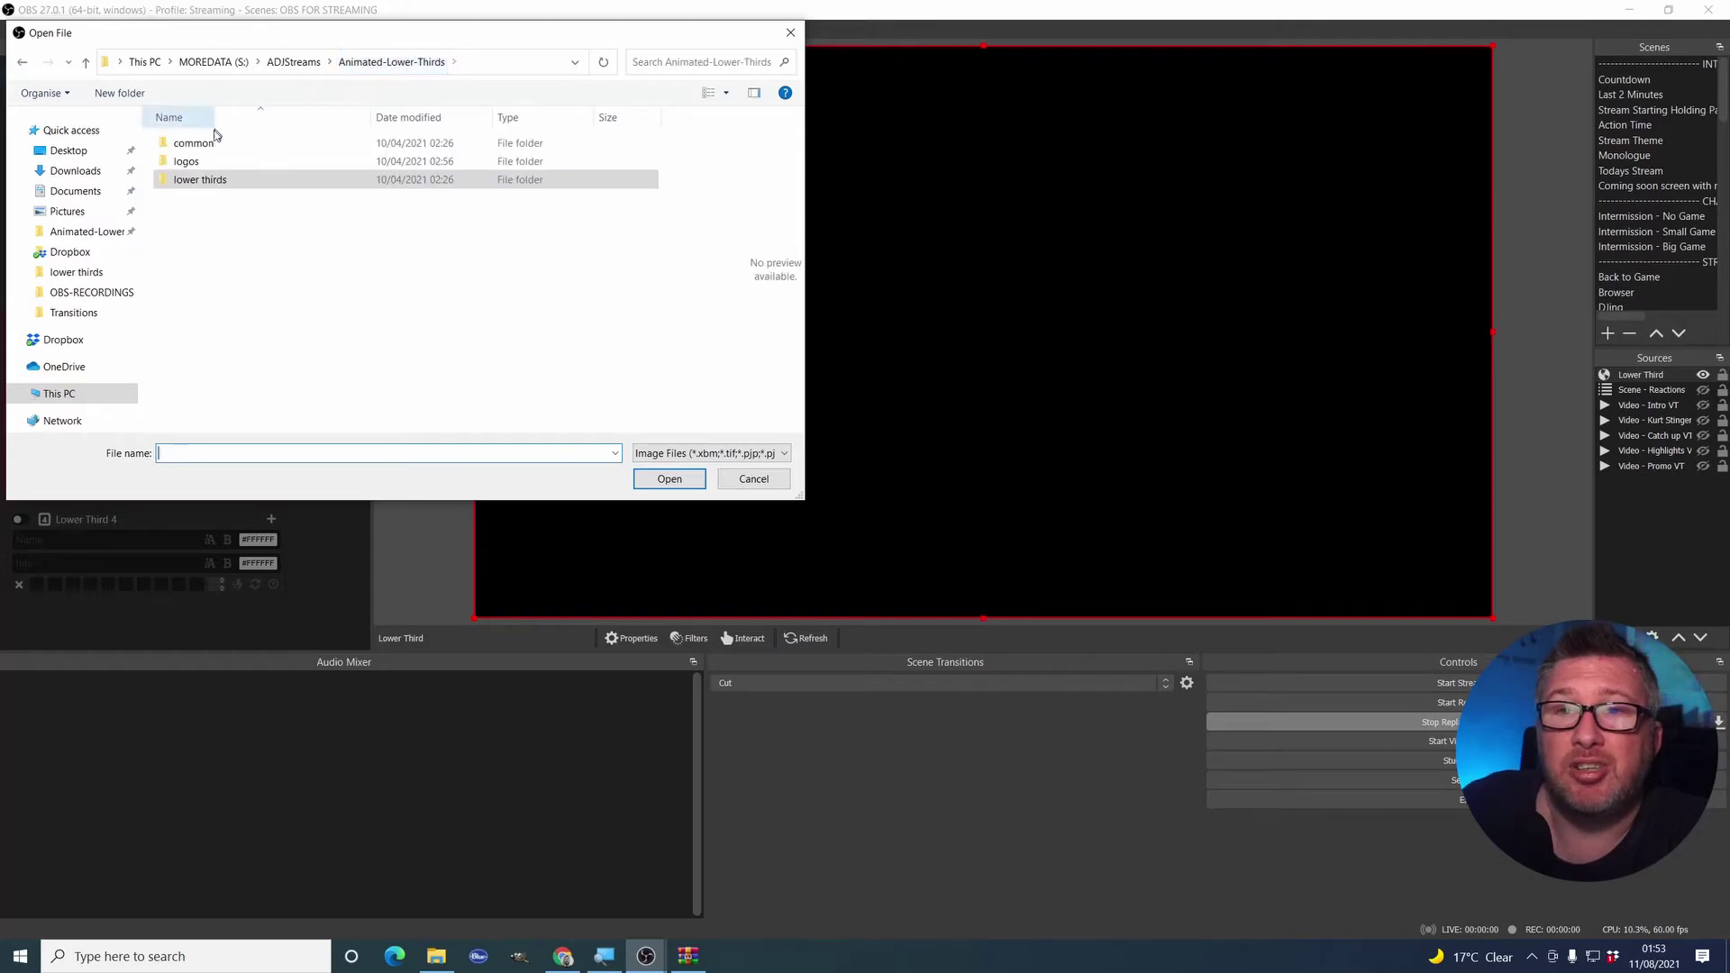
{"action": "double_click", "coordinate": [190, 159]}
{"action": "double_click", "coordinate": [196, 164]}
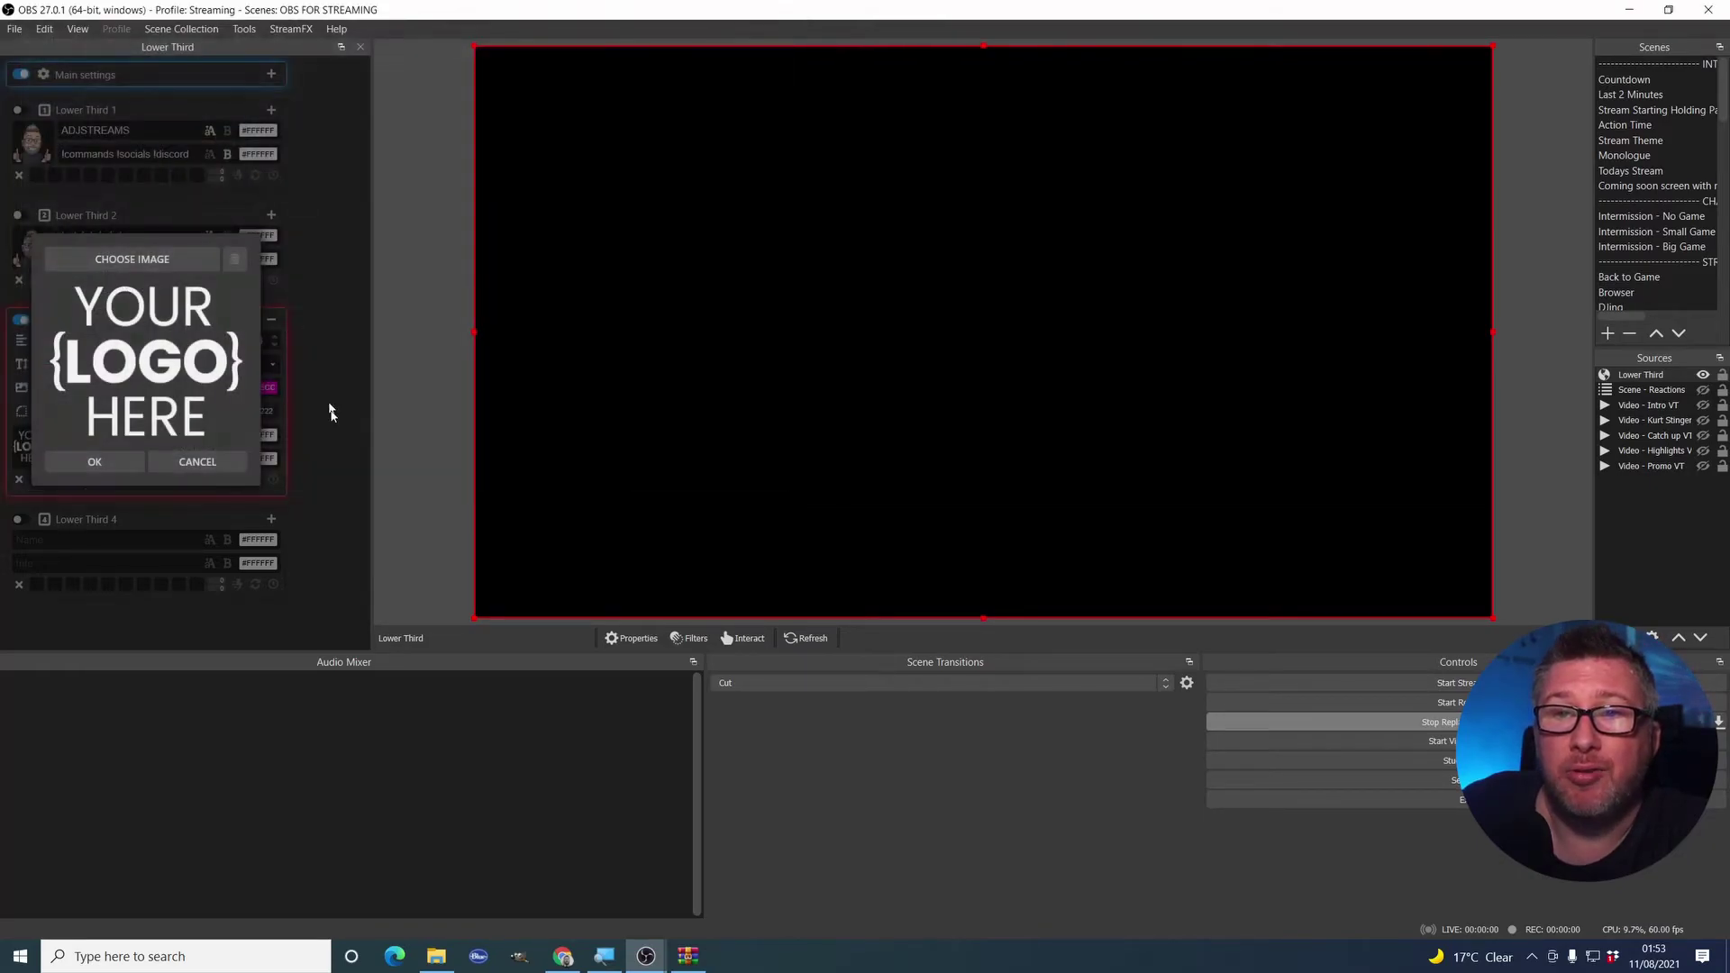
{"action": "left_click", "coordinate": [94, 489]}
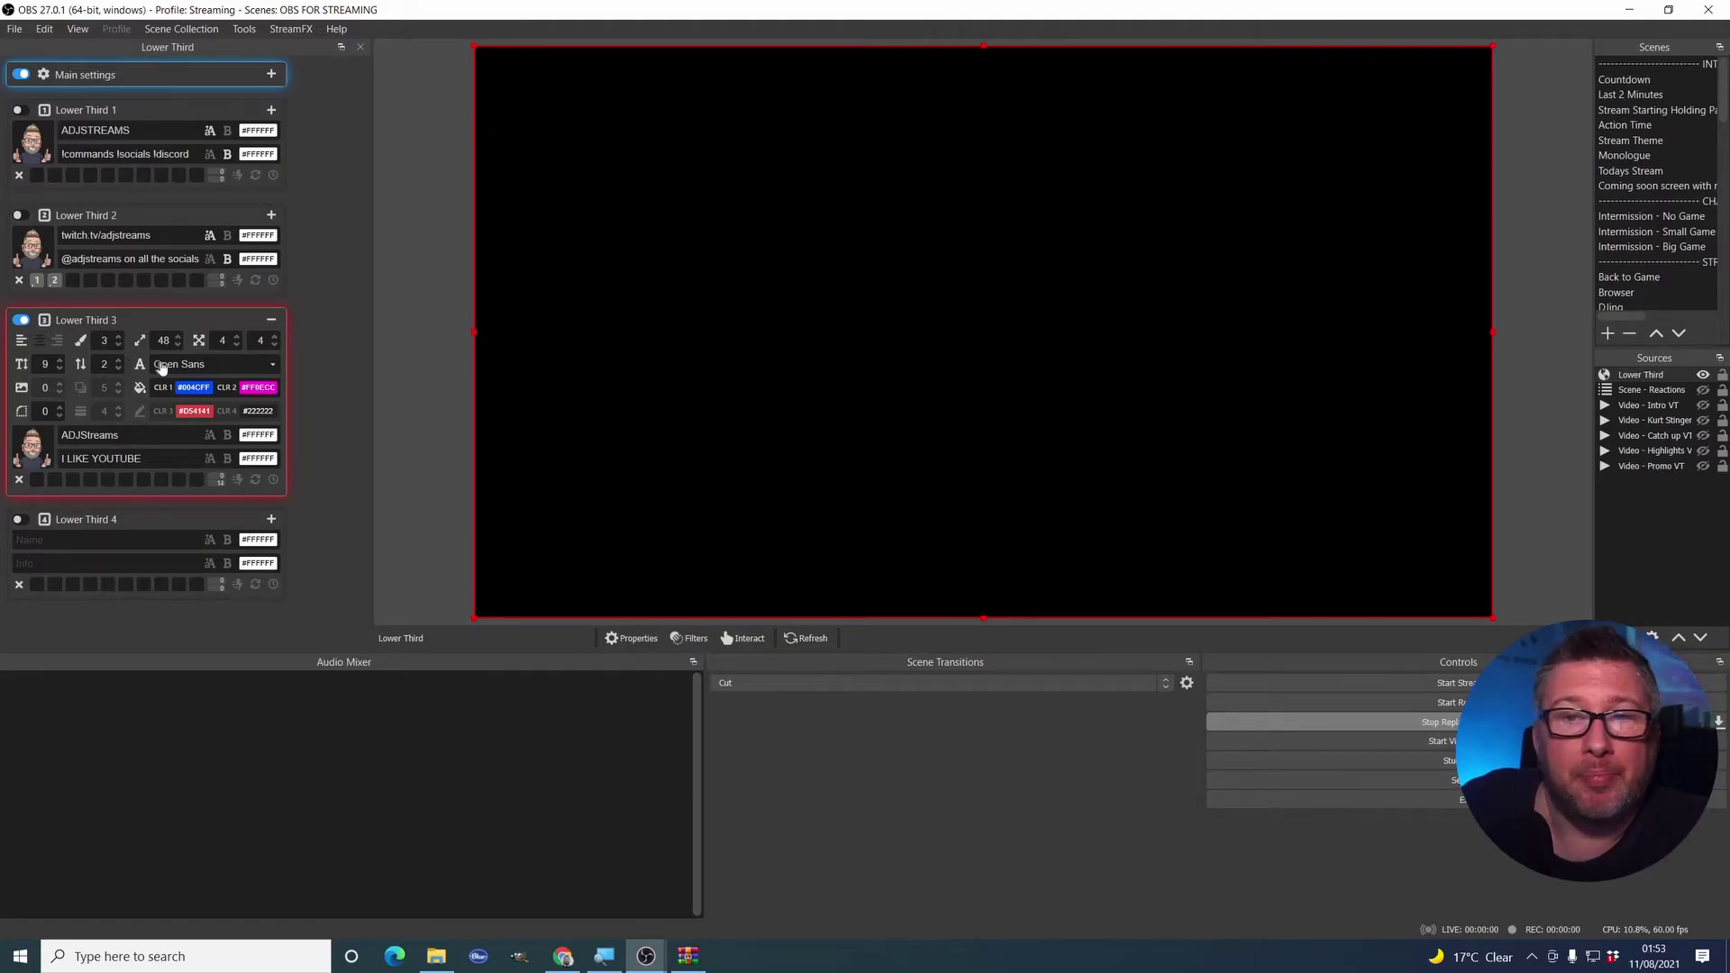
{"action": "left_click", "coordinate": [197, 372]}
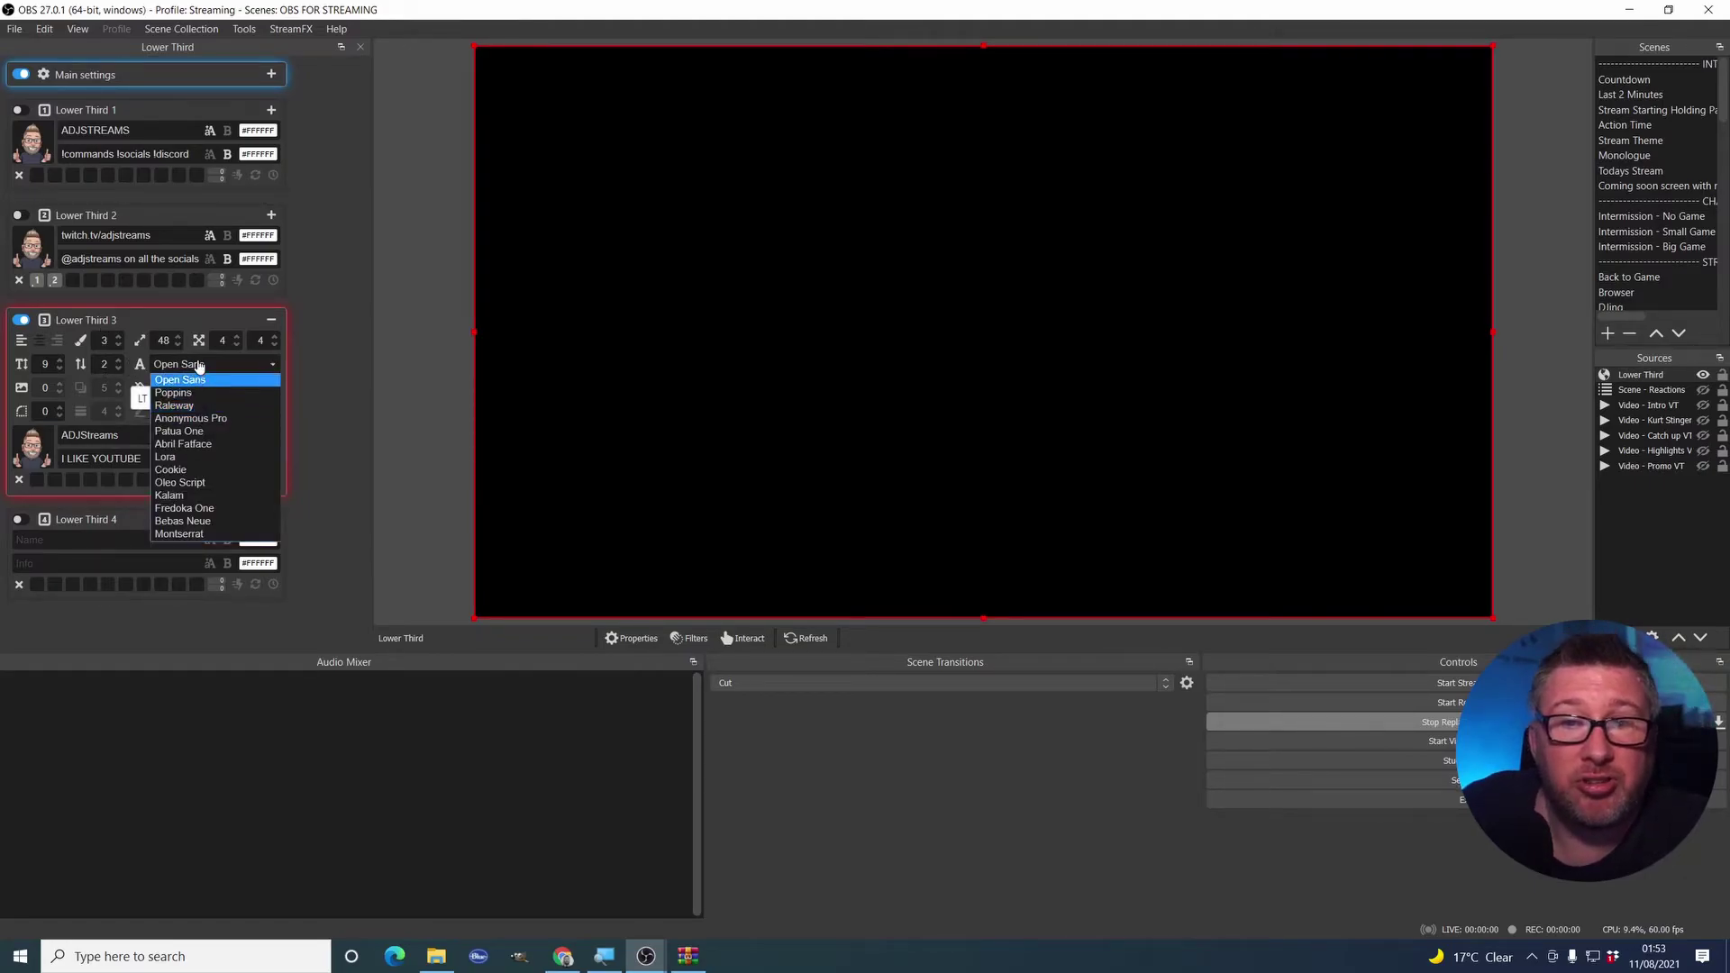
{"action": "left_click", "coordinate": [199, 368]}
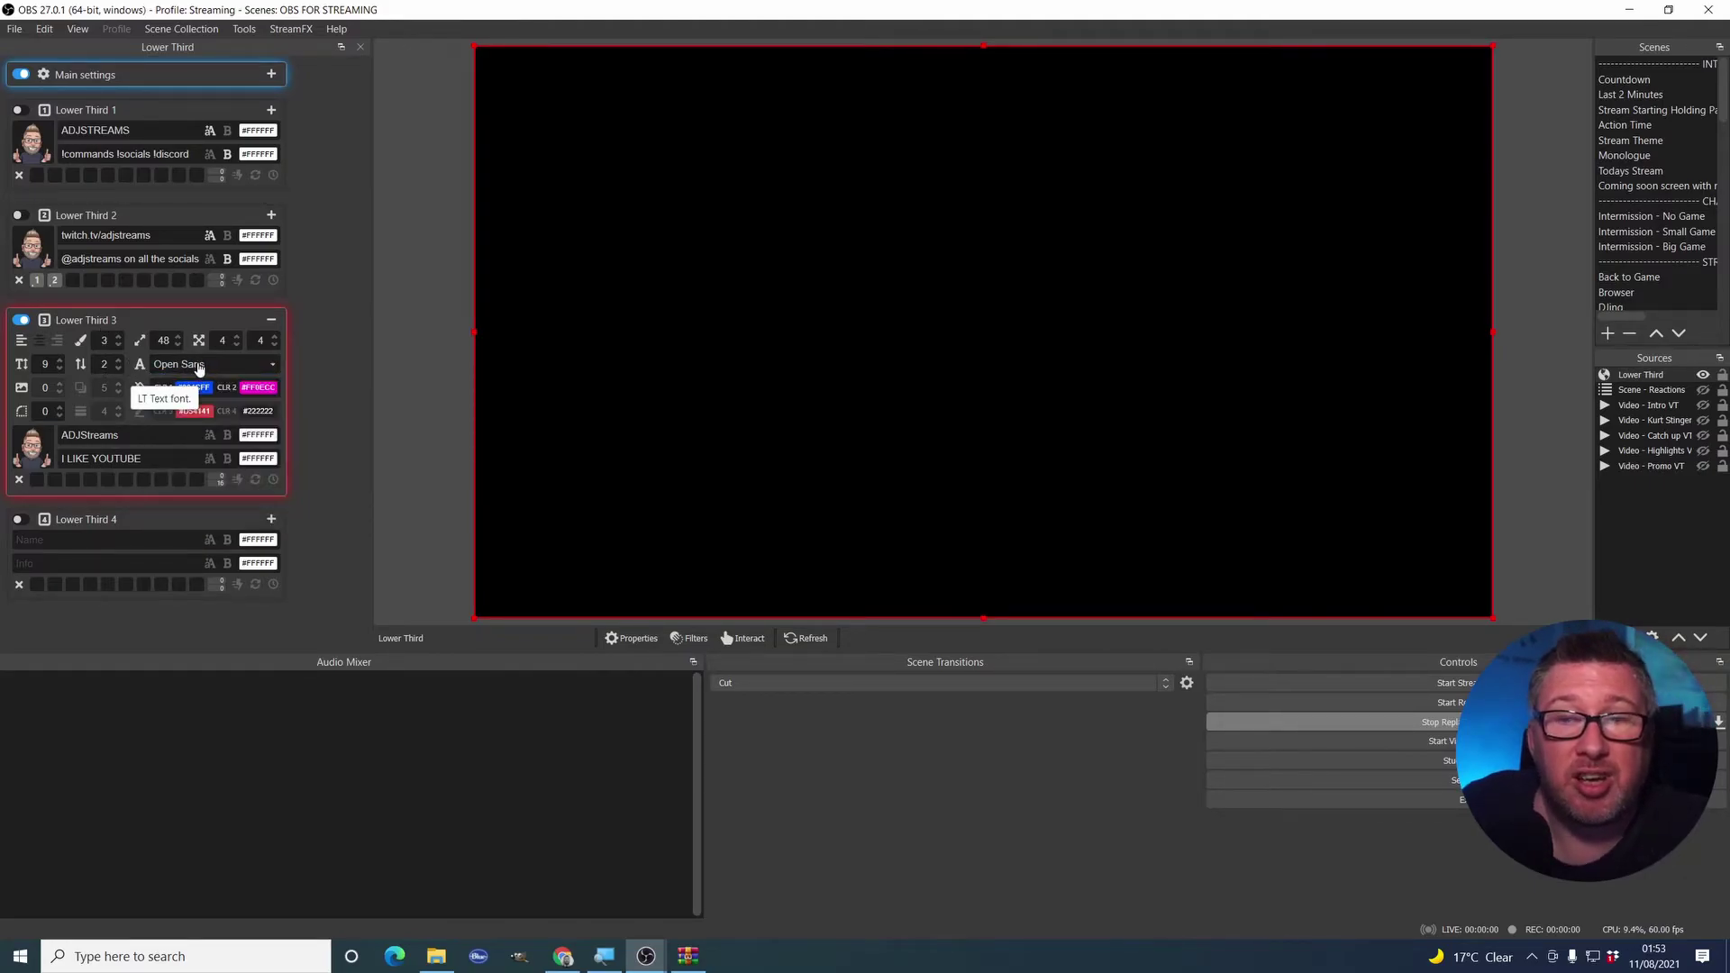
{"action": "left_click", "coordinate": [118, 344]}
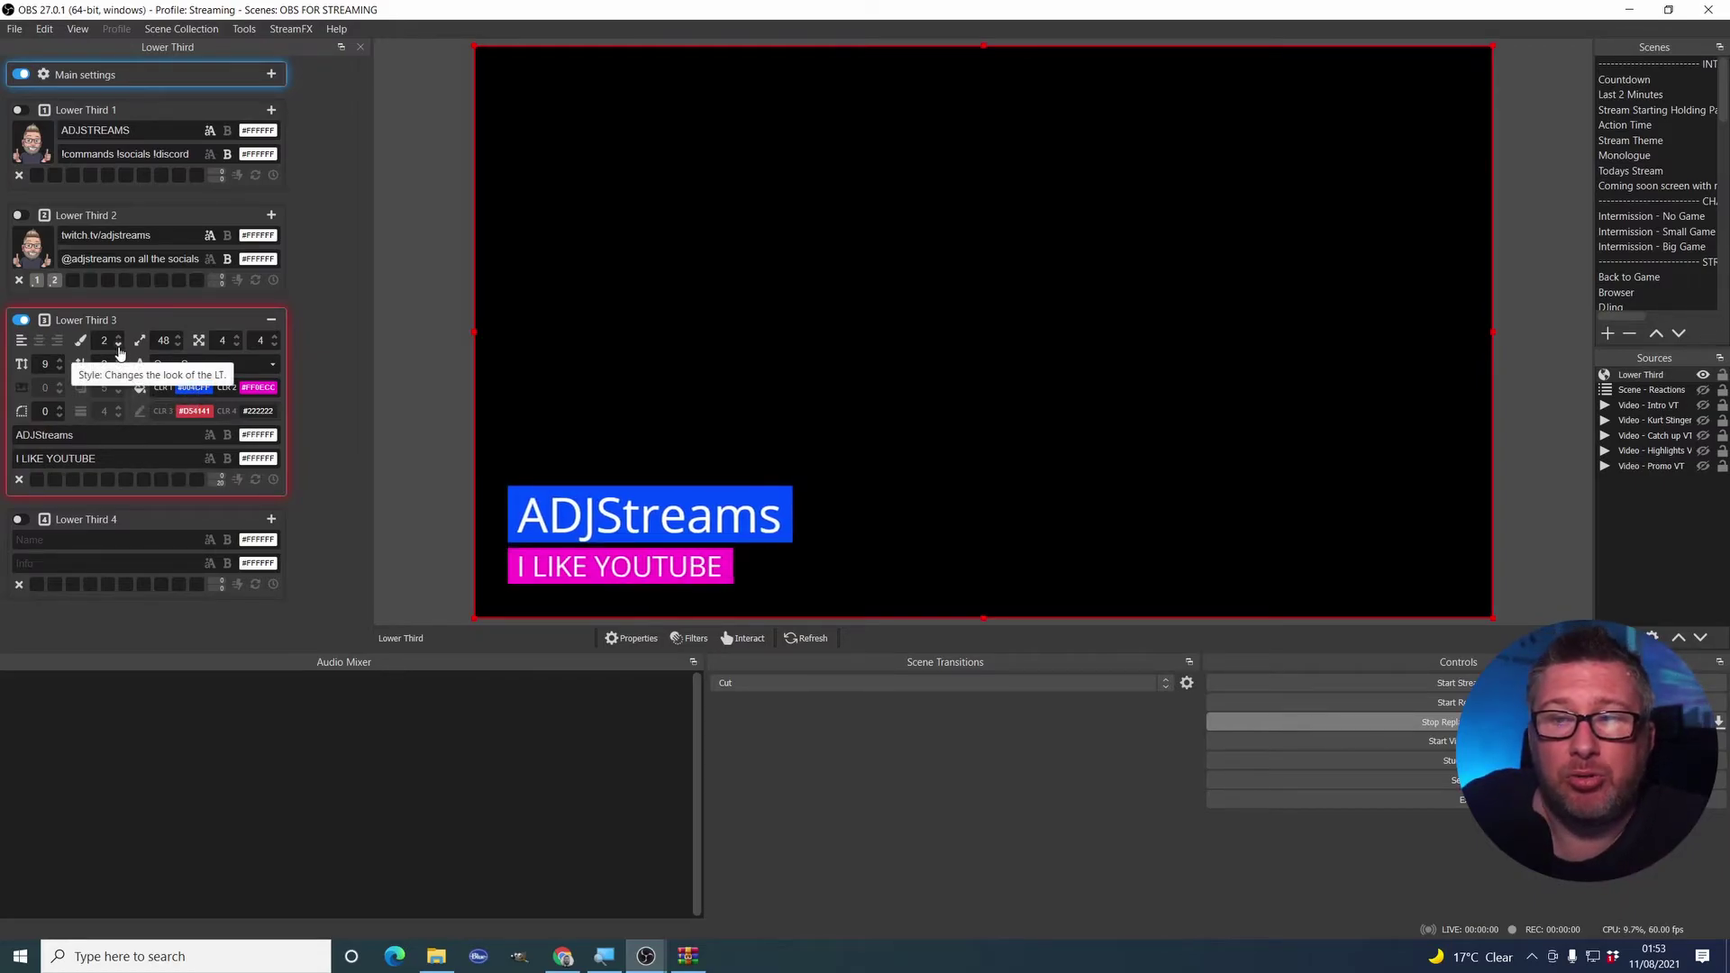
{"action": "left_click", "coordinate": [118, 344]}
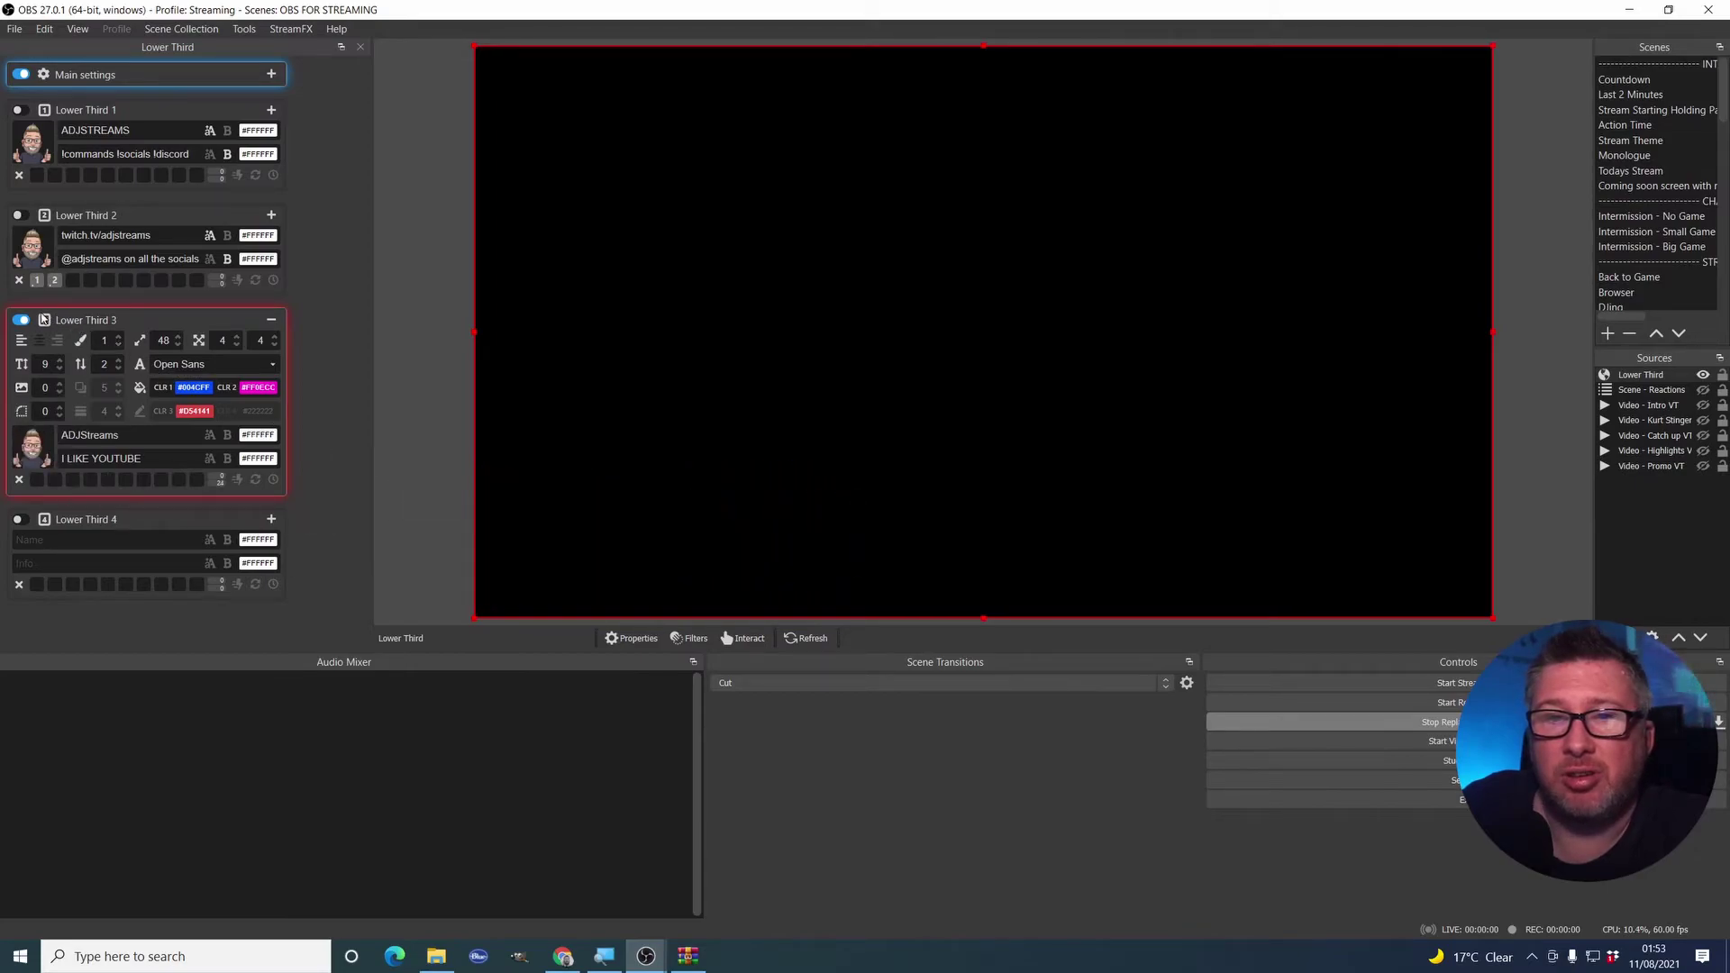
{"action": "left_click", "coordinate": [19, 323]}
{"action": "left_click", "coordinate": [19, 323]}
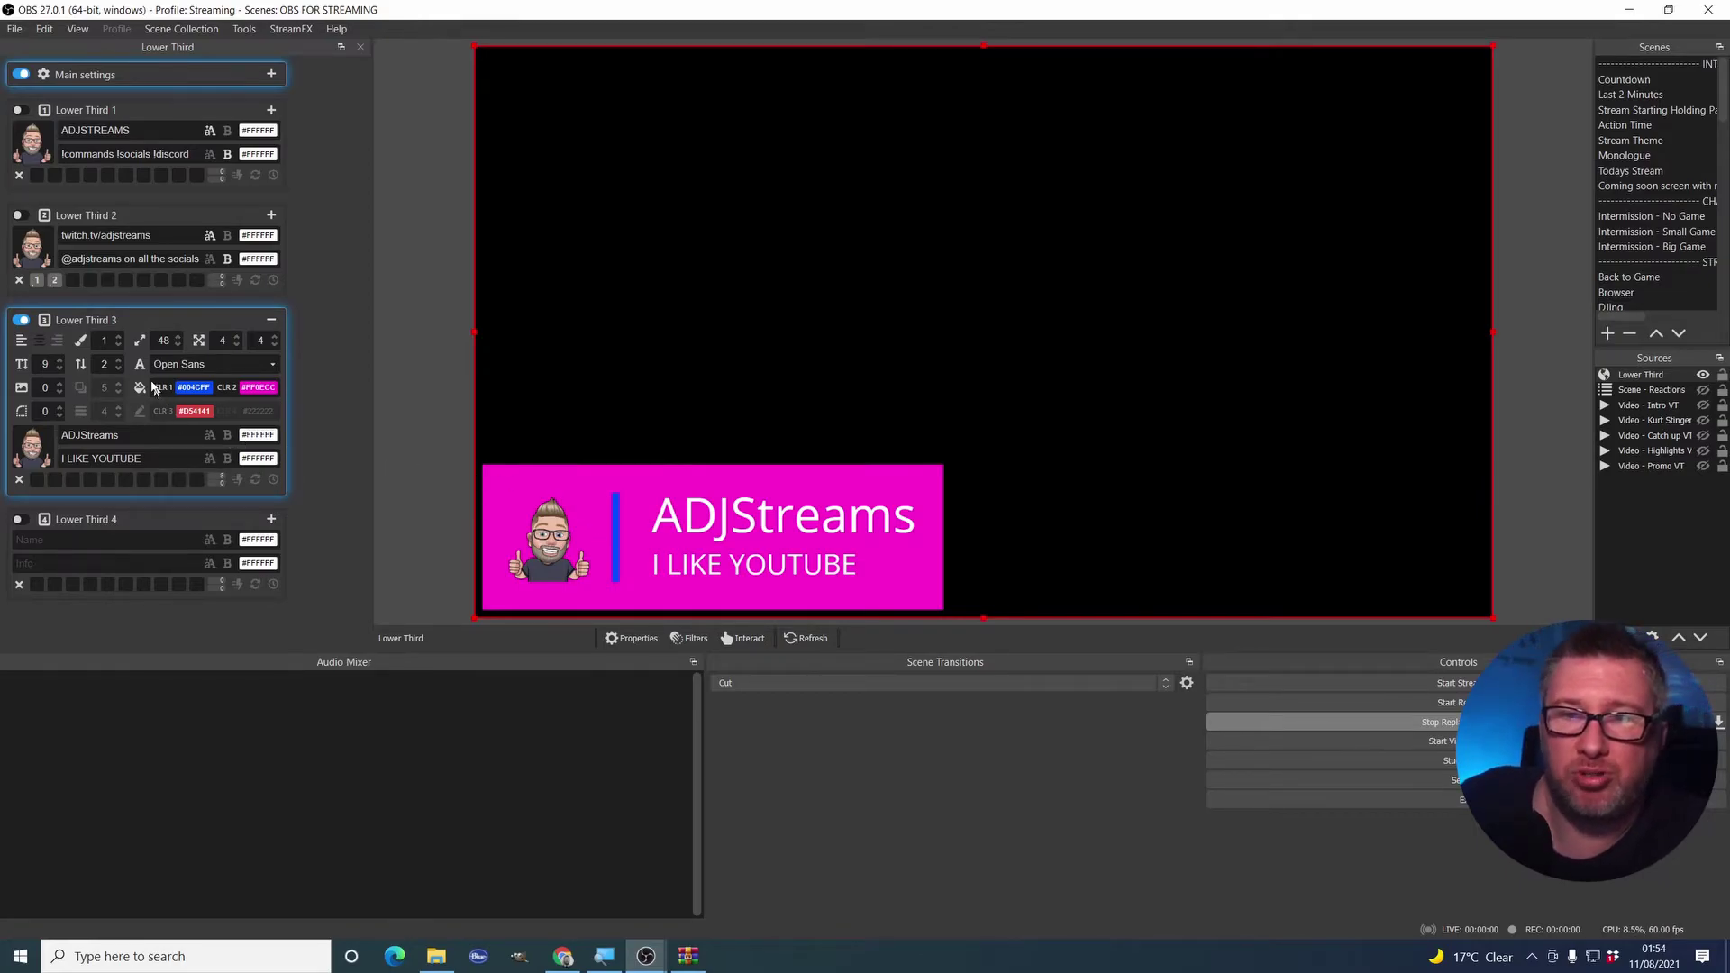
{"action": "scroll", "coordinate": [113, 341], "scroll_direction": "up", "scroll_amount": 2}
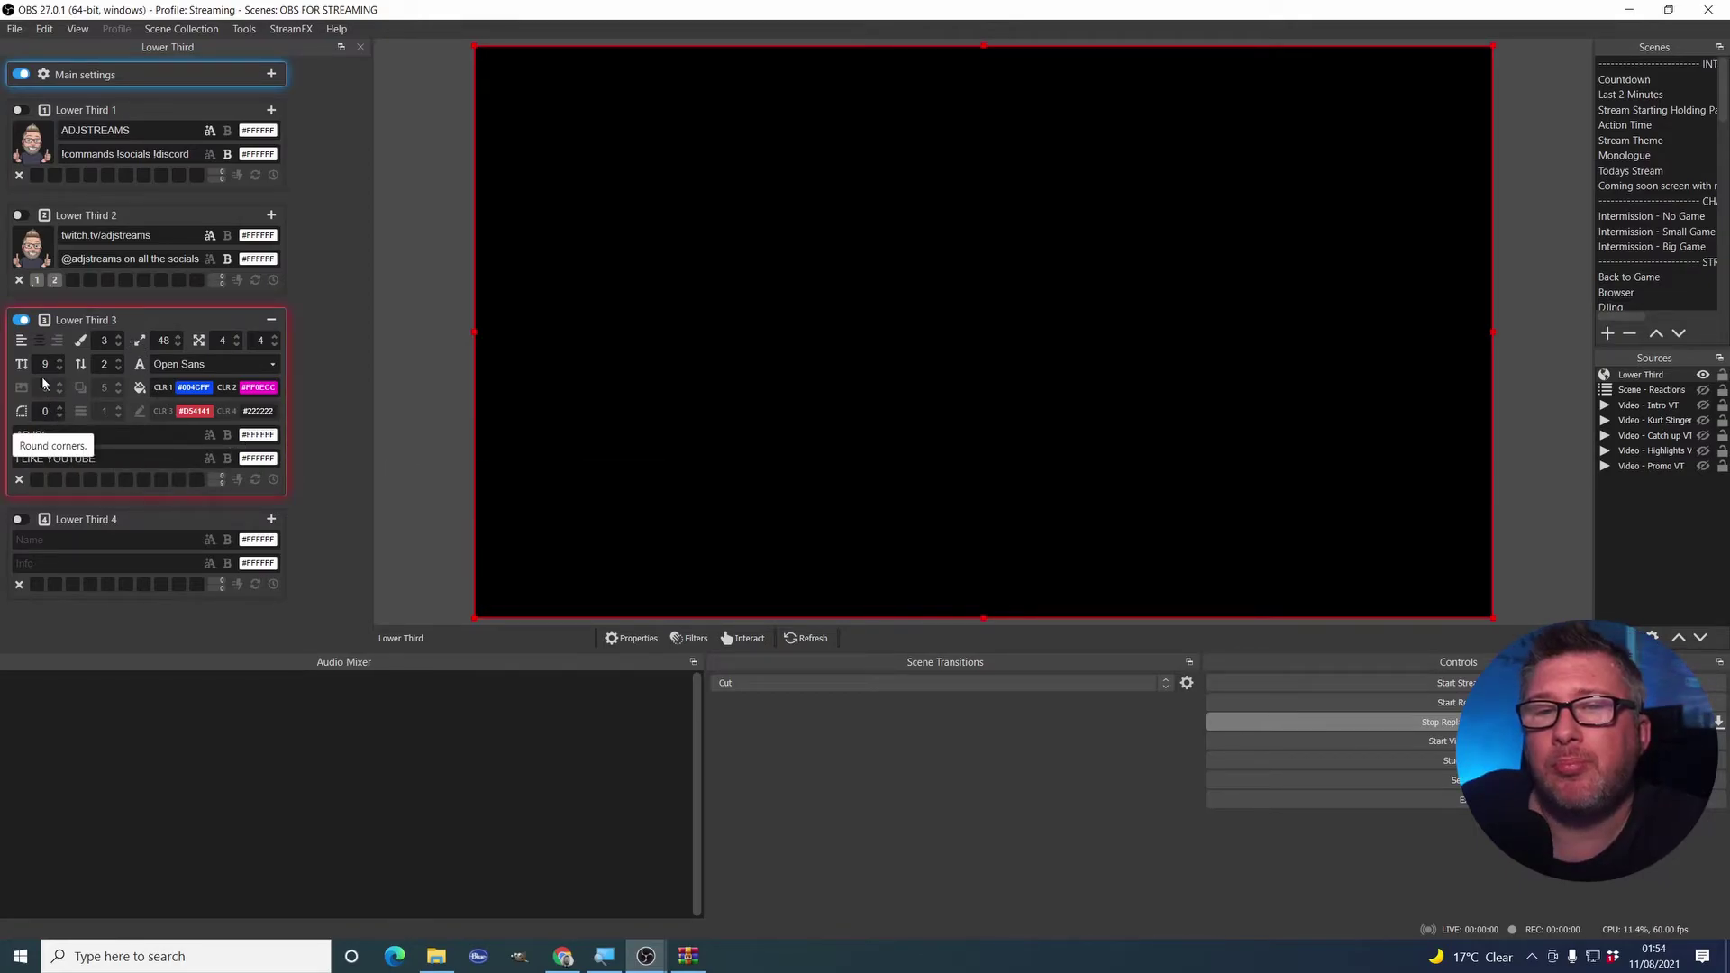
Play Lower Third 3, set round corners to 10, and show the avatar inside the circle
{"action": "left_click", "coordinate": [19, 321]}
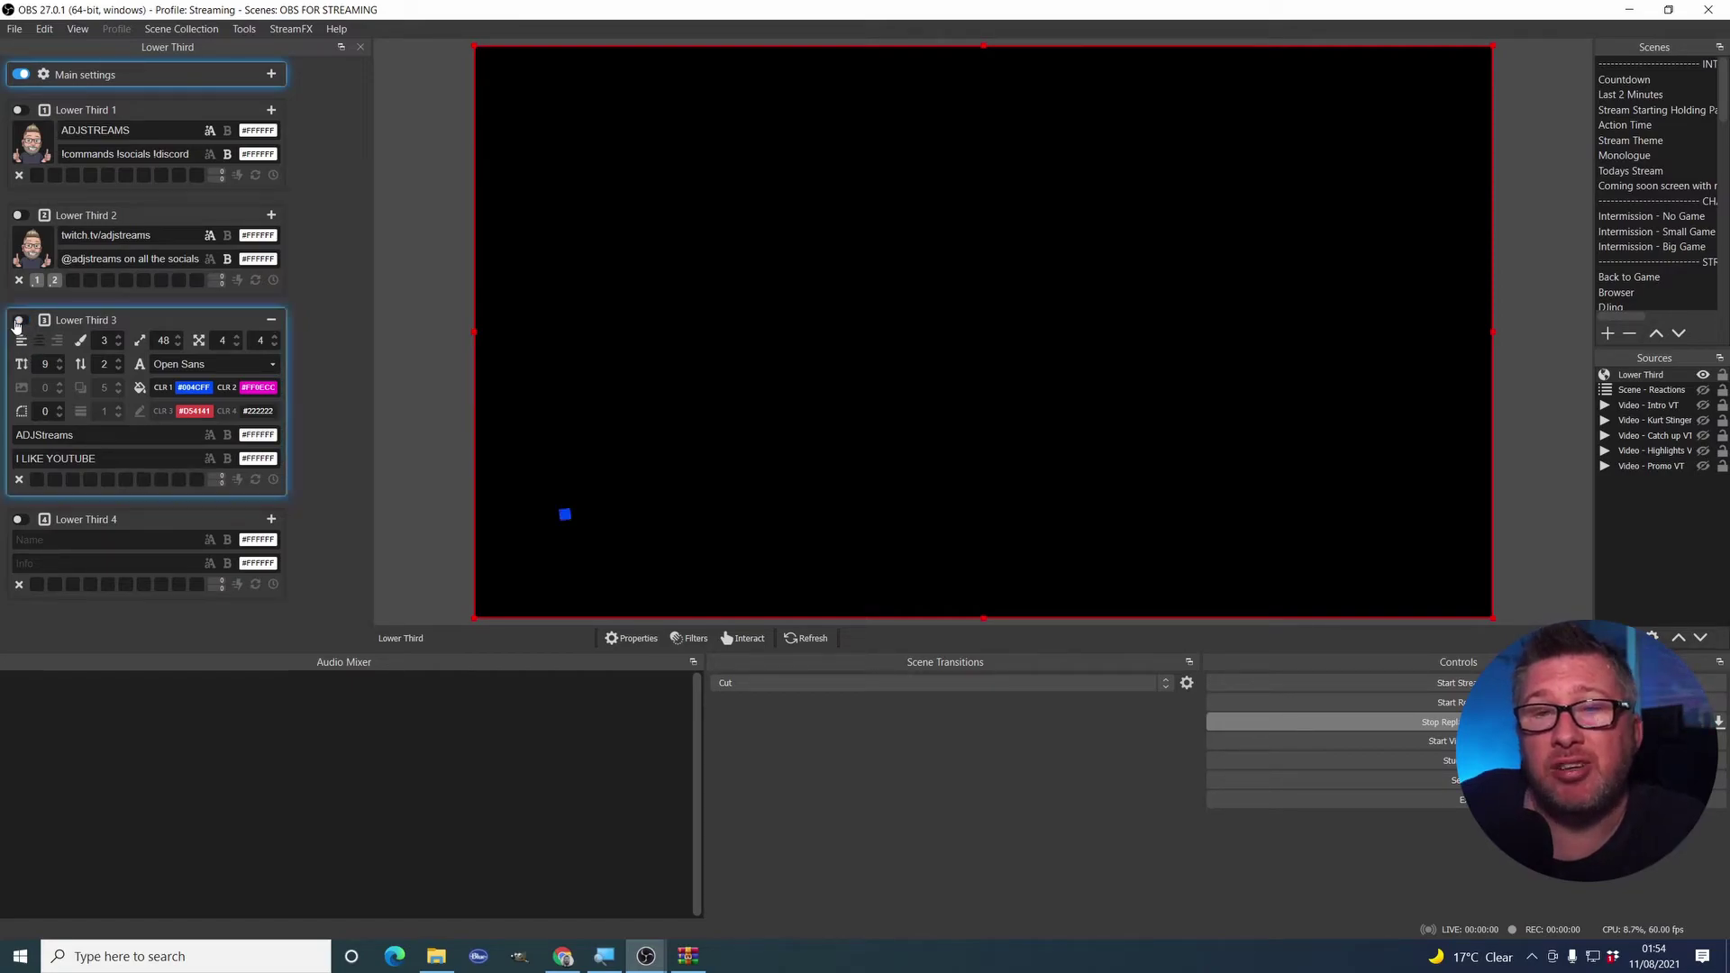
{"action": "left_click", "coordinate": [60, 408]}
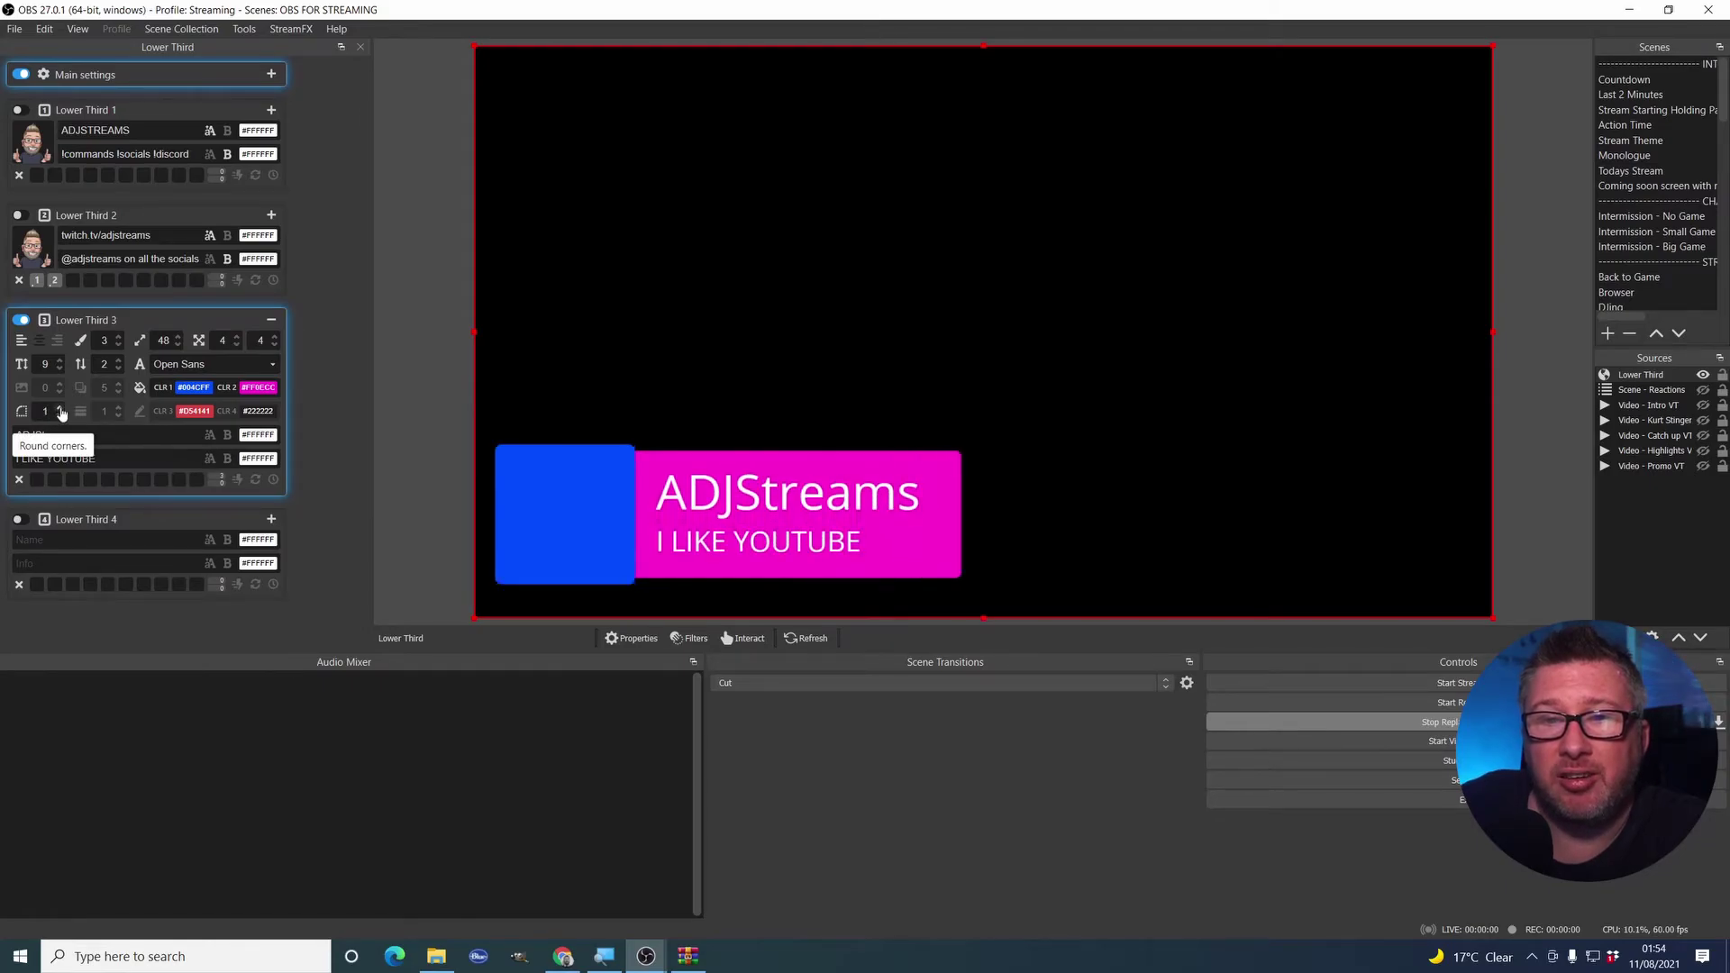
{"action": "left_click", "coordinate": [60, 409]}
{"action": "left_click", "coordinate": [60, 409]}
{"action": "left_click", "coordinate": [60, 409]}
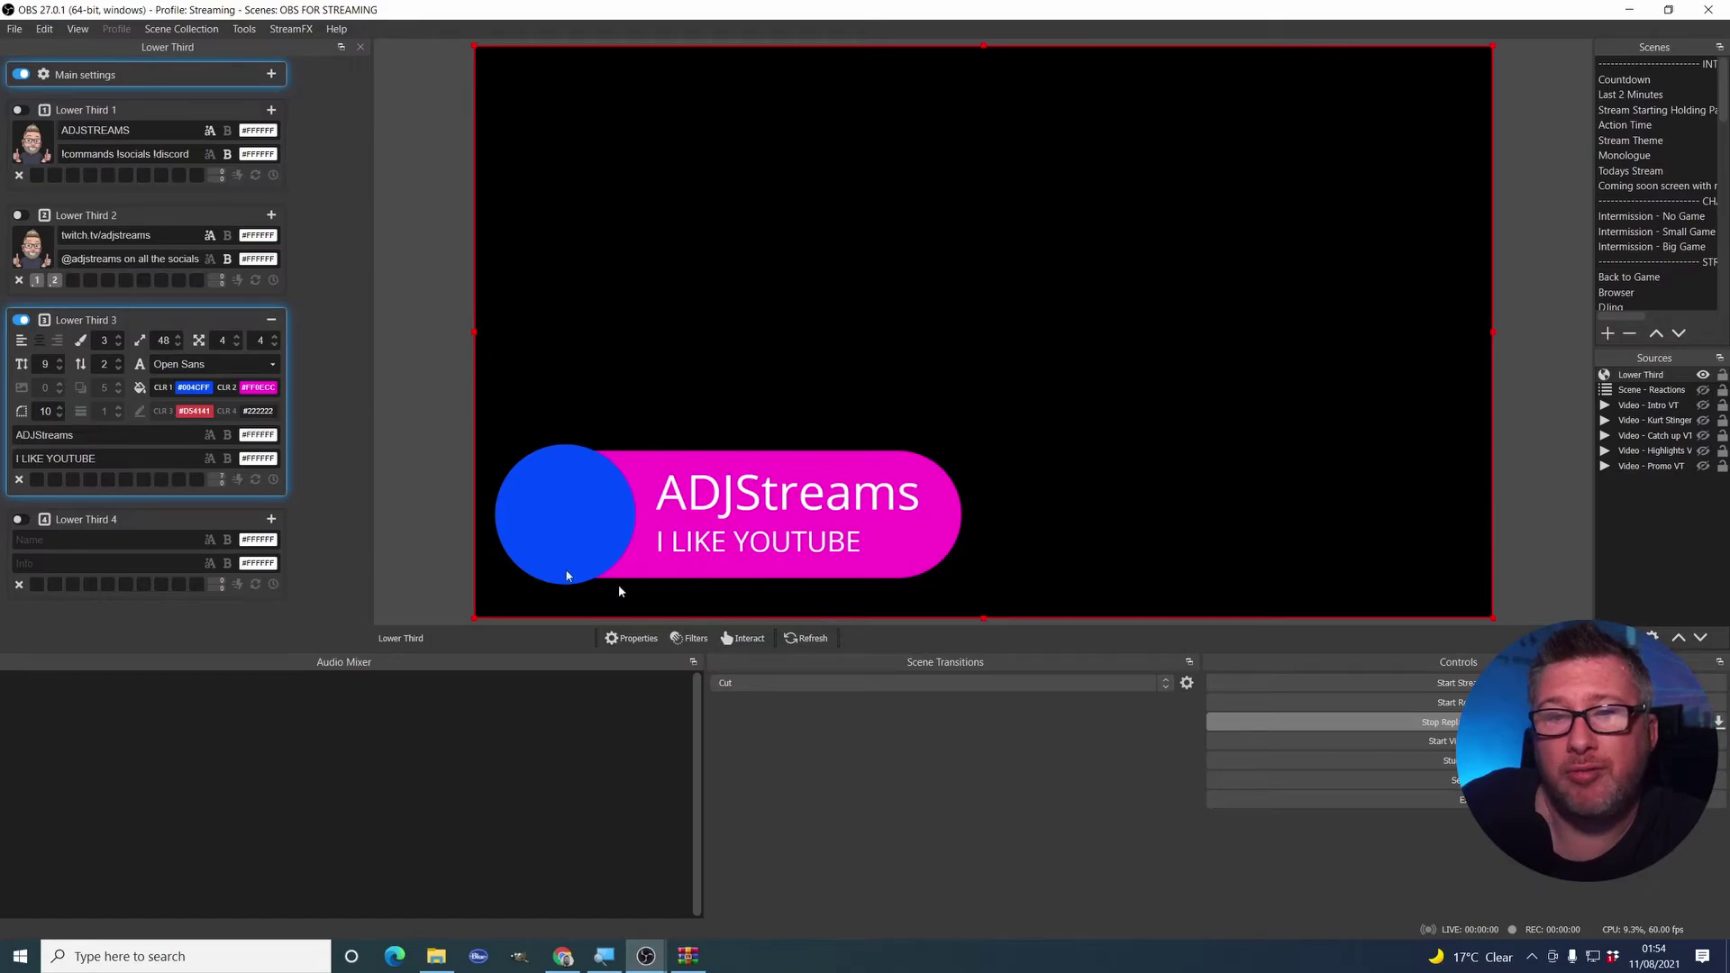
{"action": "left_click", "coordinate": [21, 389]}
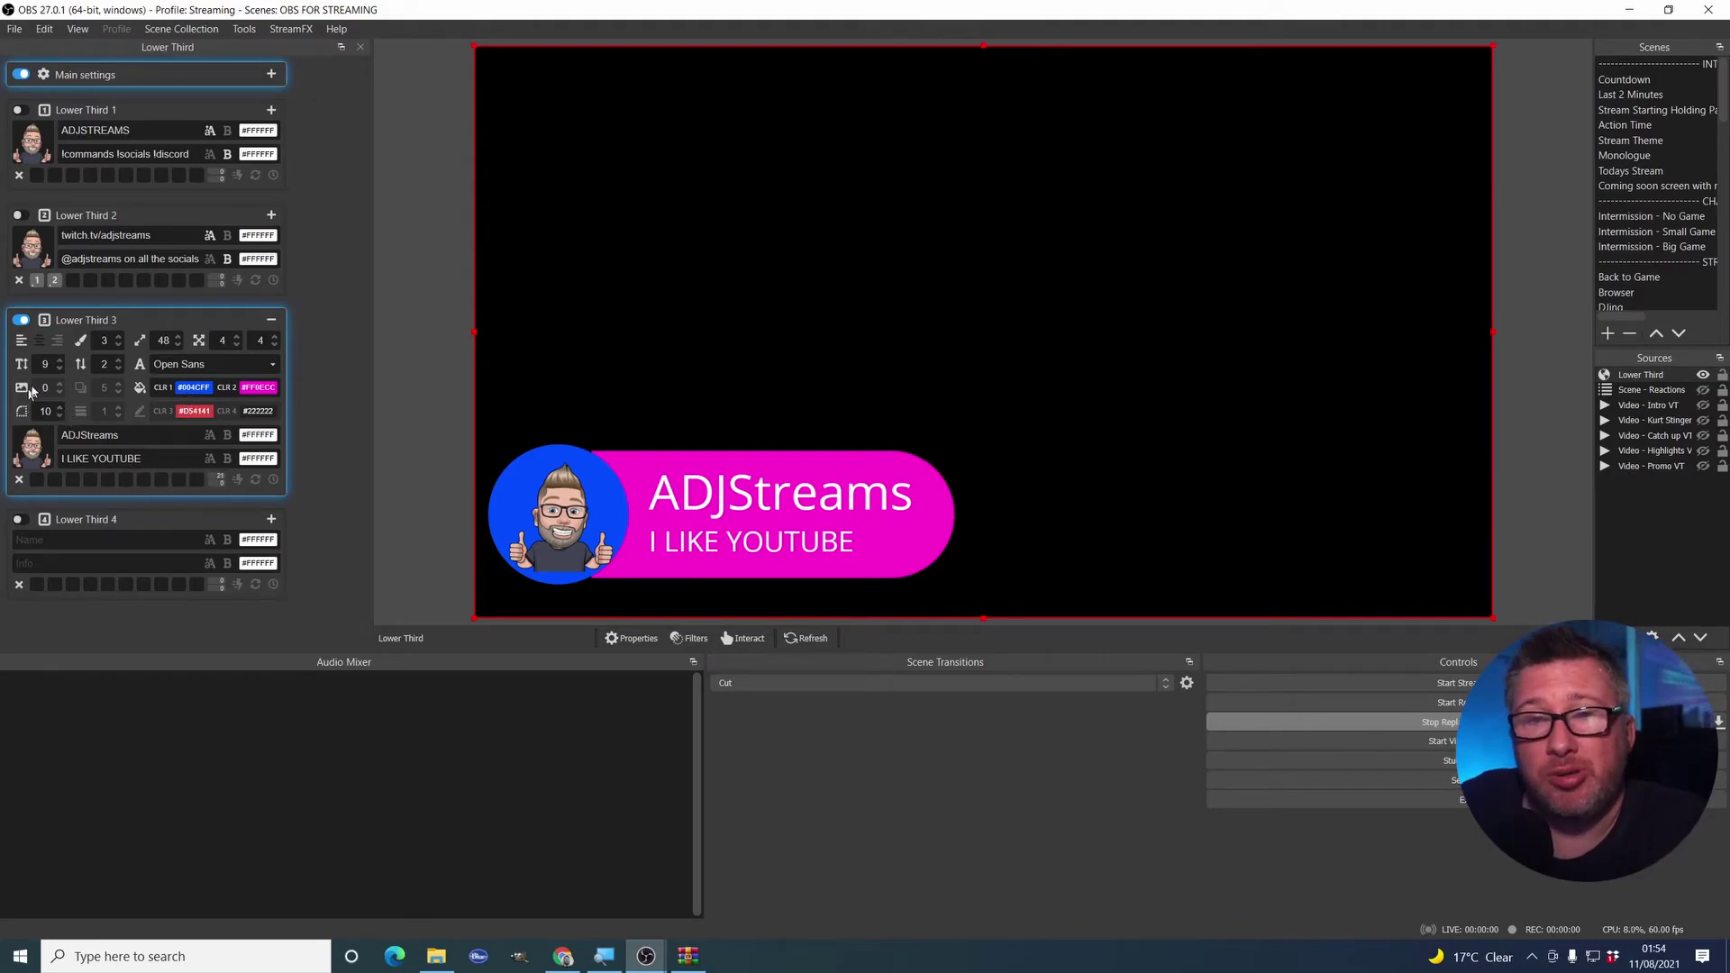
Adjust Lower Third 3's margins to 4 horizontal and 3 vertical
{"action": "left_click", "coordinate": [237, 336]}
{"action": "left_click", "coordinate": [237, 336]}
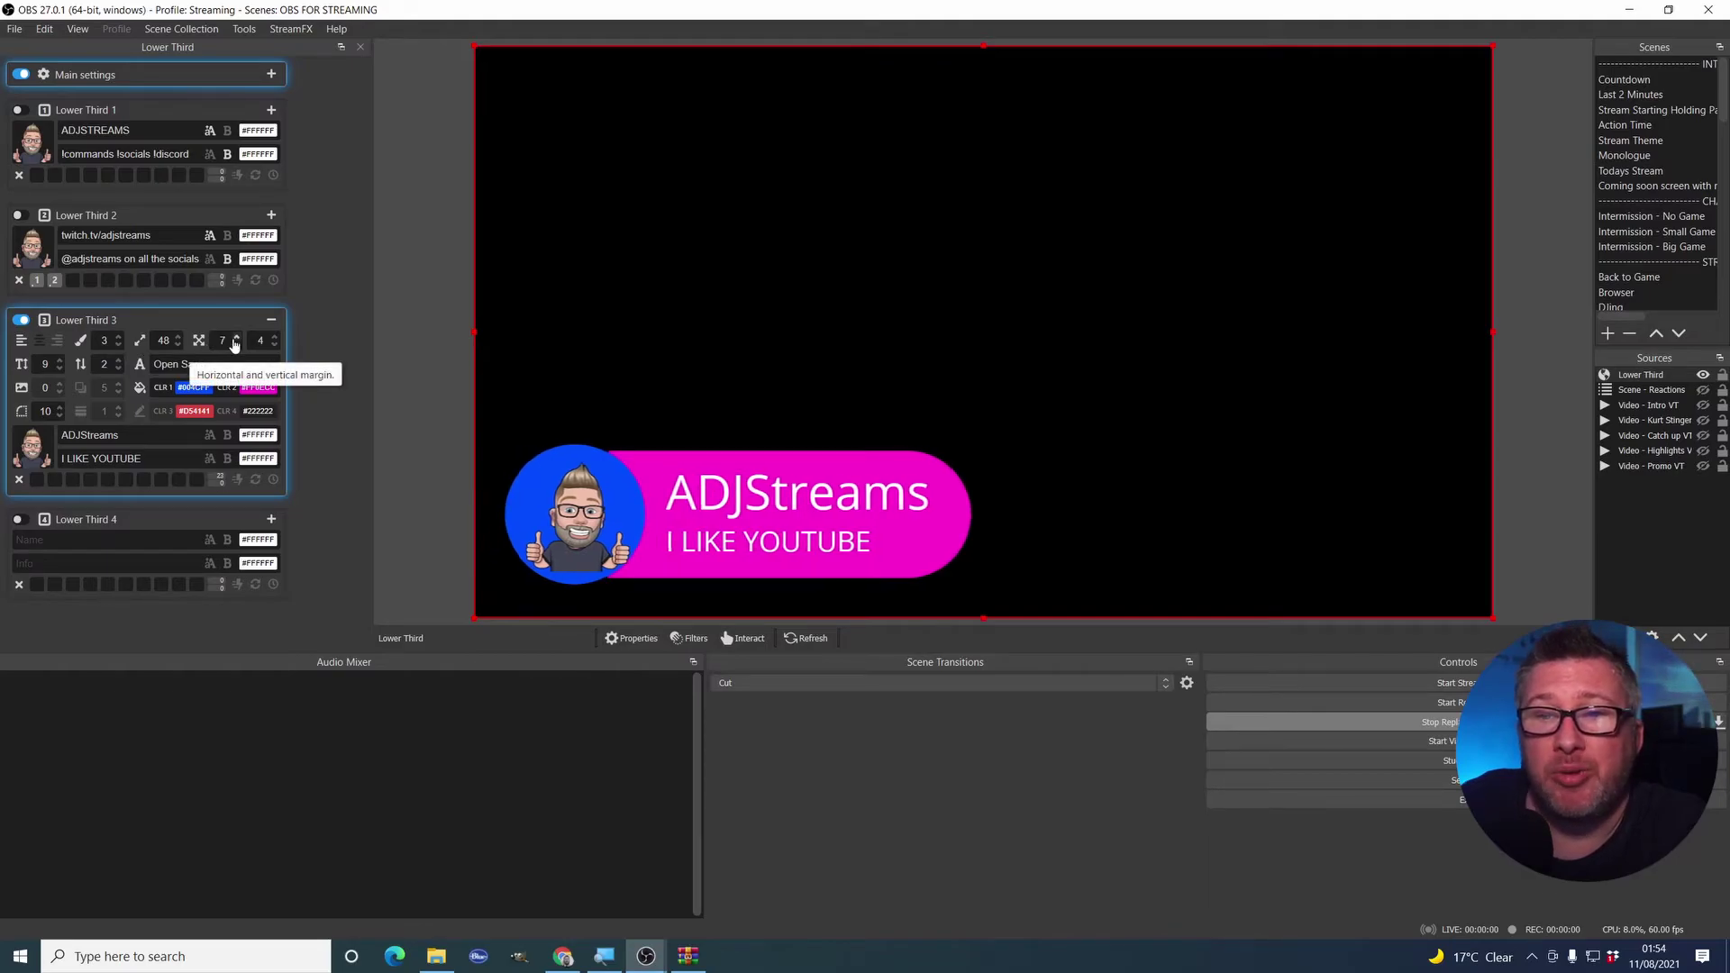
{"action": "left_click", "coordinate": [237, 336]}
{"action": "left_click", "coordinate": [274, 338]}
{"action": "left_click", "coordinate": [273, 337]}
{"action": "left_click", "coordinate": [274, 337]}
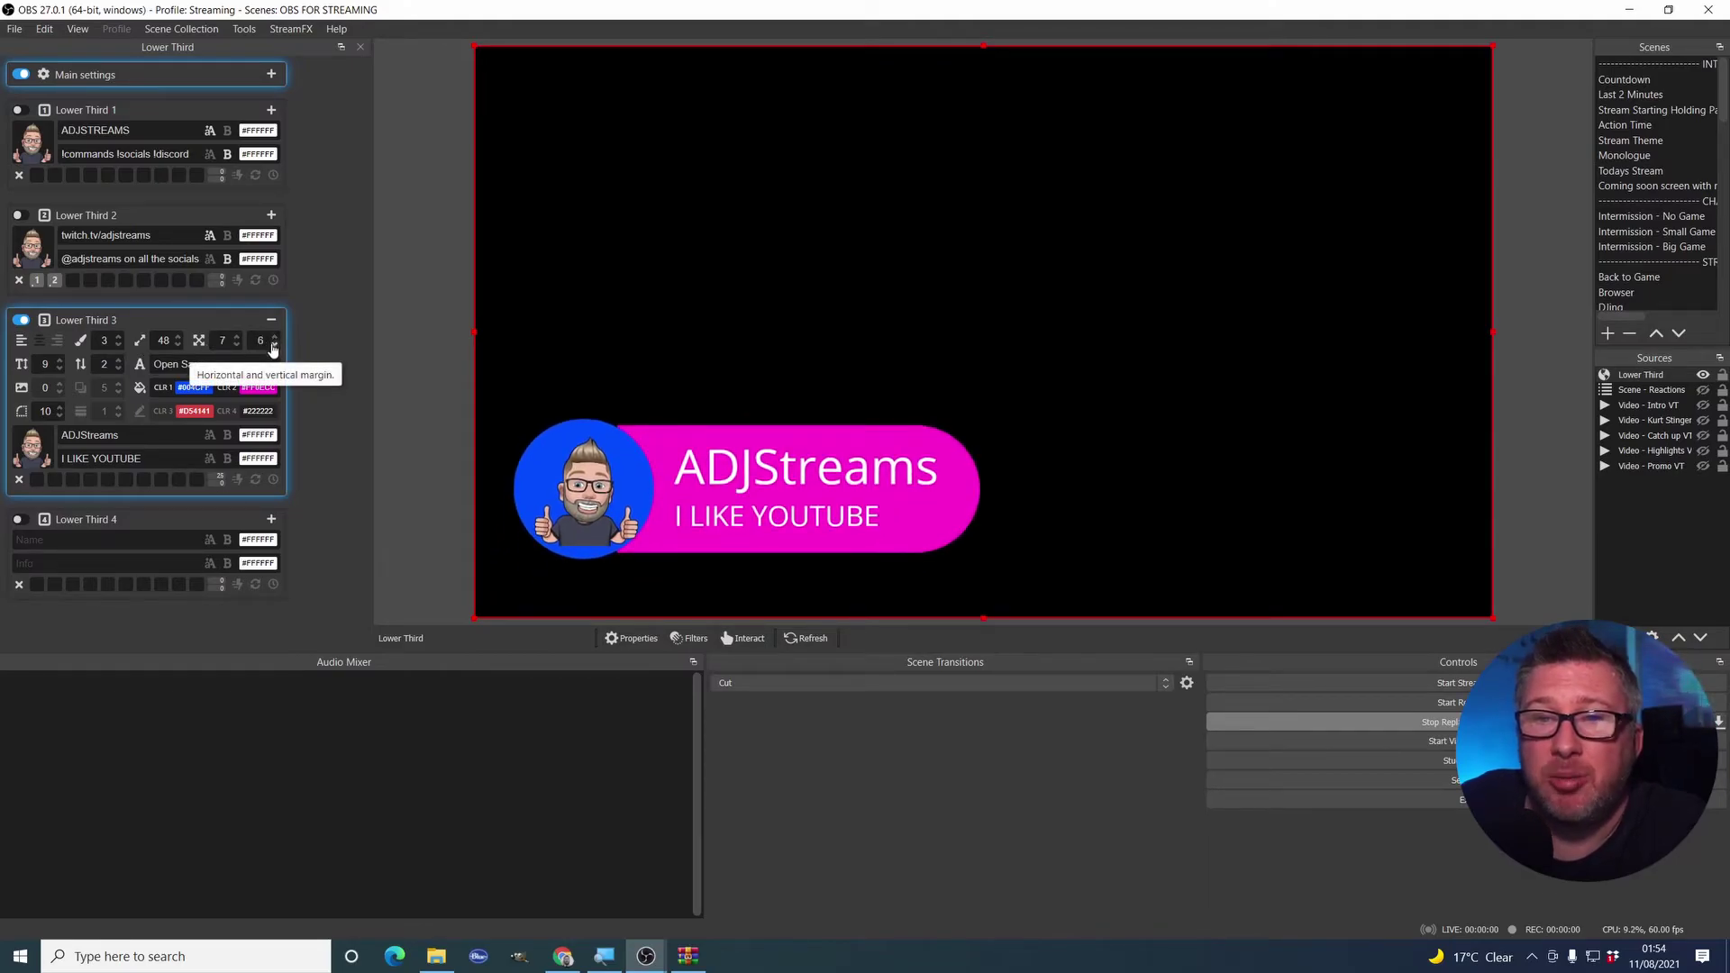
{"action": "left_click", "coordinate": [274, 344]}
{"action": "left_click", "coordinate": [274, 344]}
{"action": "left_click", "coordinate": [274, 344]}
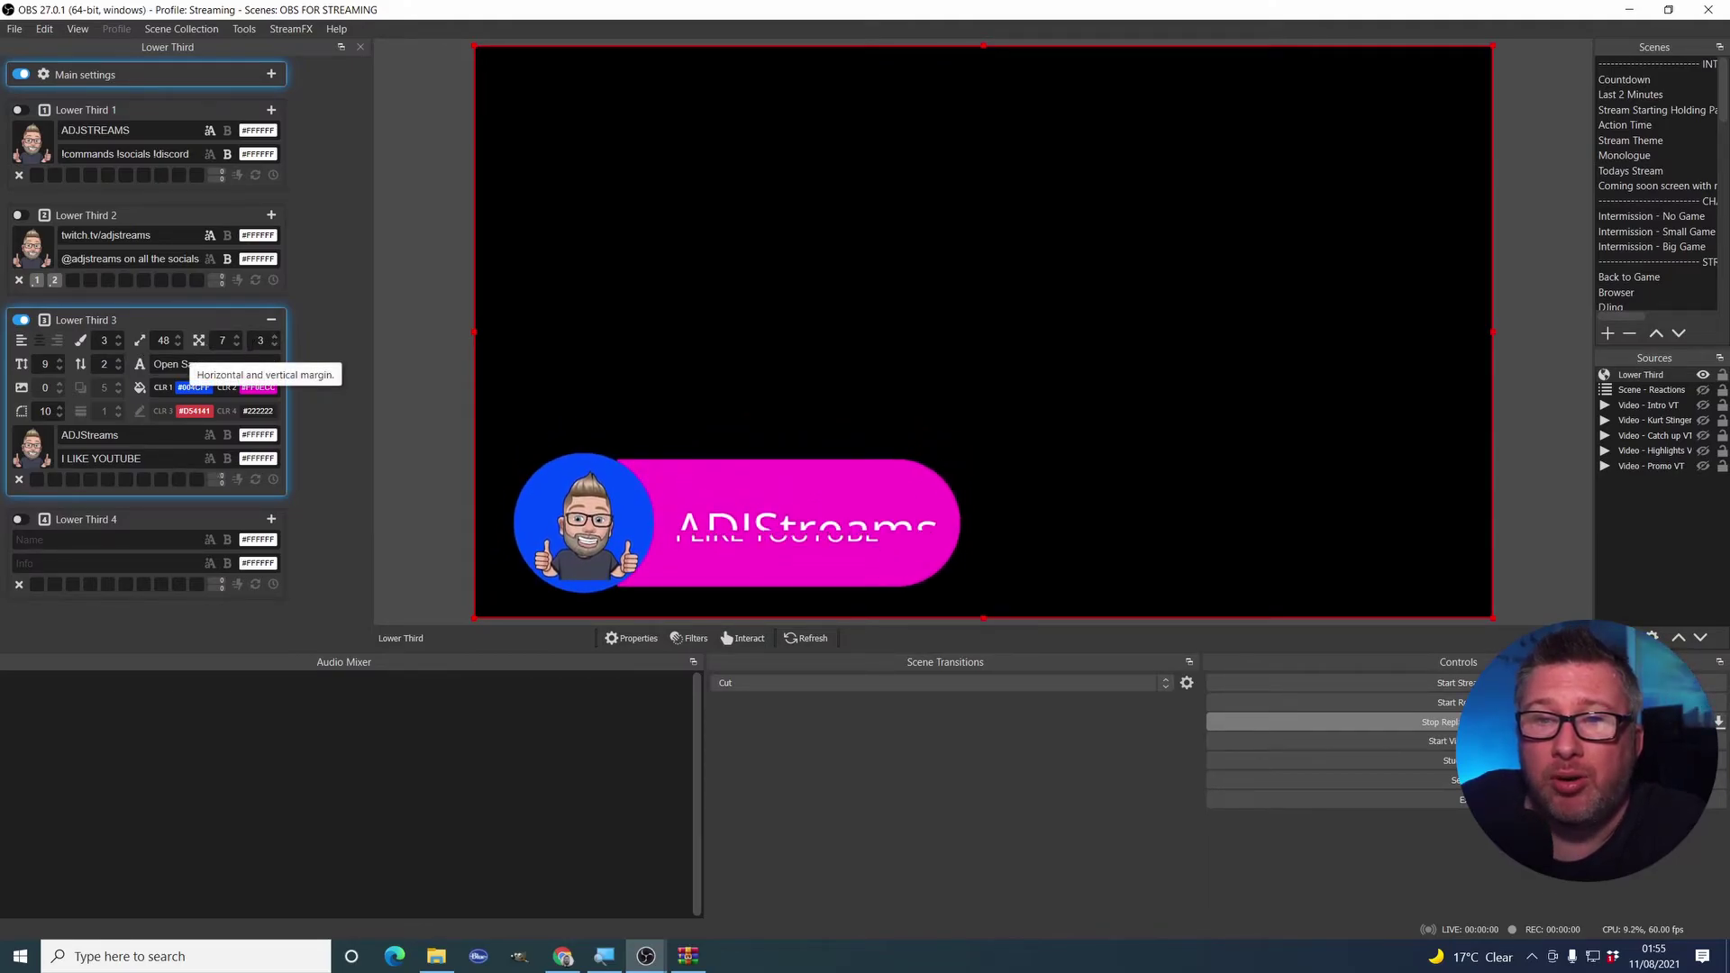
{"action": "left_click", "coordinate": [236, 345]}
{"action": "left_click", "coordinate": [236, 345]}
{"action": "left_click", "coordinate": [236, 345]}
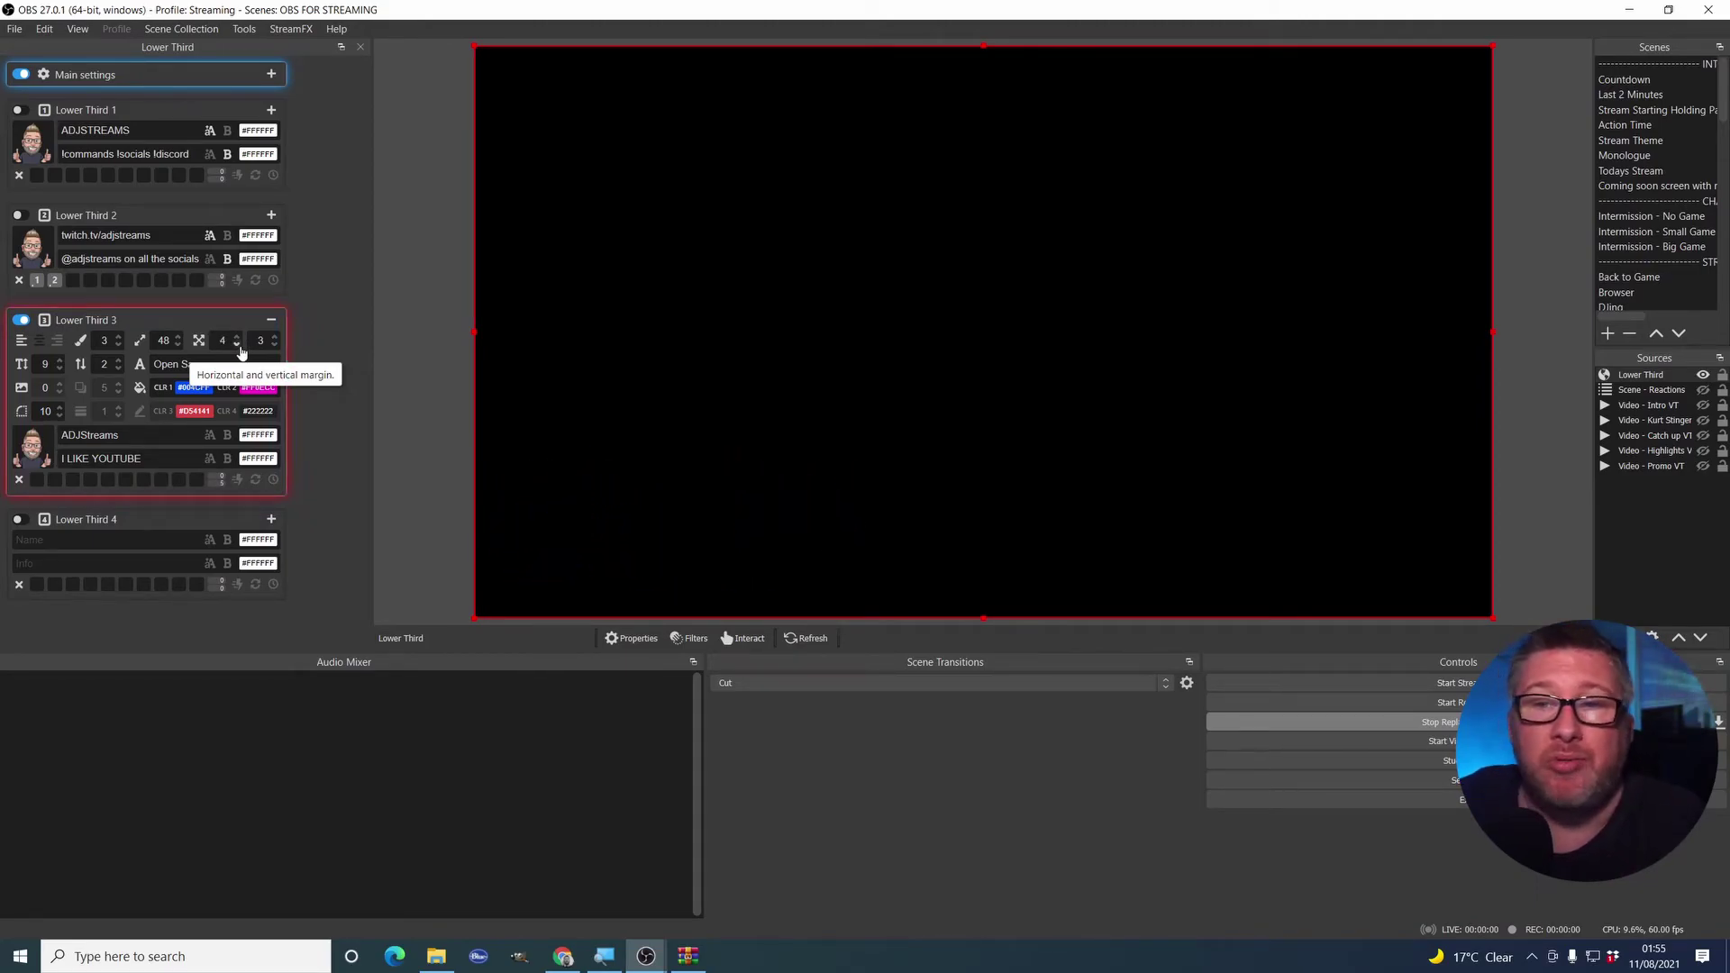
Import the config.txt backup from the Animated-Lower-Thirds folder via the System settings page
{"action": "left_click", "coordinate": [271, 74]}
{"action": "left_click", "coordinate": [245, 116]}
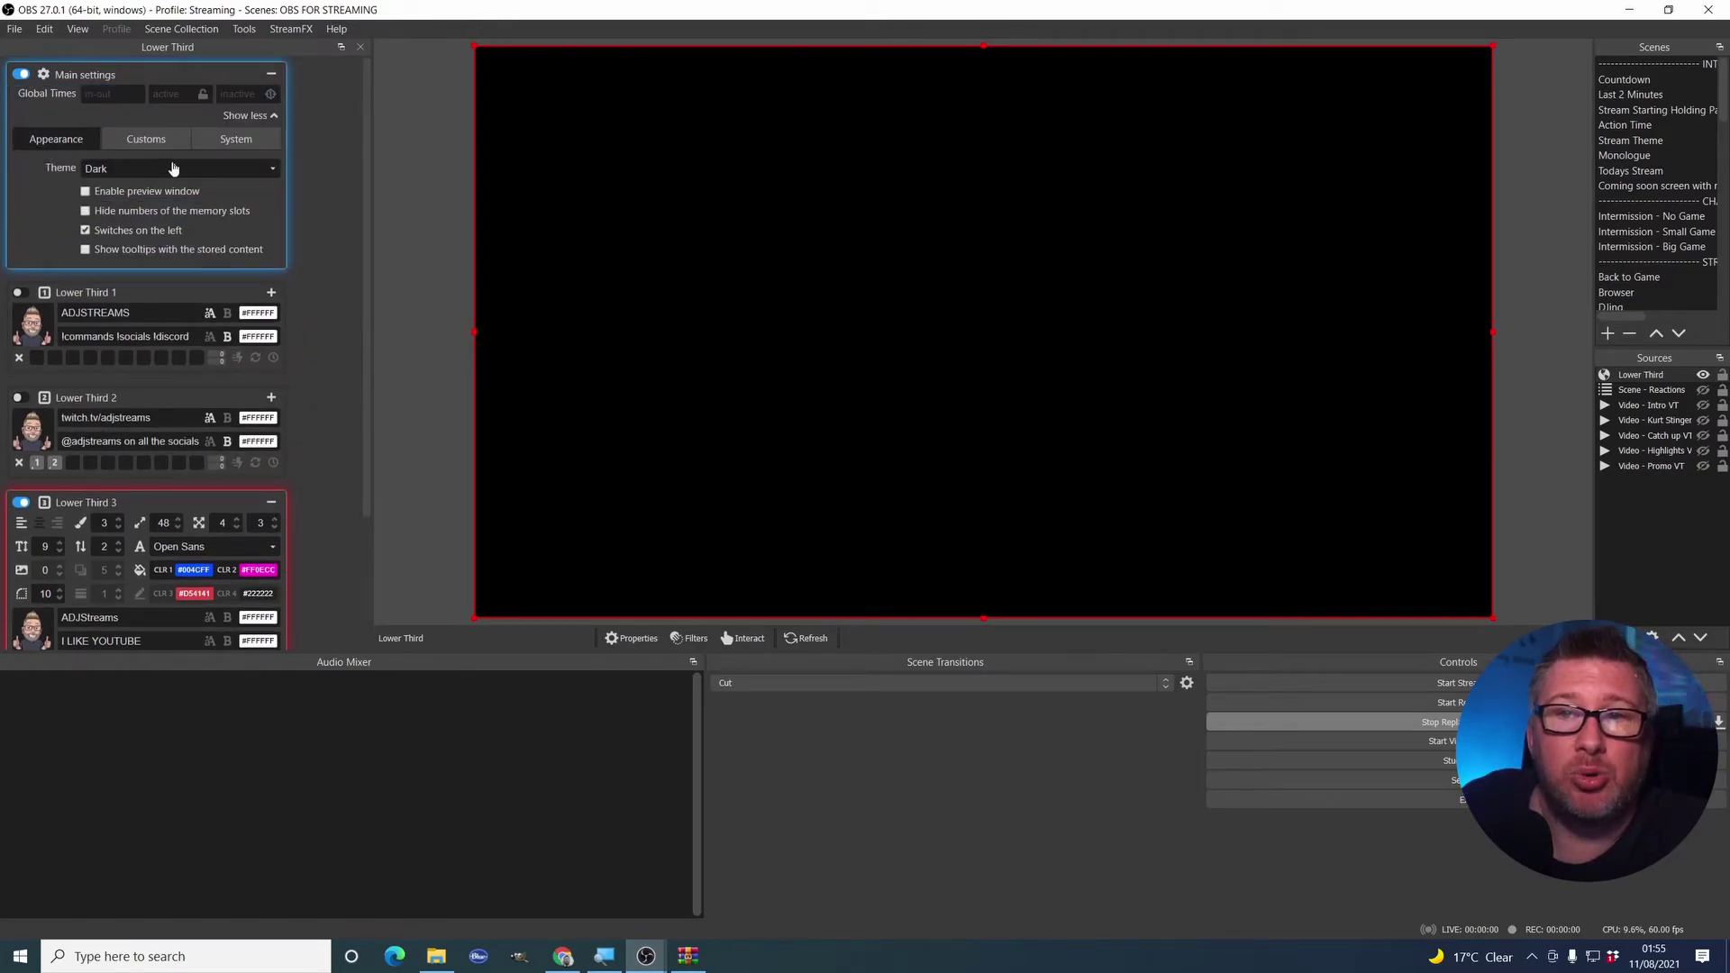
{"action": "left_click", "coordinate": [236, 138]}
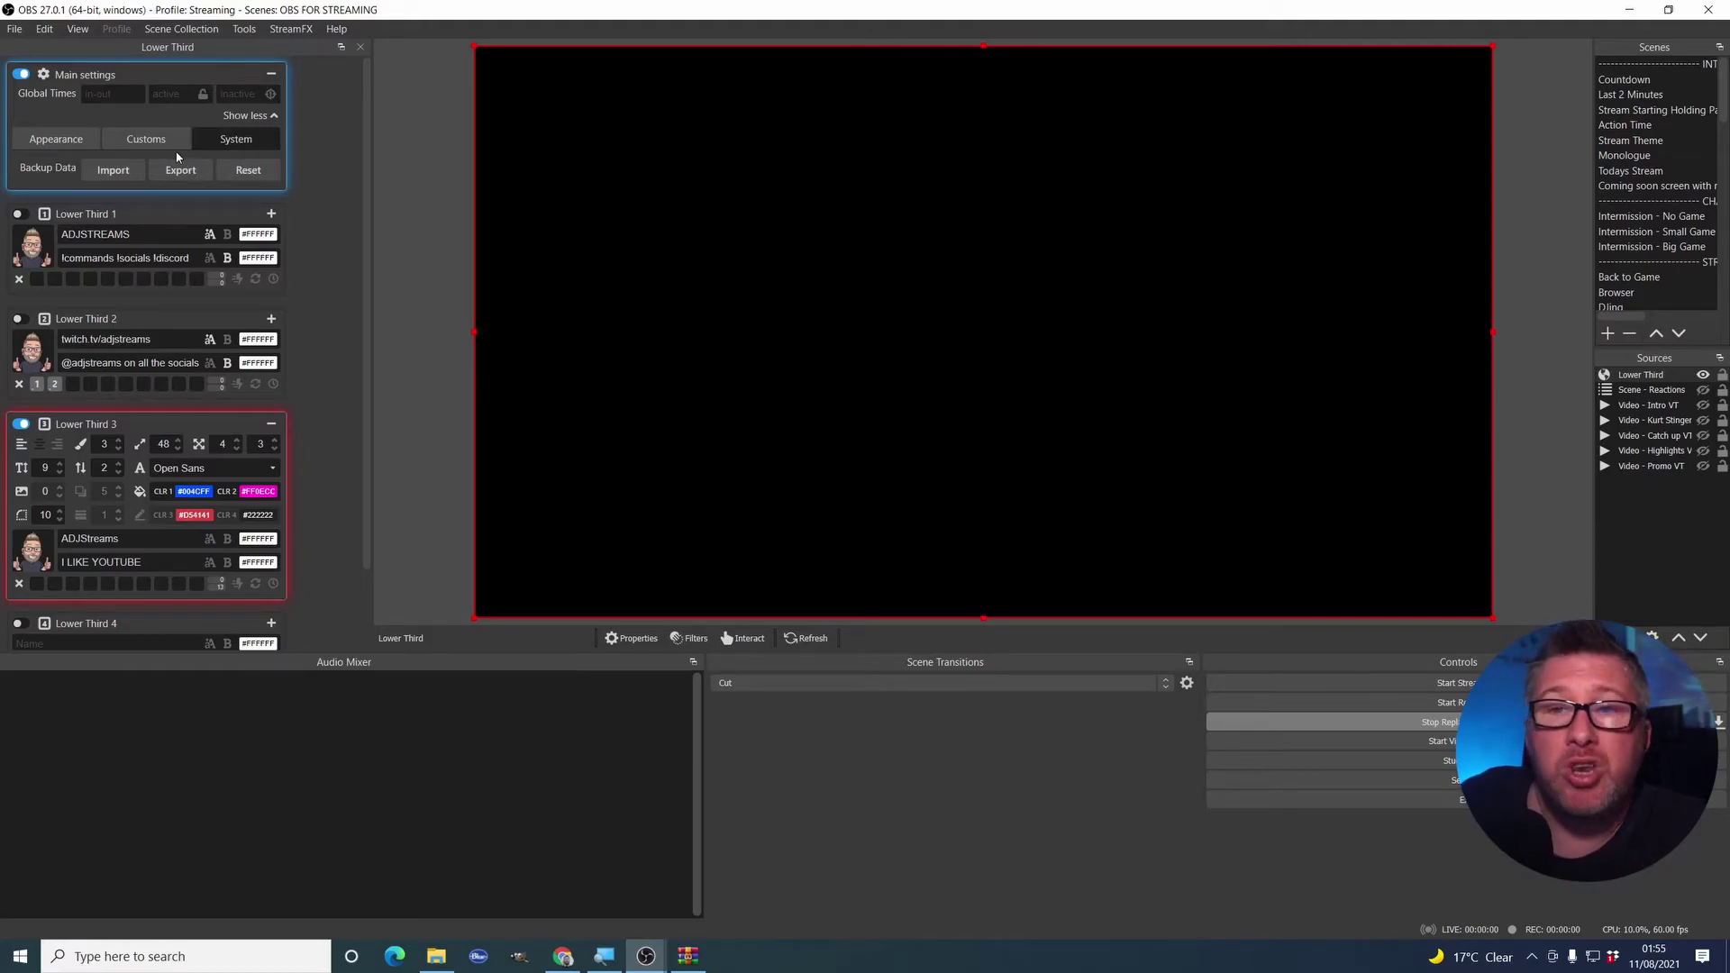
{"action": "left_click", "coordinate": [115, 170]}
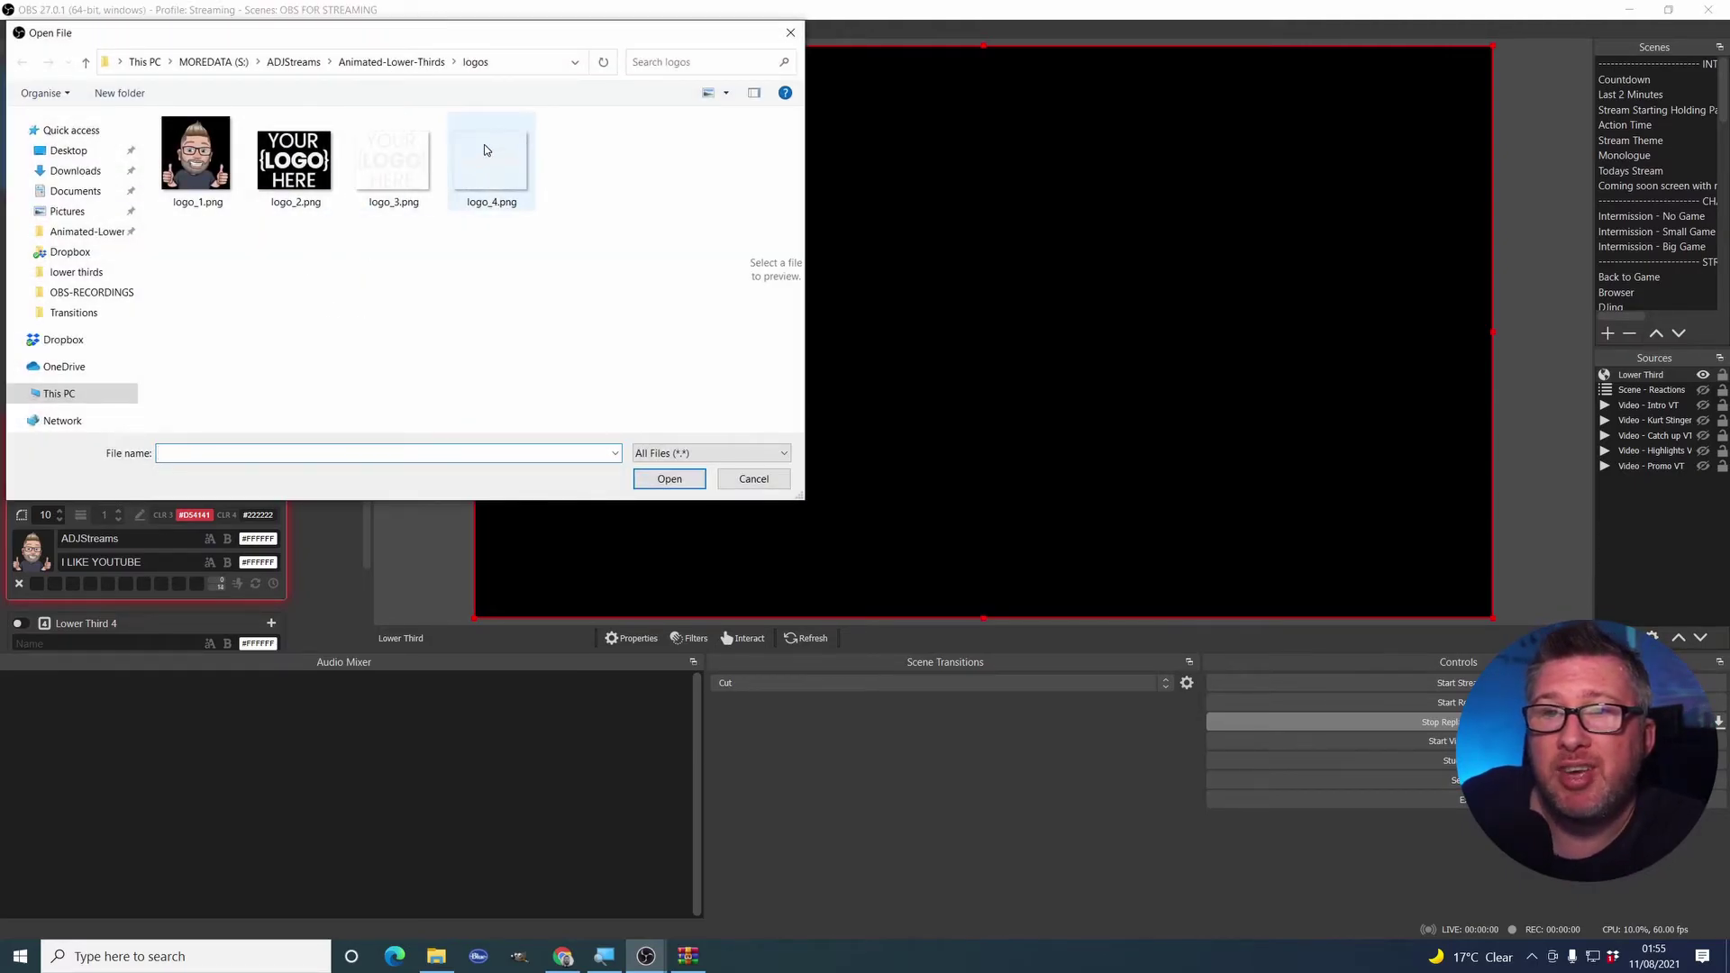
{"action": "left_click", "coordinate": [408, 63]}
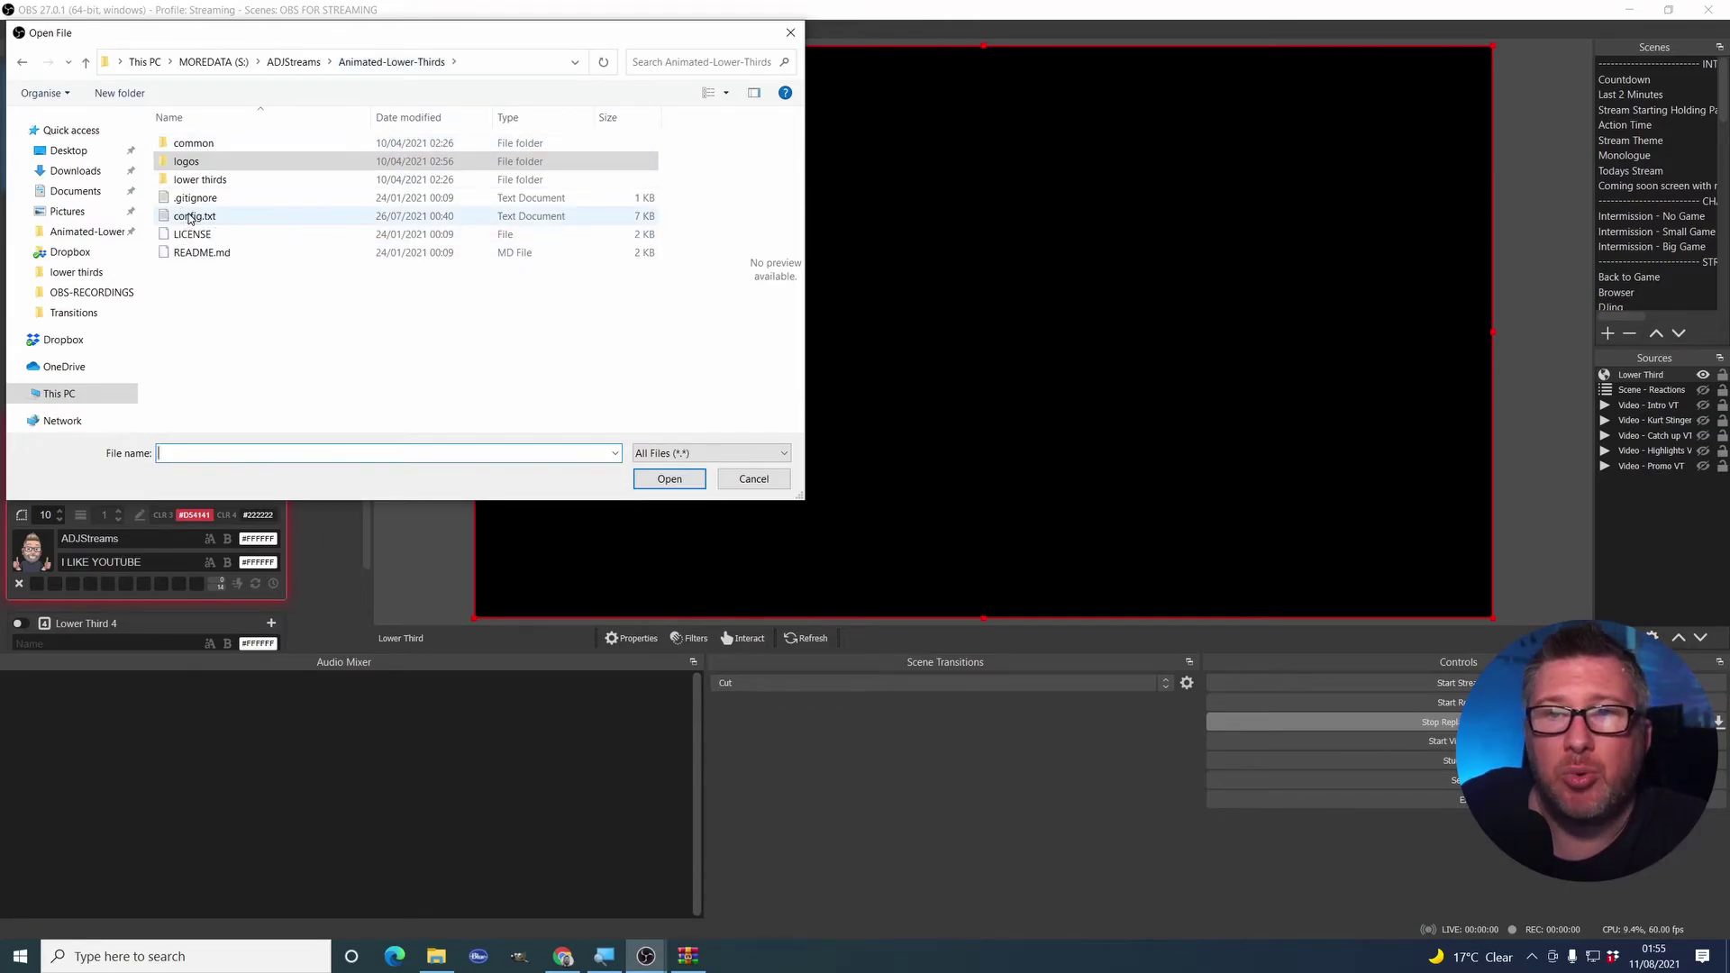
{"action": "left_click", "coordinate": [194, 219]}
{"action": "left_click_drag", "start_coordinate": [804, 193], "coordinate": [1354, 194]}
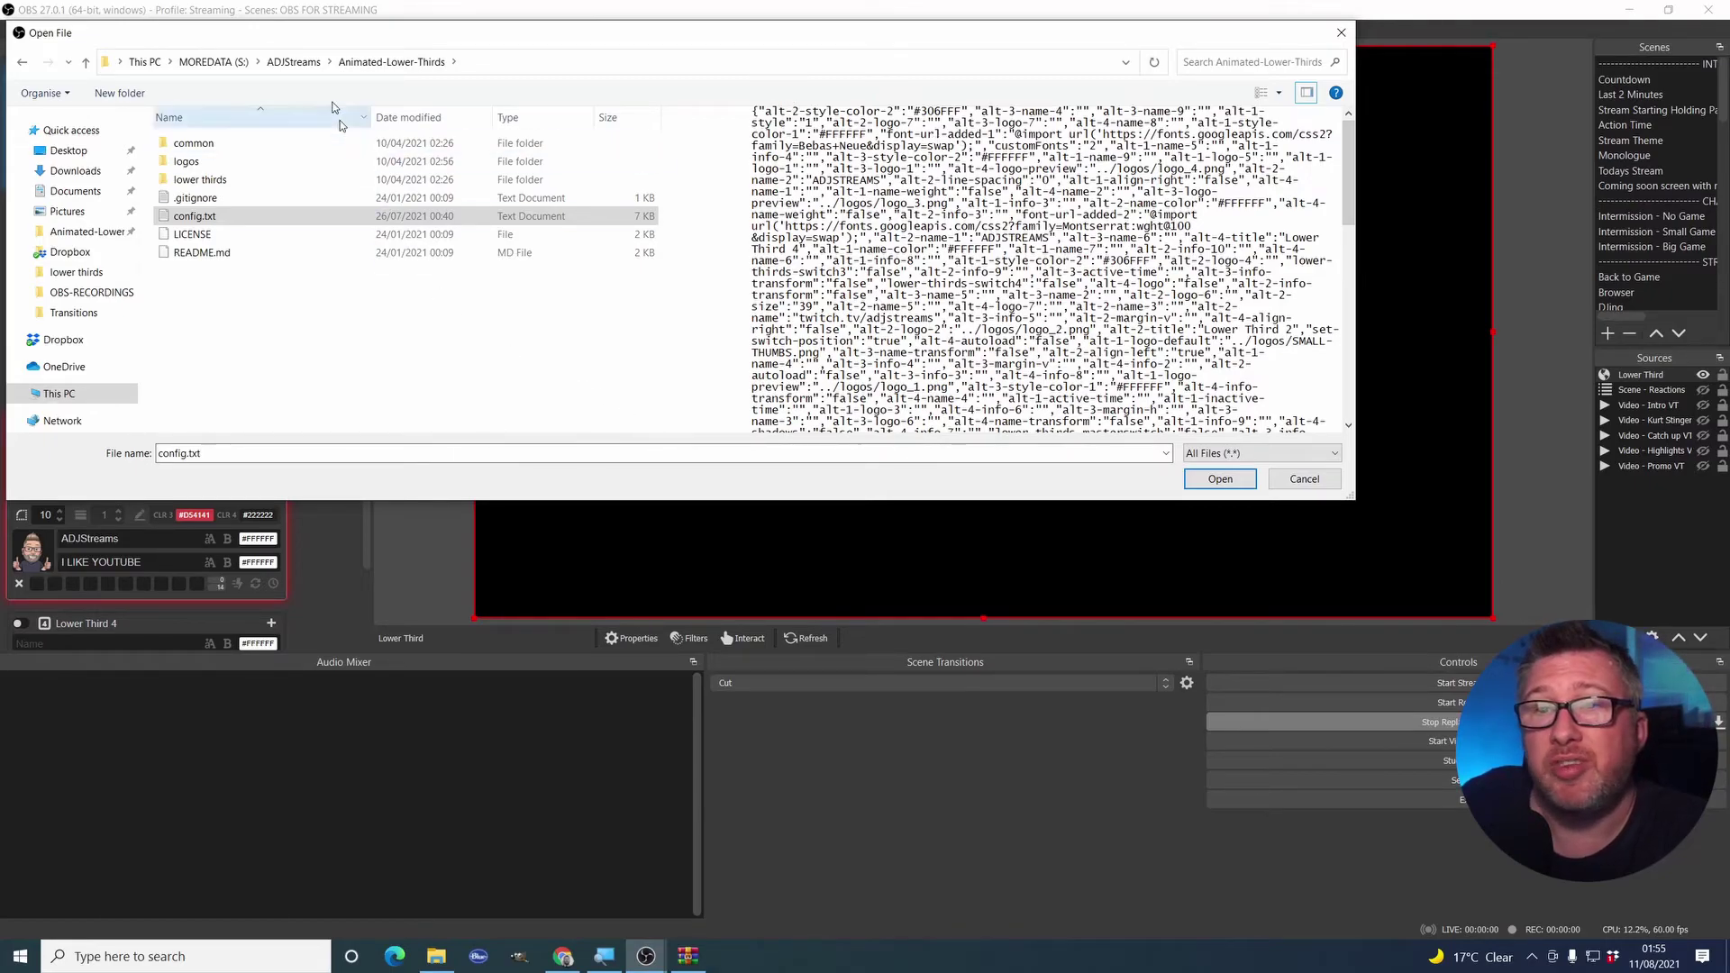
{"action": "left_click", "coordinate": [1220, 478]}
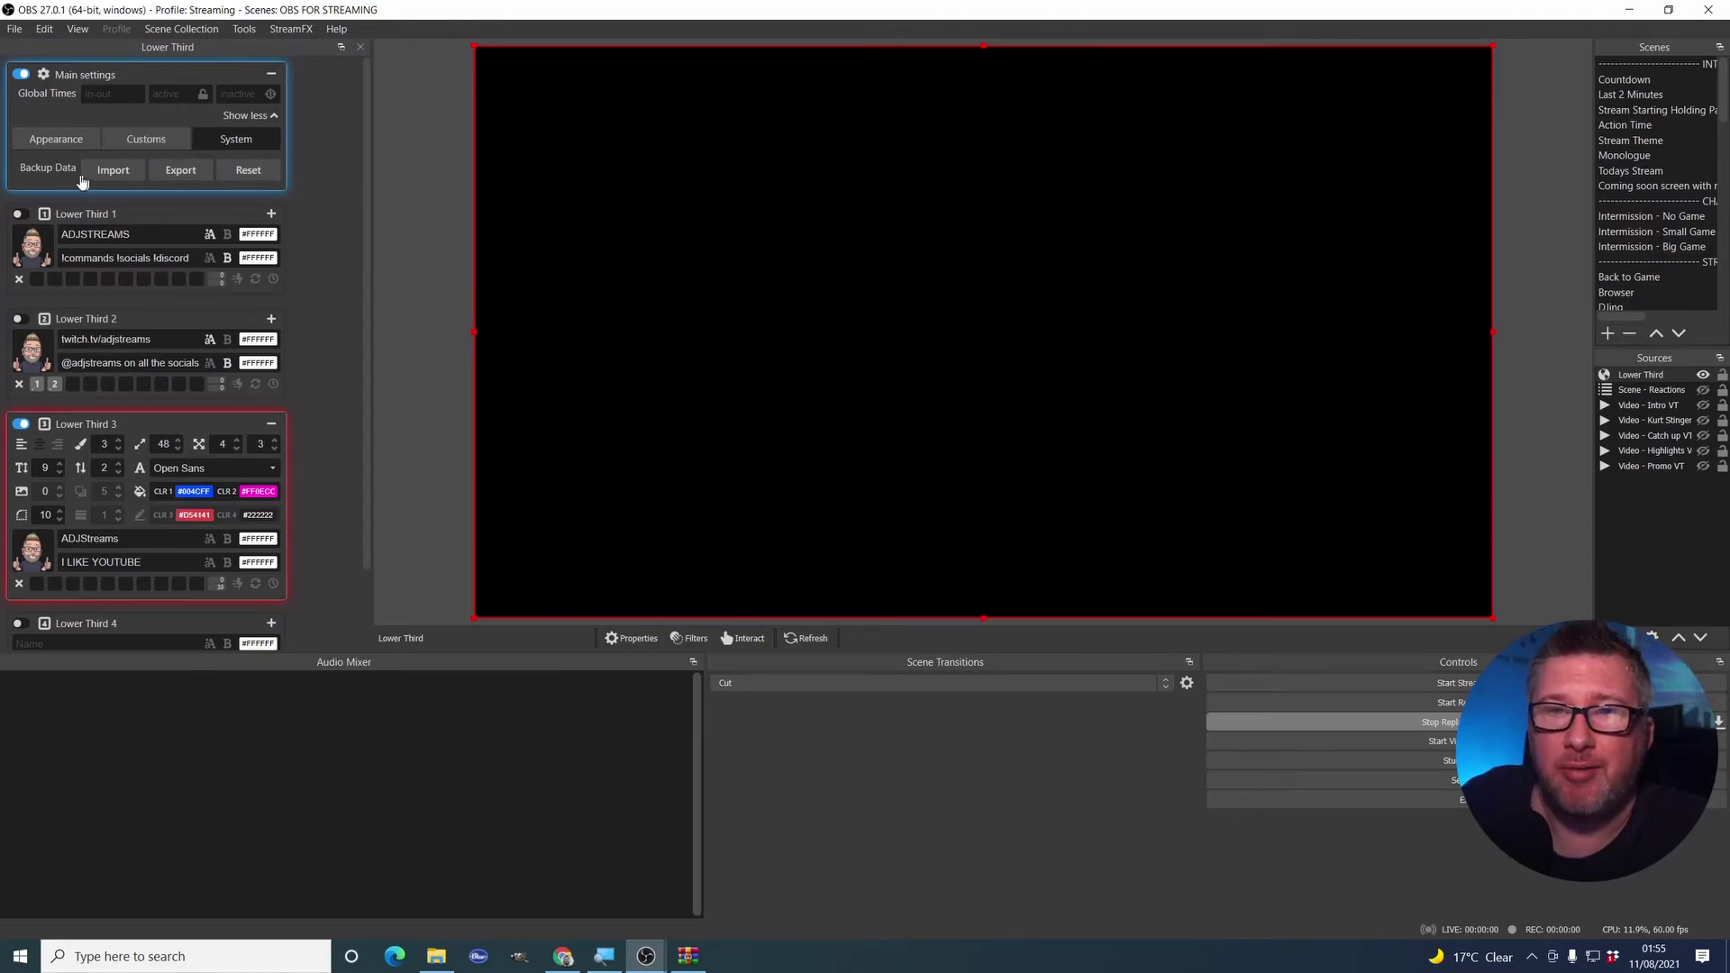
{"action": "left_click", "coordinate": [56, 139]}
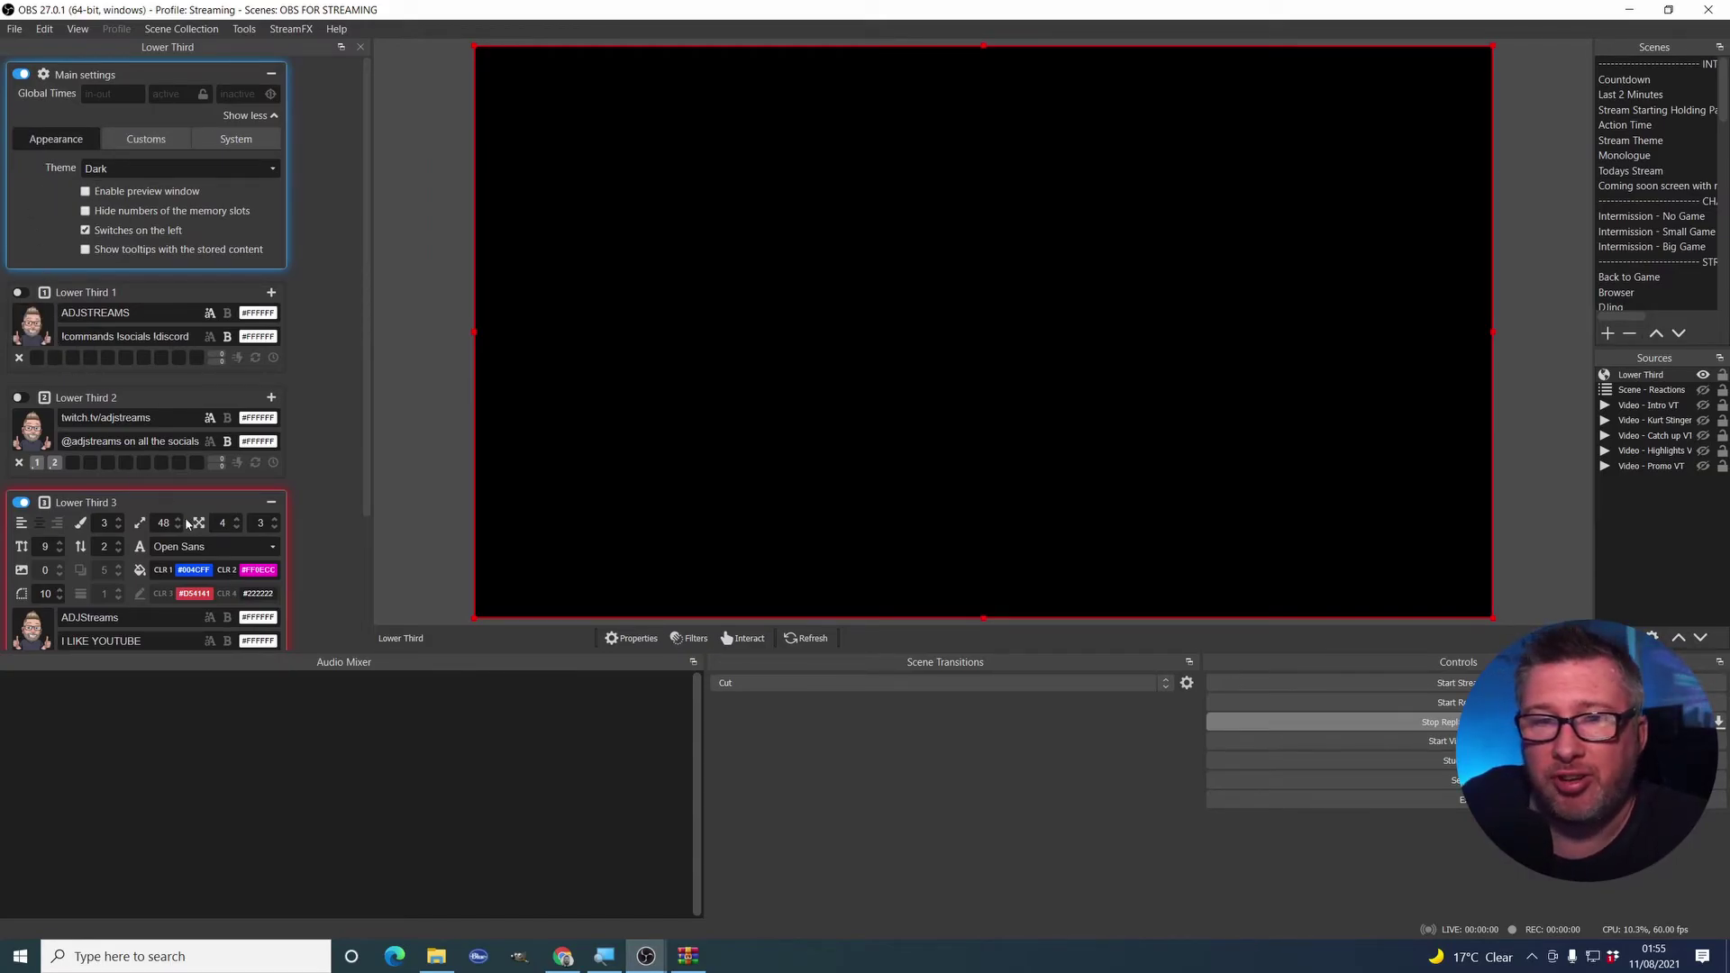
Check Lower Third 3's font list, keep Open Sans, and show the Customs settings page
{"action": "scroll", "coordinate": [26, 512], "scroll_direction": "down", "scroll_amount": 3}
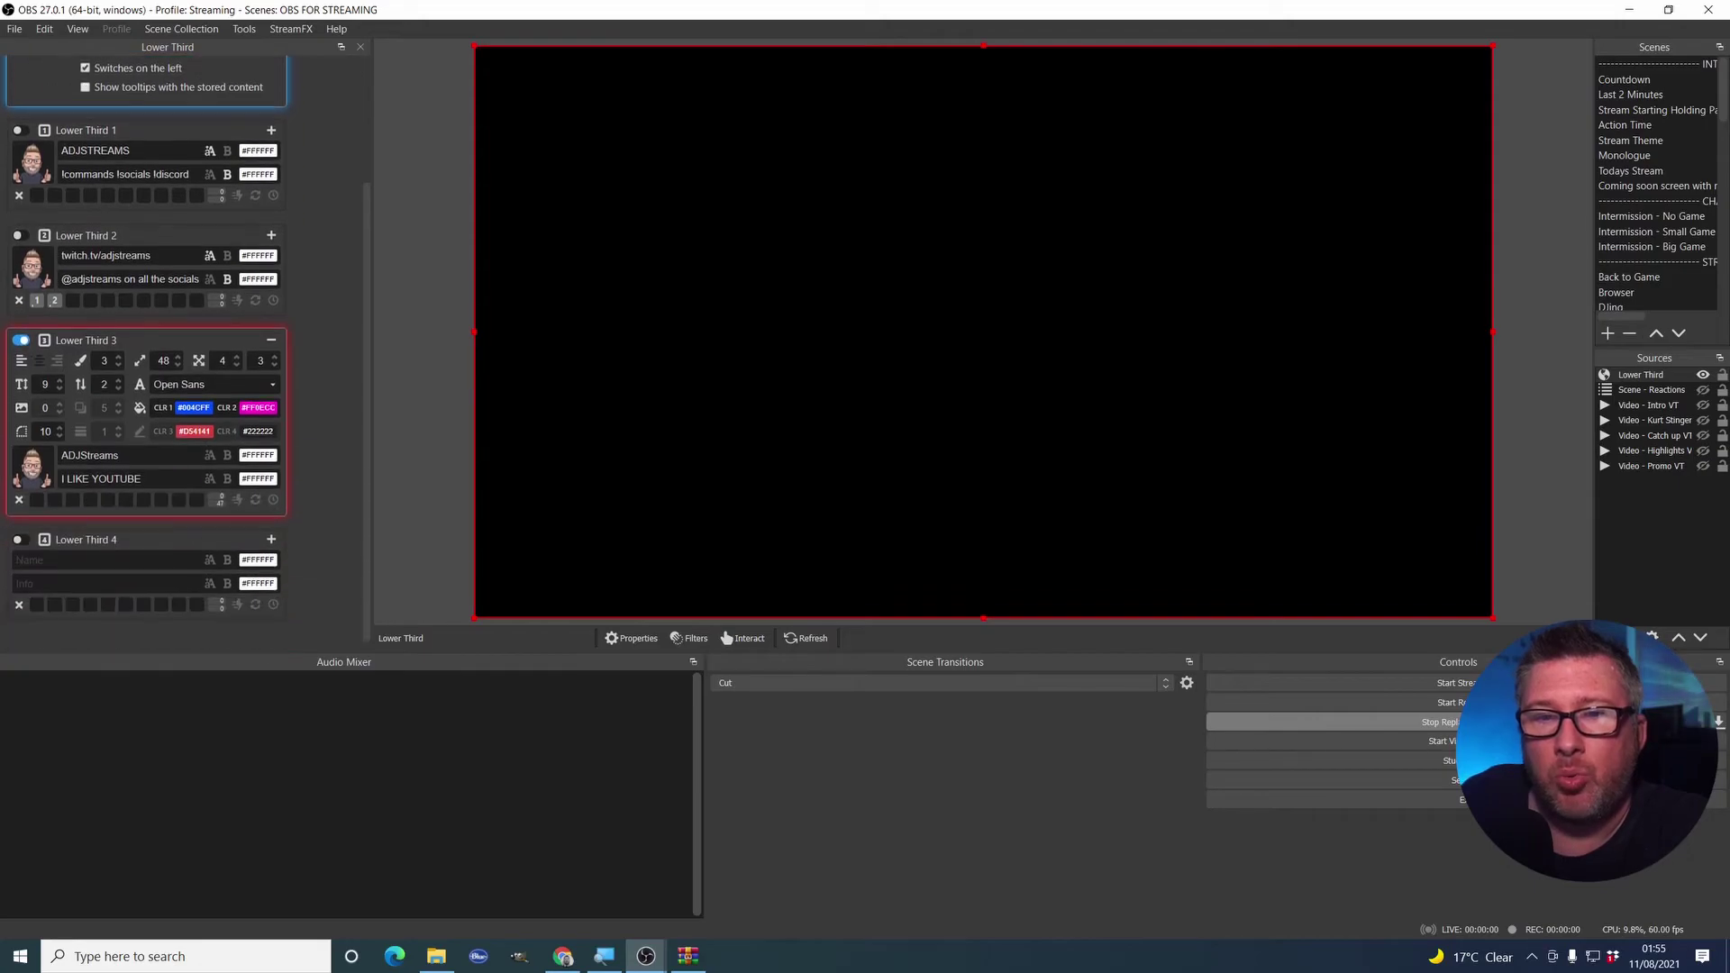
{"action": "left_click", "coordinate": [206, 377]}
{"action": "left_click", "coordinate": [207, 380]}
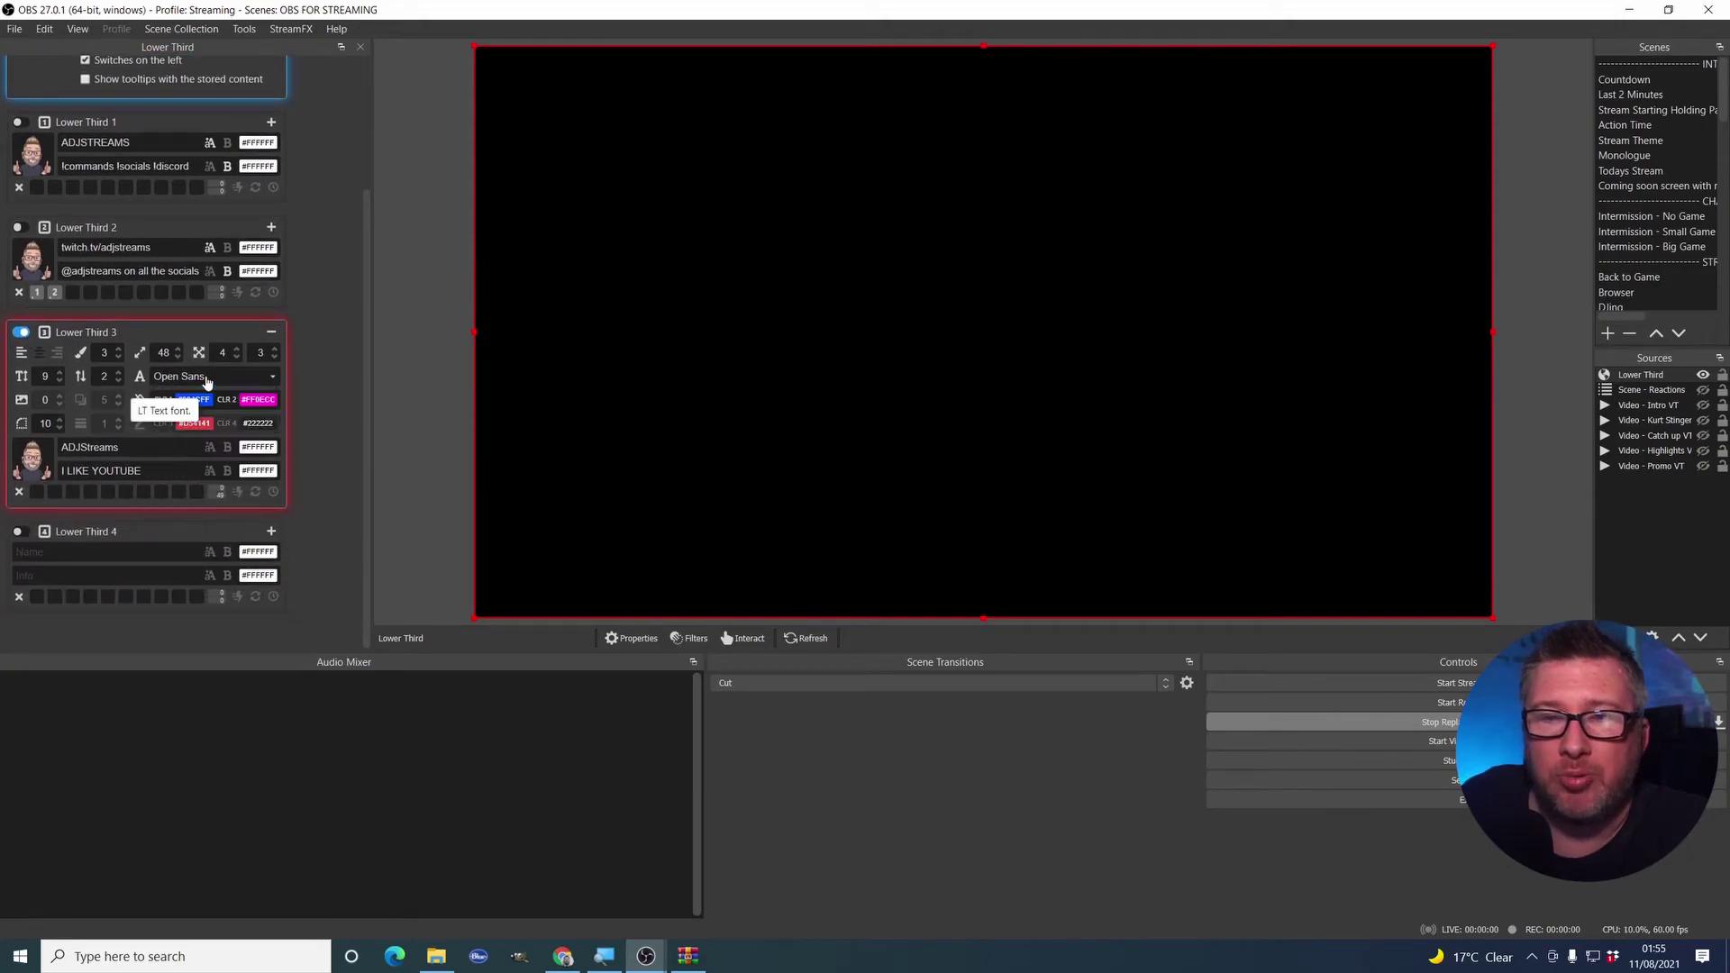
{"action": "left_click", "coordinate": [212, 378]}
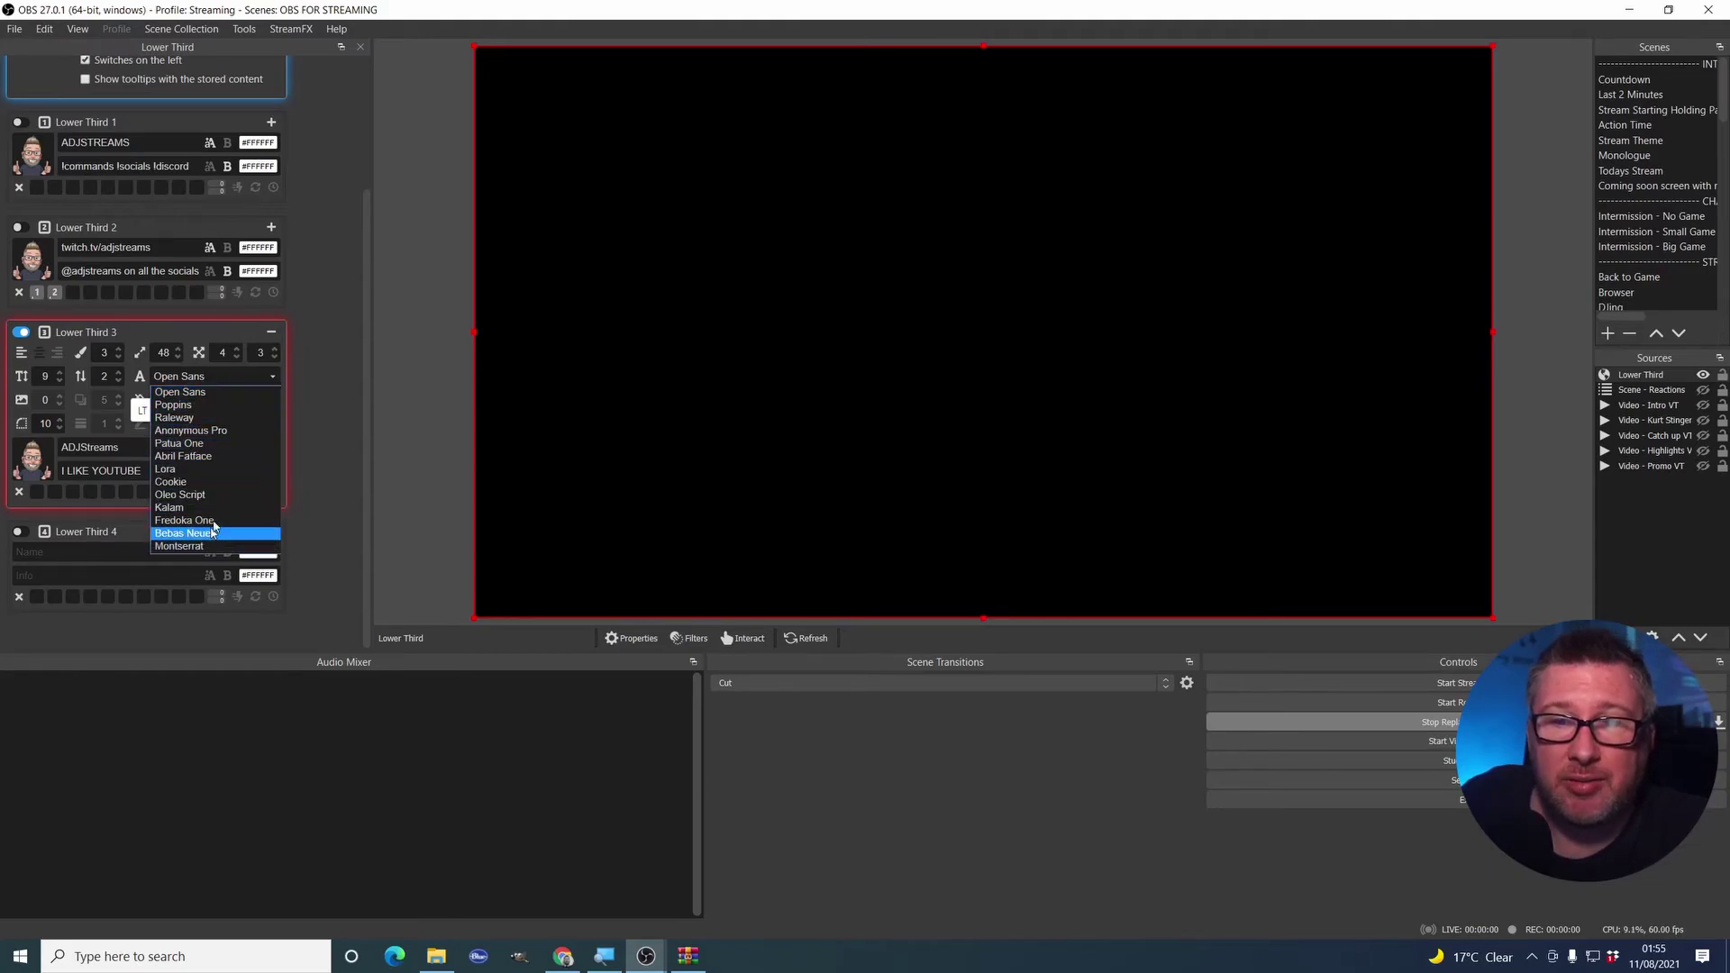
{"action": "left_click", "coordinate": [180, 392]}
{"action": "scroll", "coordinate": [119, 203], "scroll_direction": "up", "scroll_amount": 2}
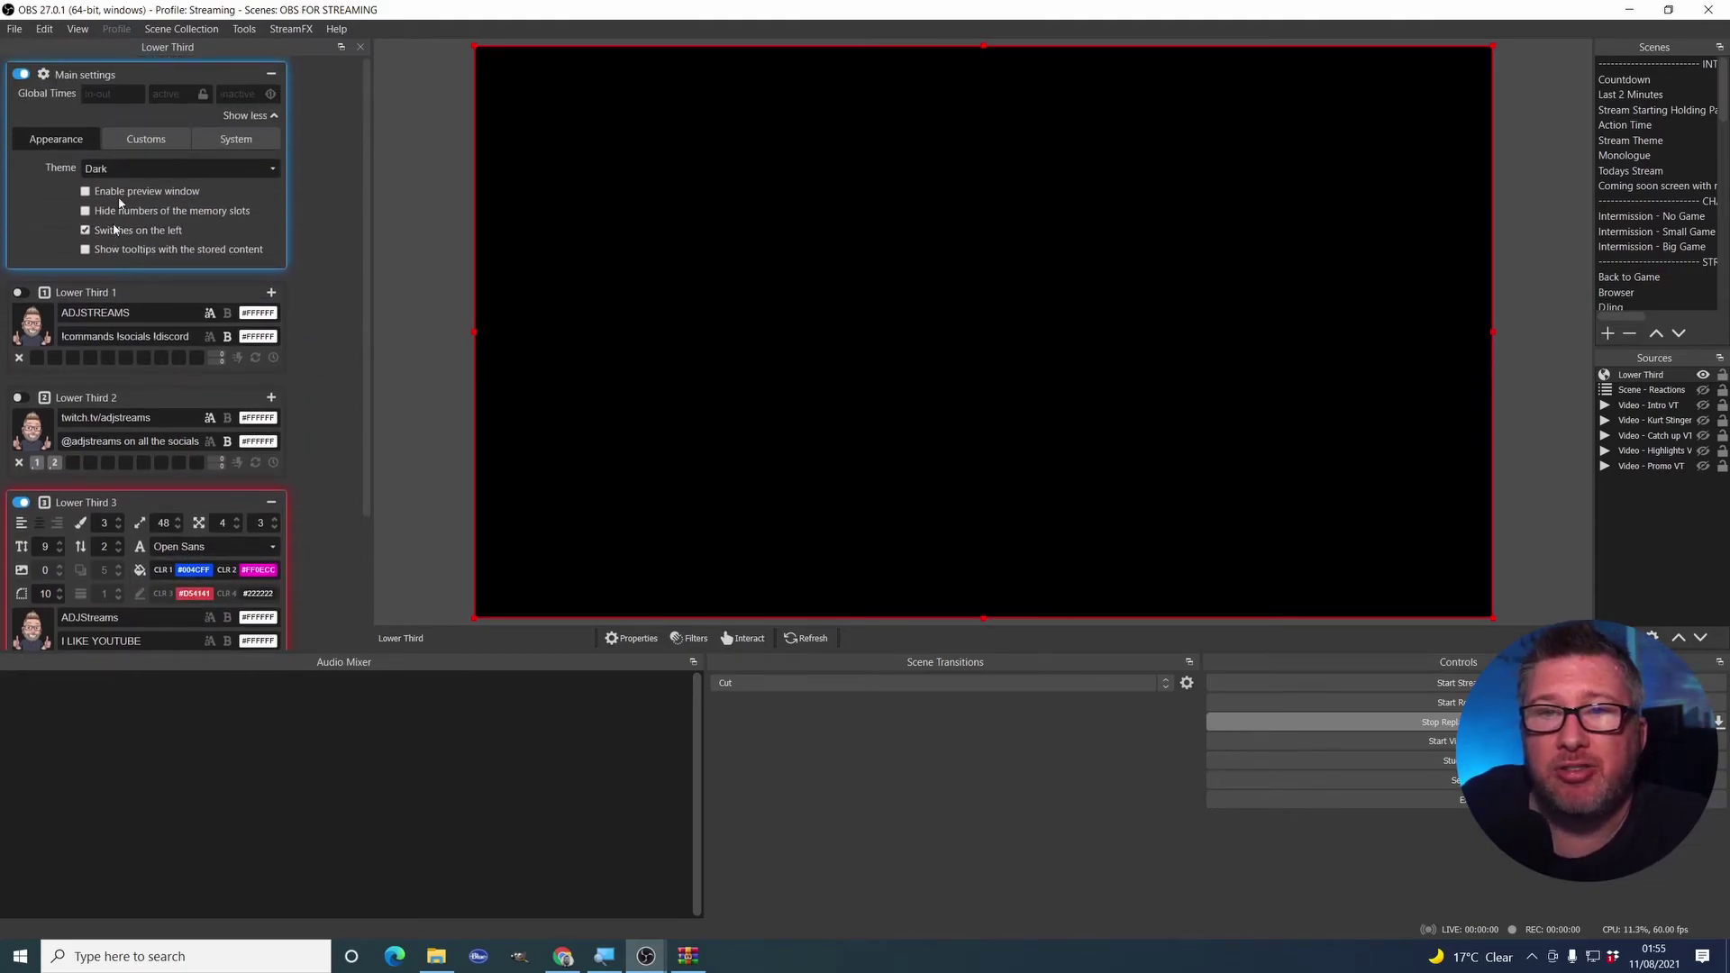
{"action": "left_click", "coordinate": [134, 142]}
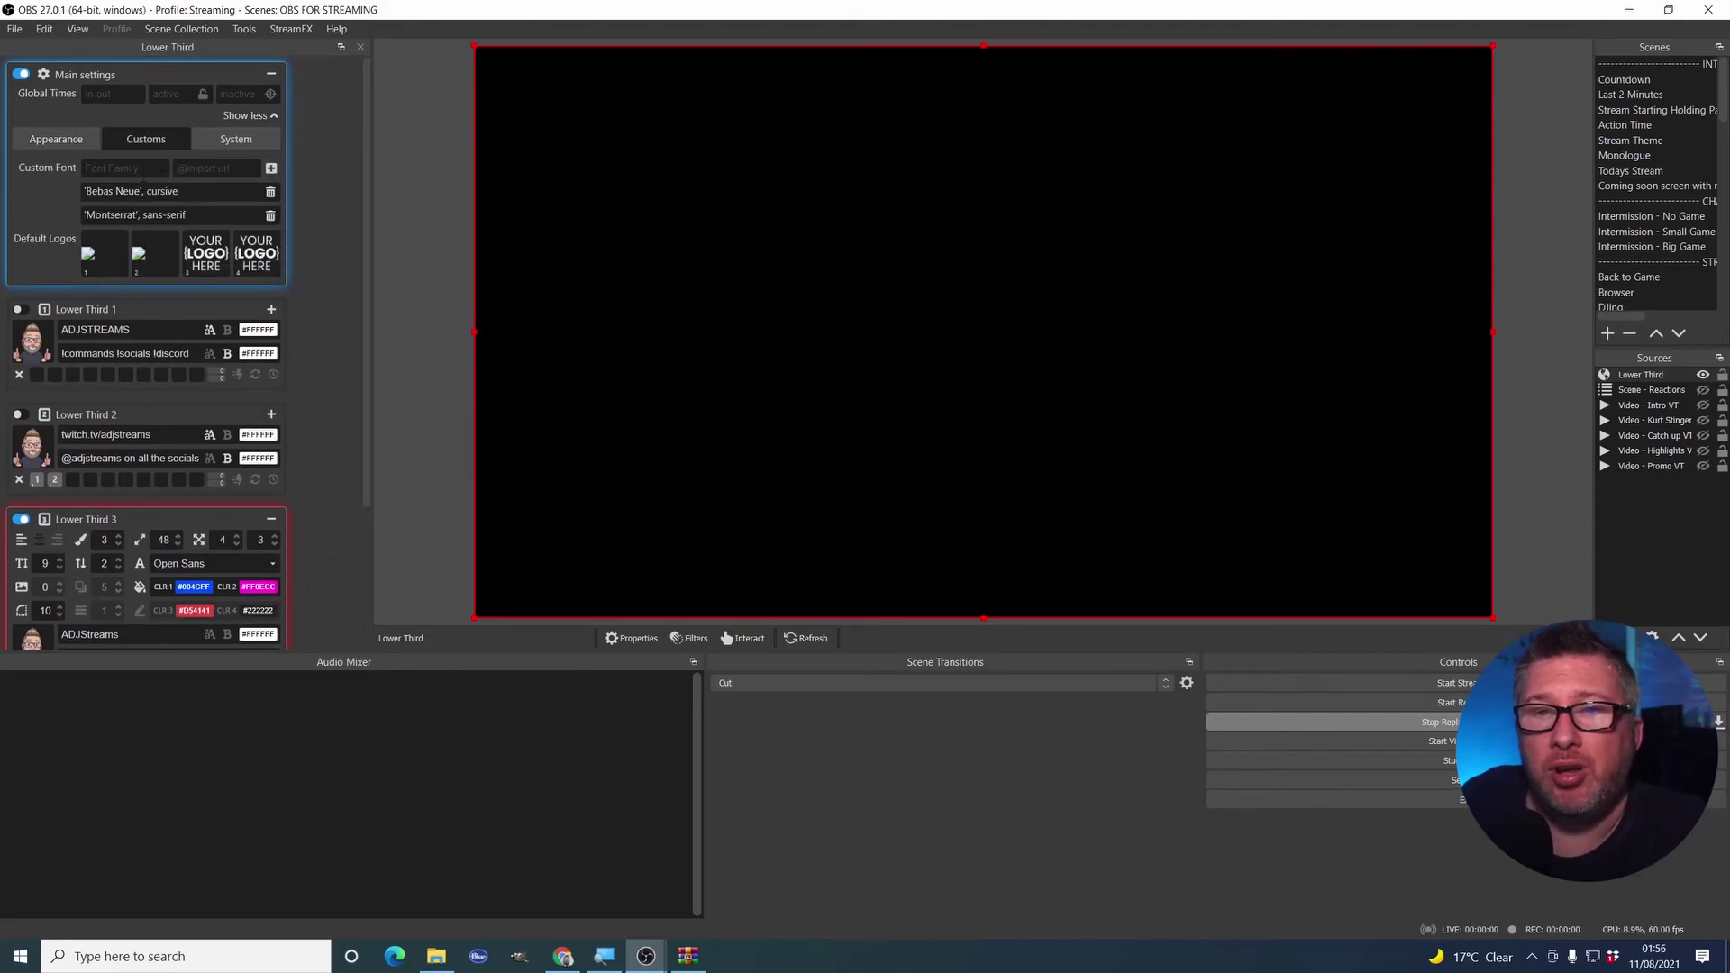
In Google Fonts, select Bangers Regular 400 and copy its font-family CSS rule
{"action": "mouse_move", "coordinate": [568, 956]}
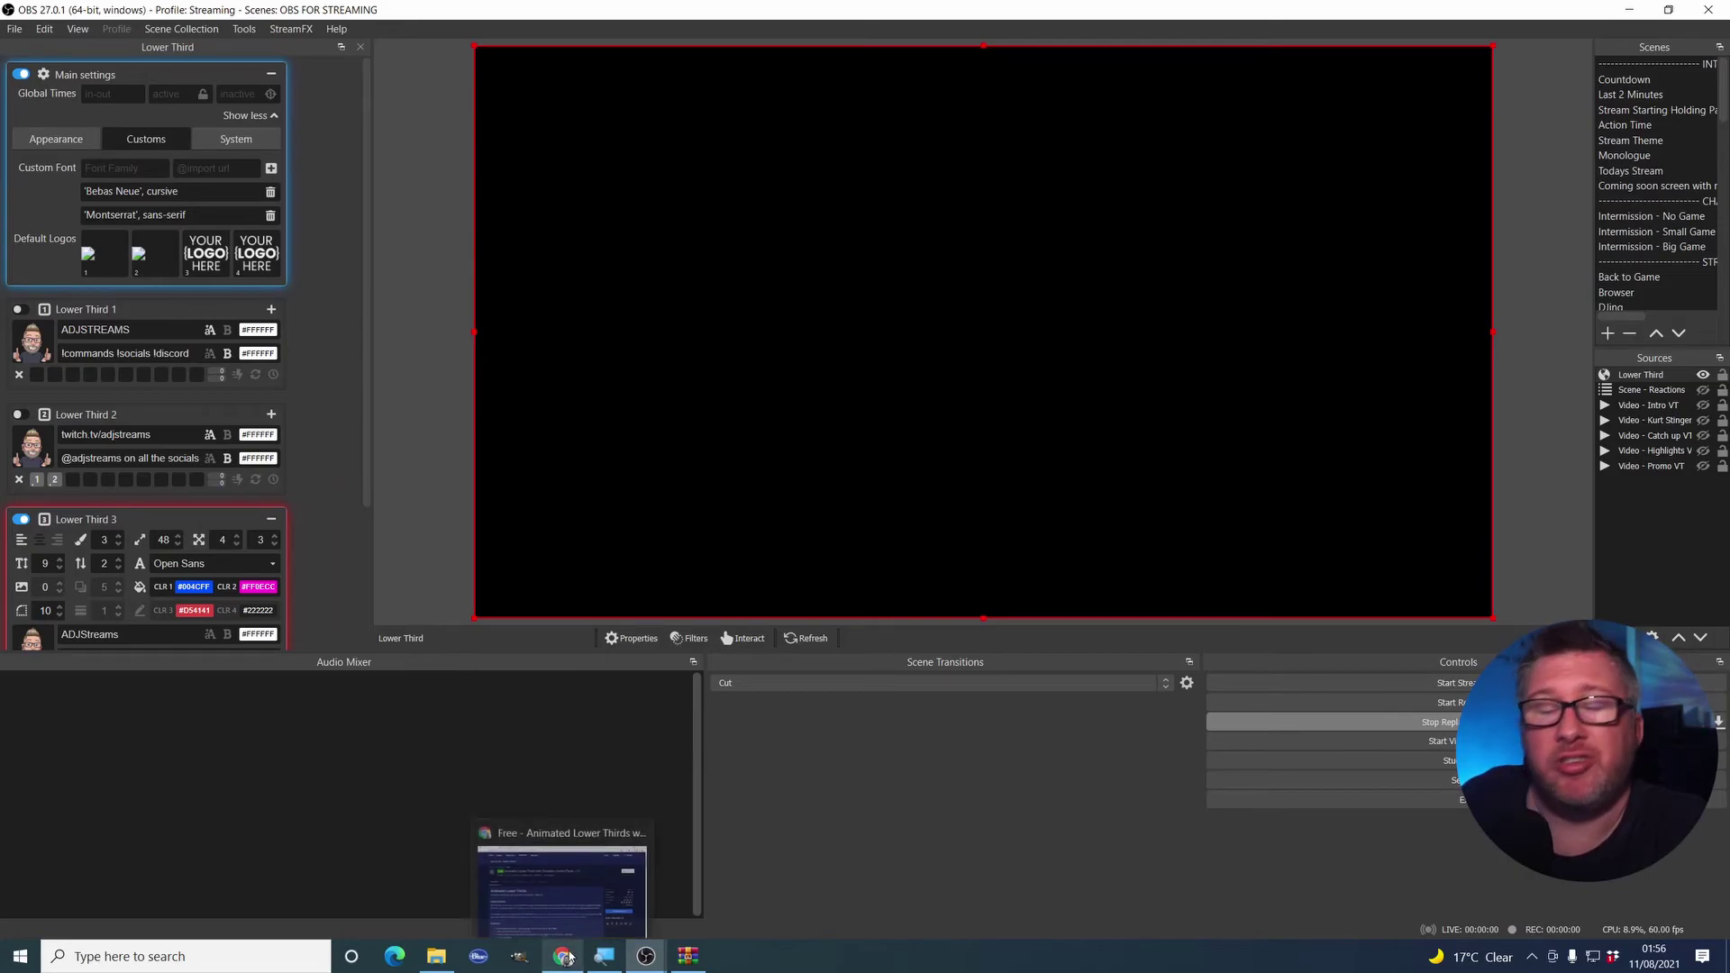
{"action": "left_click", "coordinate": [568, 957]}
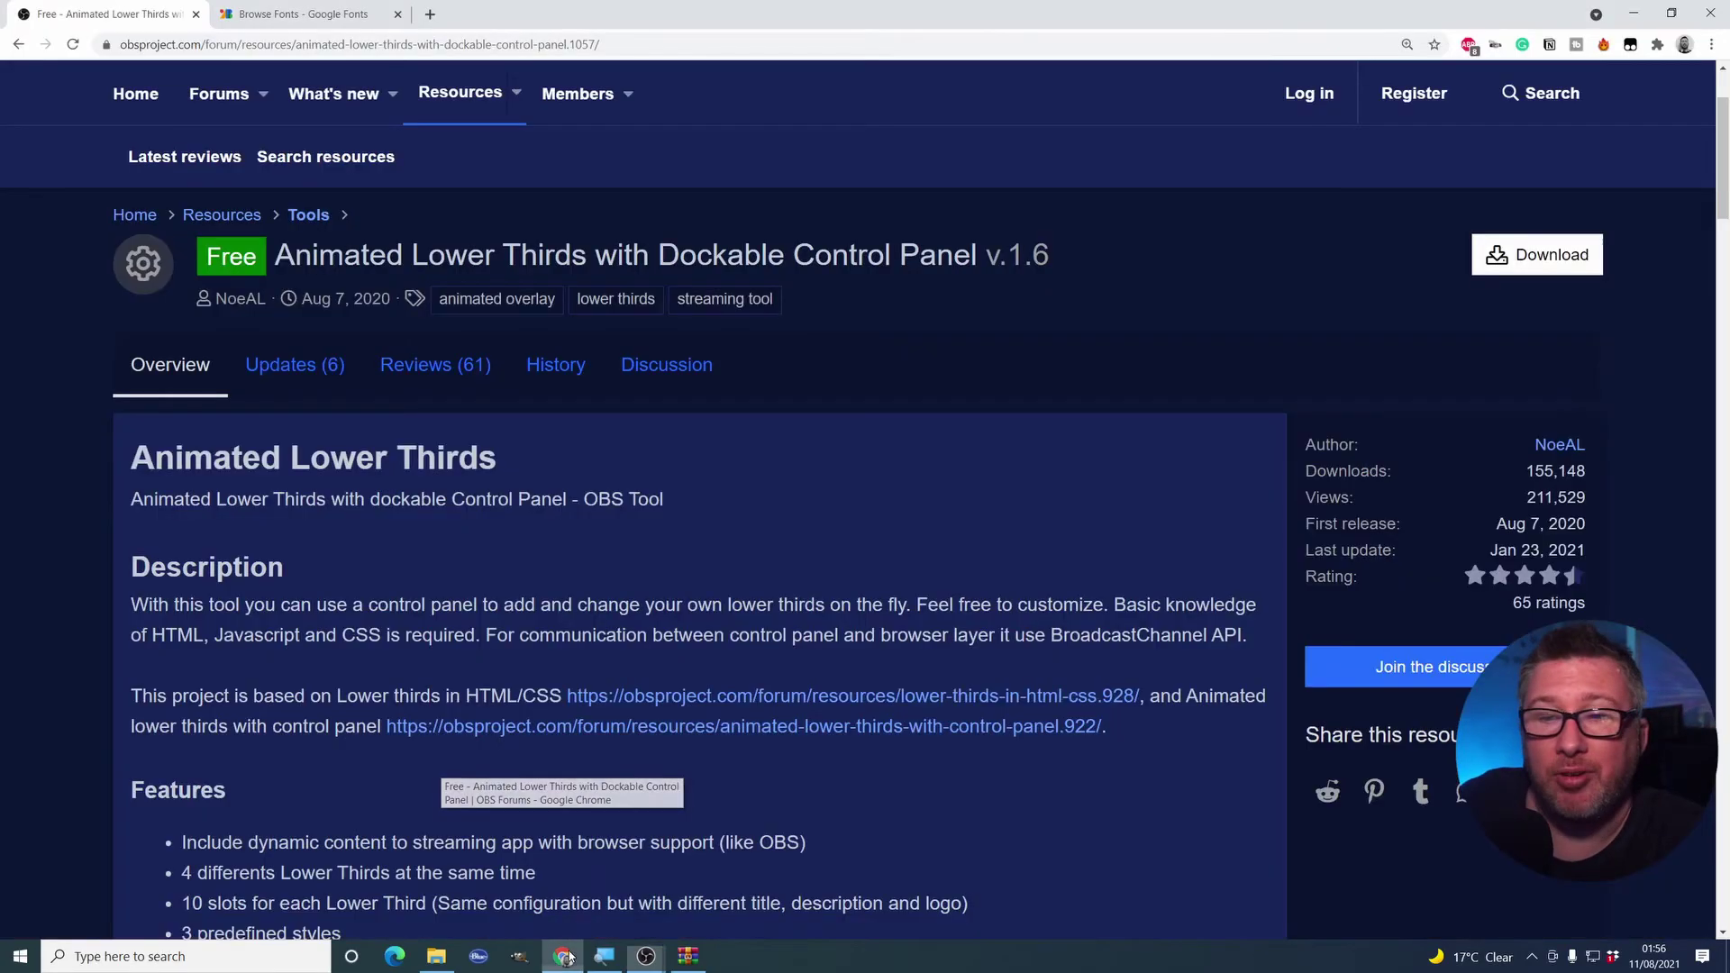
{"action": "left_click", "coordinate": [317, 13]}
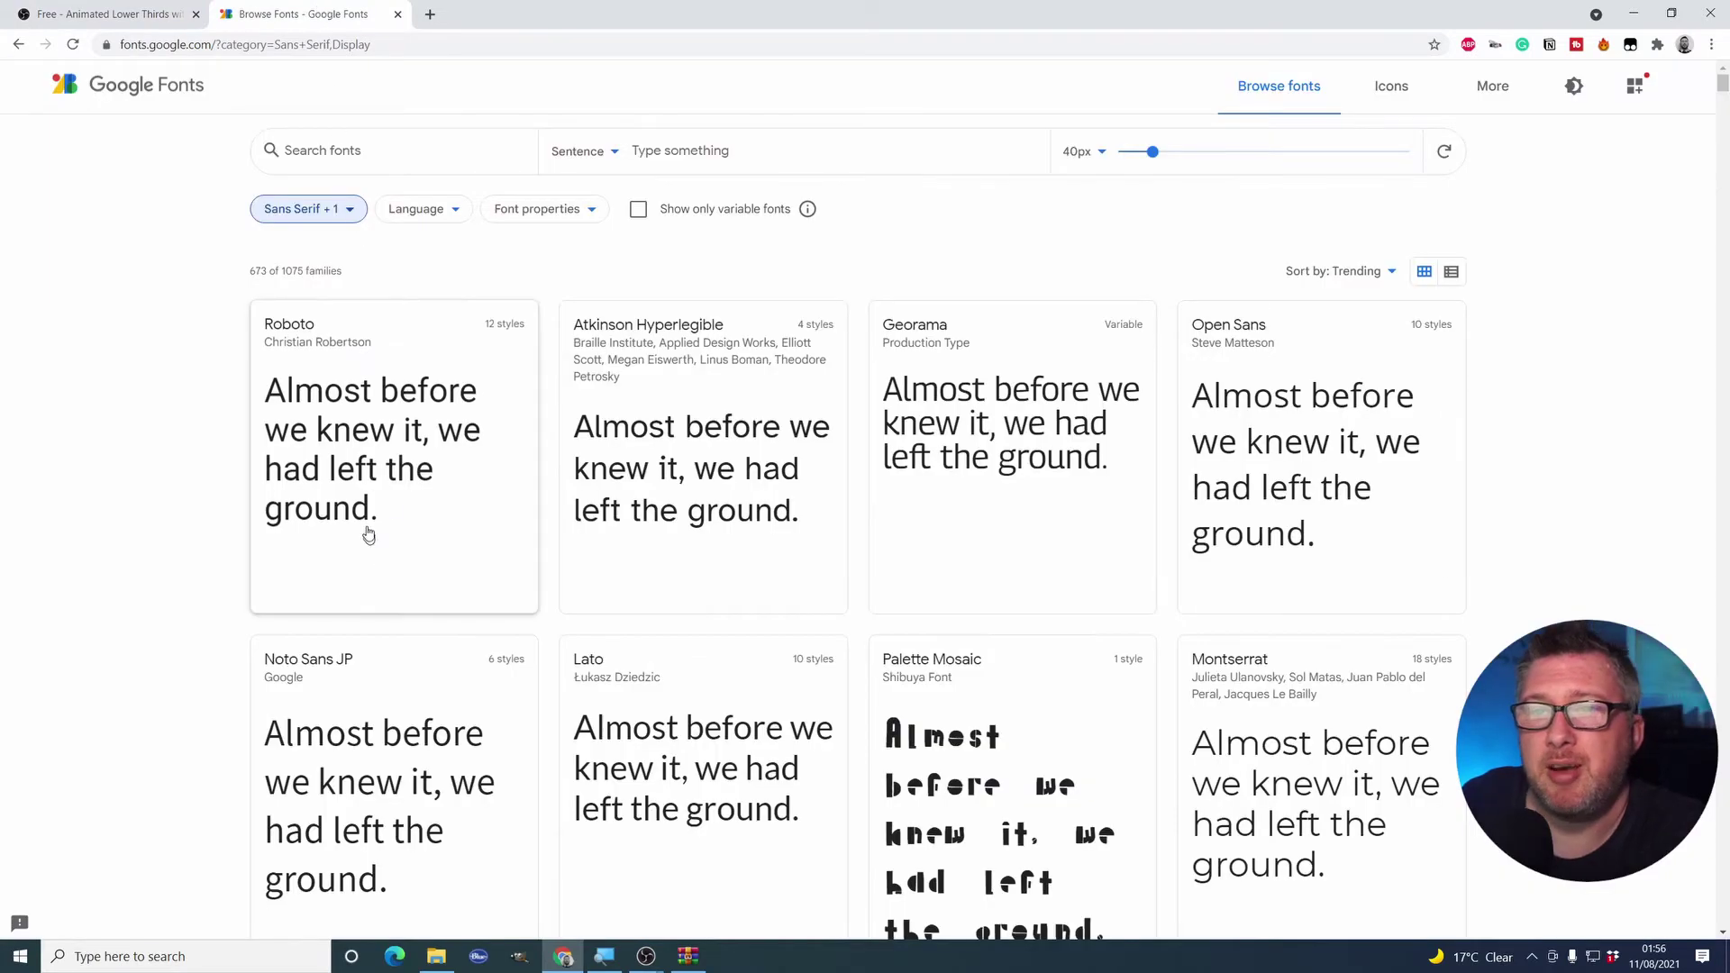
{"action": "scroll", "coordinate": [707, 706], "scroll_direction": "down", "scroll_amount": 4}
{"action": "scroll", "coordinate": [708, 699], "scroll_direction": "down", "scroll_amount": 20}
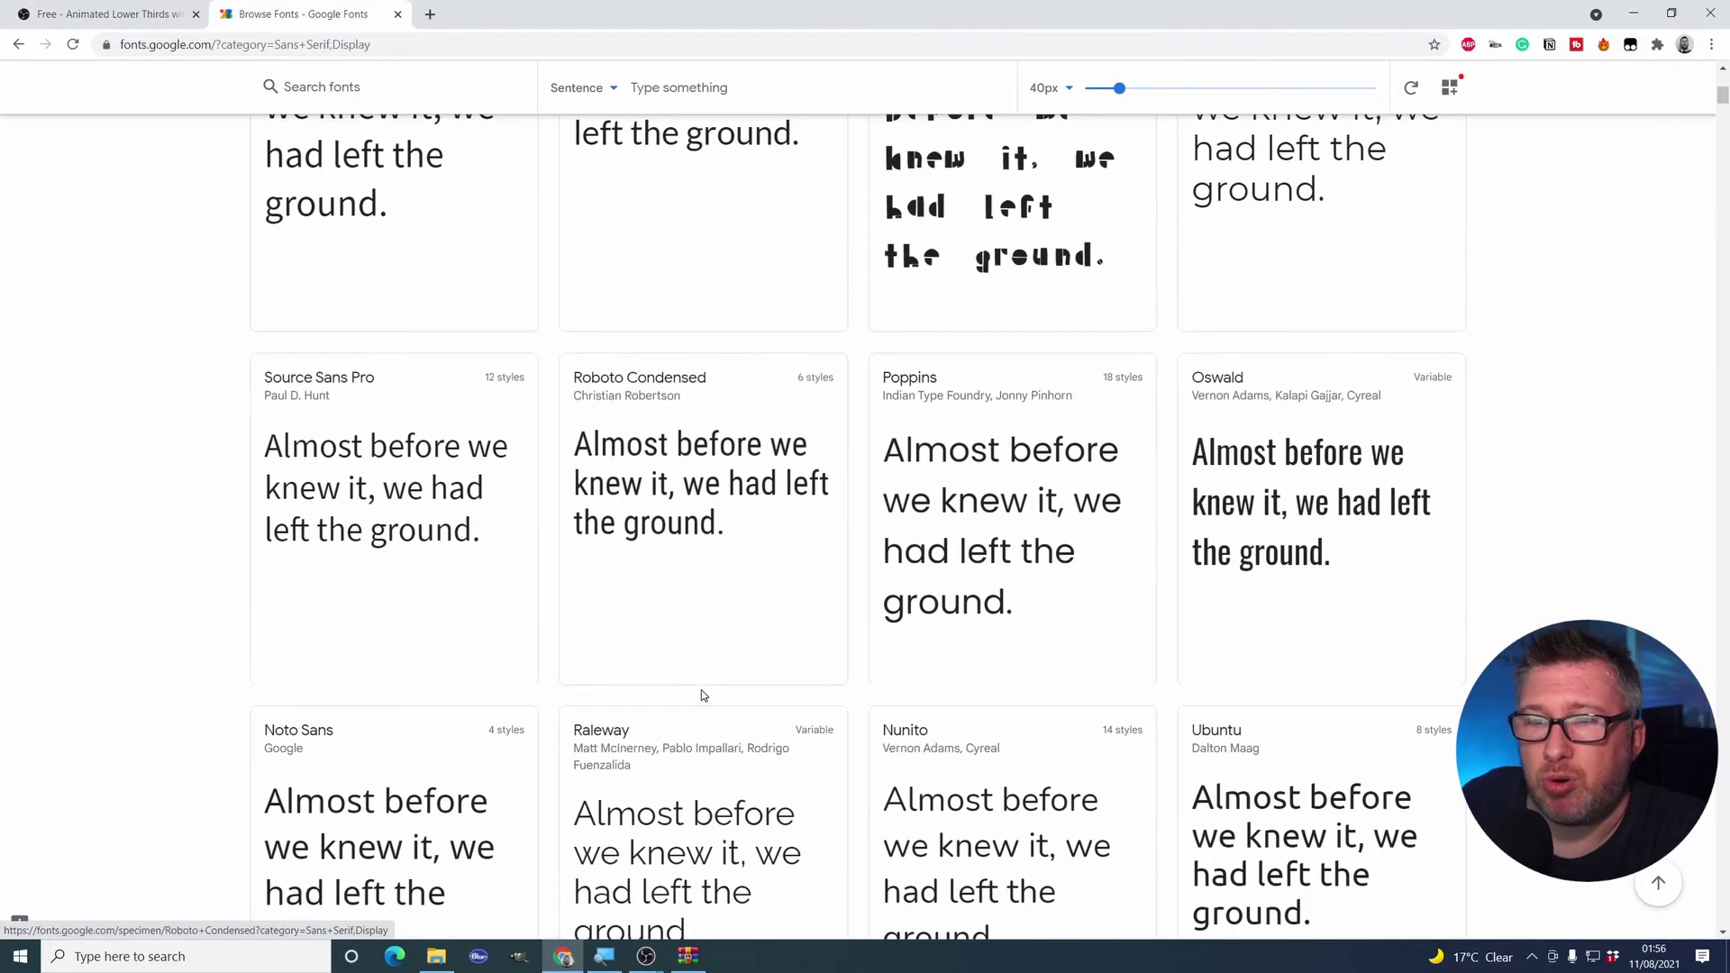
{"action": "scroll", "coordinate": [703, 696], "scroll_direction": "down", "scroll_amount": 10}
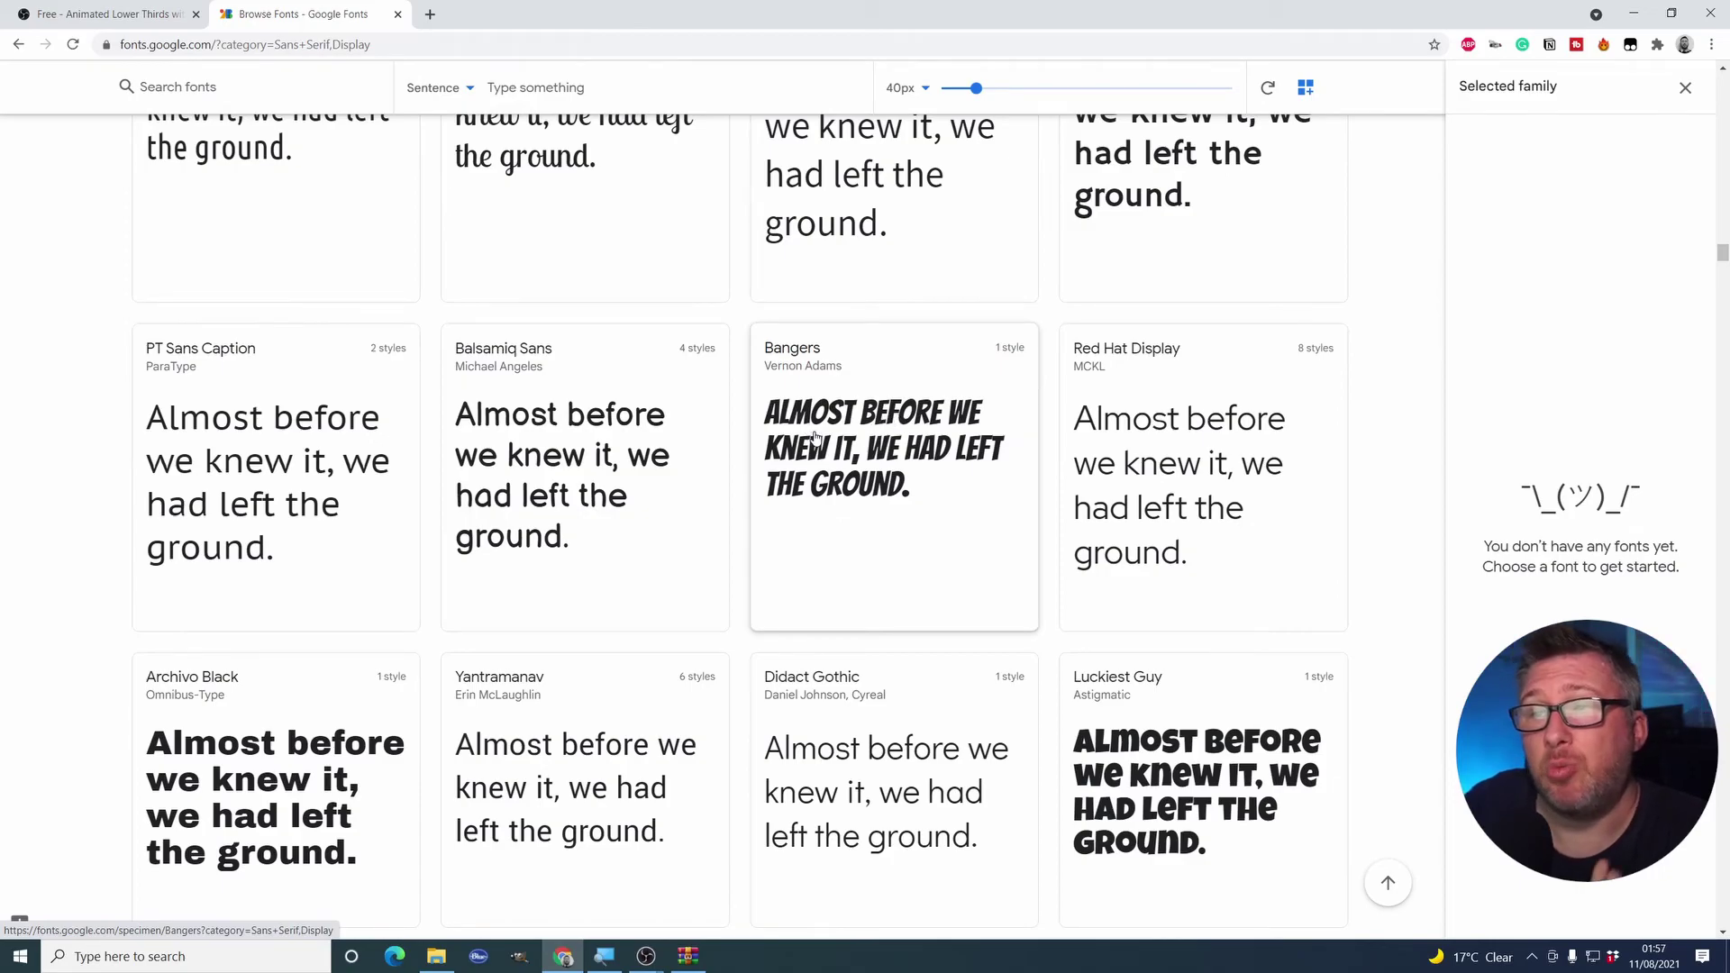
{"action": "left_click", "coordinate": [816, 428]}
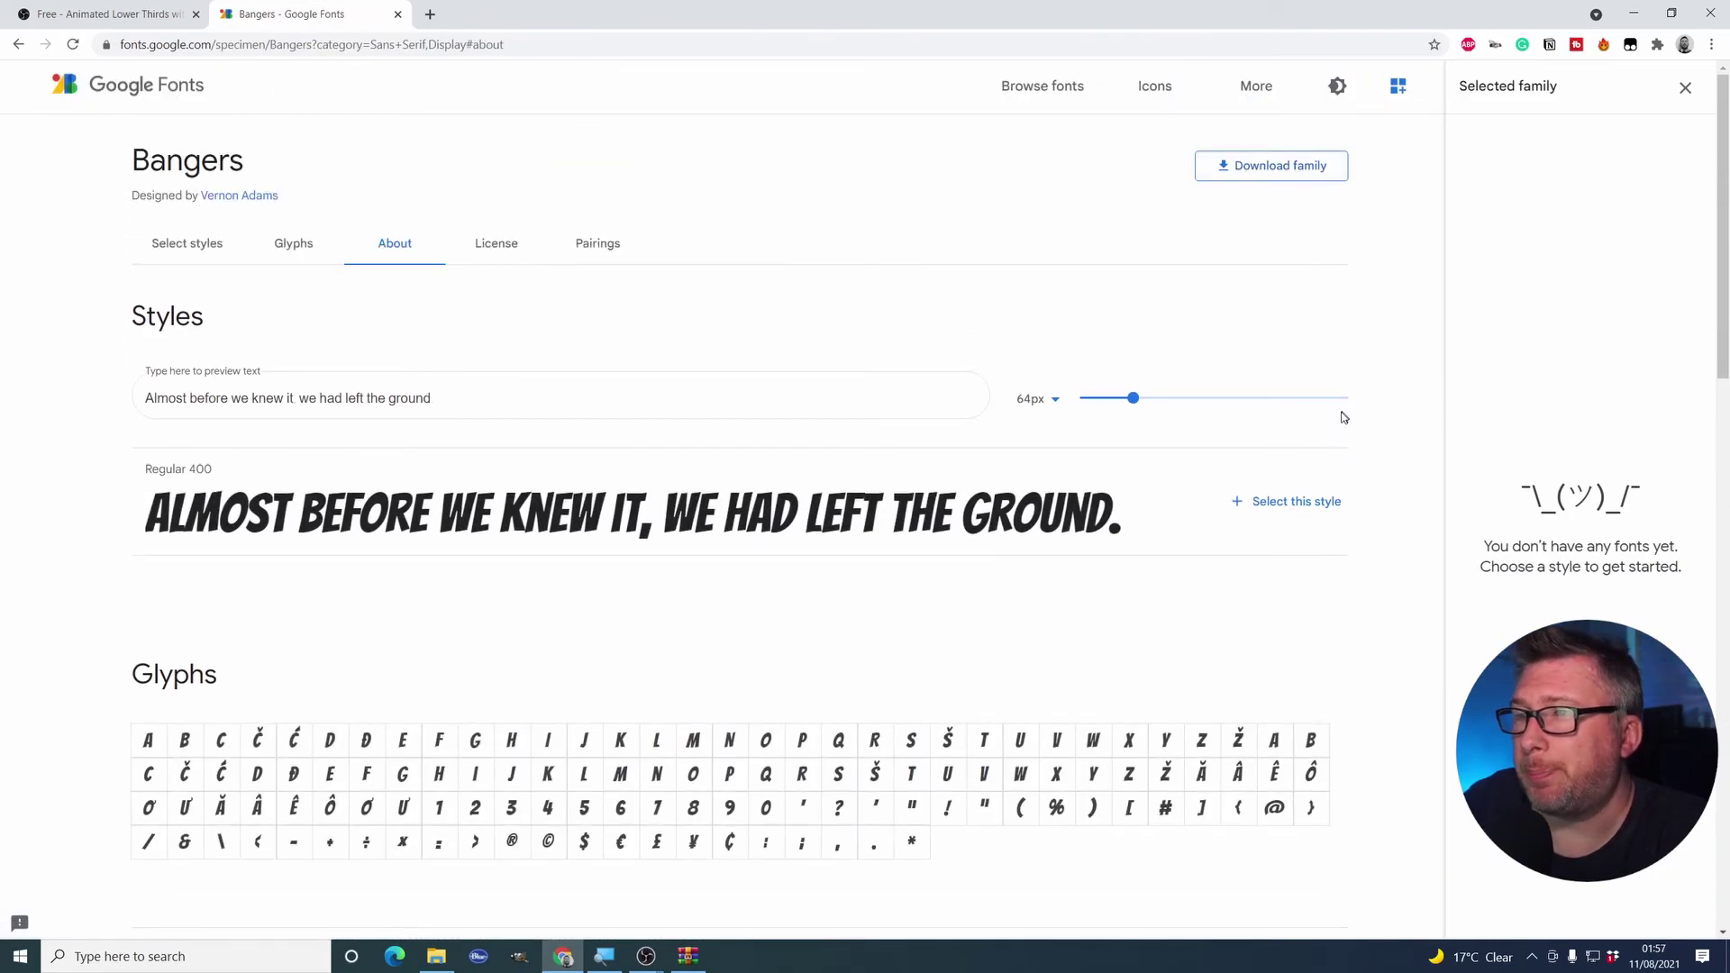
{"action": "left_click", "coordinate": [1315, 499]}
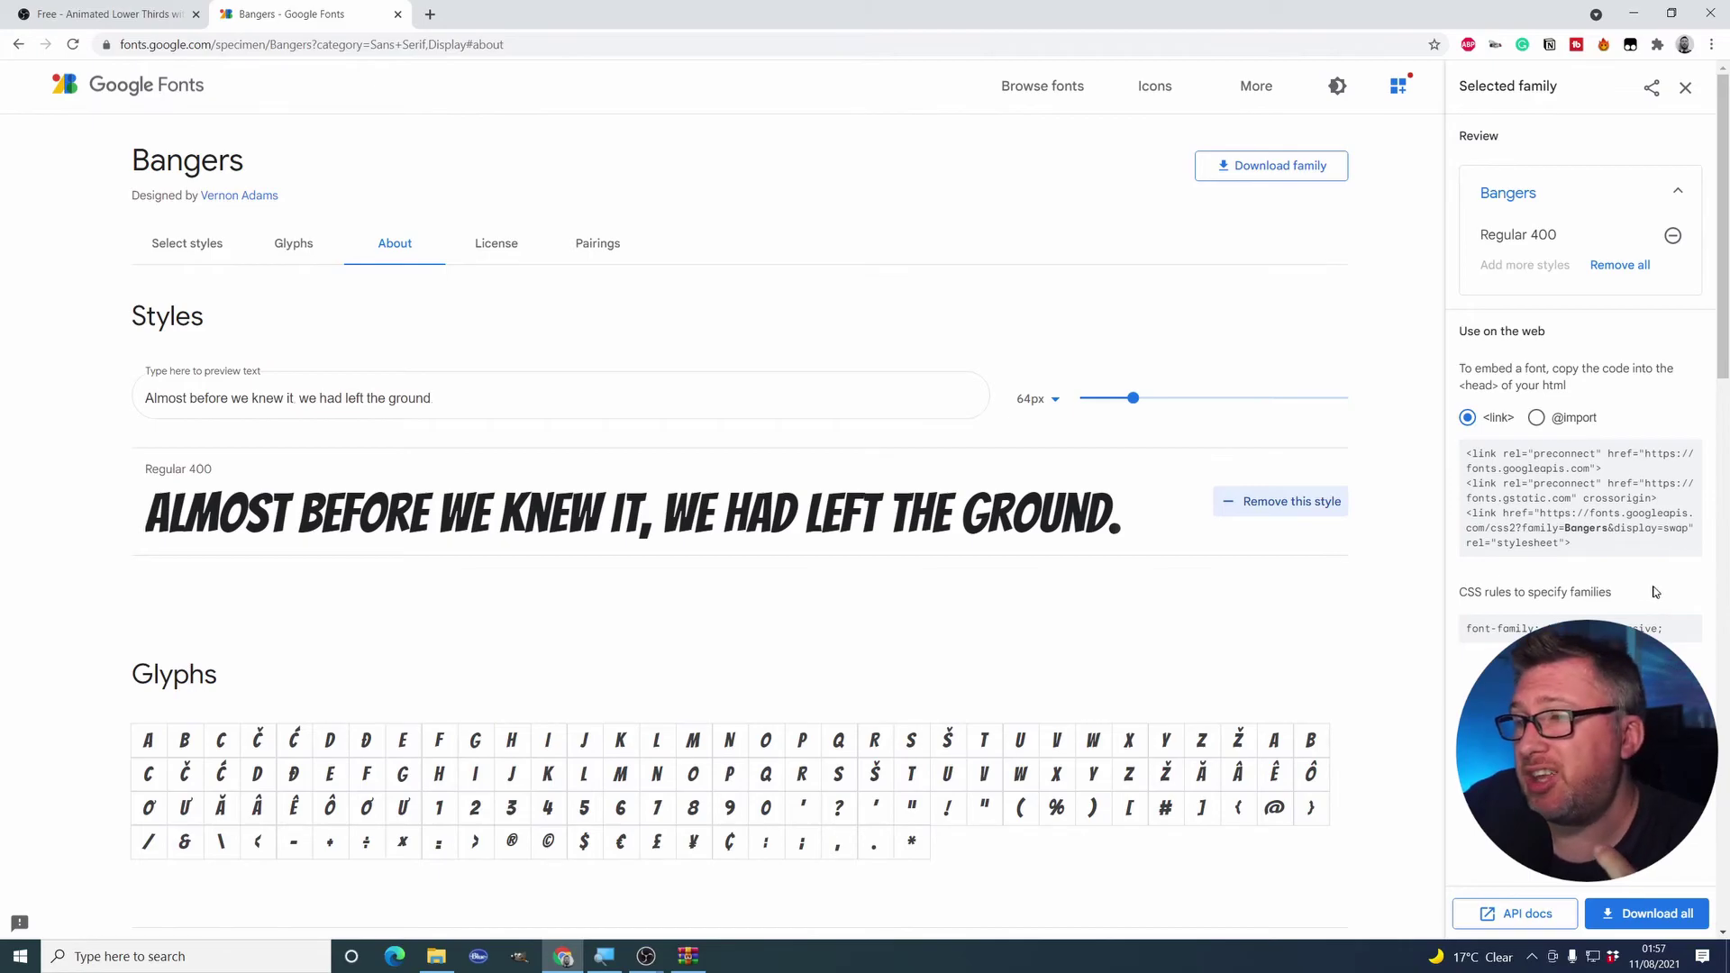
{"action": "left_click", "coordinate": [1671, 640]}
{"action": "key", "text": "ctrl+c"}
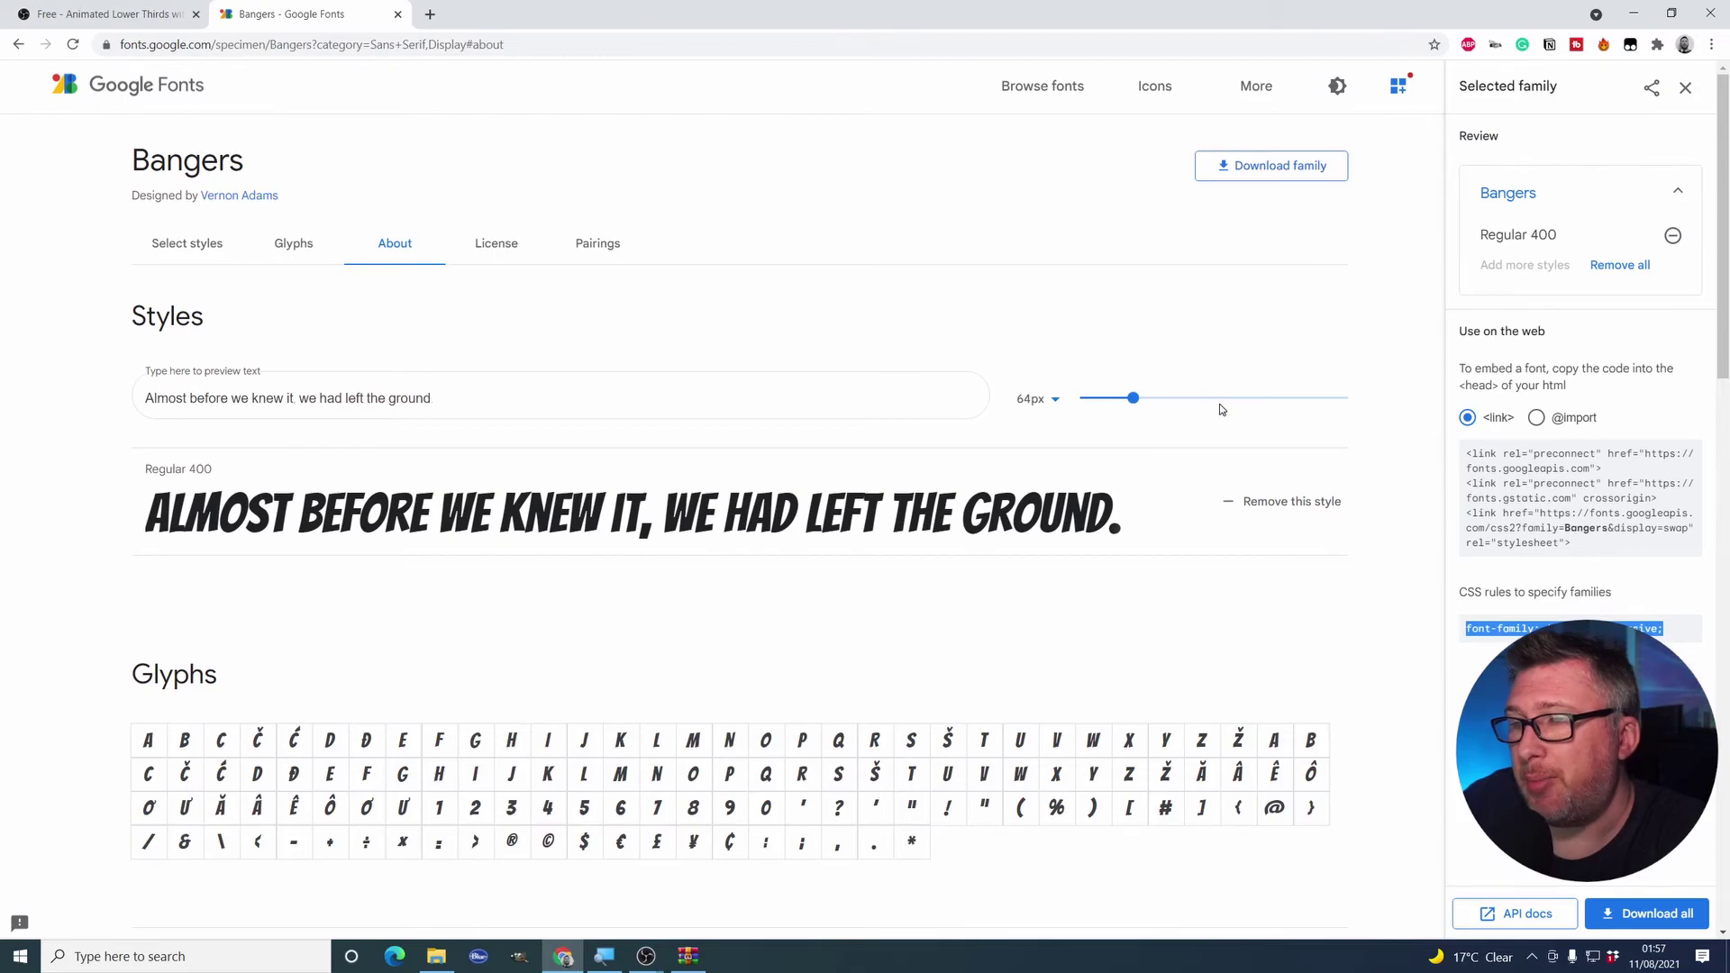
{"action": "key", "text": "alt+Tab"}
{"action": "left_click", "coordinate": [733, 335]}
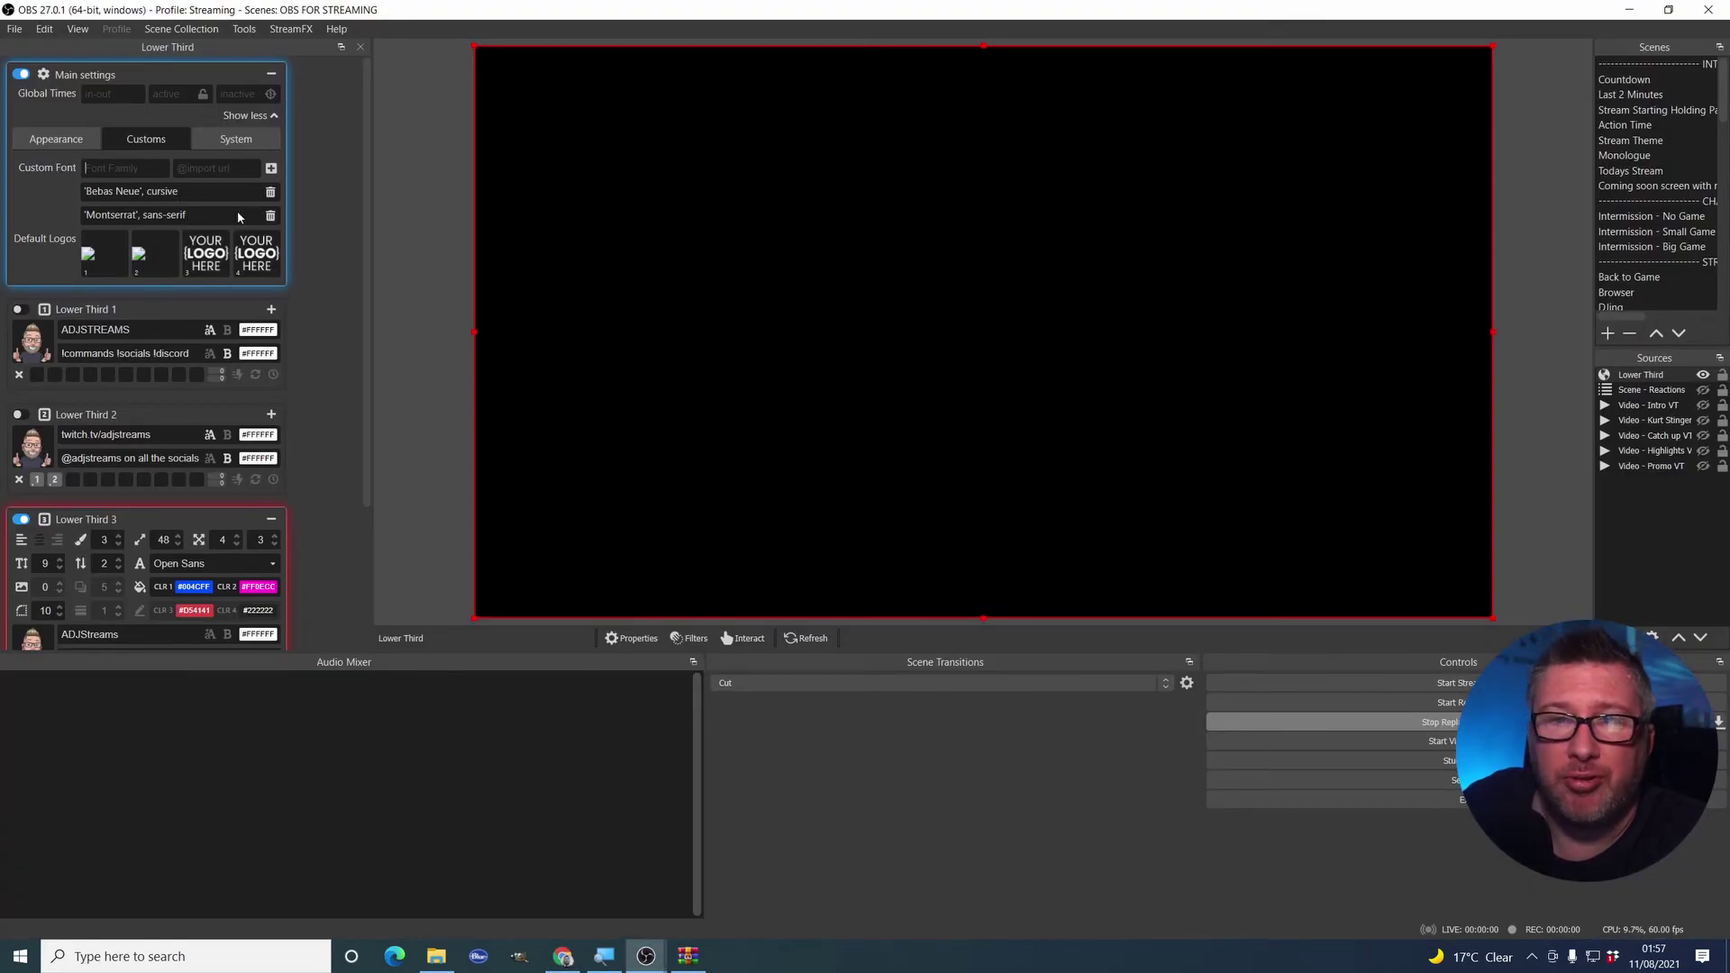
{"action": "key", "text": "ctrl+v"}
{"action": "key", "text": "Tab"}
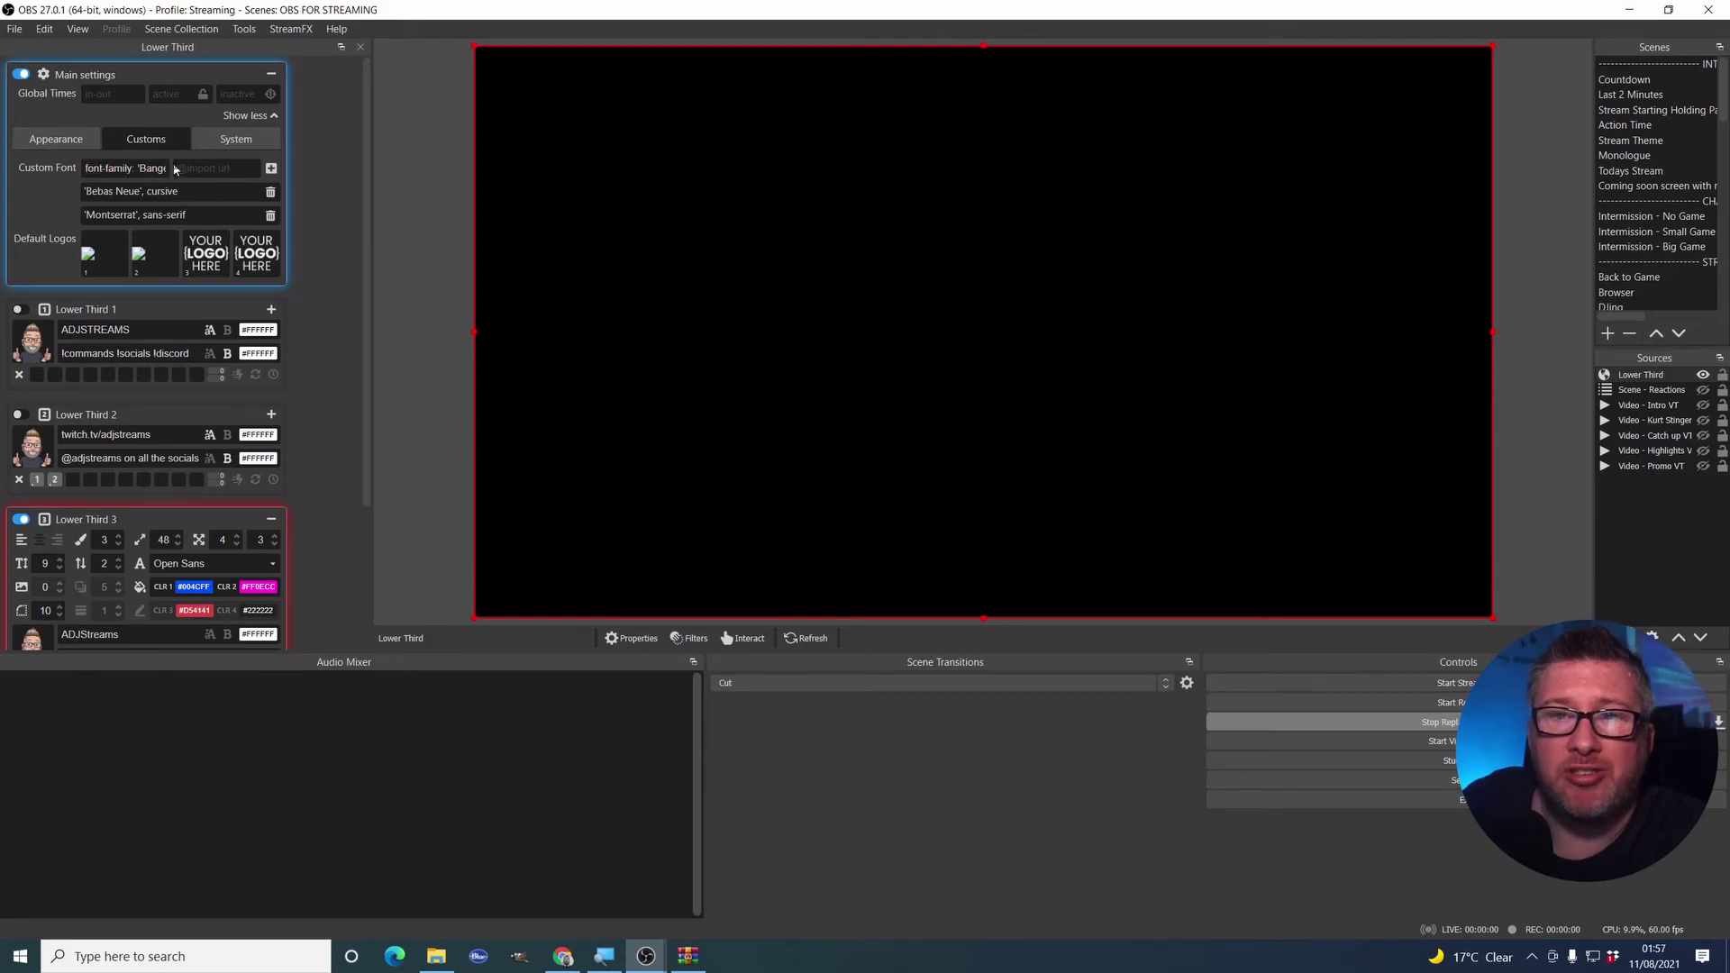
{"action": "key", "text": "alt+Tab"}
{"action": "left_click", "coordinate": [747, 331]}
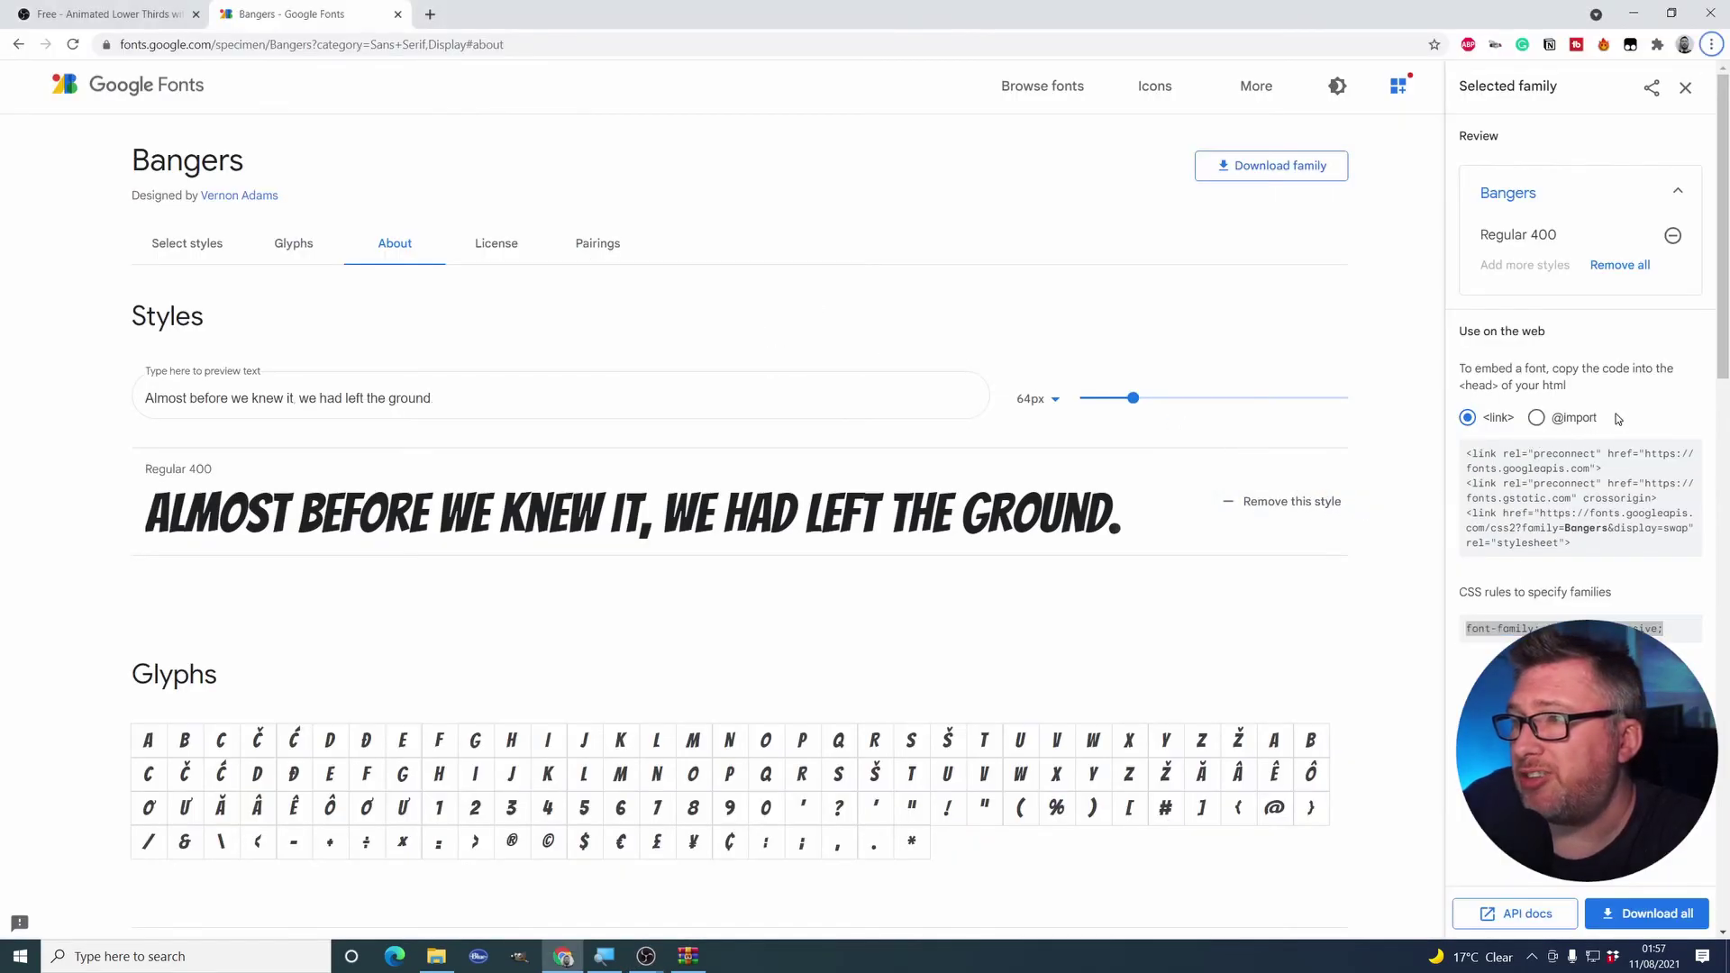
{"action": "left_click", "coordinate": [1539, 417]}
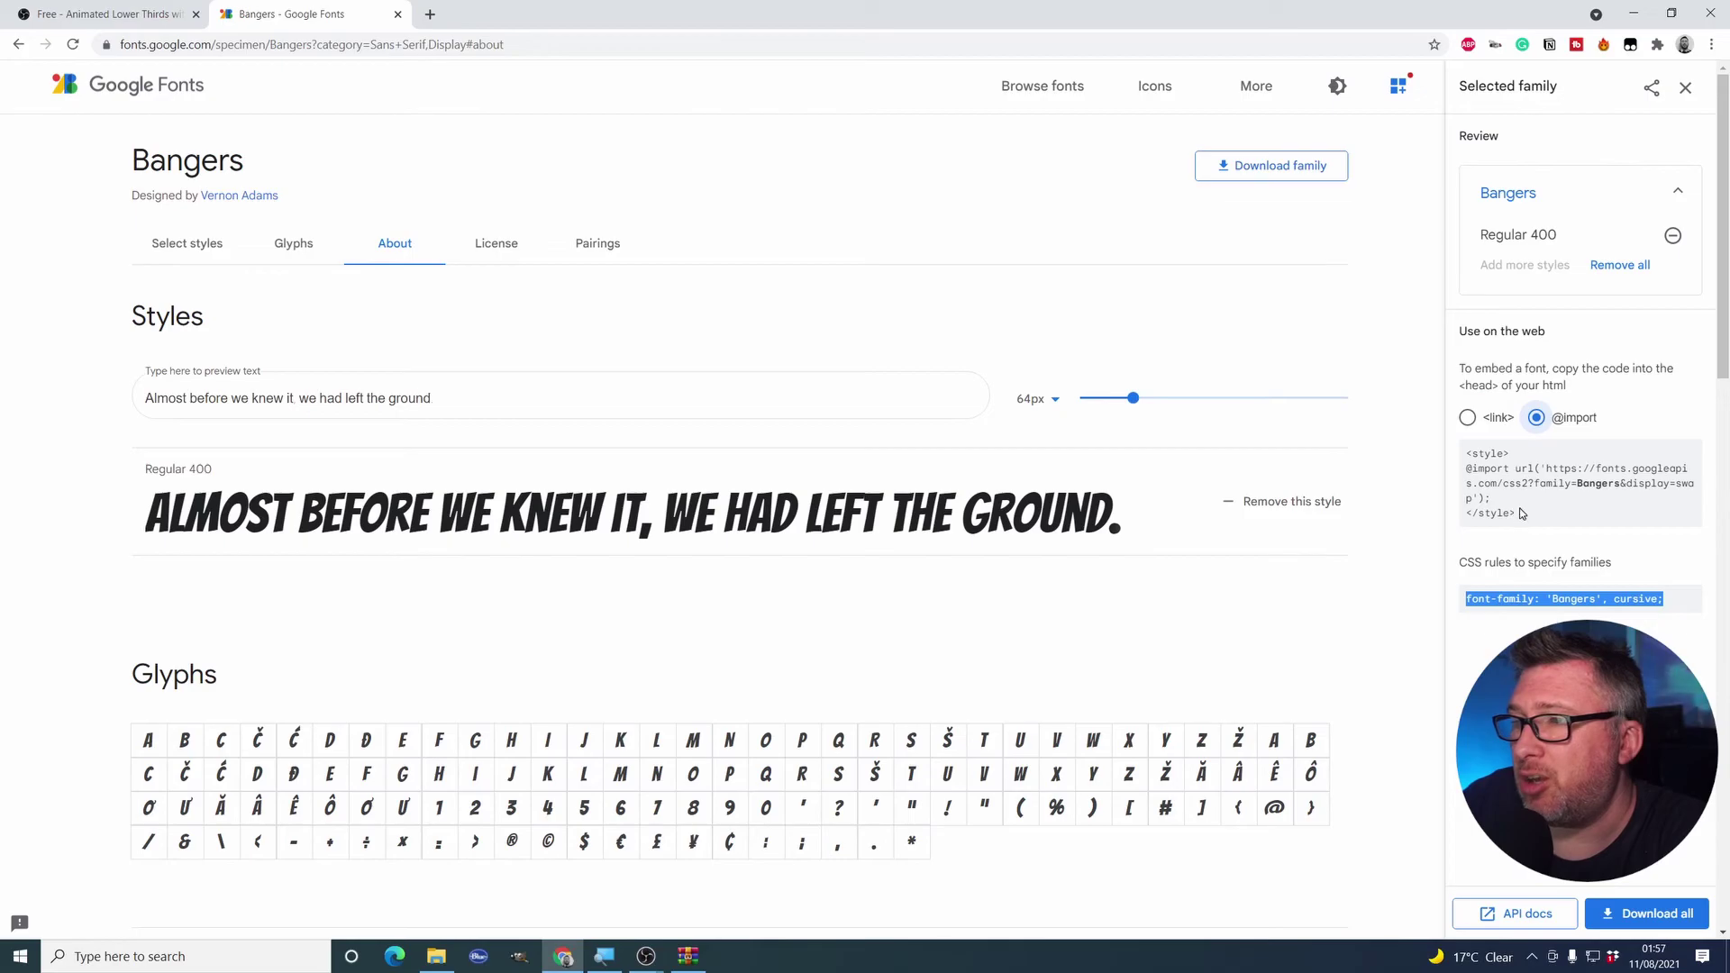
{"action": "left_click_drag", "start_coordinate": [1518, 516], "coordinate": [1462, 448]}
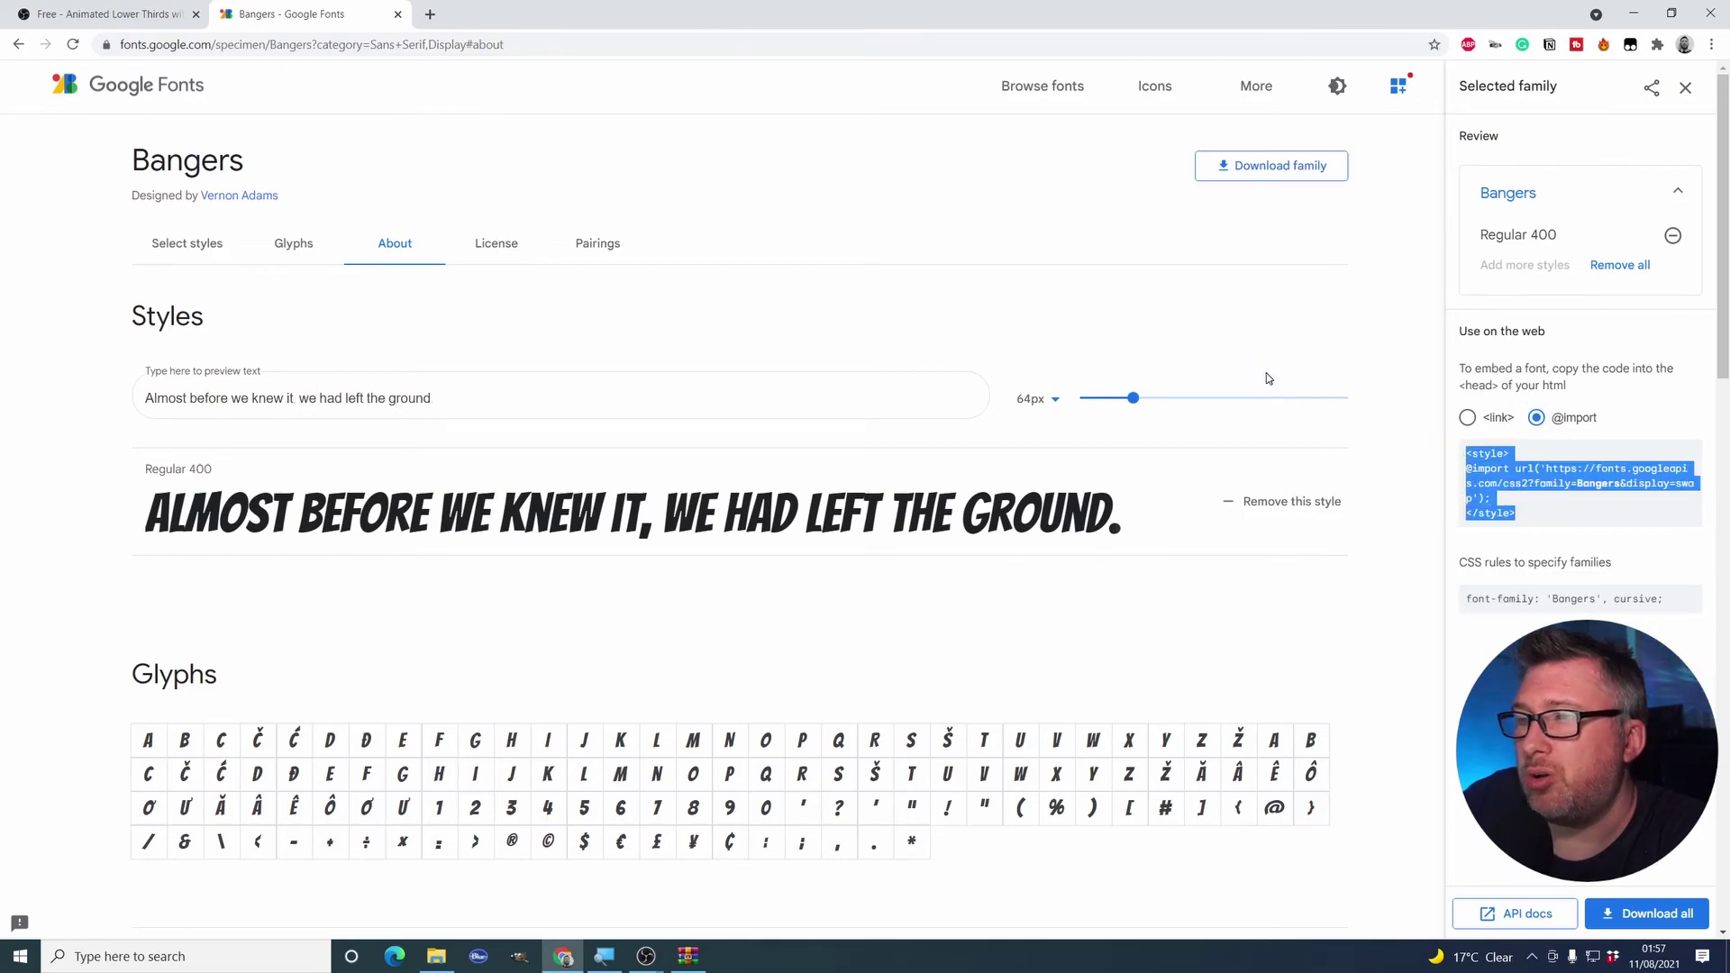
{"action": "key", "text": "alt+Tab"}
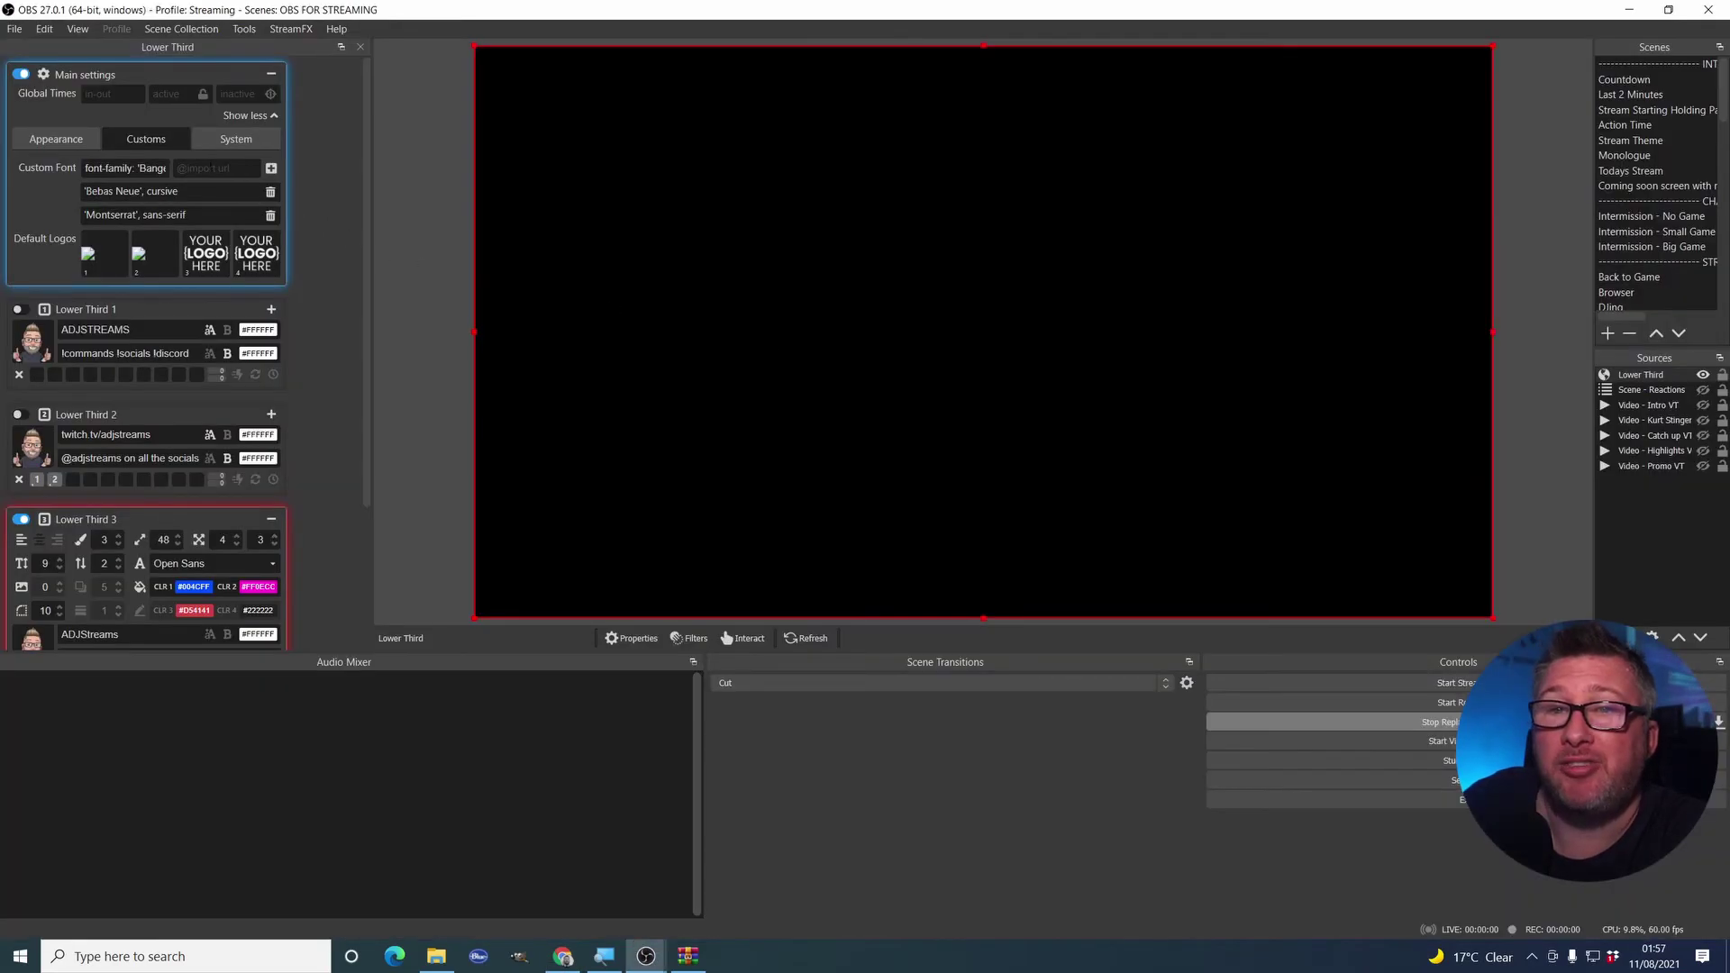
{"action": "type", "text": "<style> @import url('https://fonts.googleapis.com/css2?family=Bebas+Neue&family=Montserrat&display=swap'); </style>"}
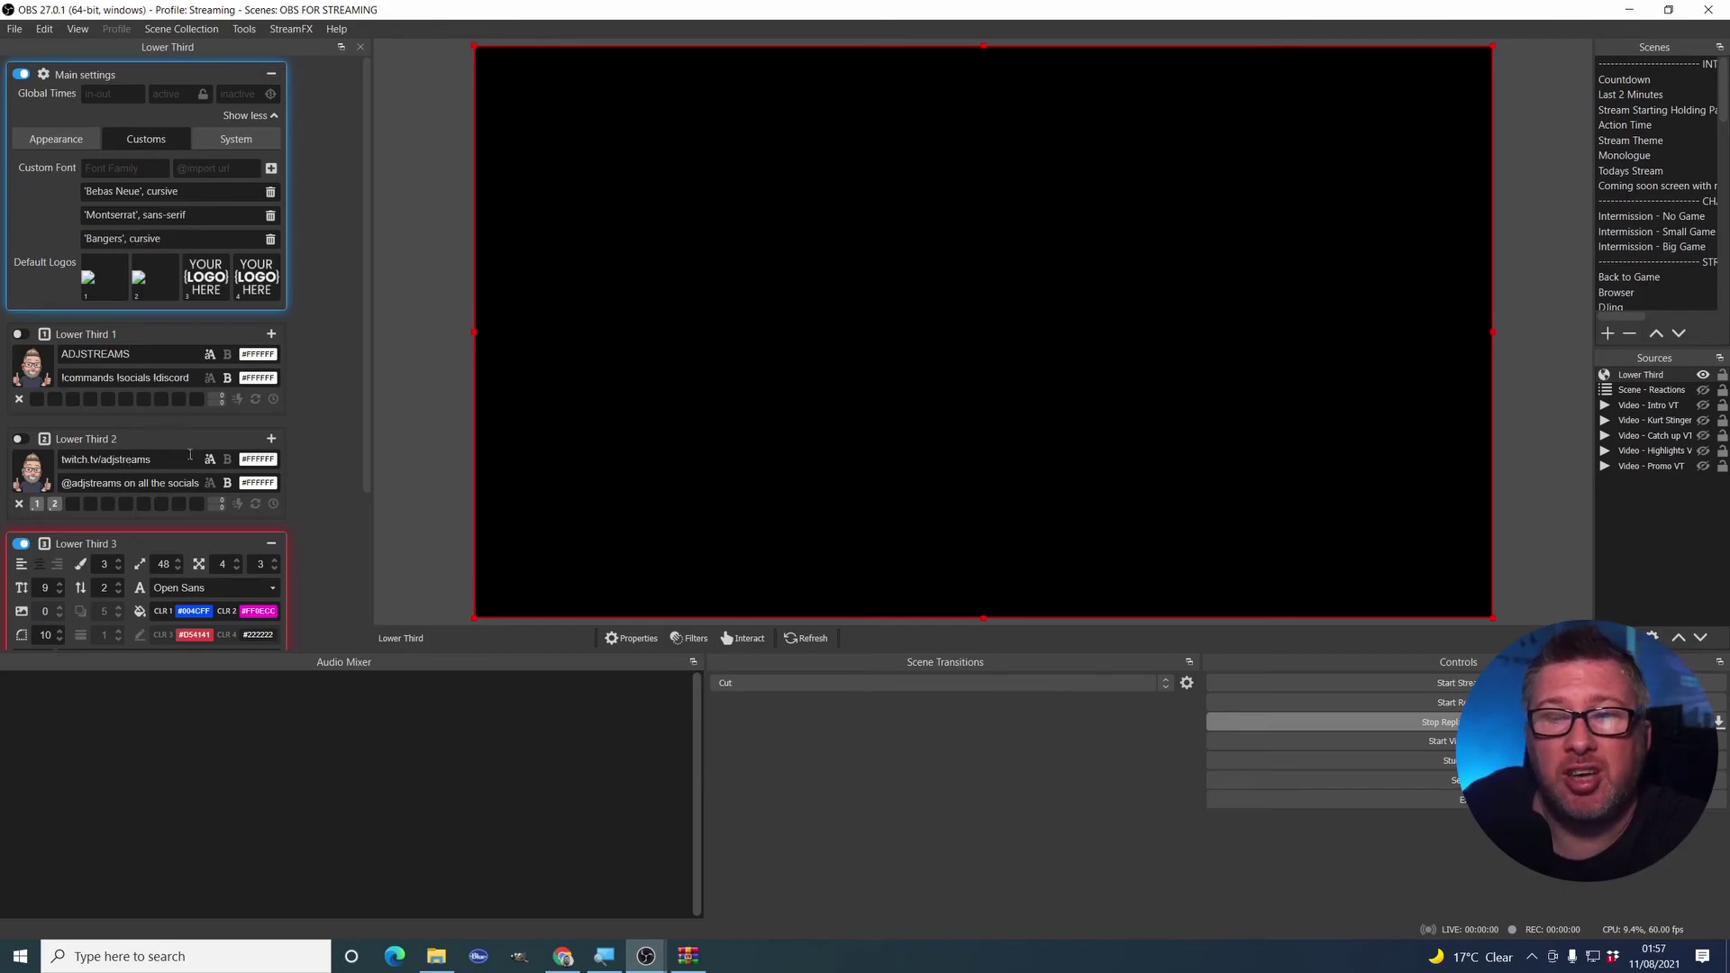
Restart Lower Third 3 in the preview and change its font to Bangers
{"action": "scroll", "coordinate": [190, 454], "scroll_direction": "down", "scroll_amount": 3}
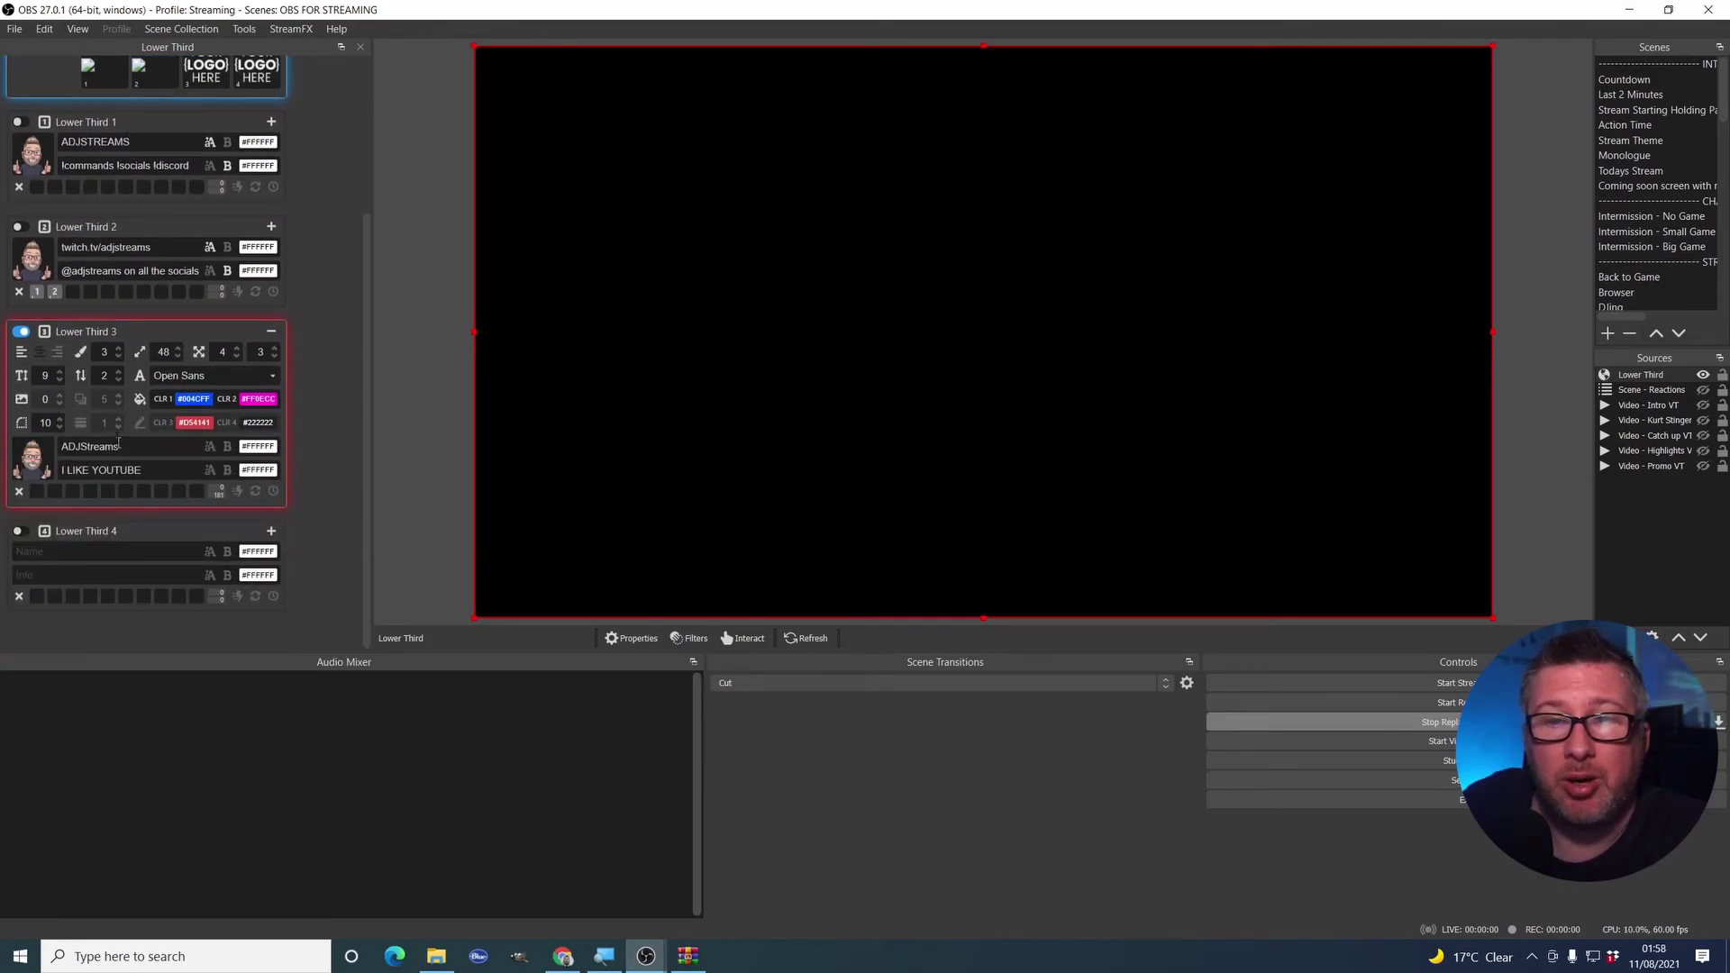
{"action": "left_click", "coordinate": [21, 332]}
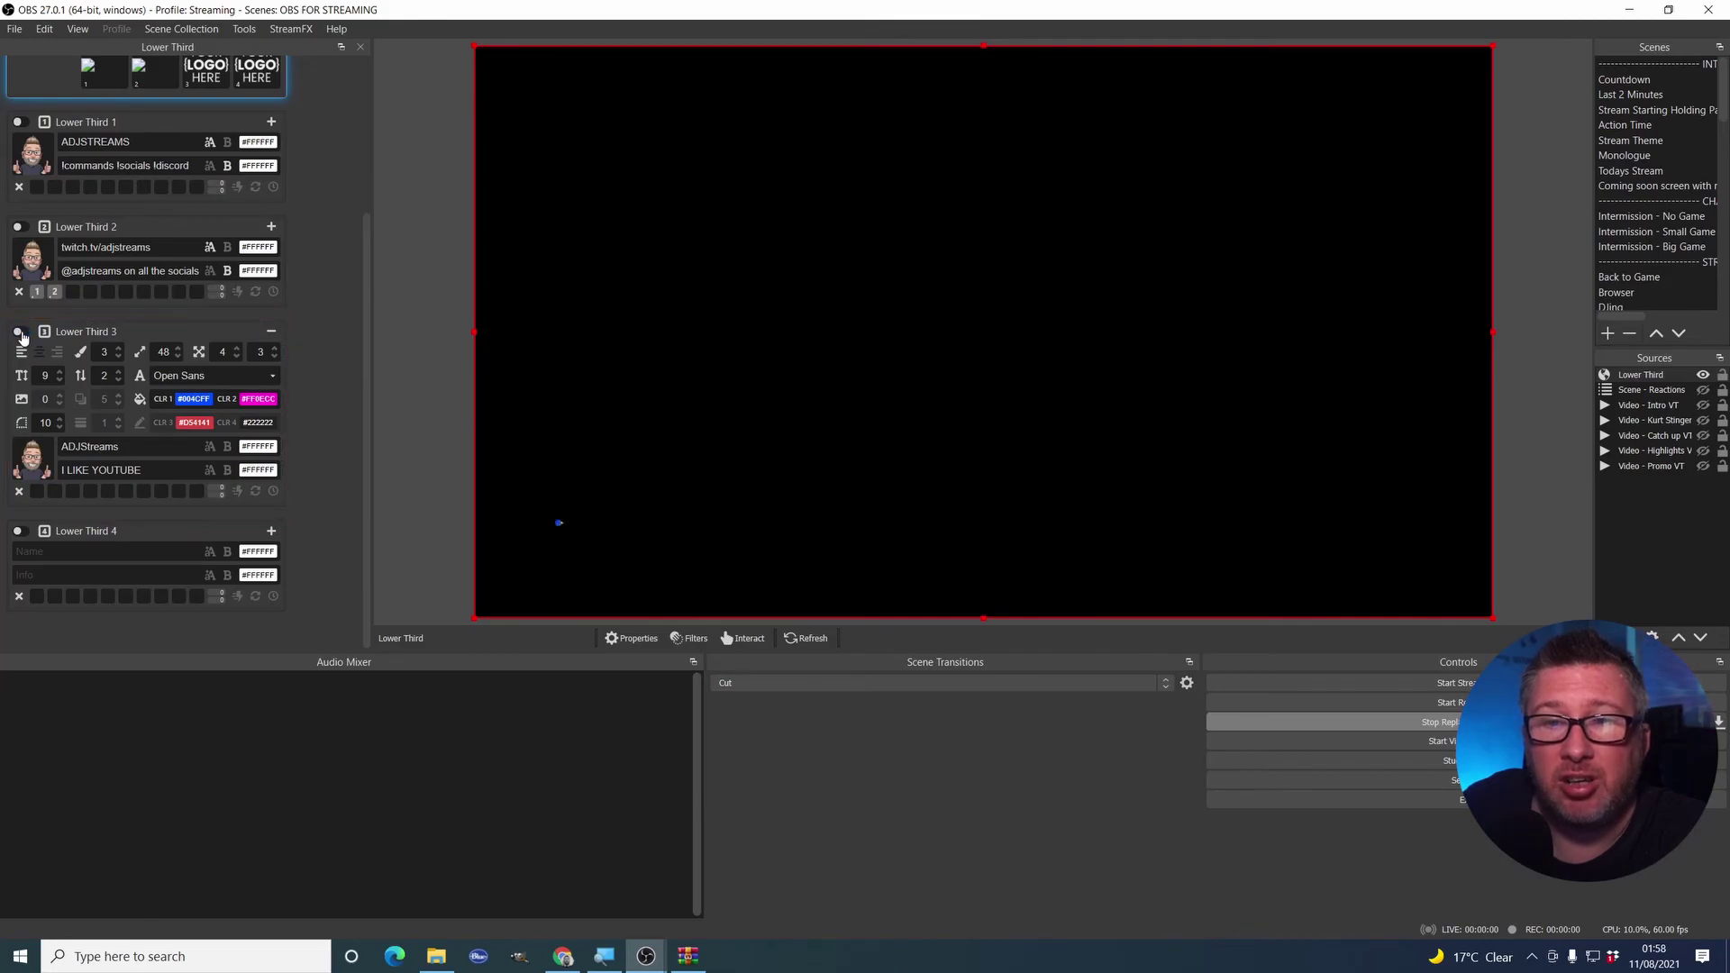
{"action": "left_click", "coordinate": [21, 333]}
{"action": "left_click", "coordinate": [212, 376]}
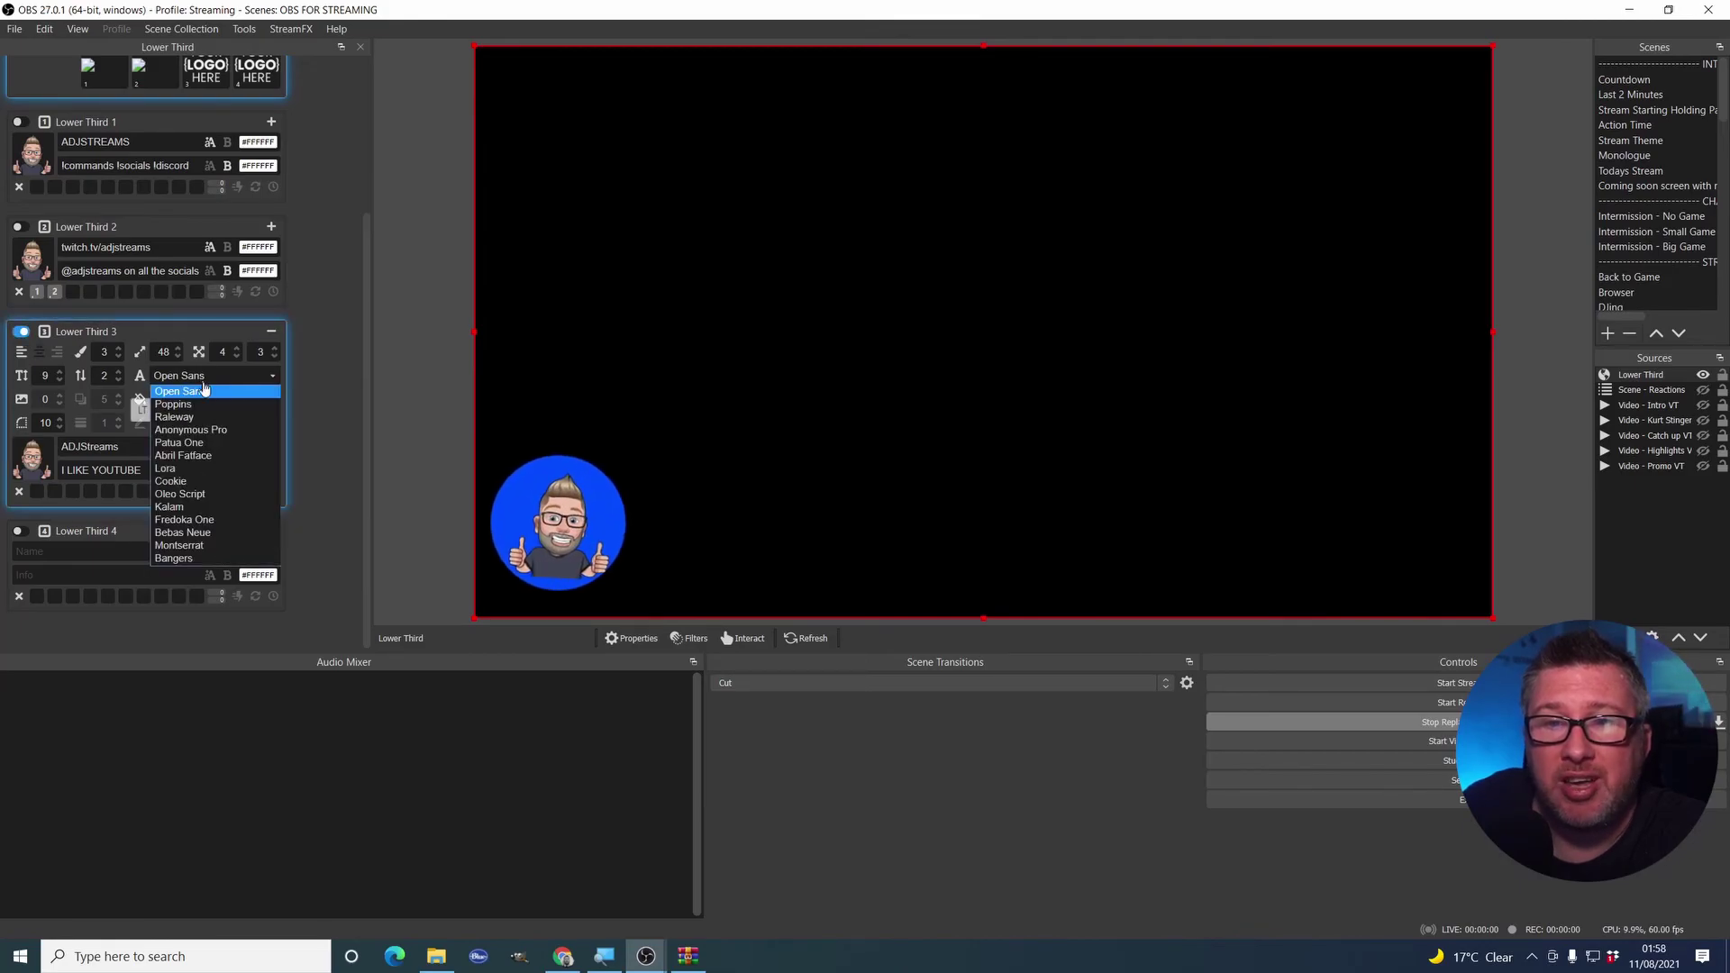
{"action": "left_click", "coordinate": [215, 560]}
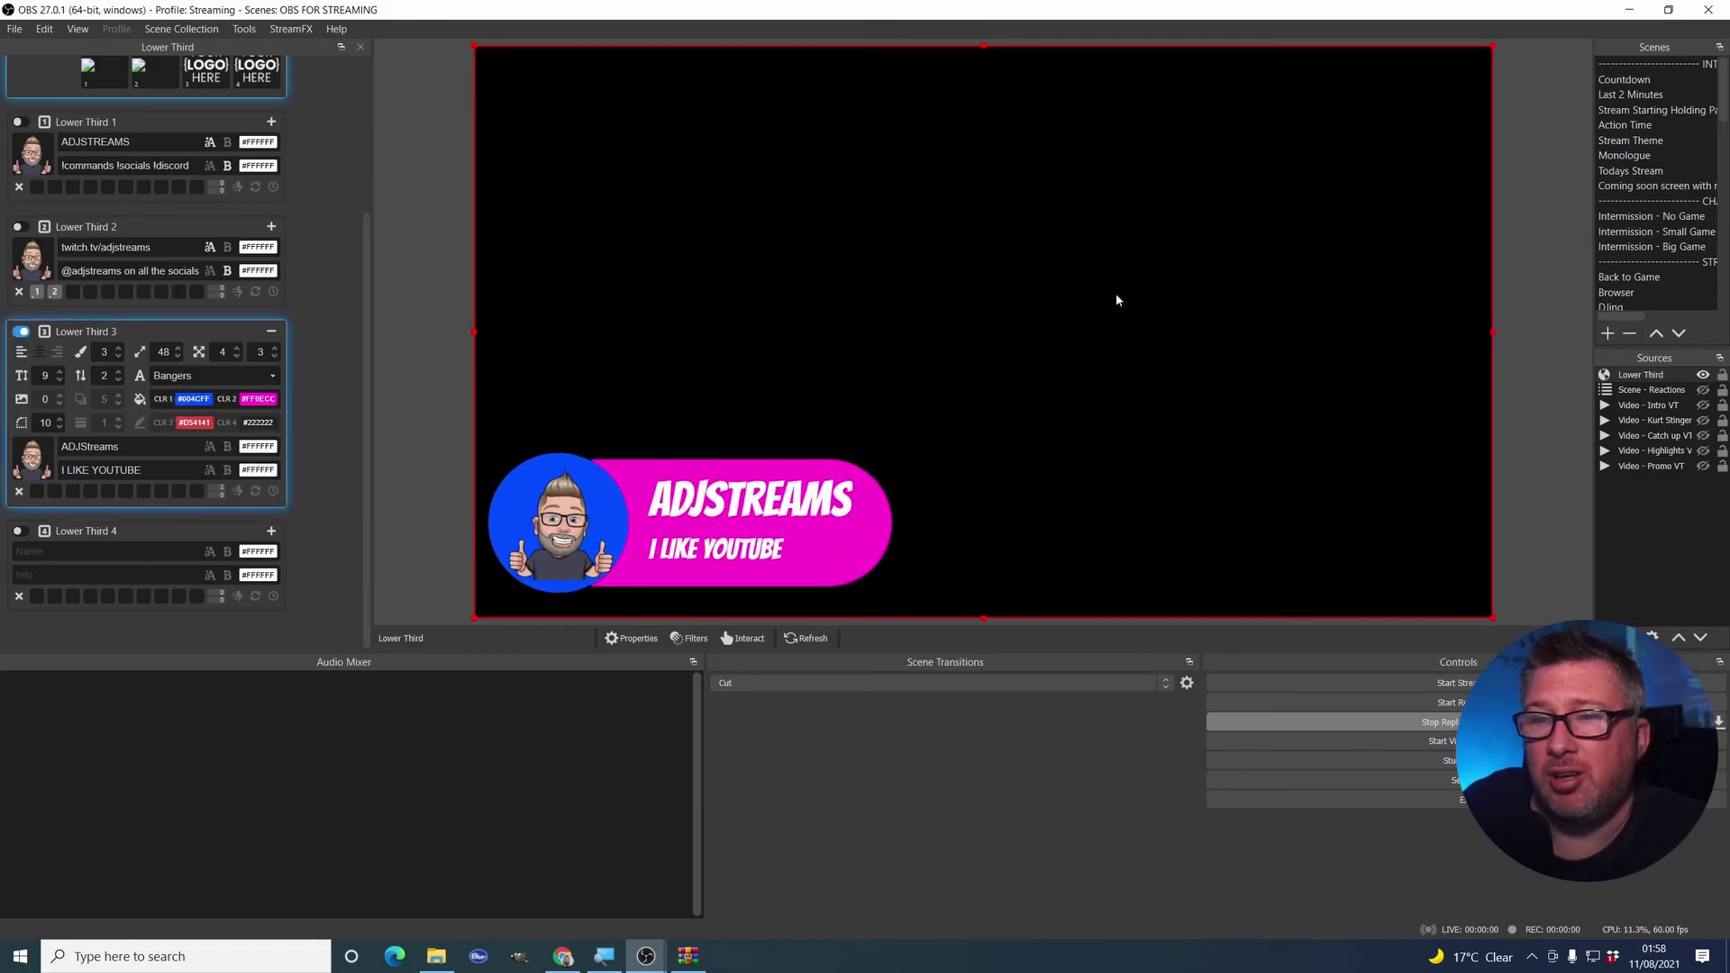